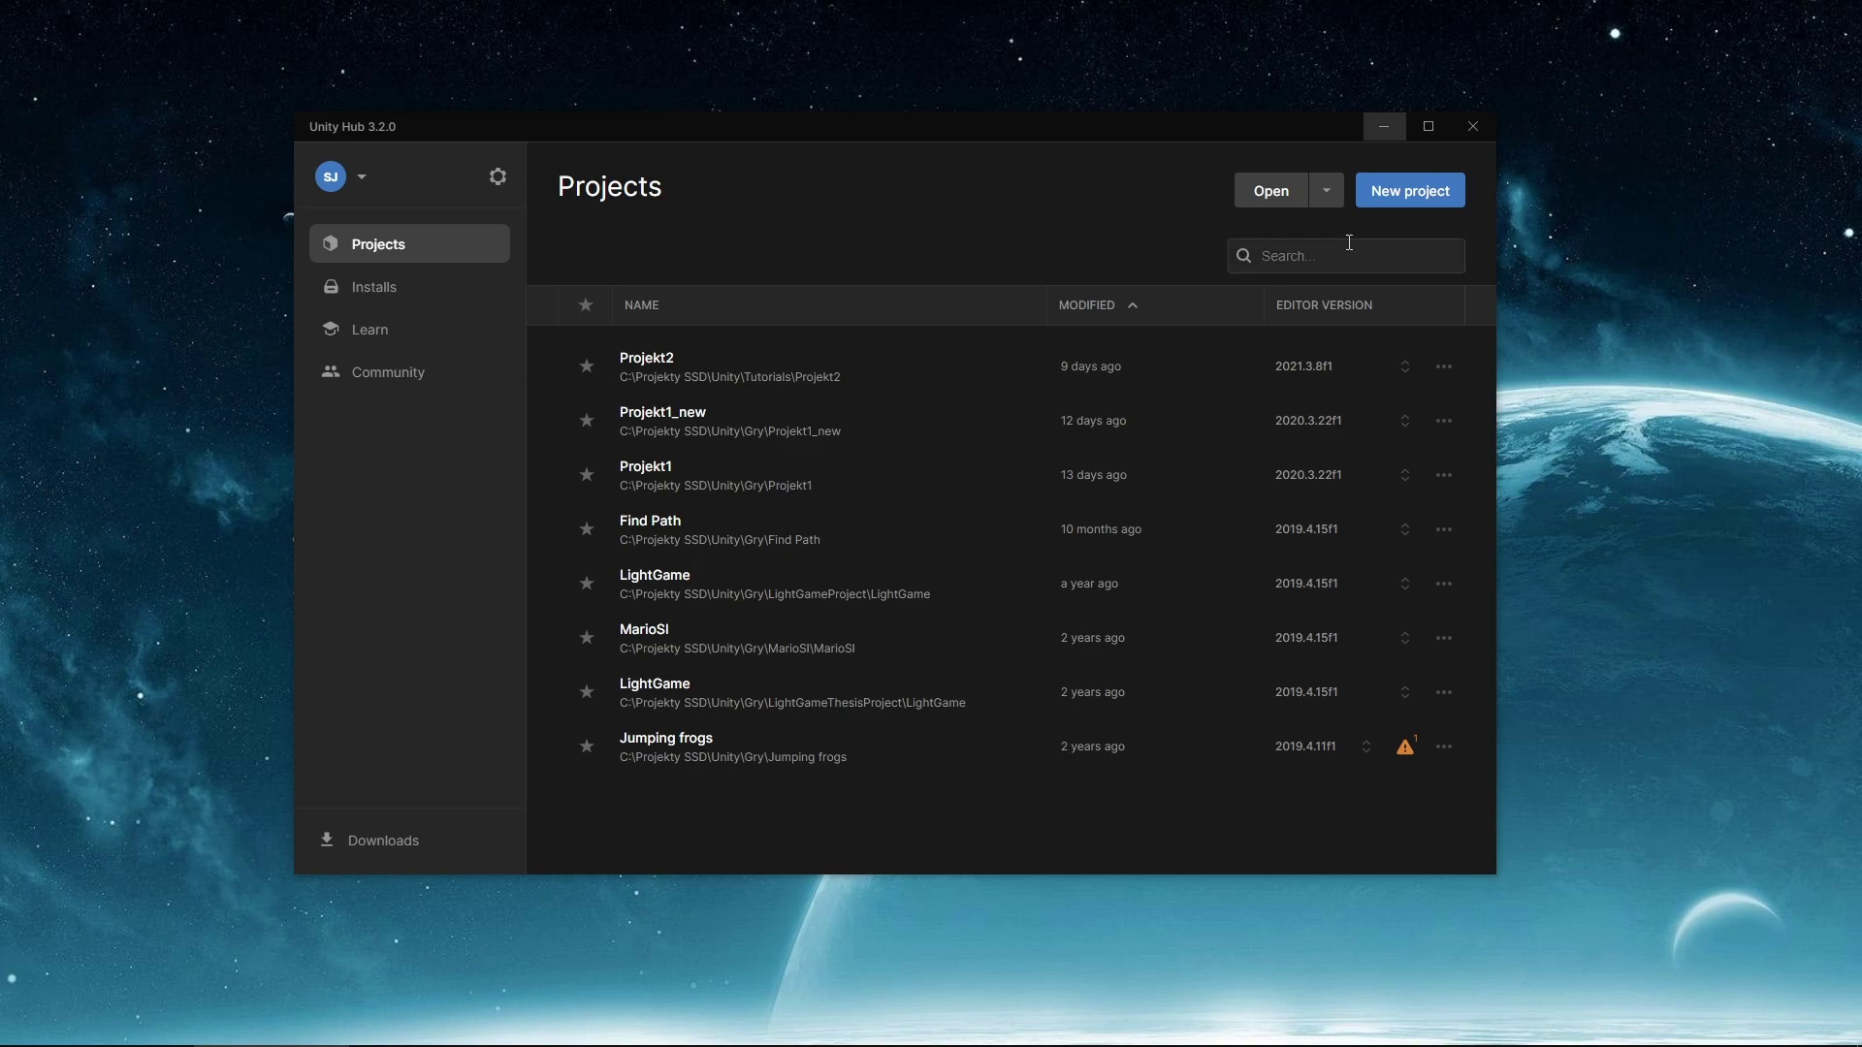
Step: Start a new project and browse through the available template list
left_click(1433, 205)
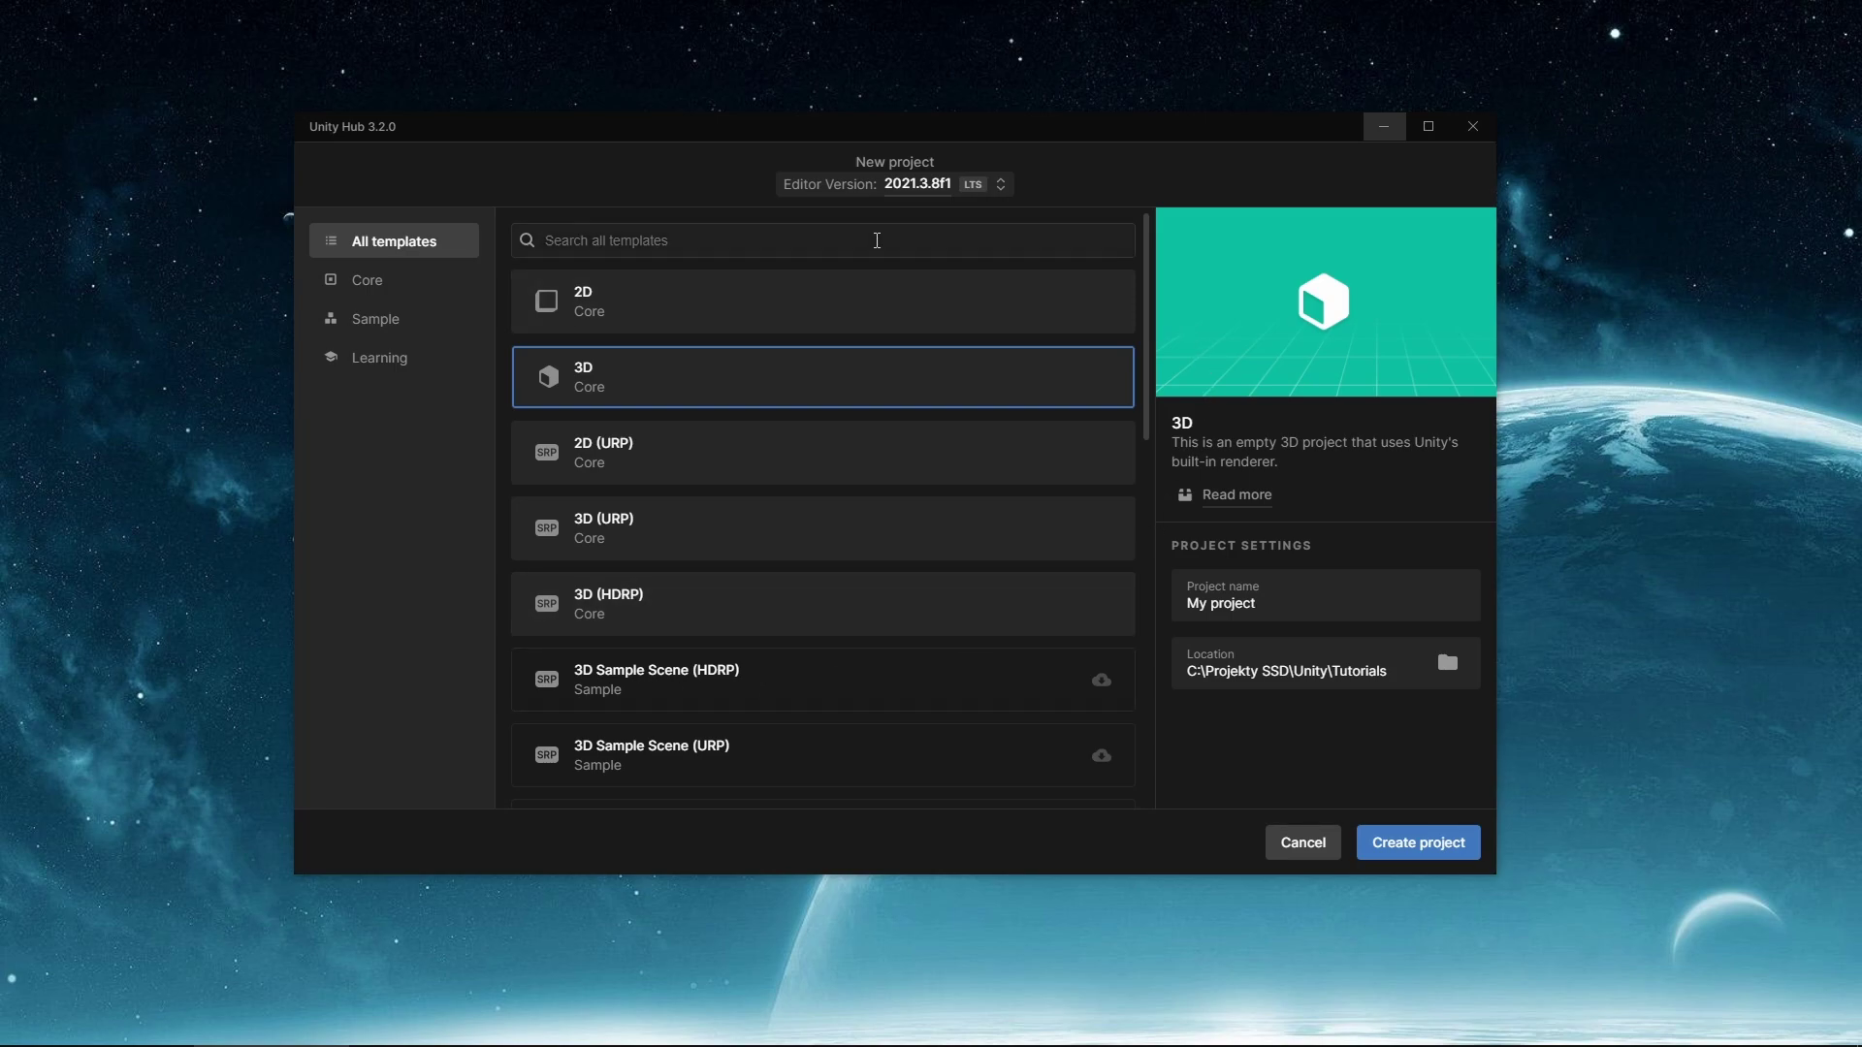
scroll(948, 595, "down", 3)
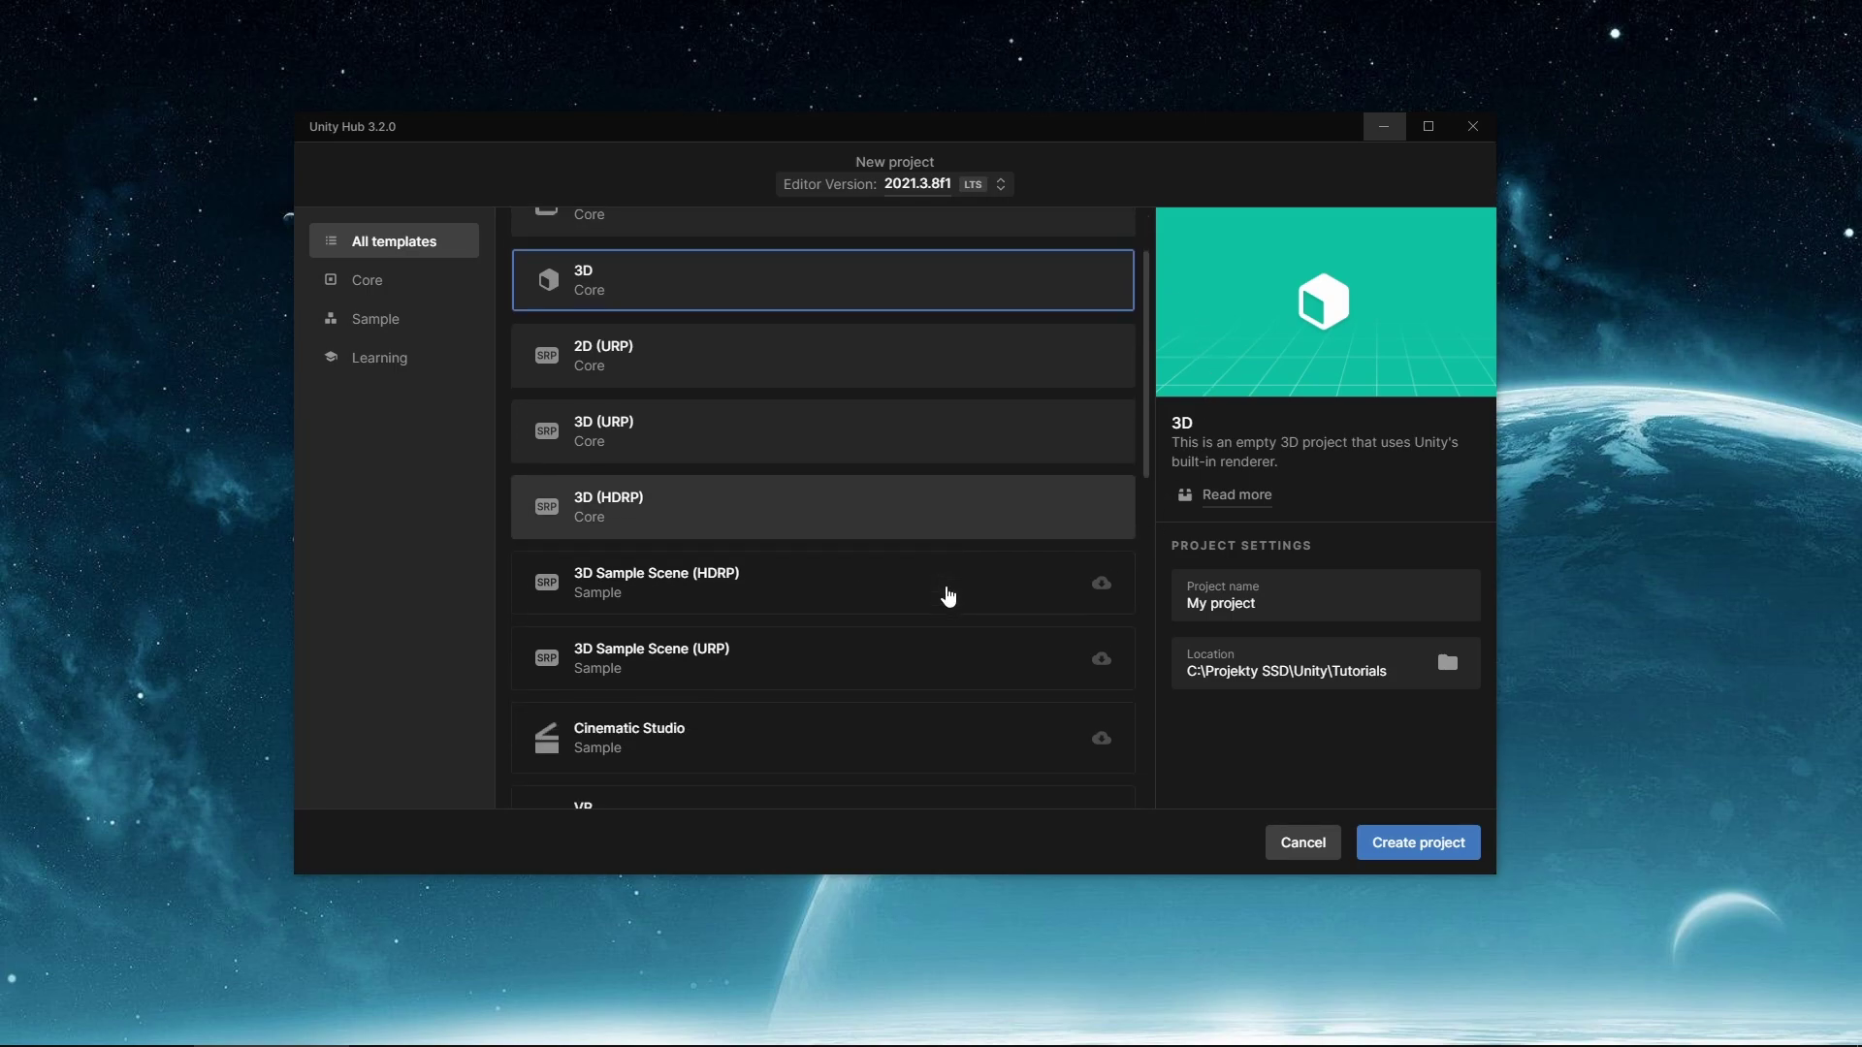
scroll(948, 594, "down", 2)
scroll(948, 594, "up", 5)
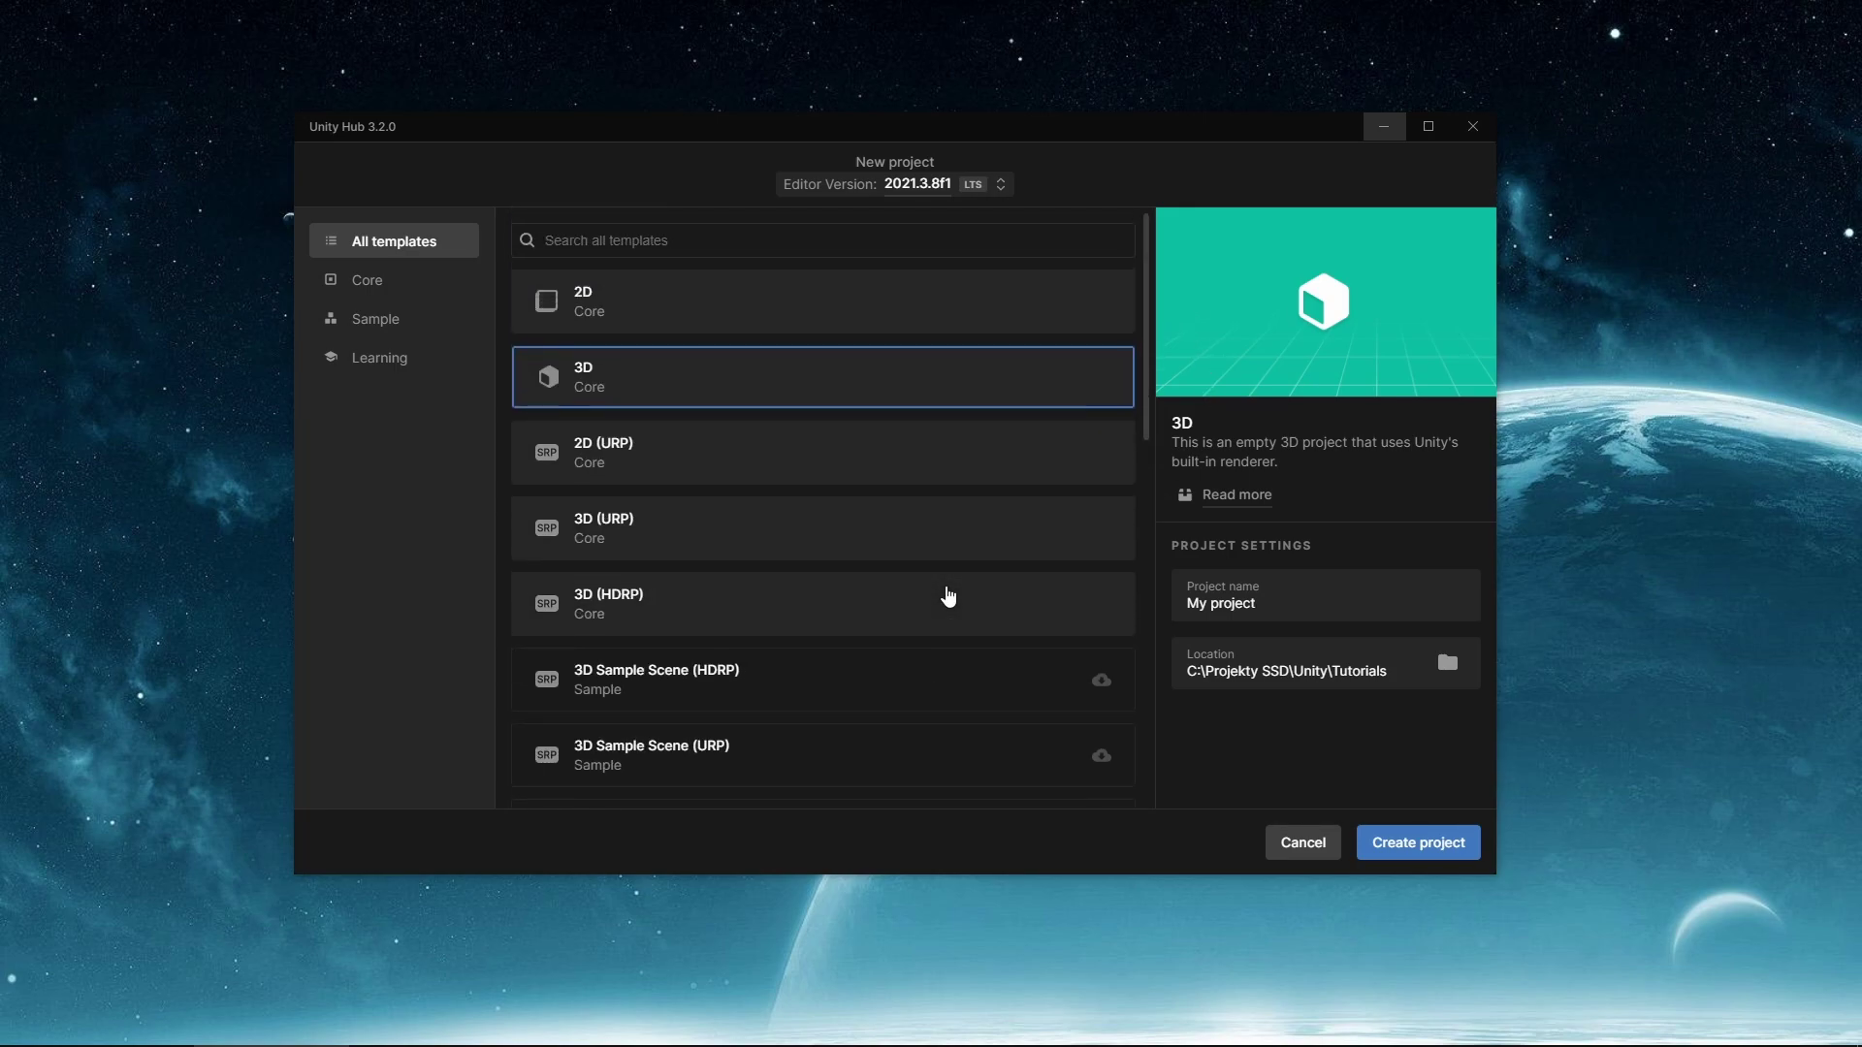
scroll(948, 596, "down", 4)
scroll(931, 597, "down", 3)
scroll(911, 600, "down", 1)
scroll(912, 599, "up", 6)
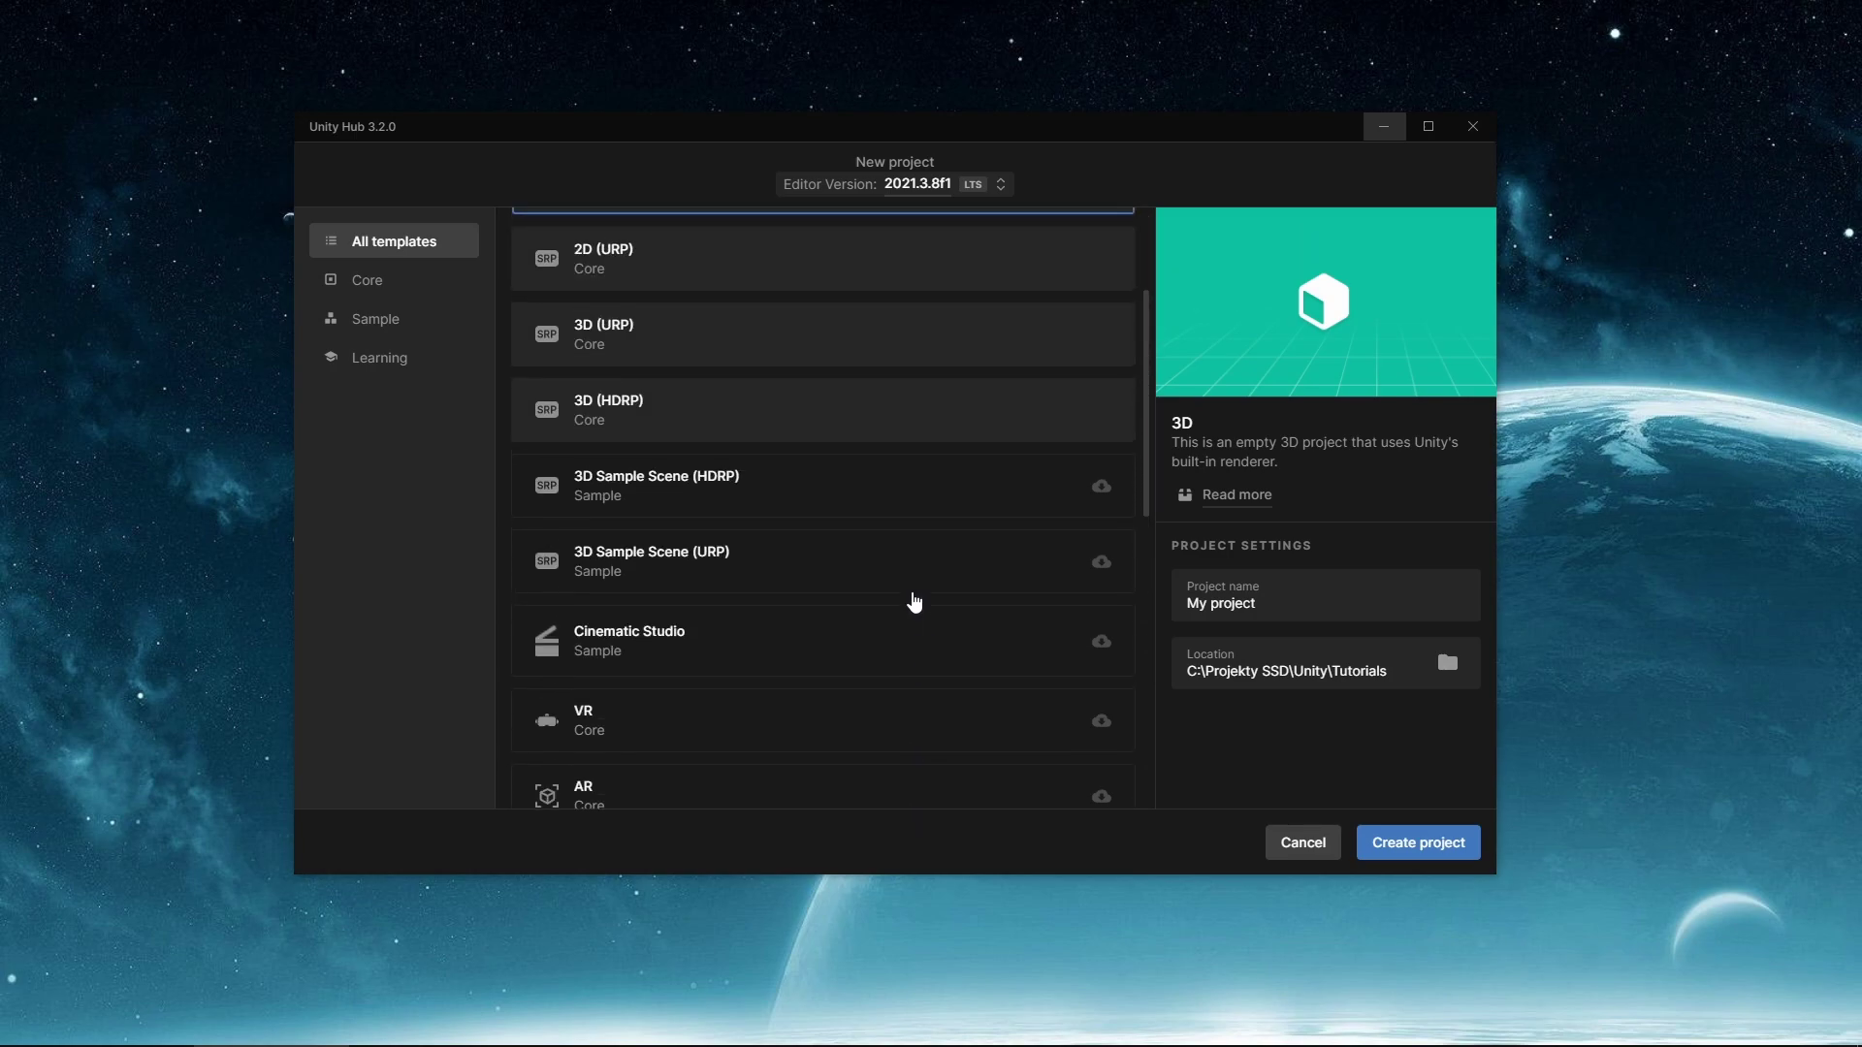
scroll(914, 602, "up", 2)
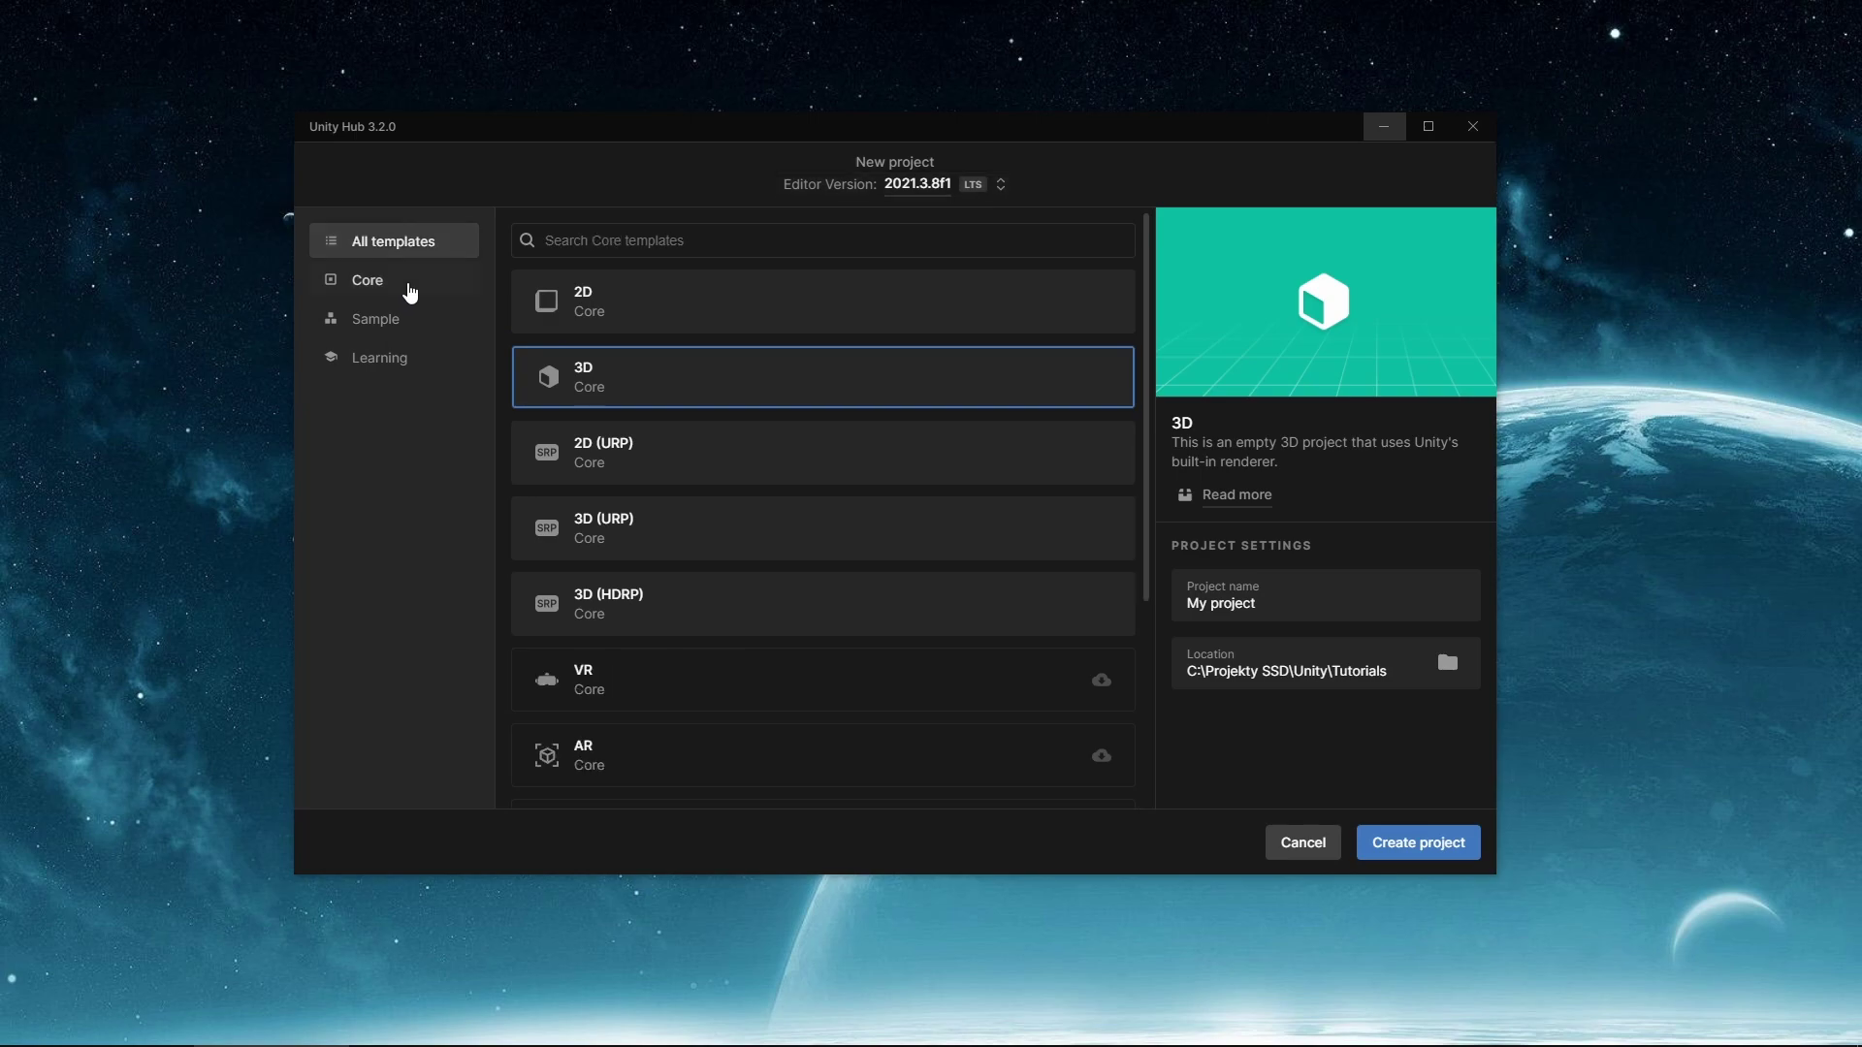
Step: Filter the template list to the Core category and look over its templates
left_click(411, 291)
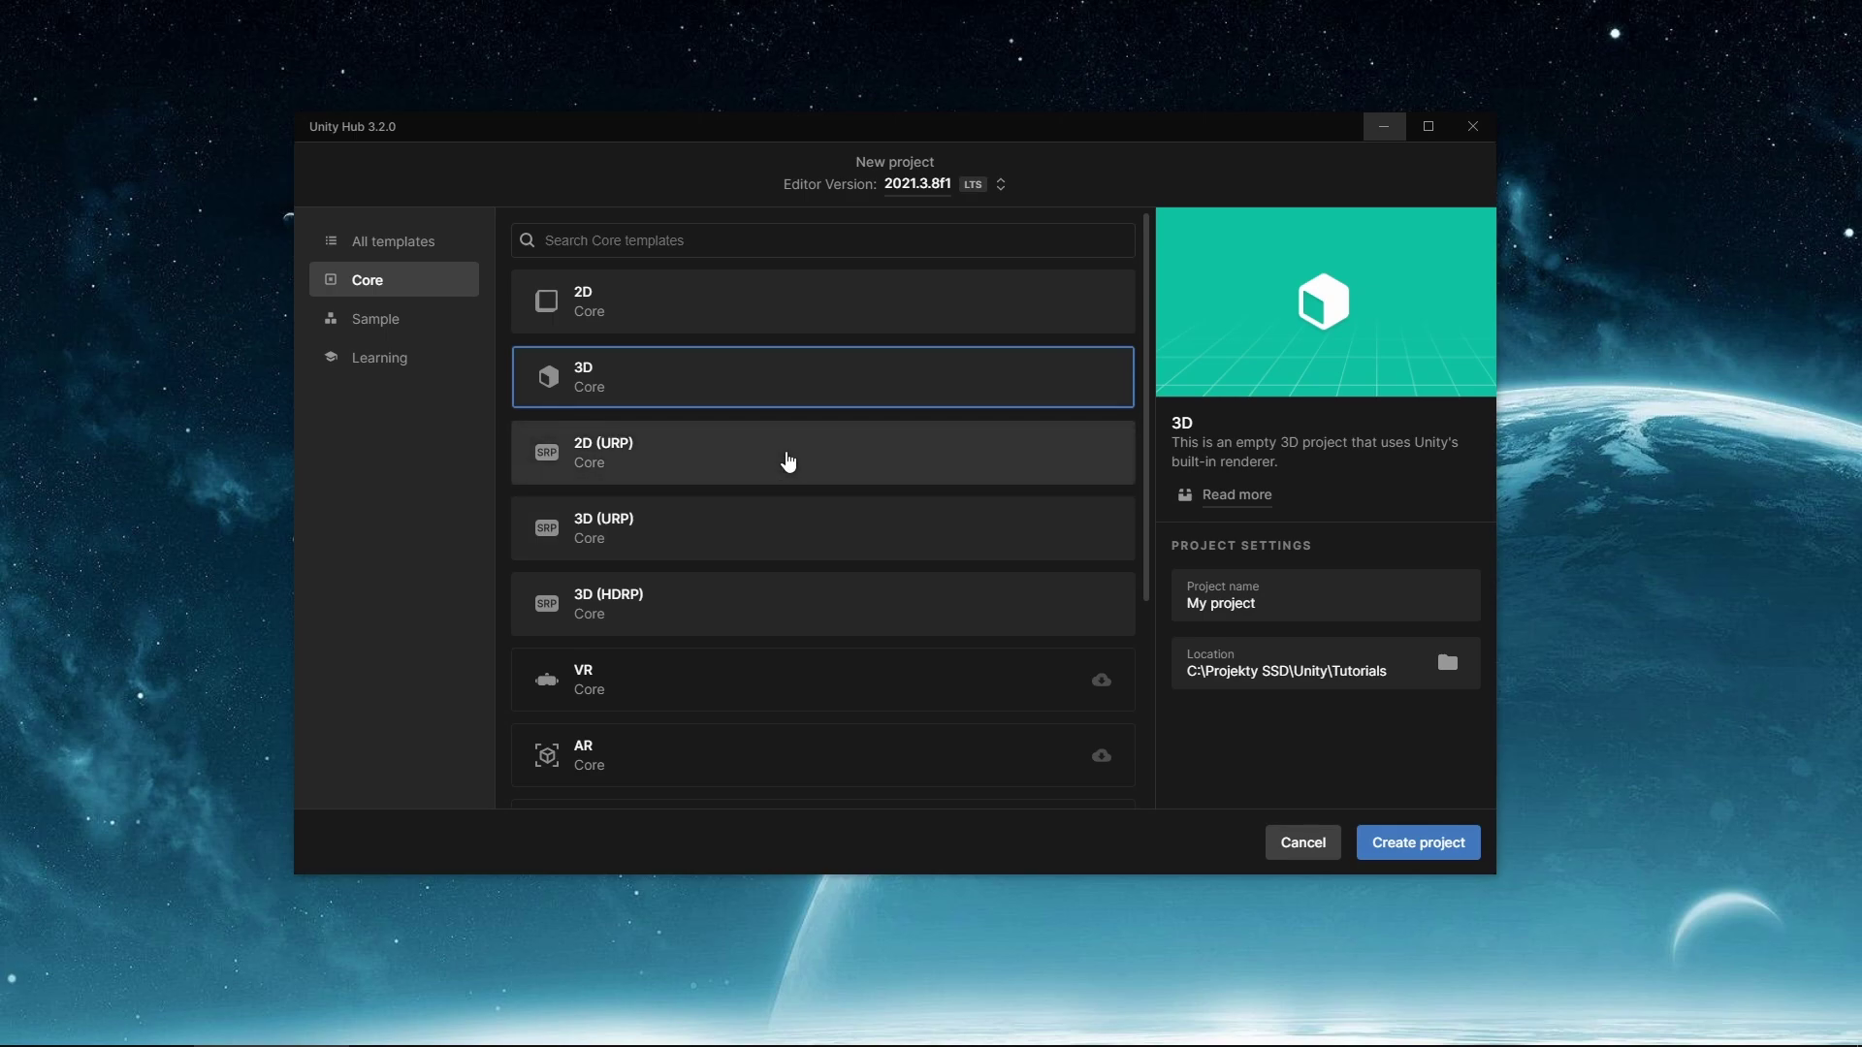
scroll(759, 458, "down", 2)
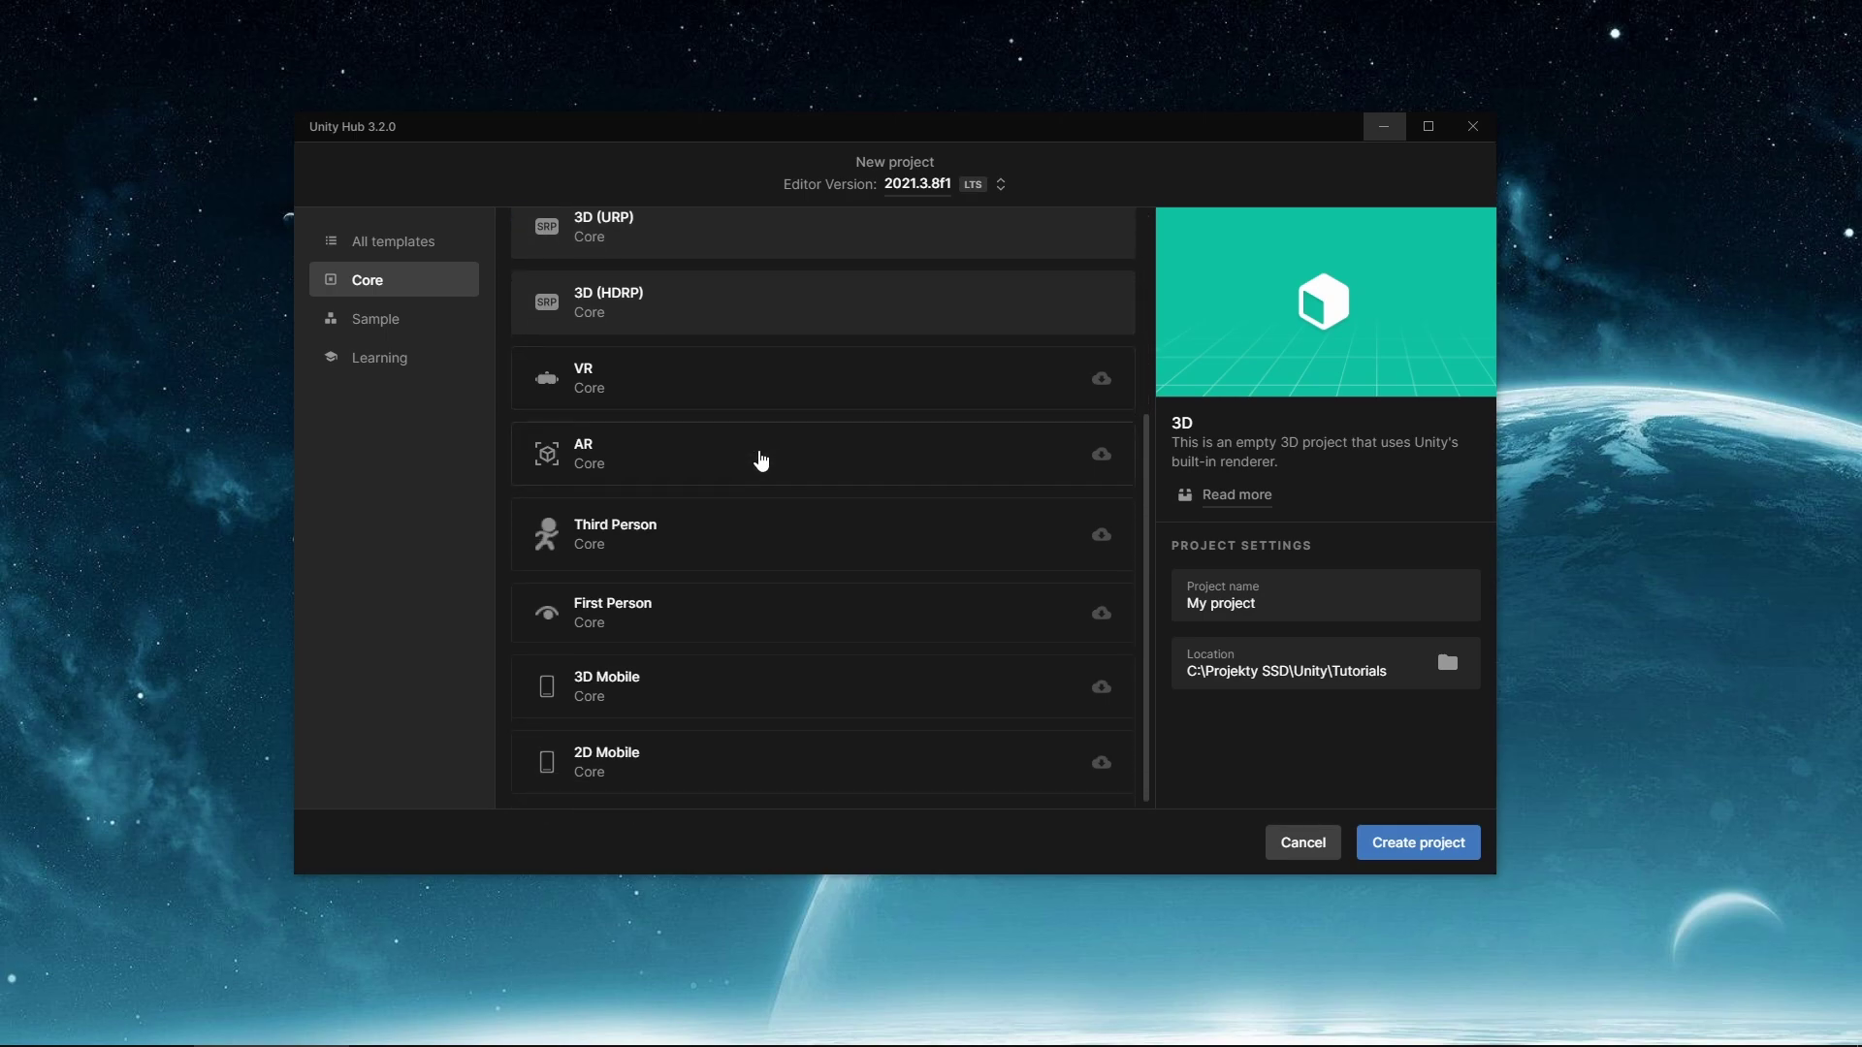
scroll(813, 629, "up", 1)
scroll(813, 629, "up", 2)
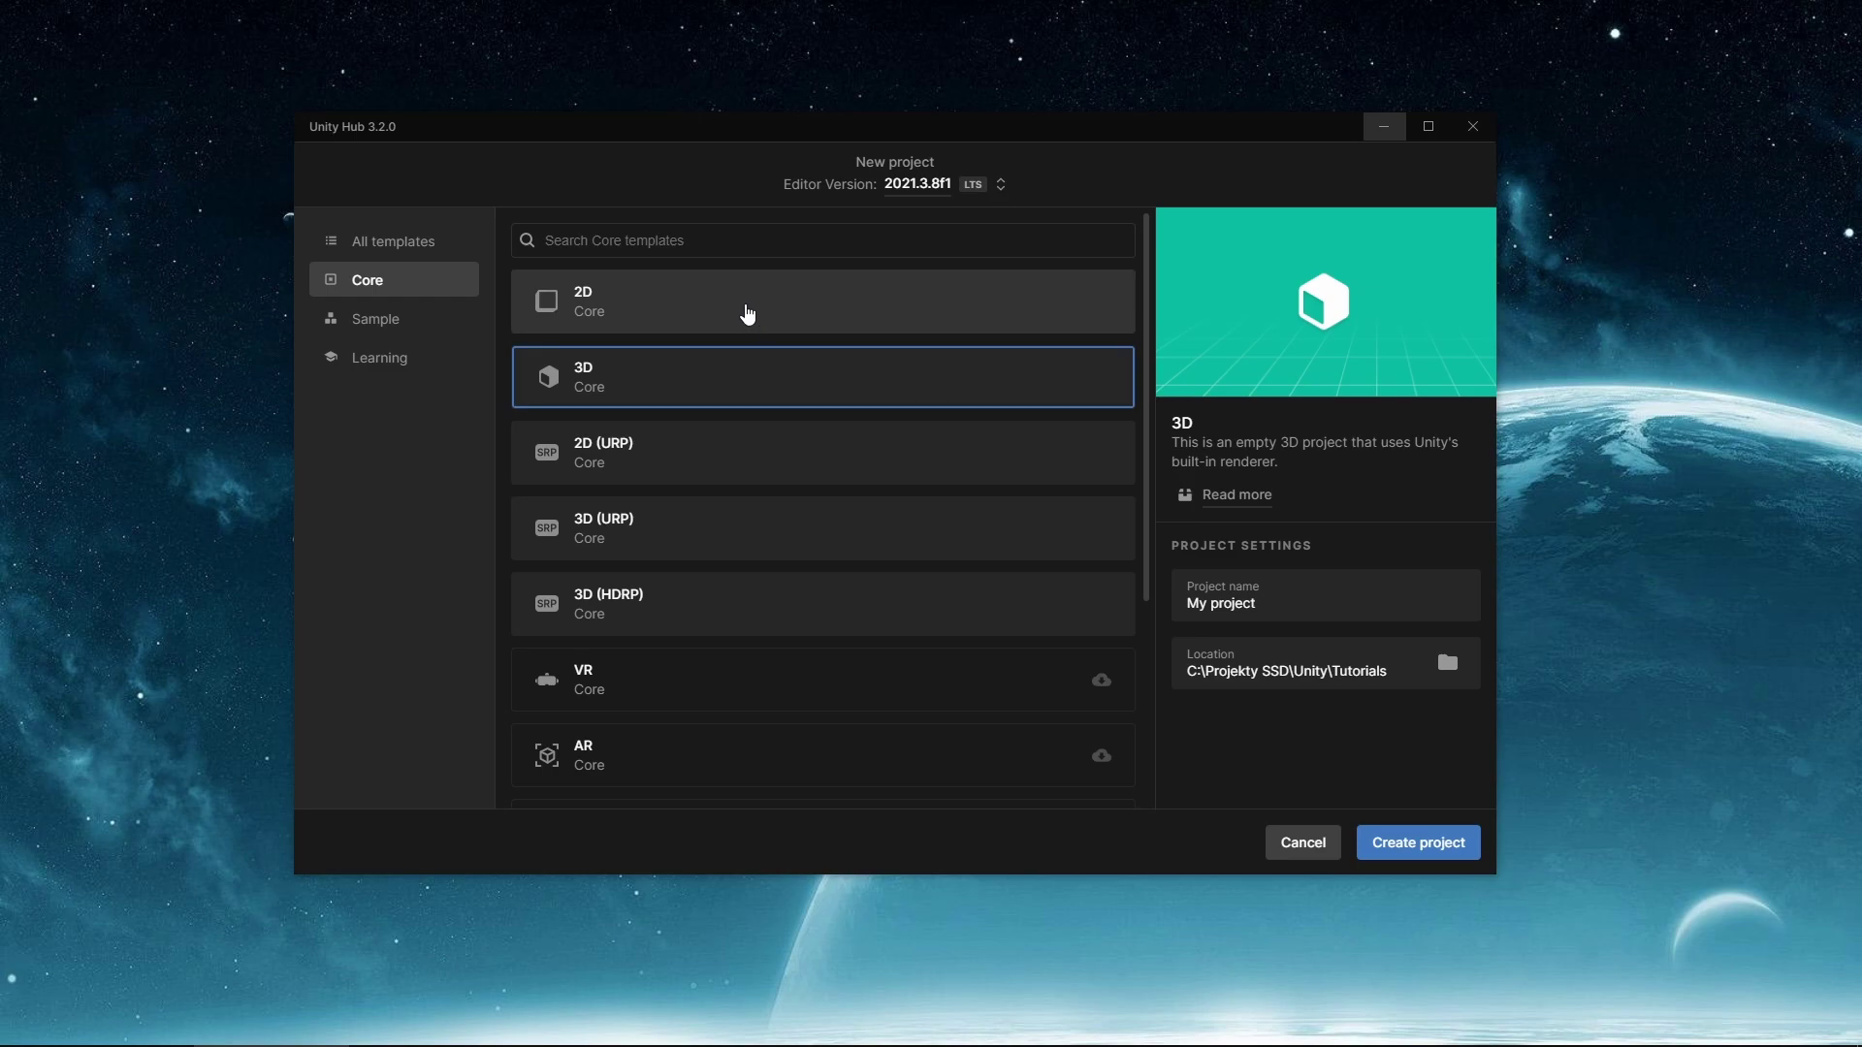
left_click(623, 308)
left_click(644, 374)
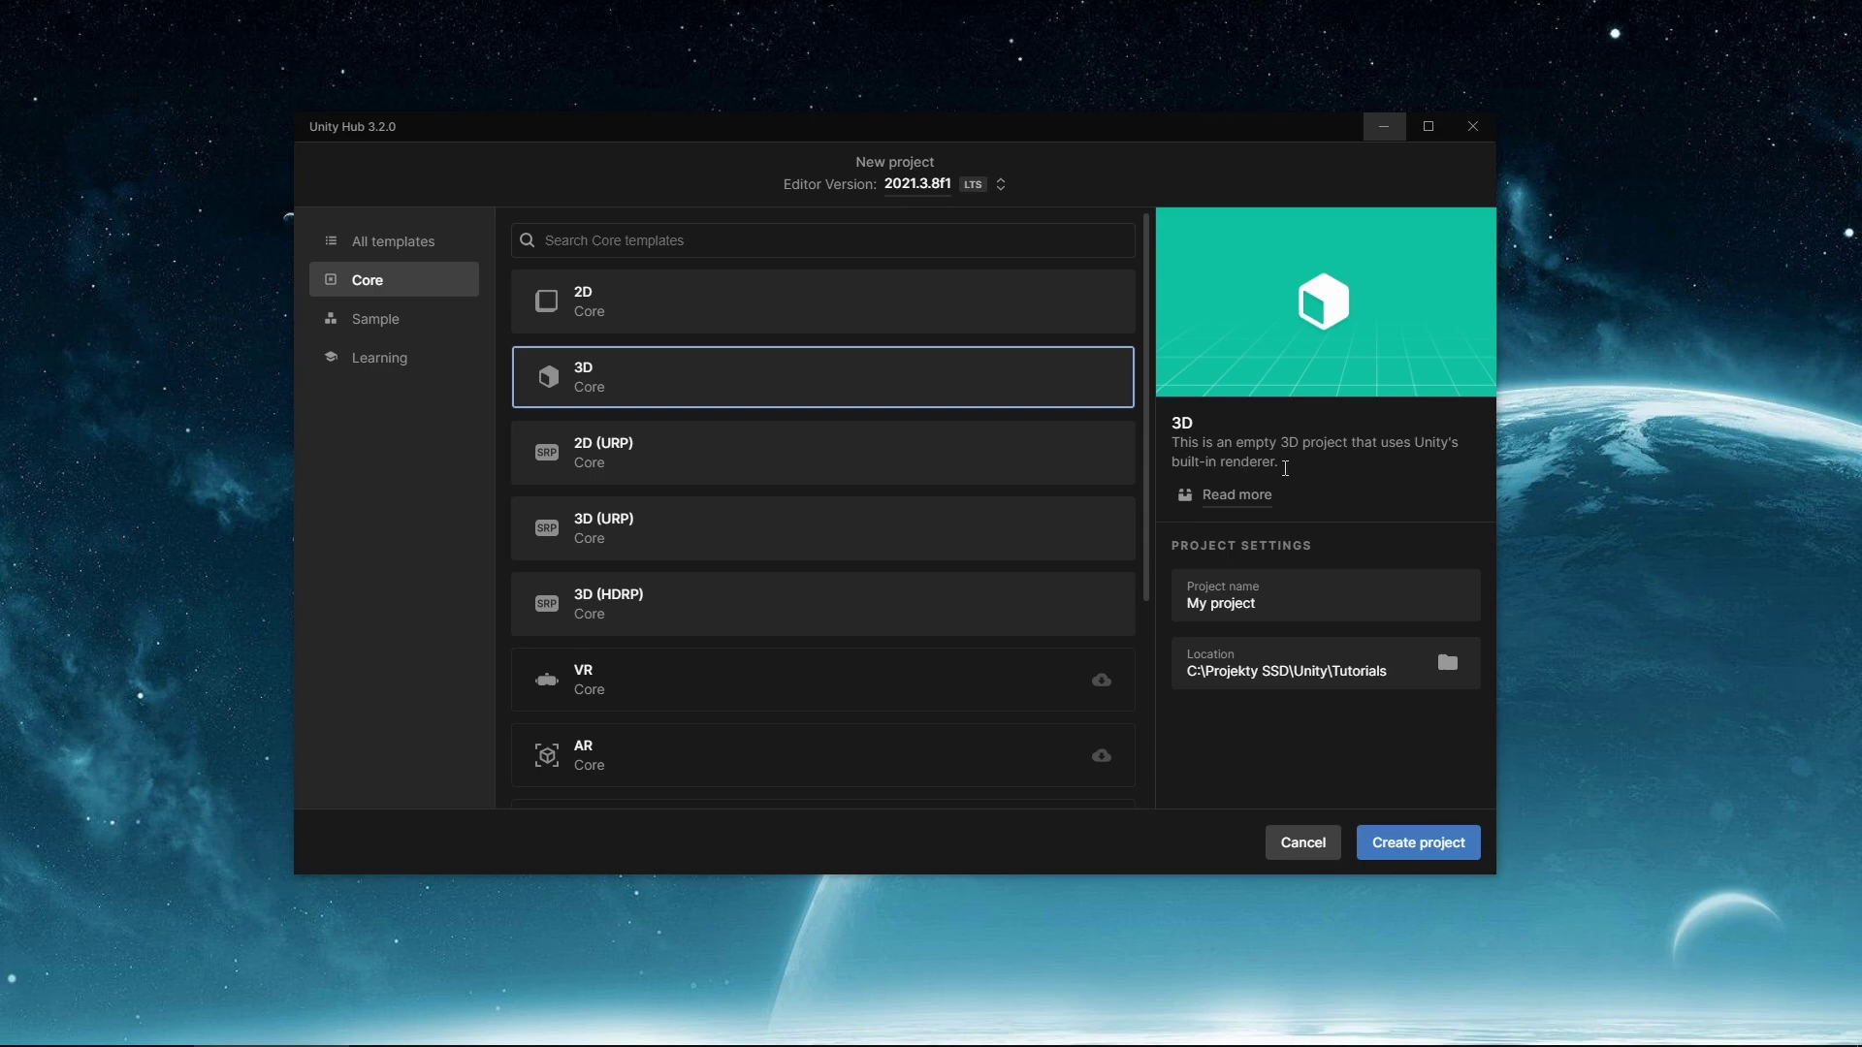
left_click_drag(1415, 443, 1278, 464)
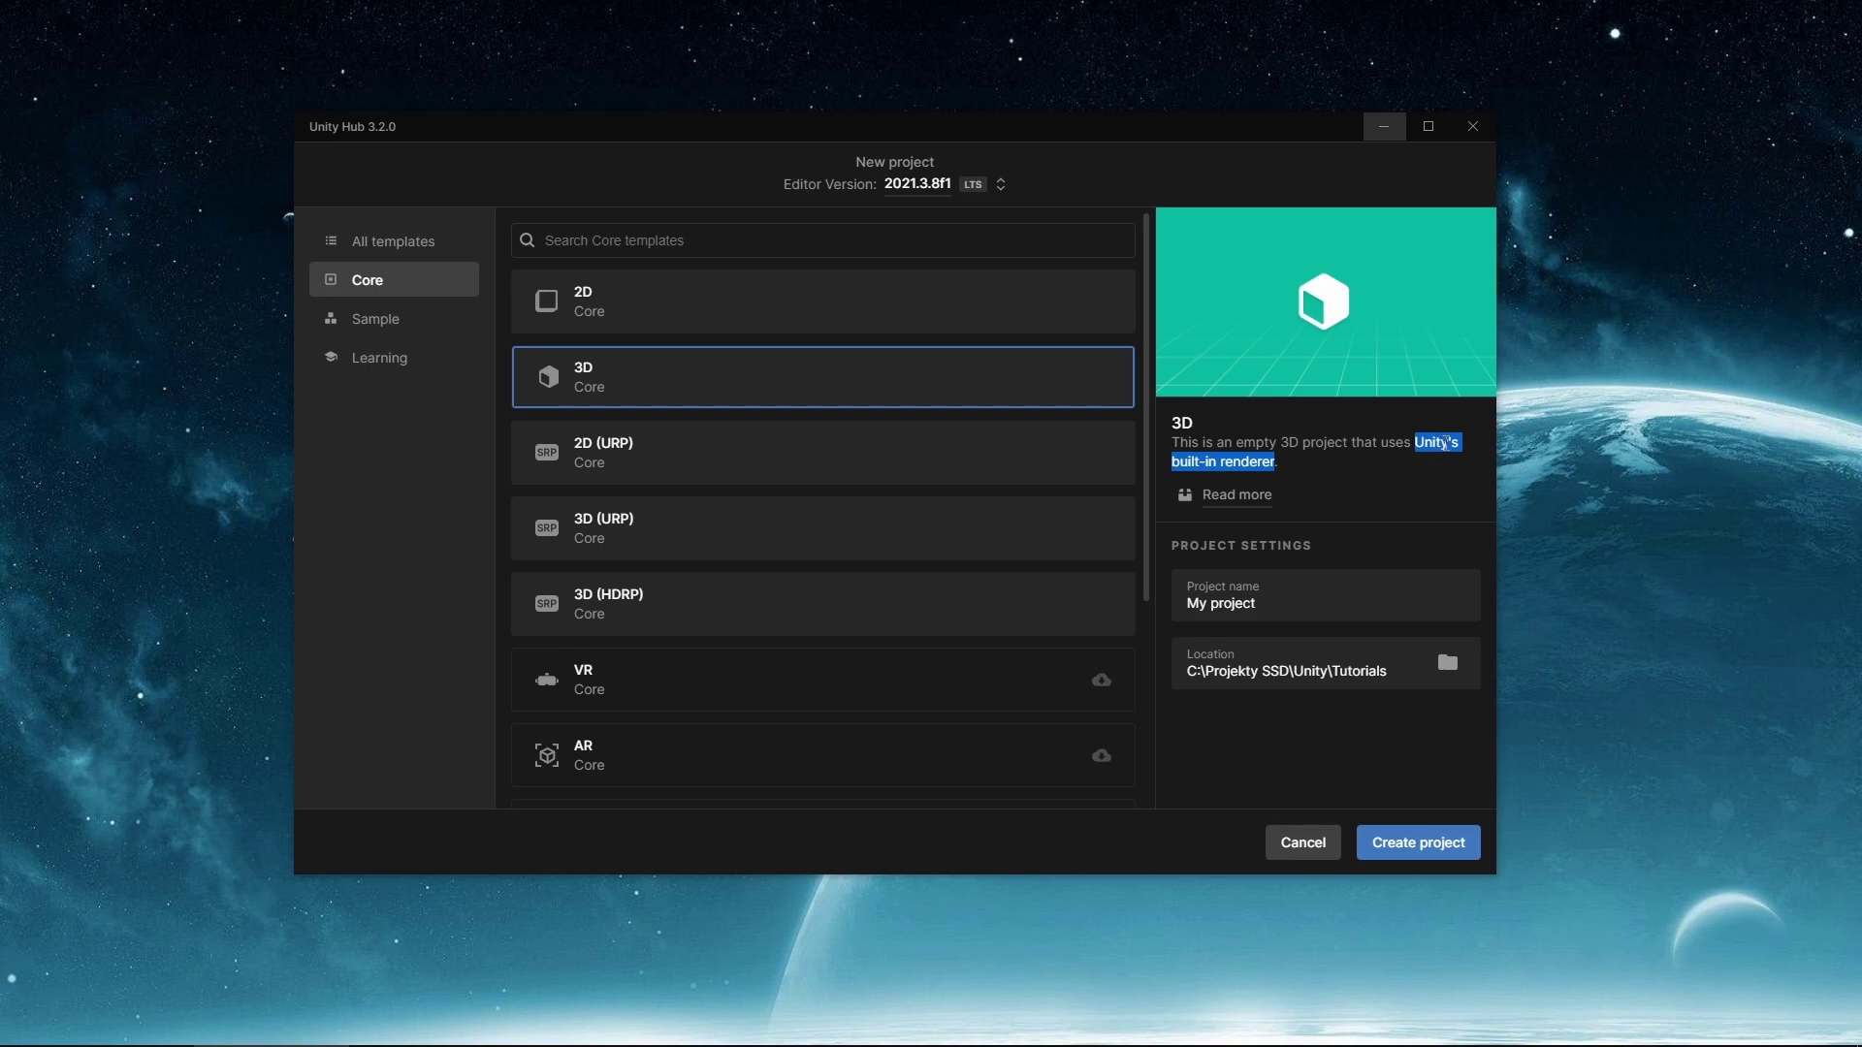
left_click_drag(1415, 443, 1312, 479)
left_click(1312, 479)
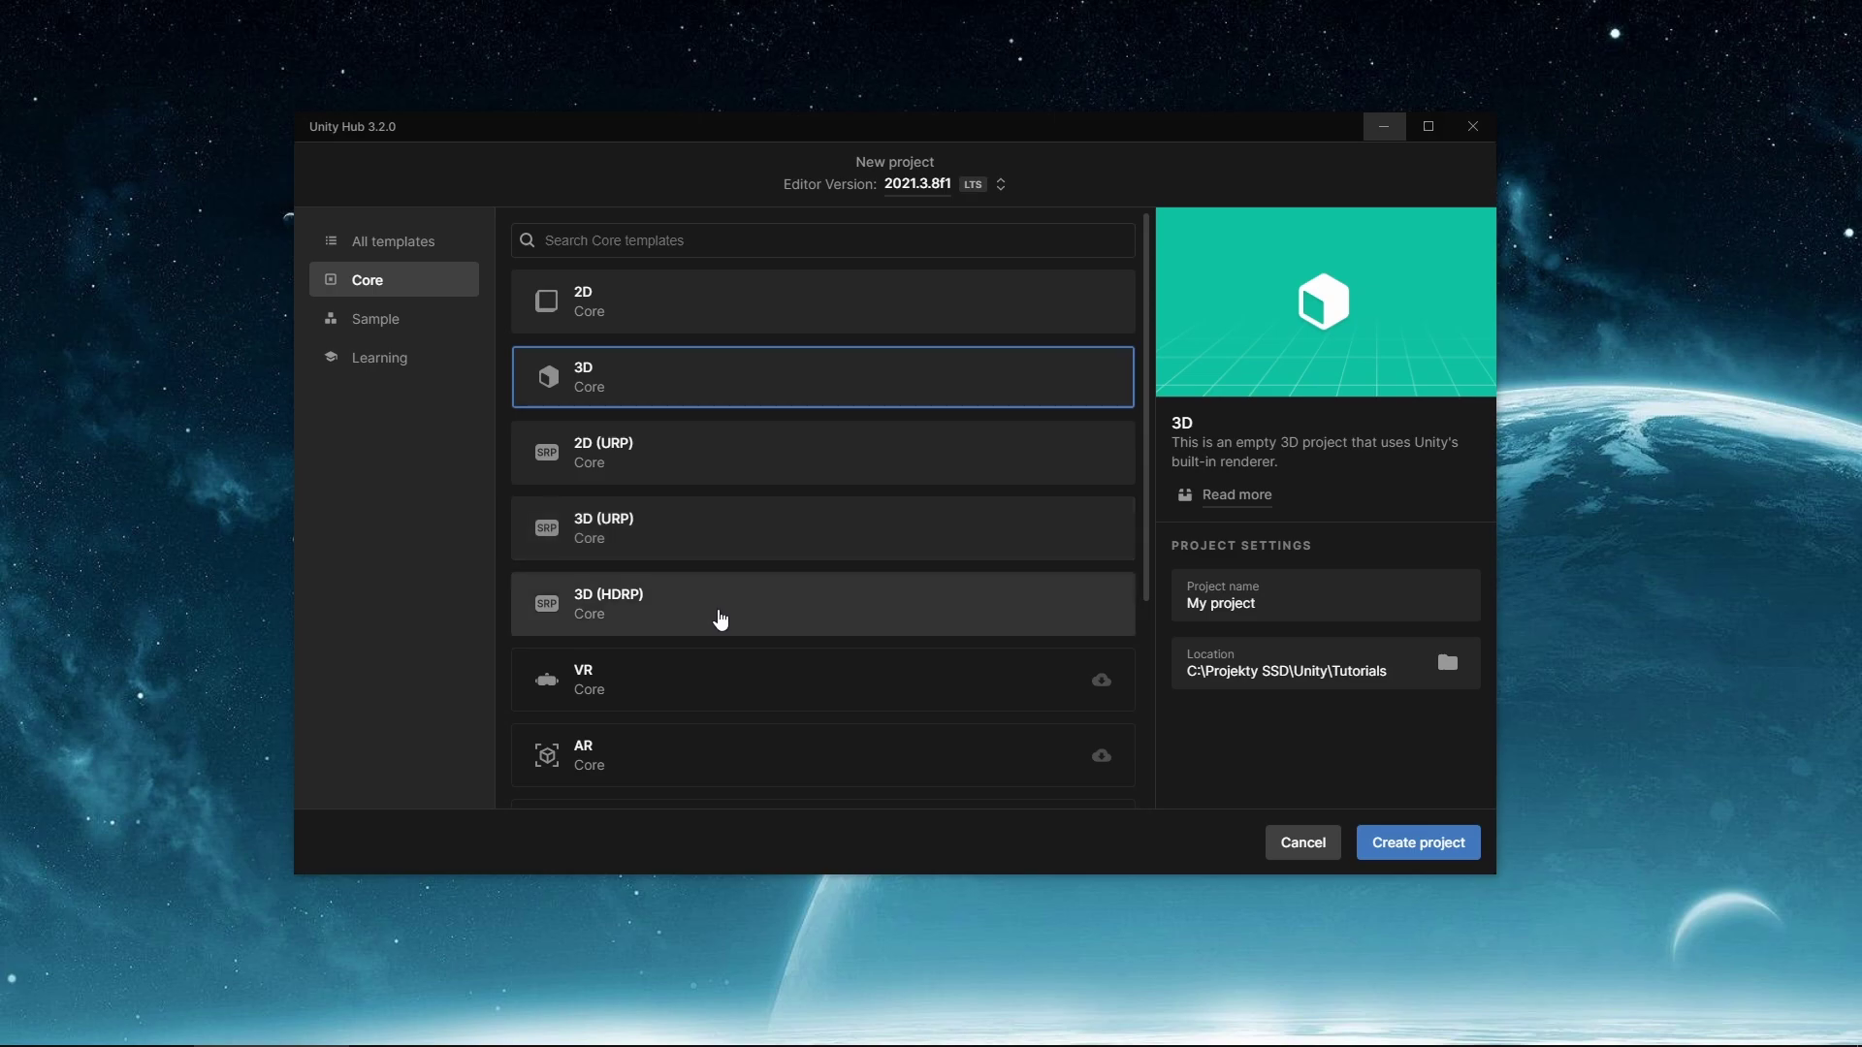
scroll(723, 611, "down", 1)
scroll(692, 527, "down", 2)
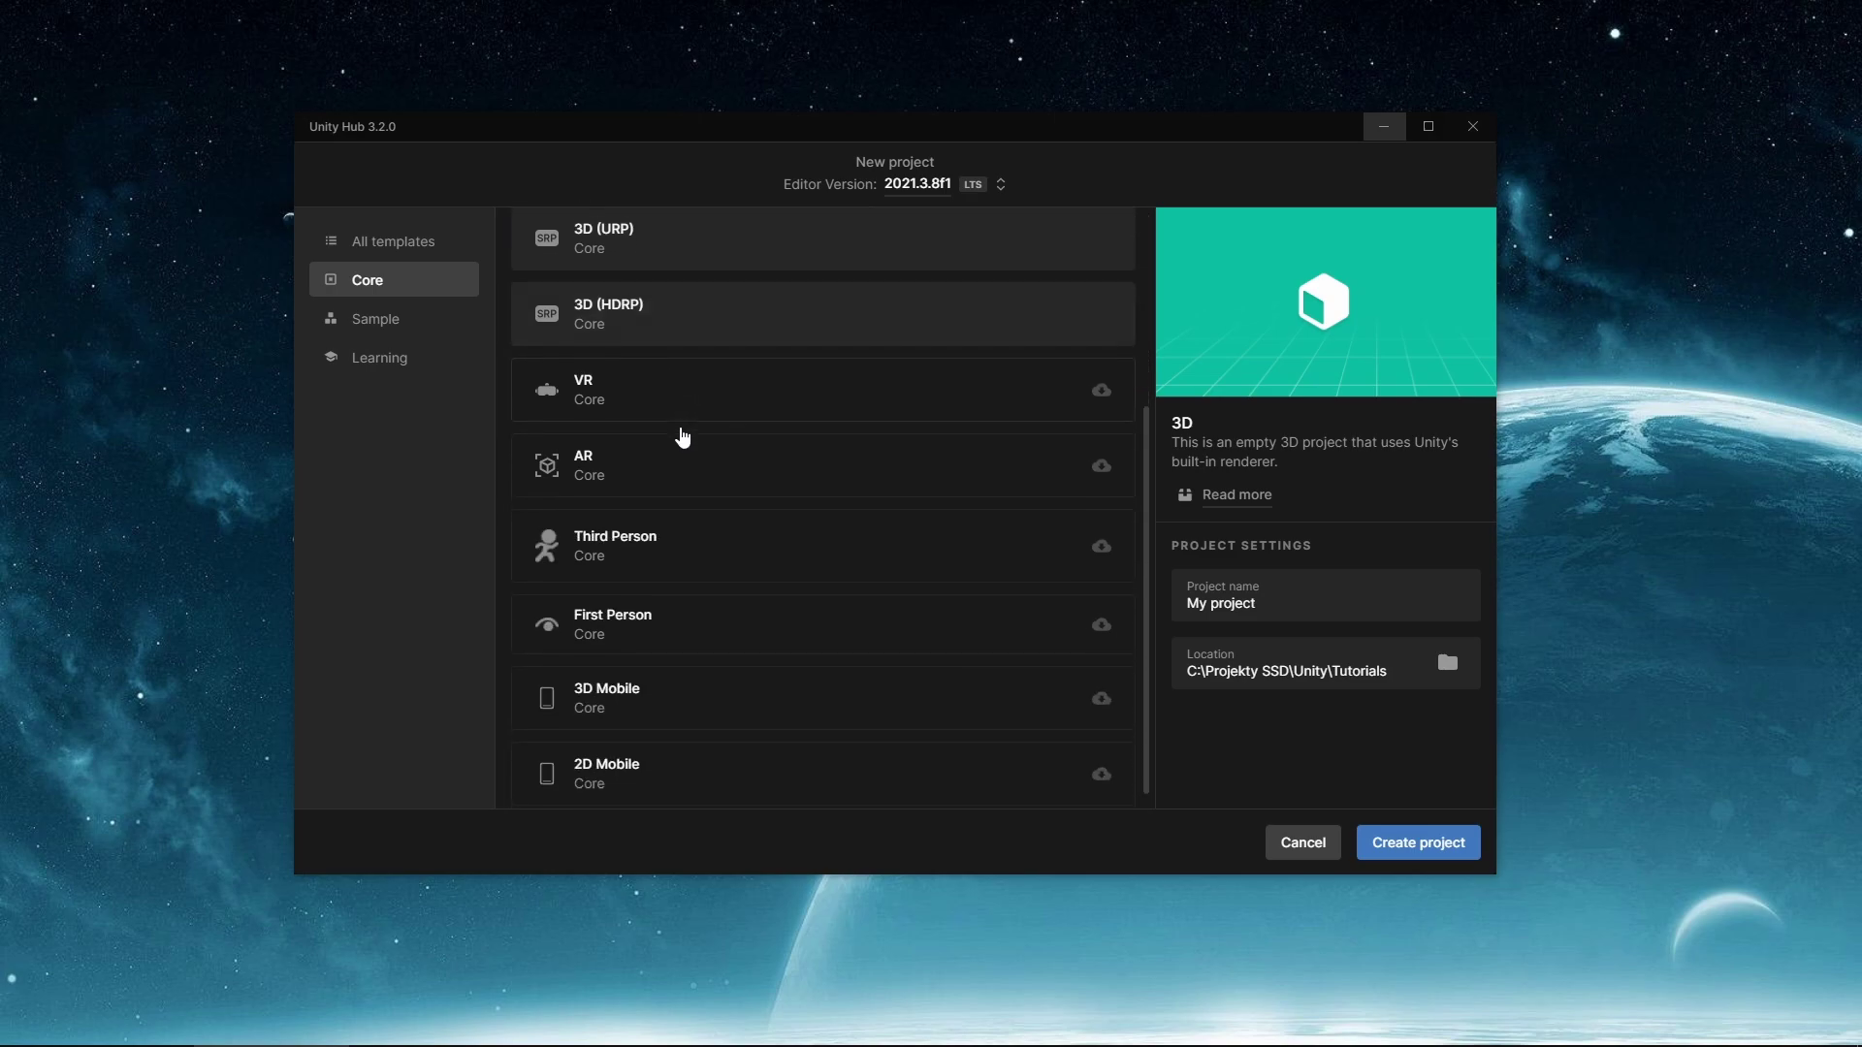
scroll(706, 561, "up", 3)
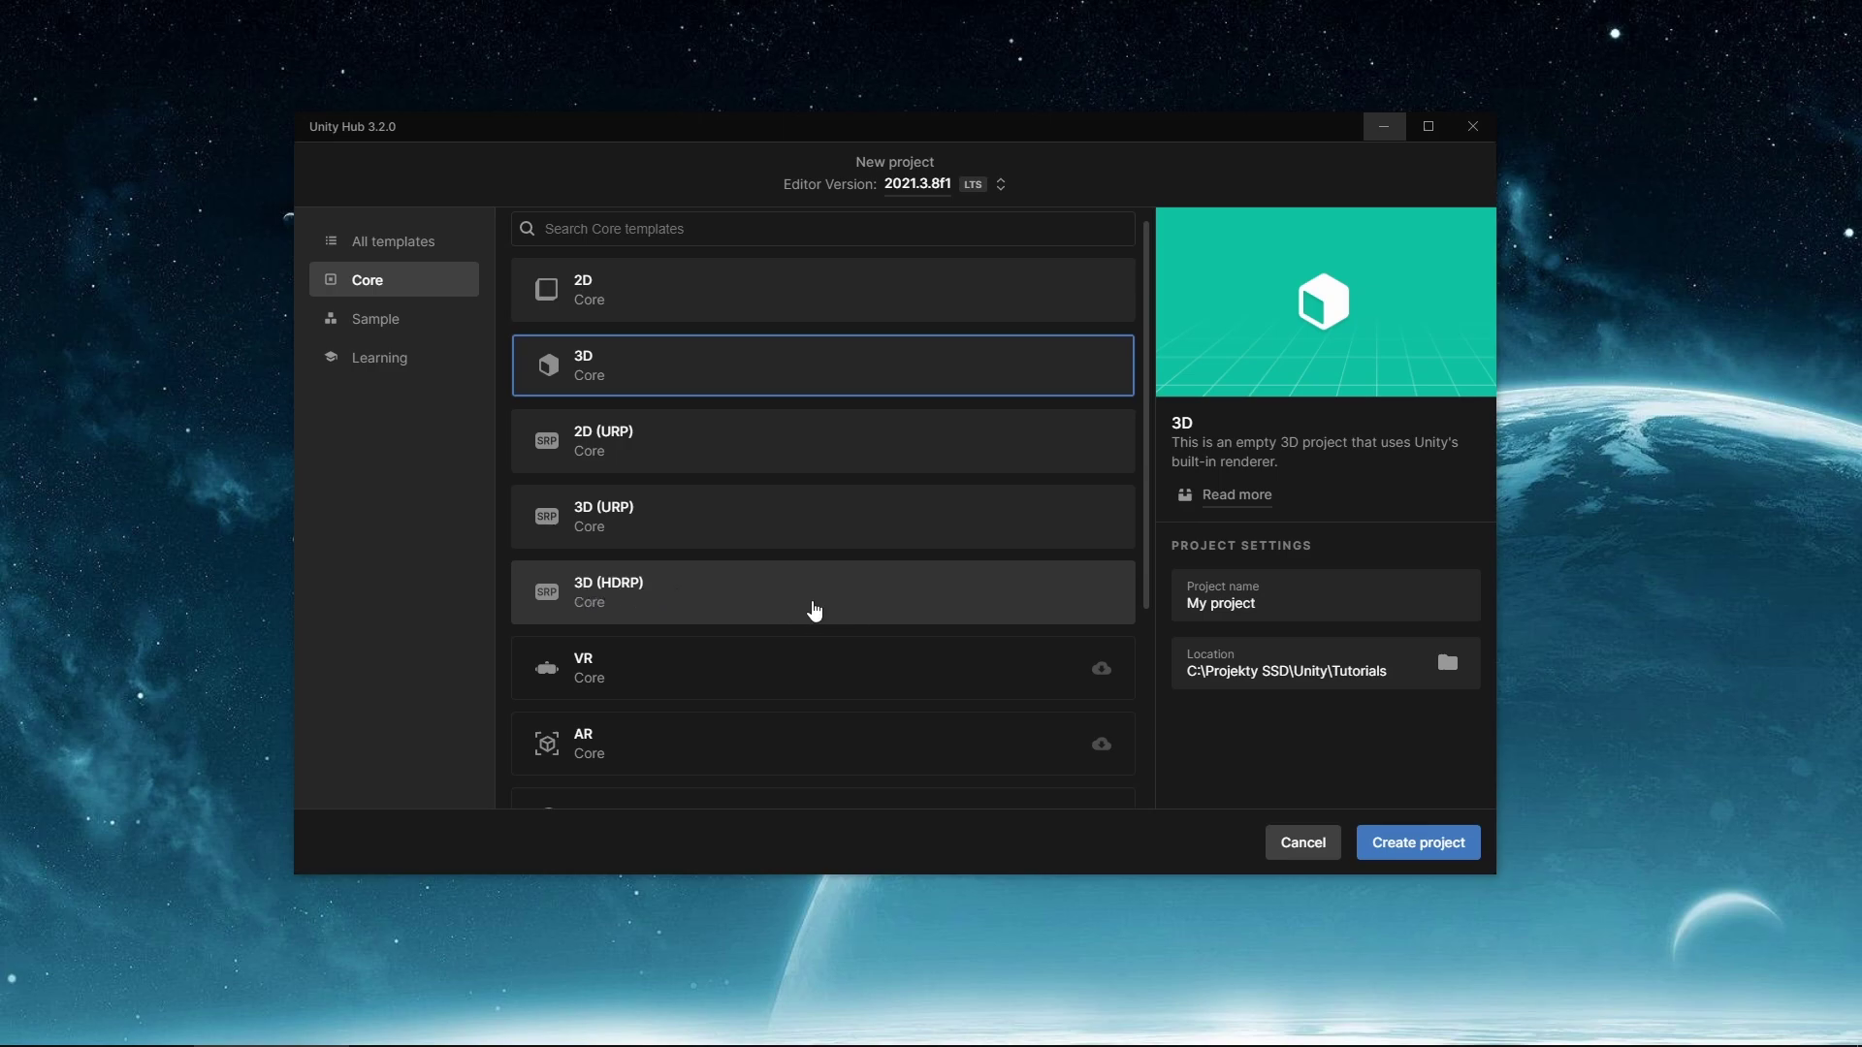
Step: Preview the 3D (HDRP), VR, 3D, 2D (URP) and 3D (URP) templates, ending on 3D (HDRP)
left_click(792, 598)
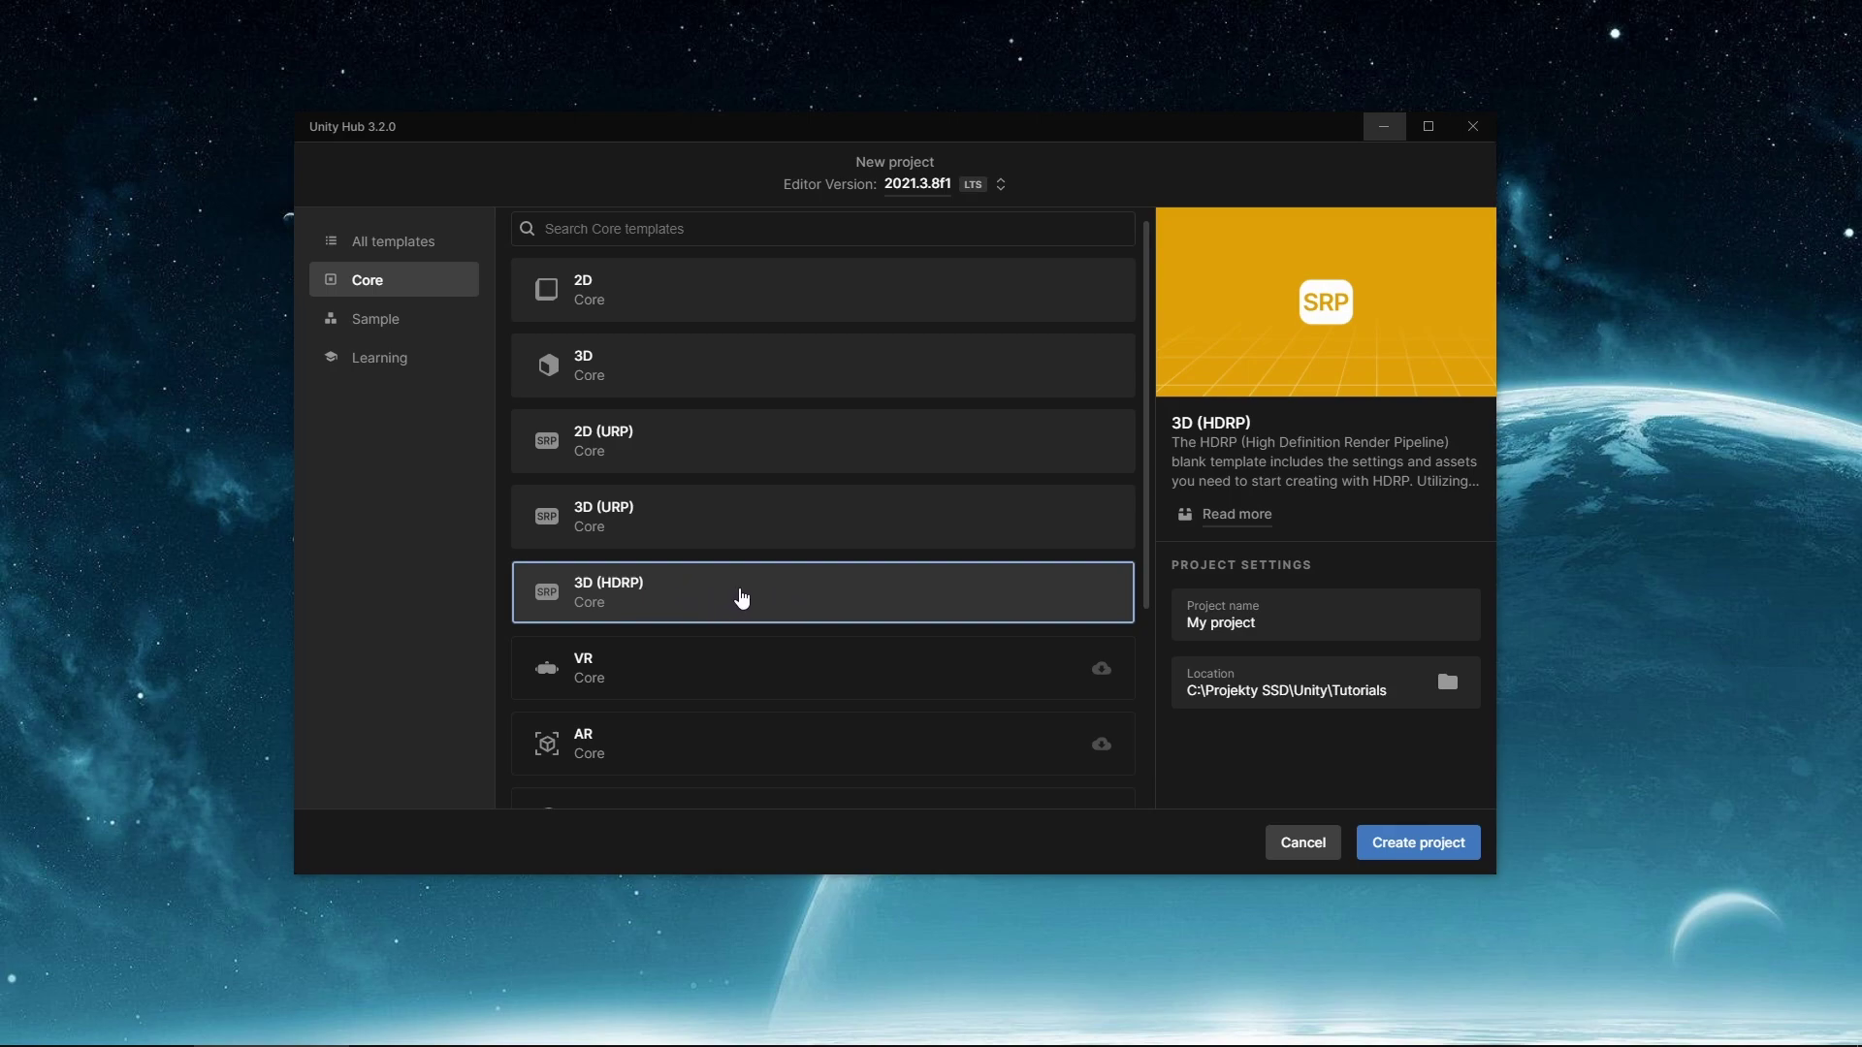
scroll(853, 616, "up", 1)
scroll(873, 611, "down", 2)
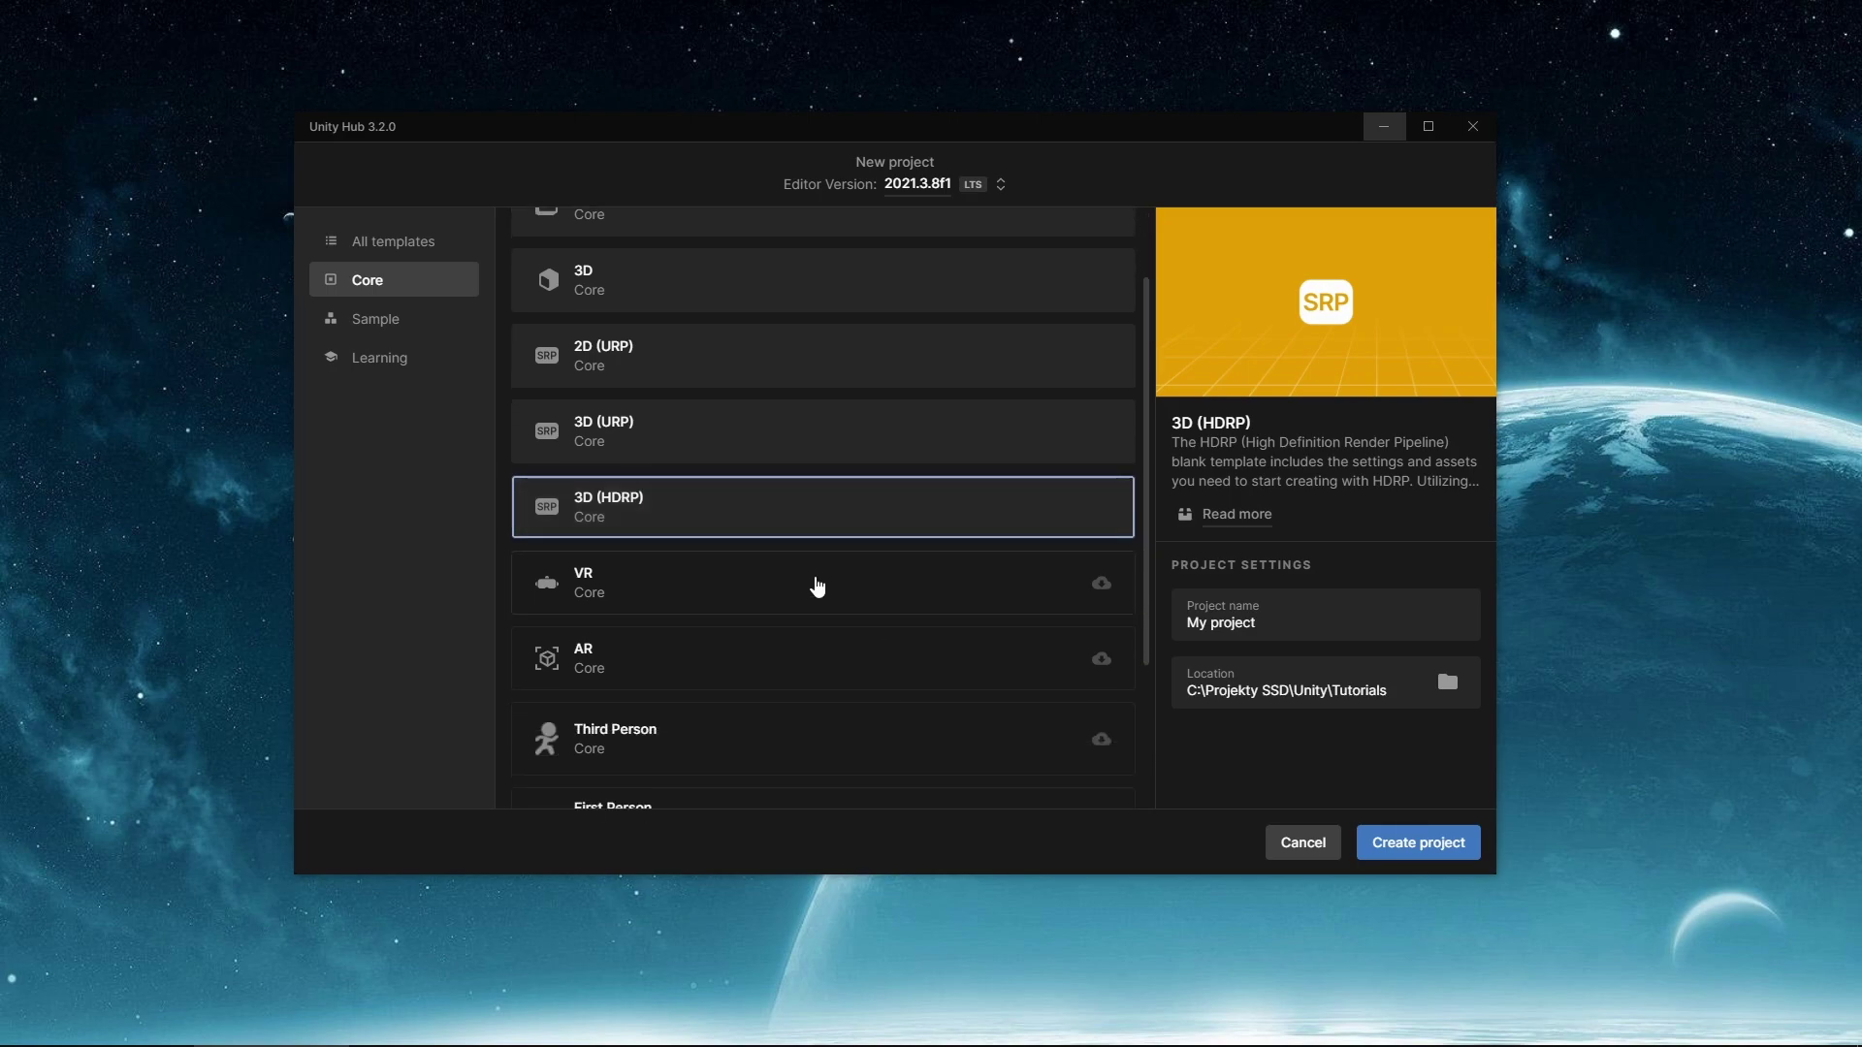
scroll(883, 543, "down", 1)
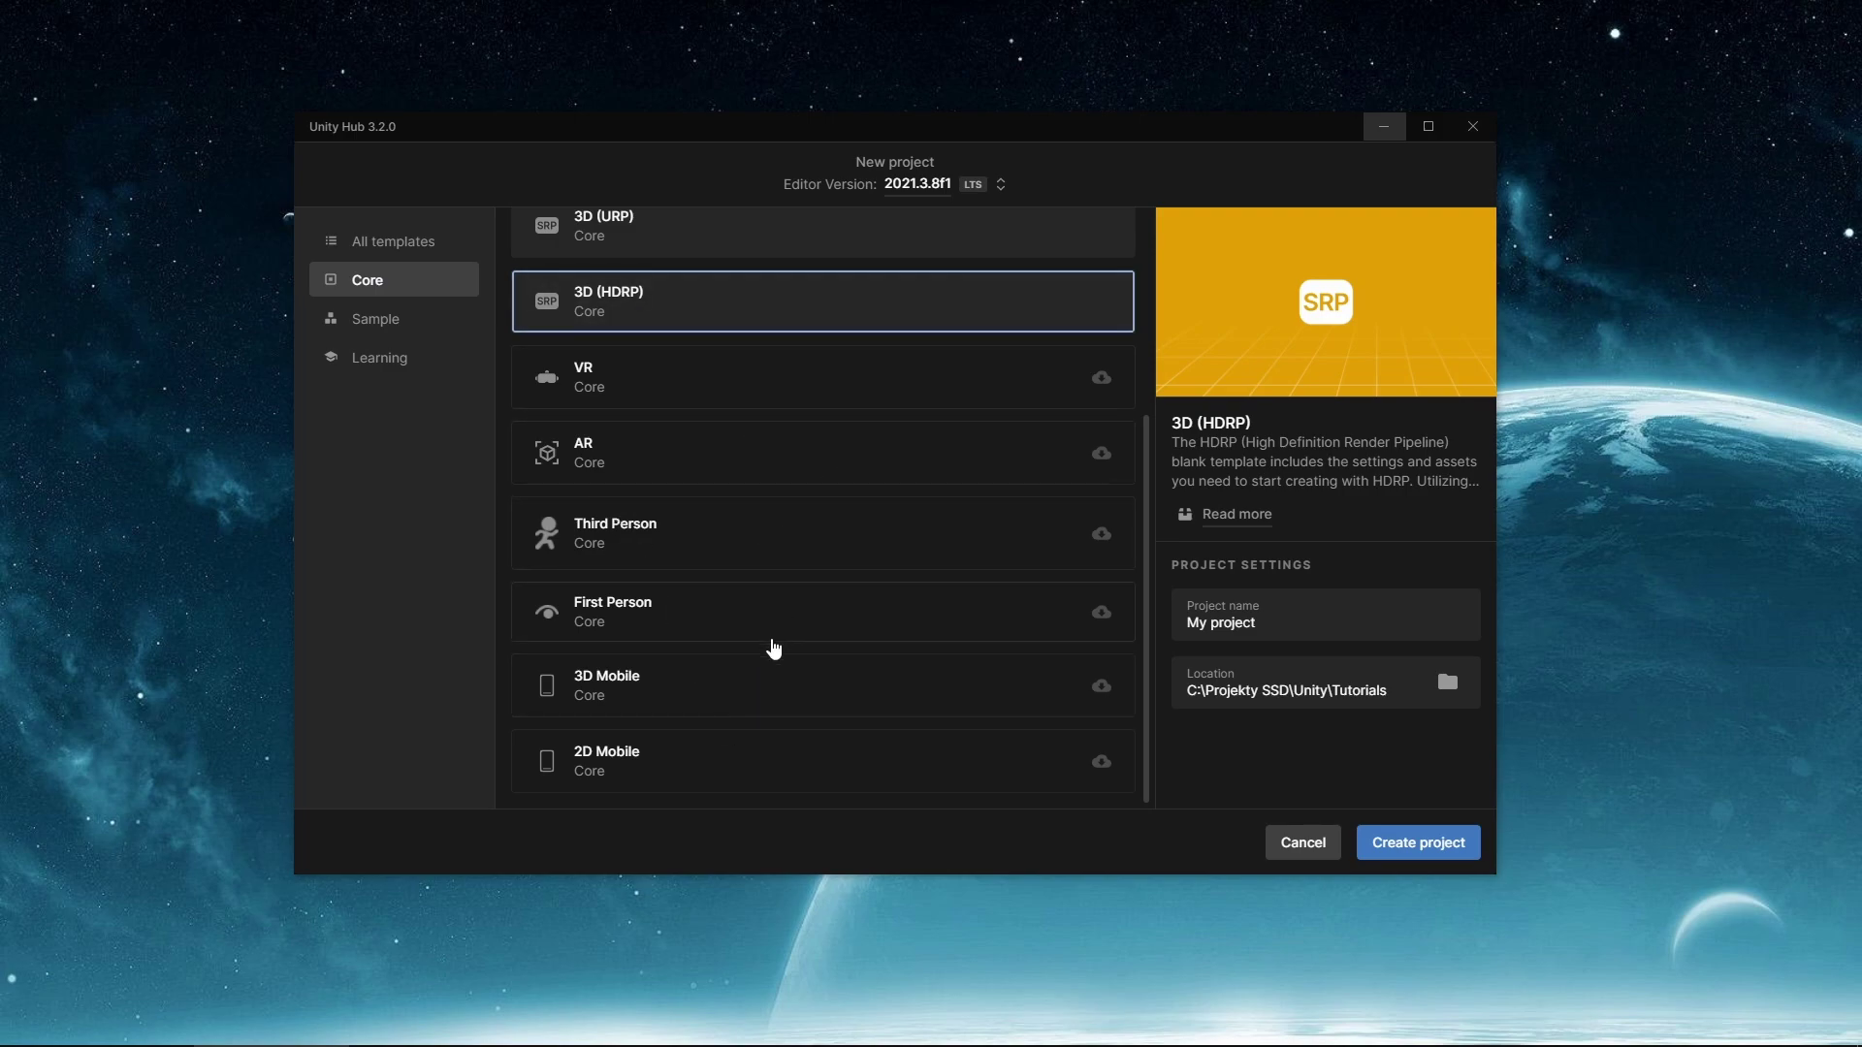
left_click(705, 388)
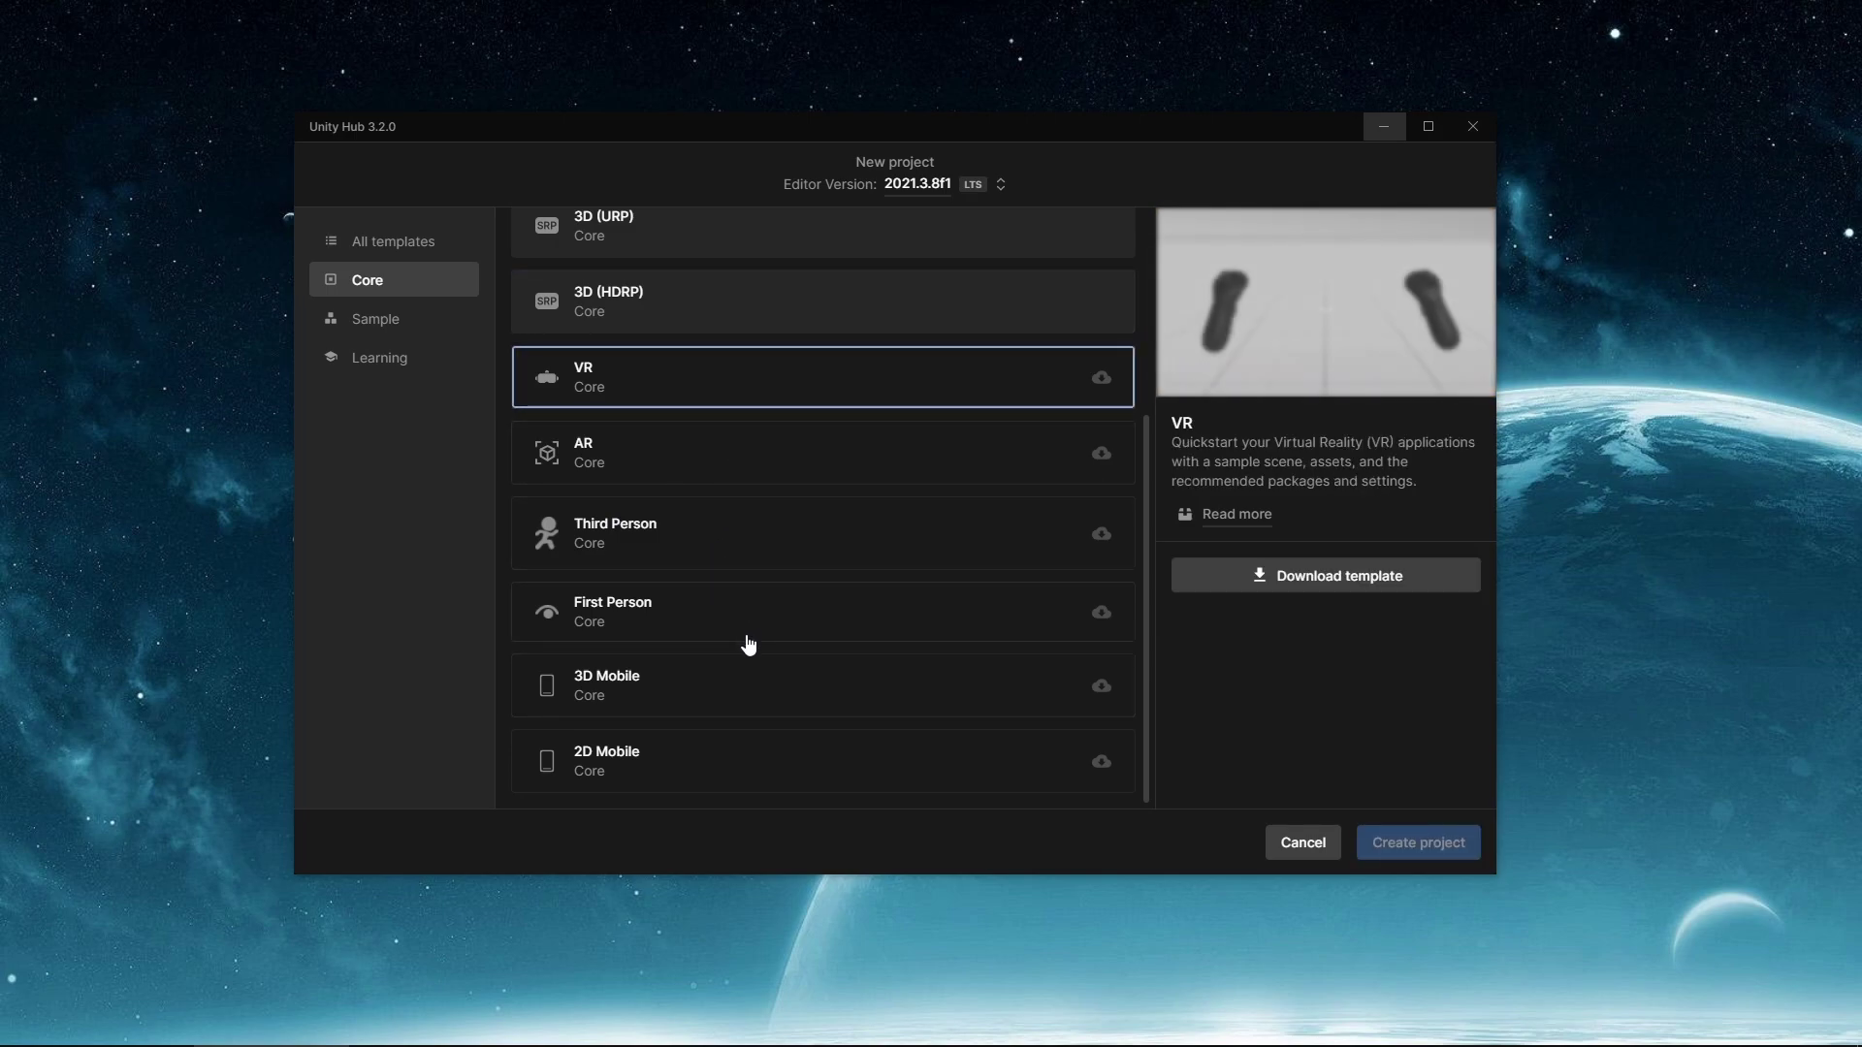
scroll(747, 677, "up", 3)
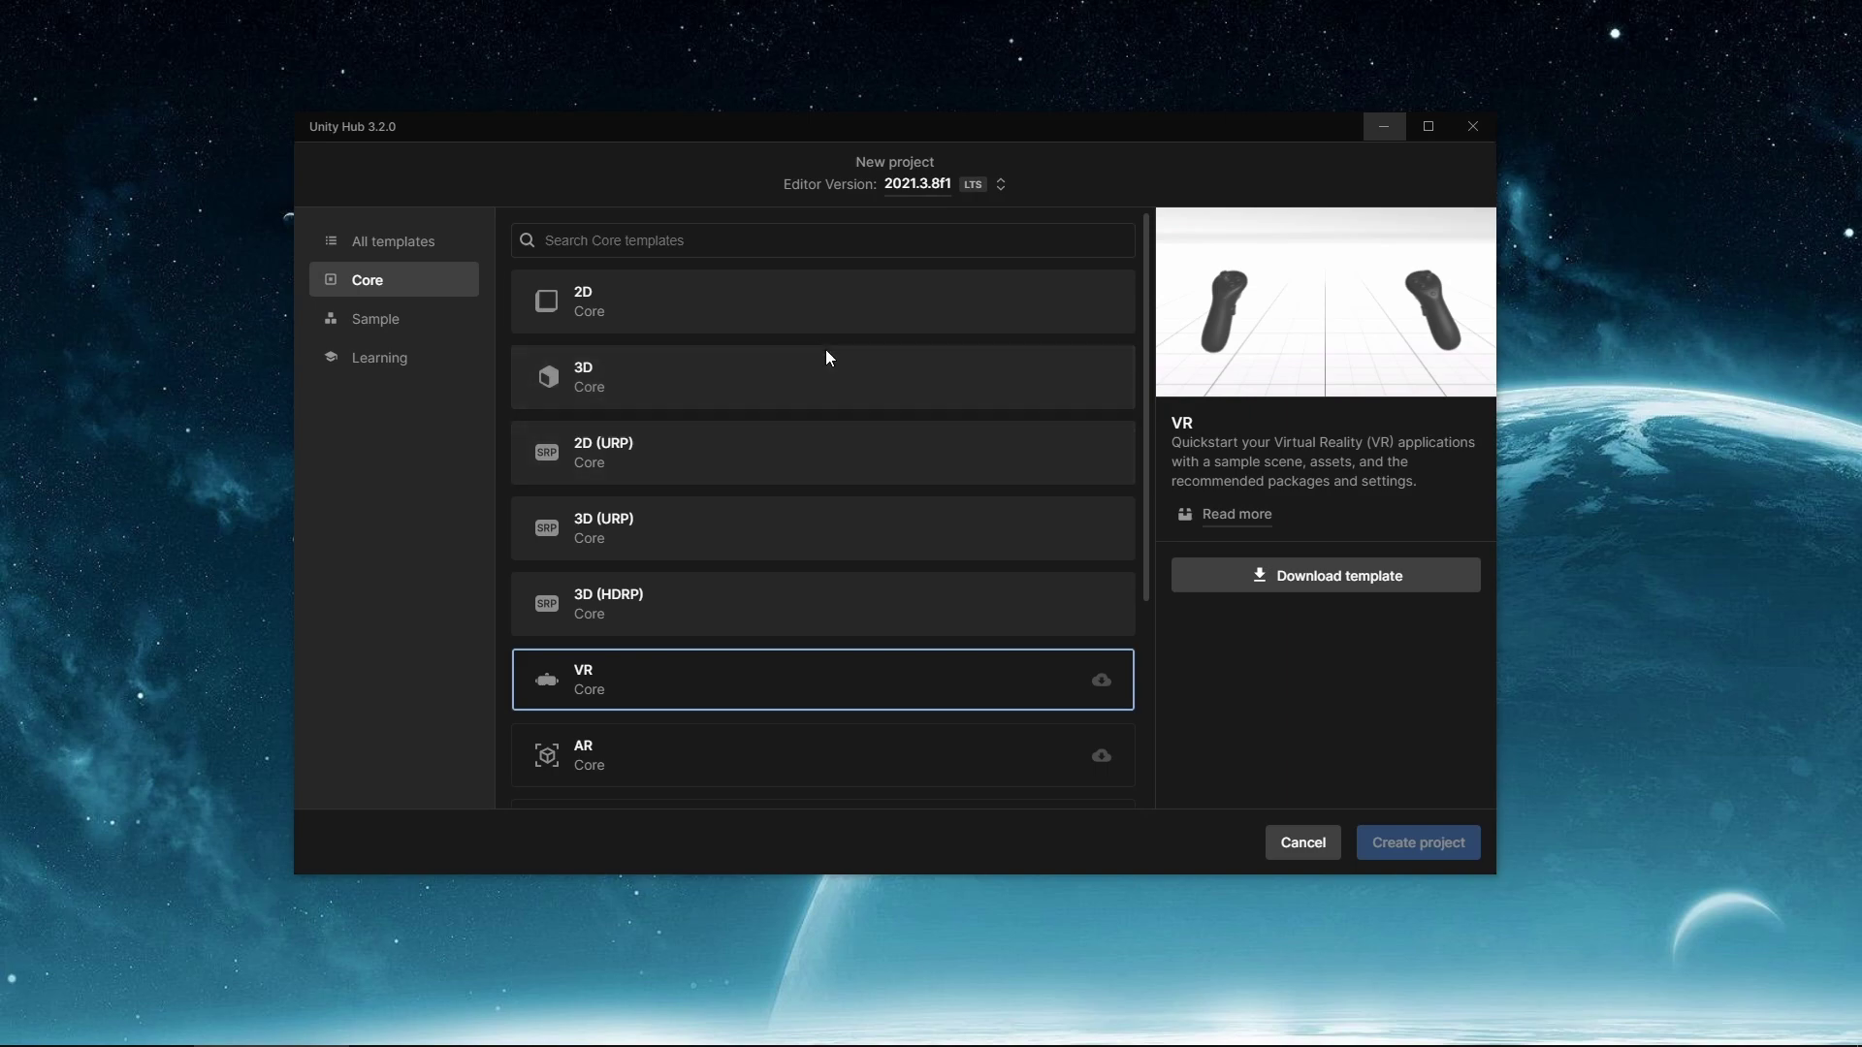
left_click(898, 393)
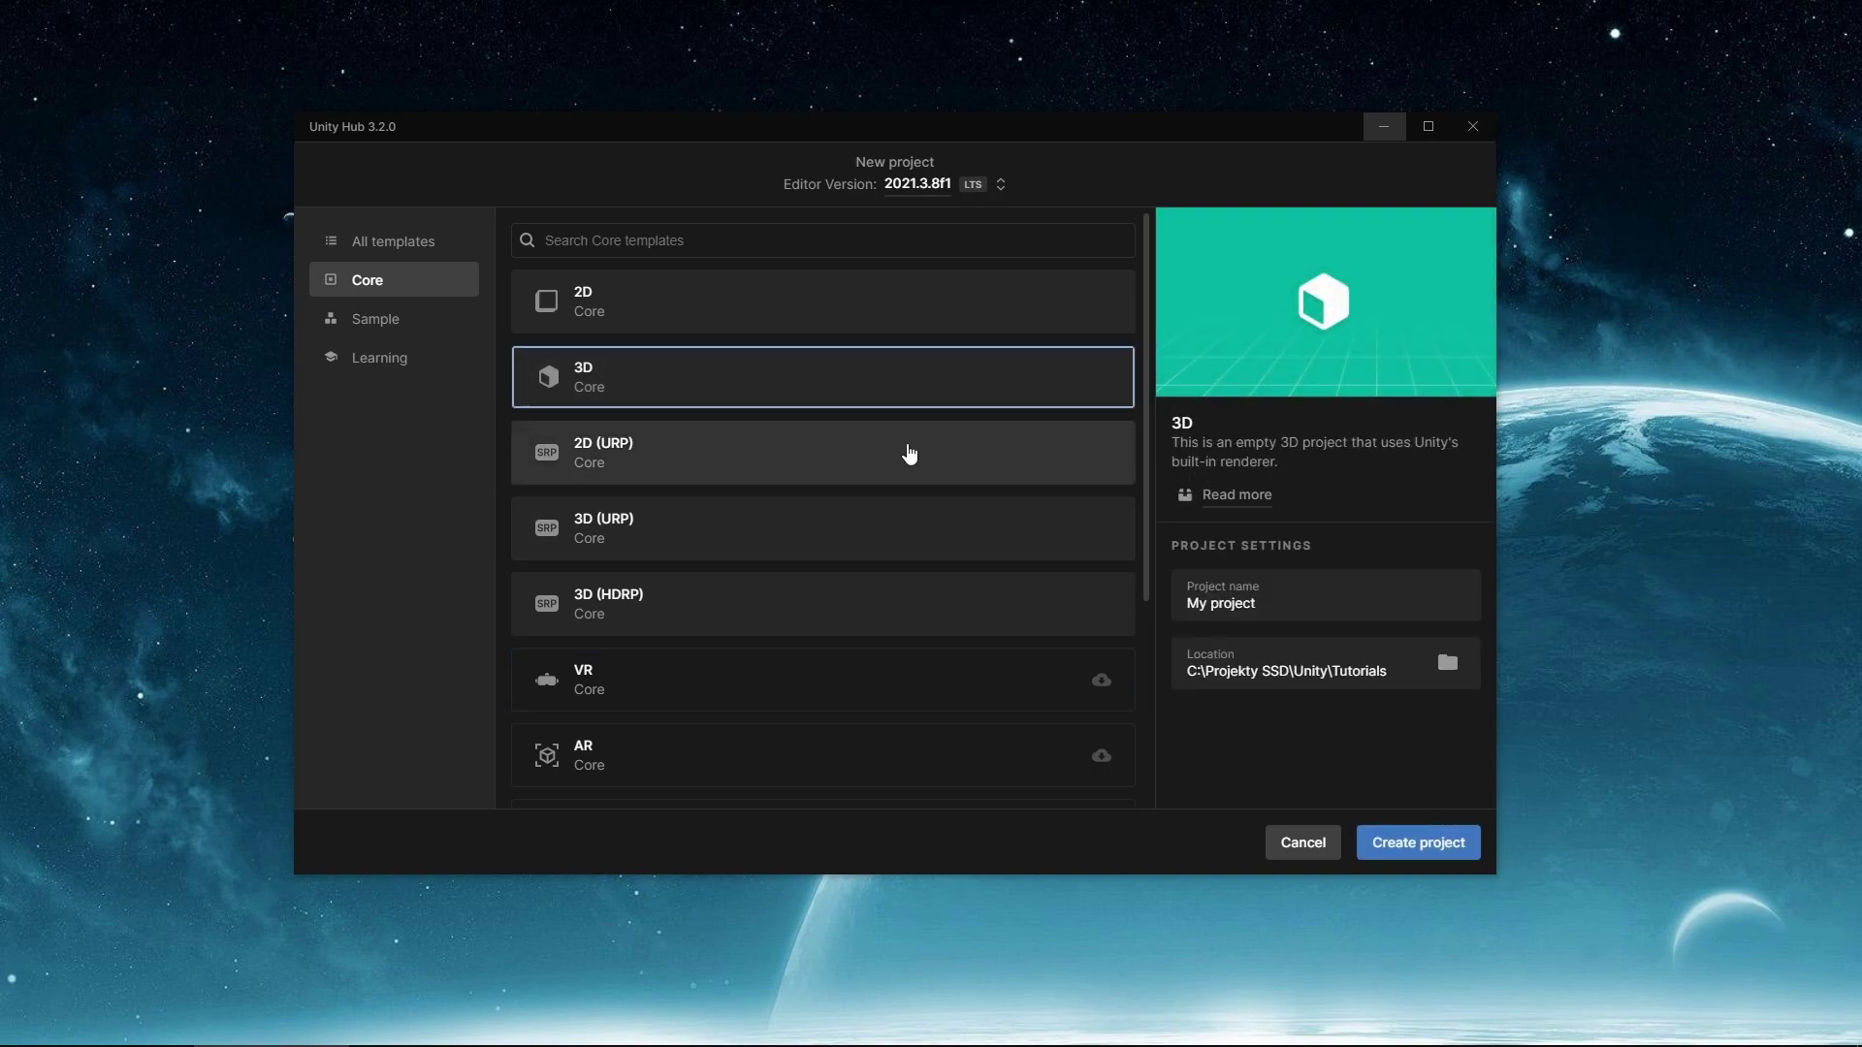
left_click(752, 469)
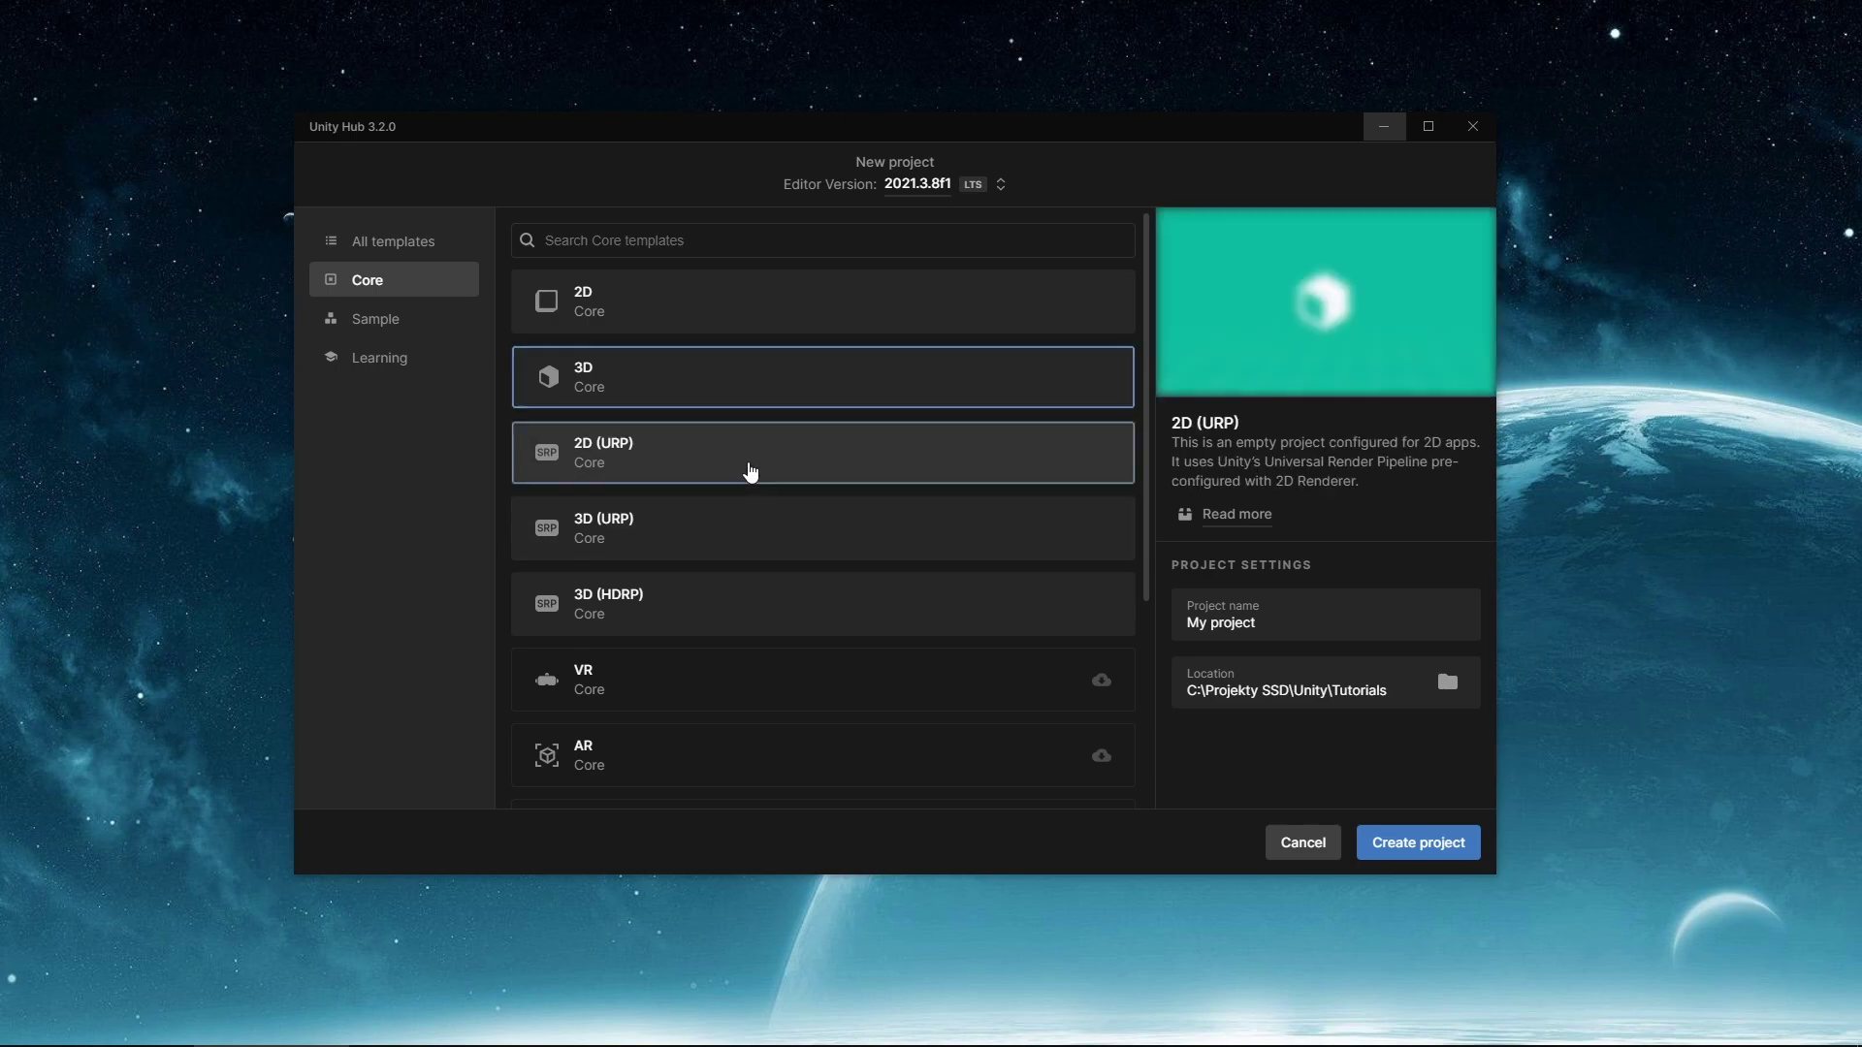
left_click(731, 527)
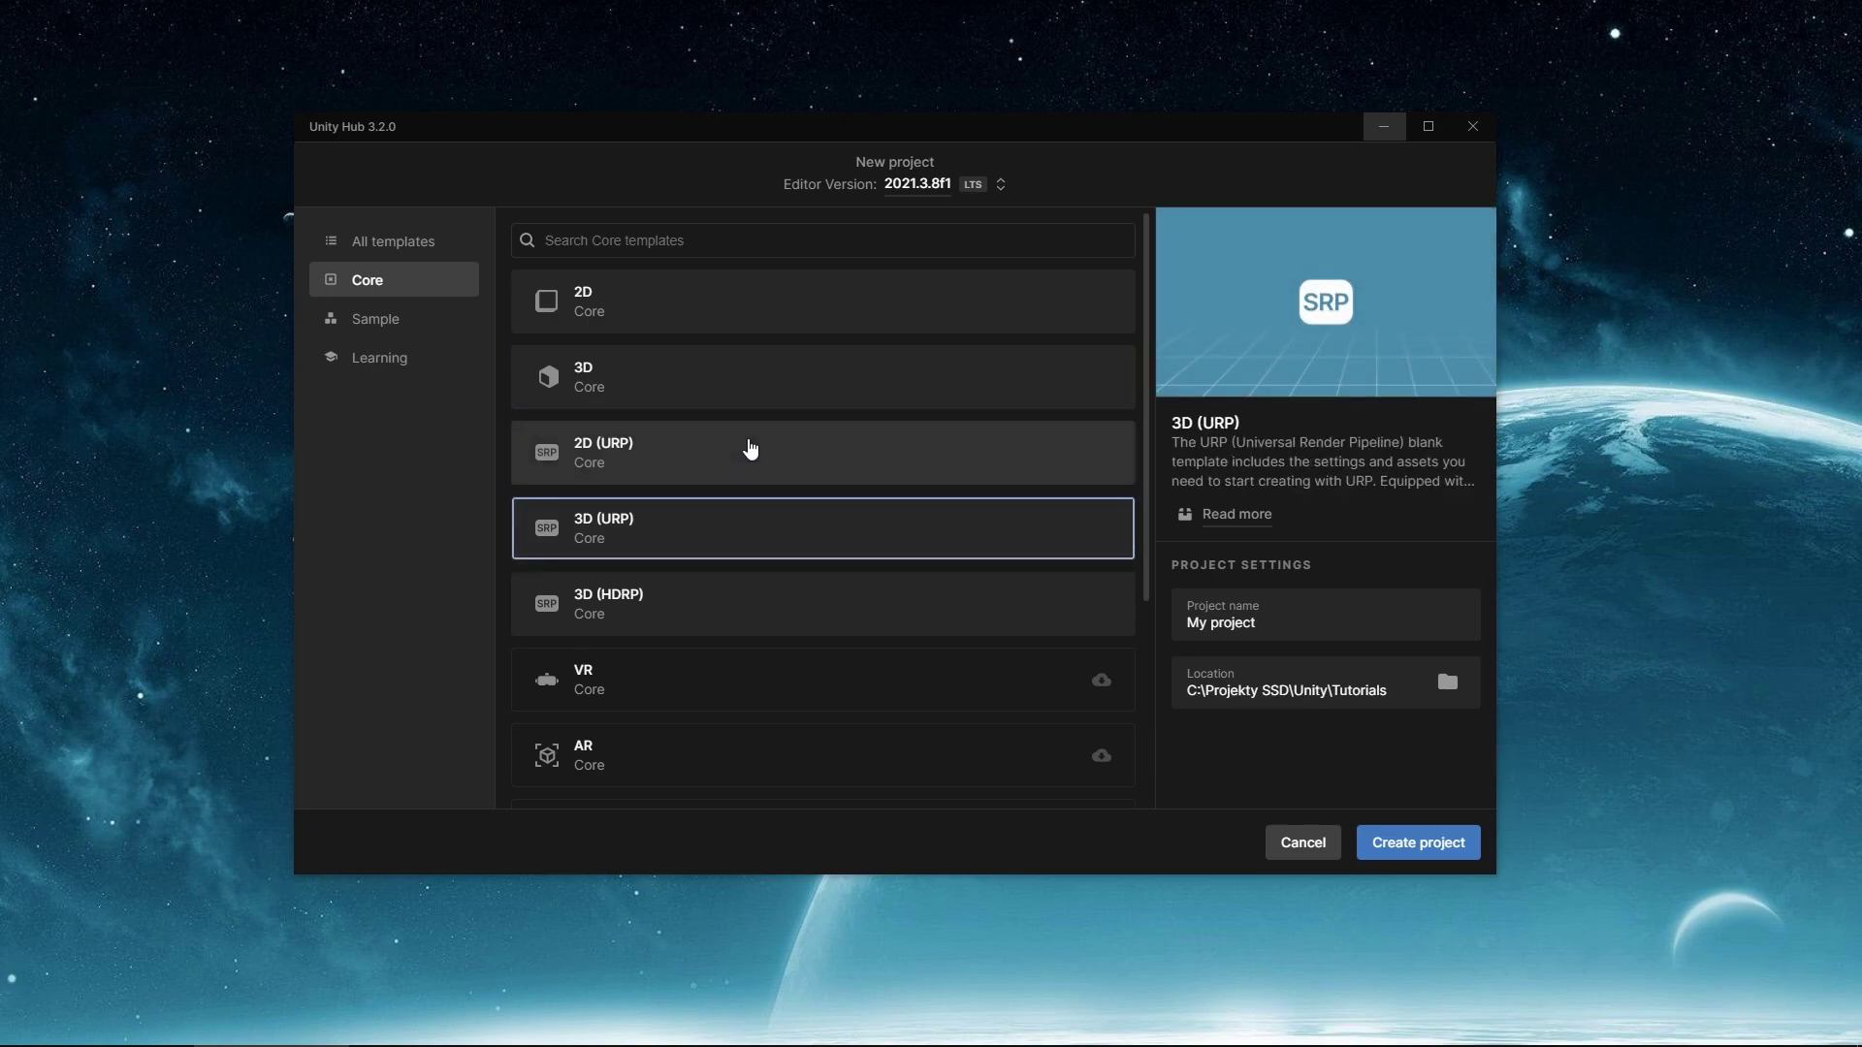
left_click(746, 611)
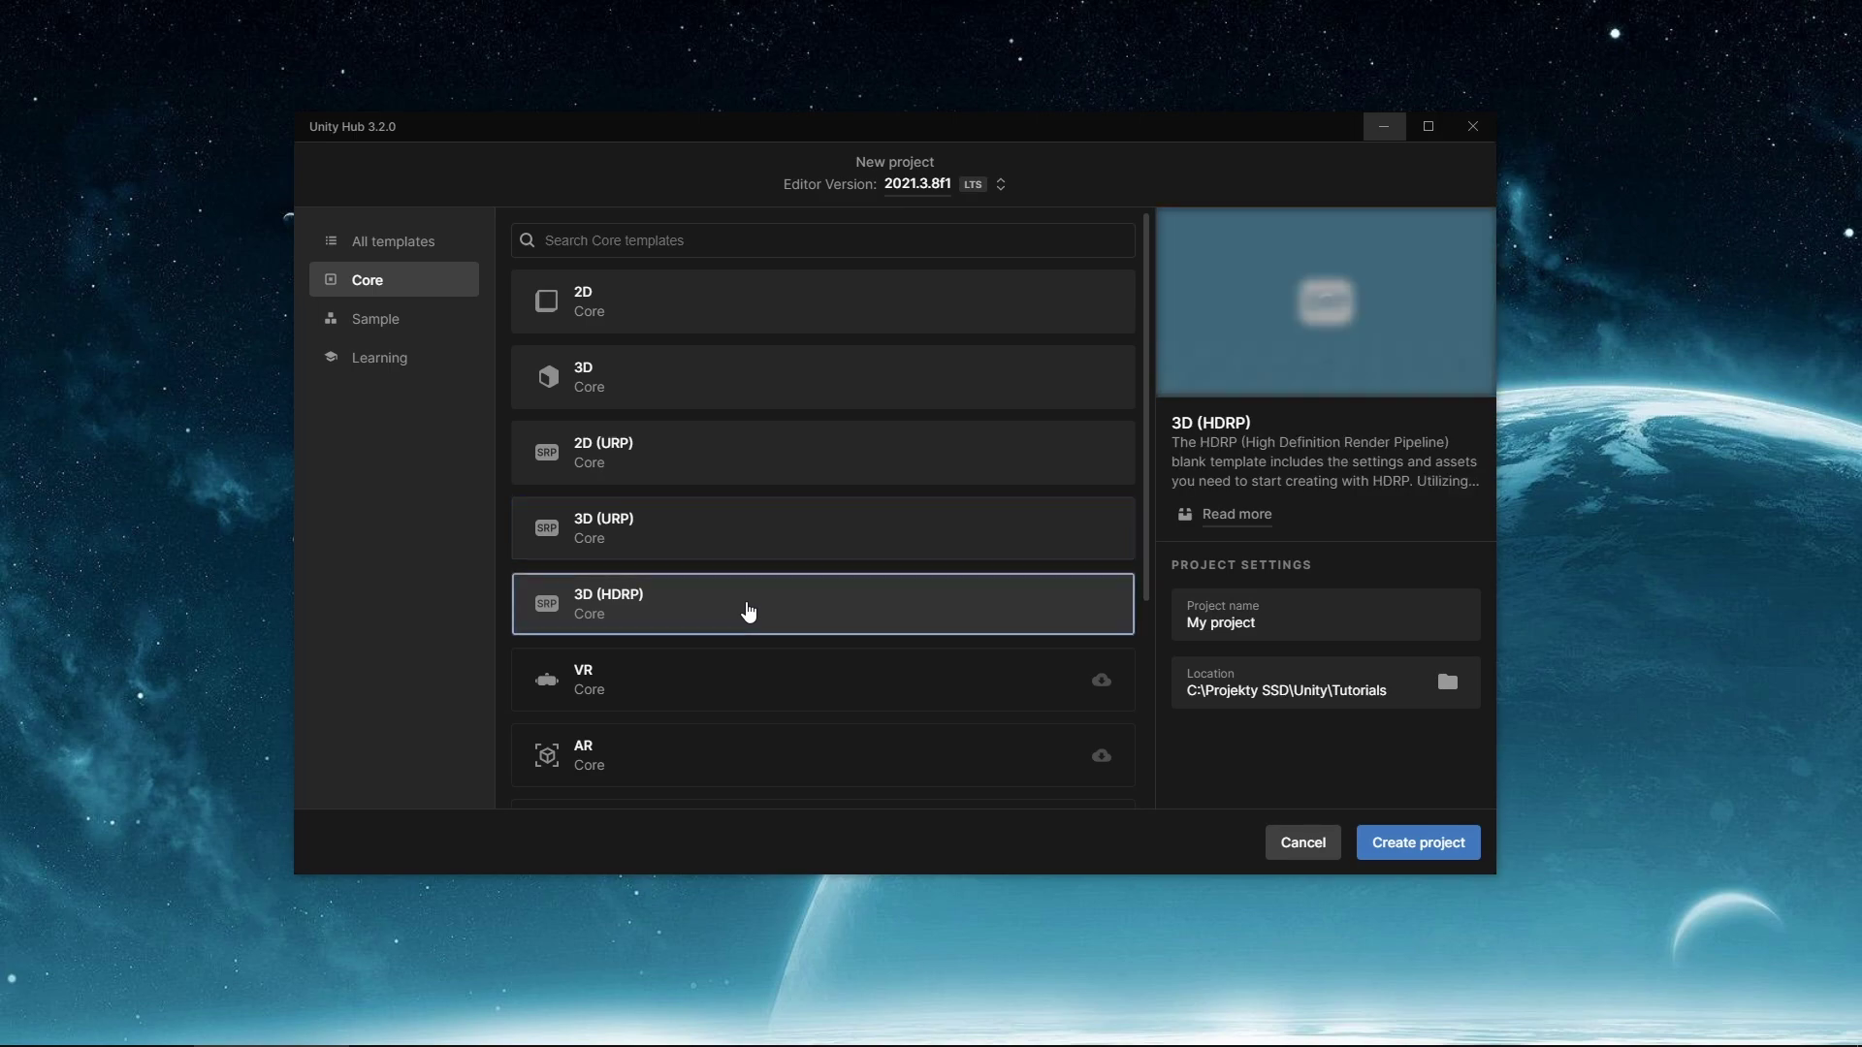
scroll(782, 614, "down", 3)
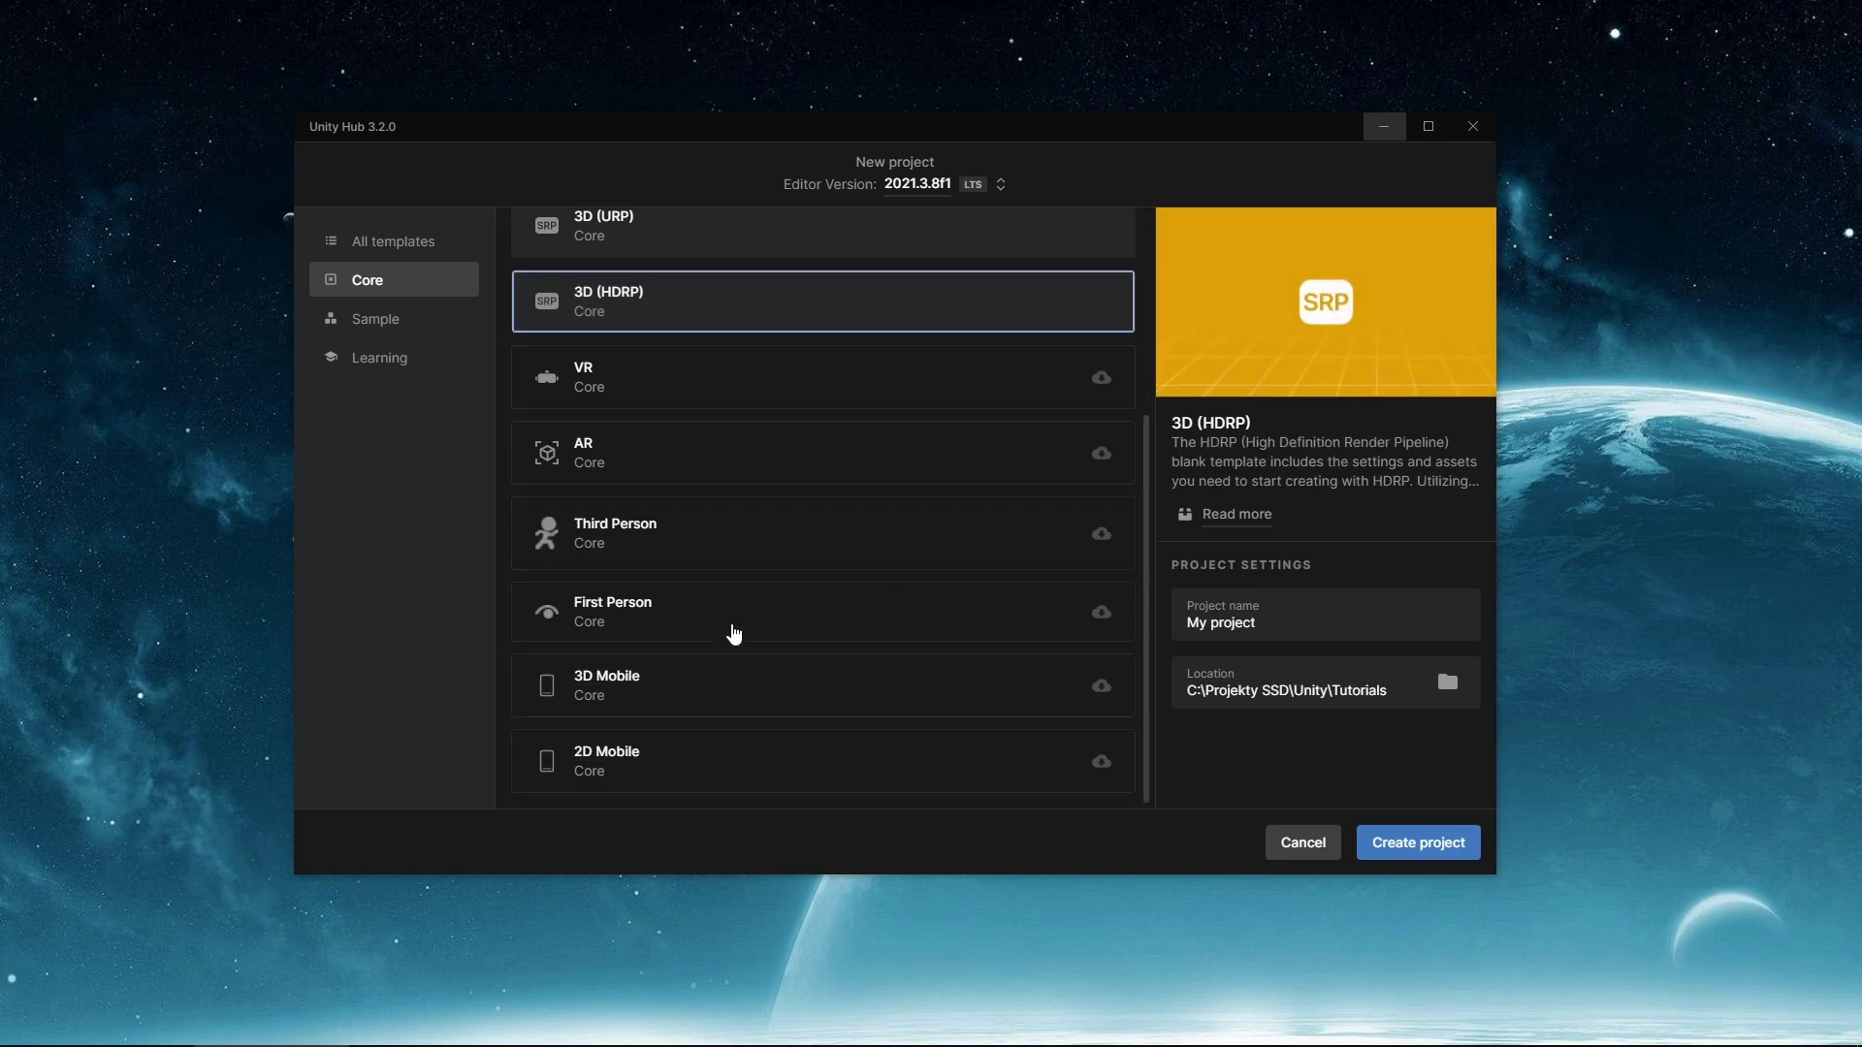
scroll(717, 747, "up", 3)
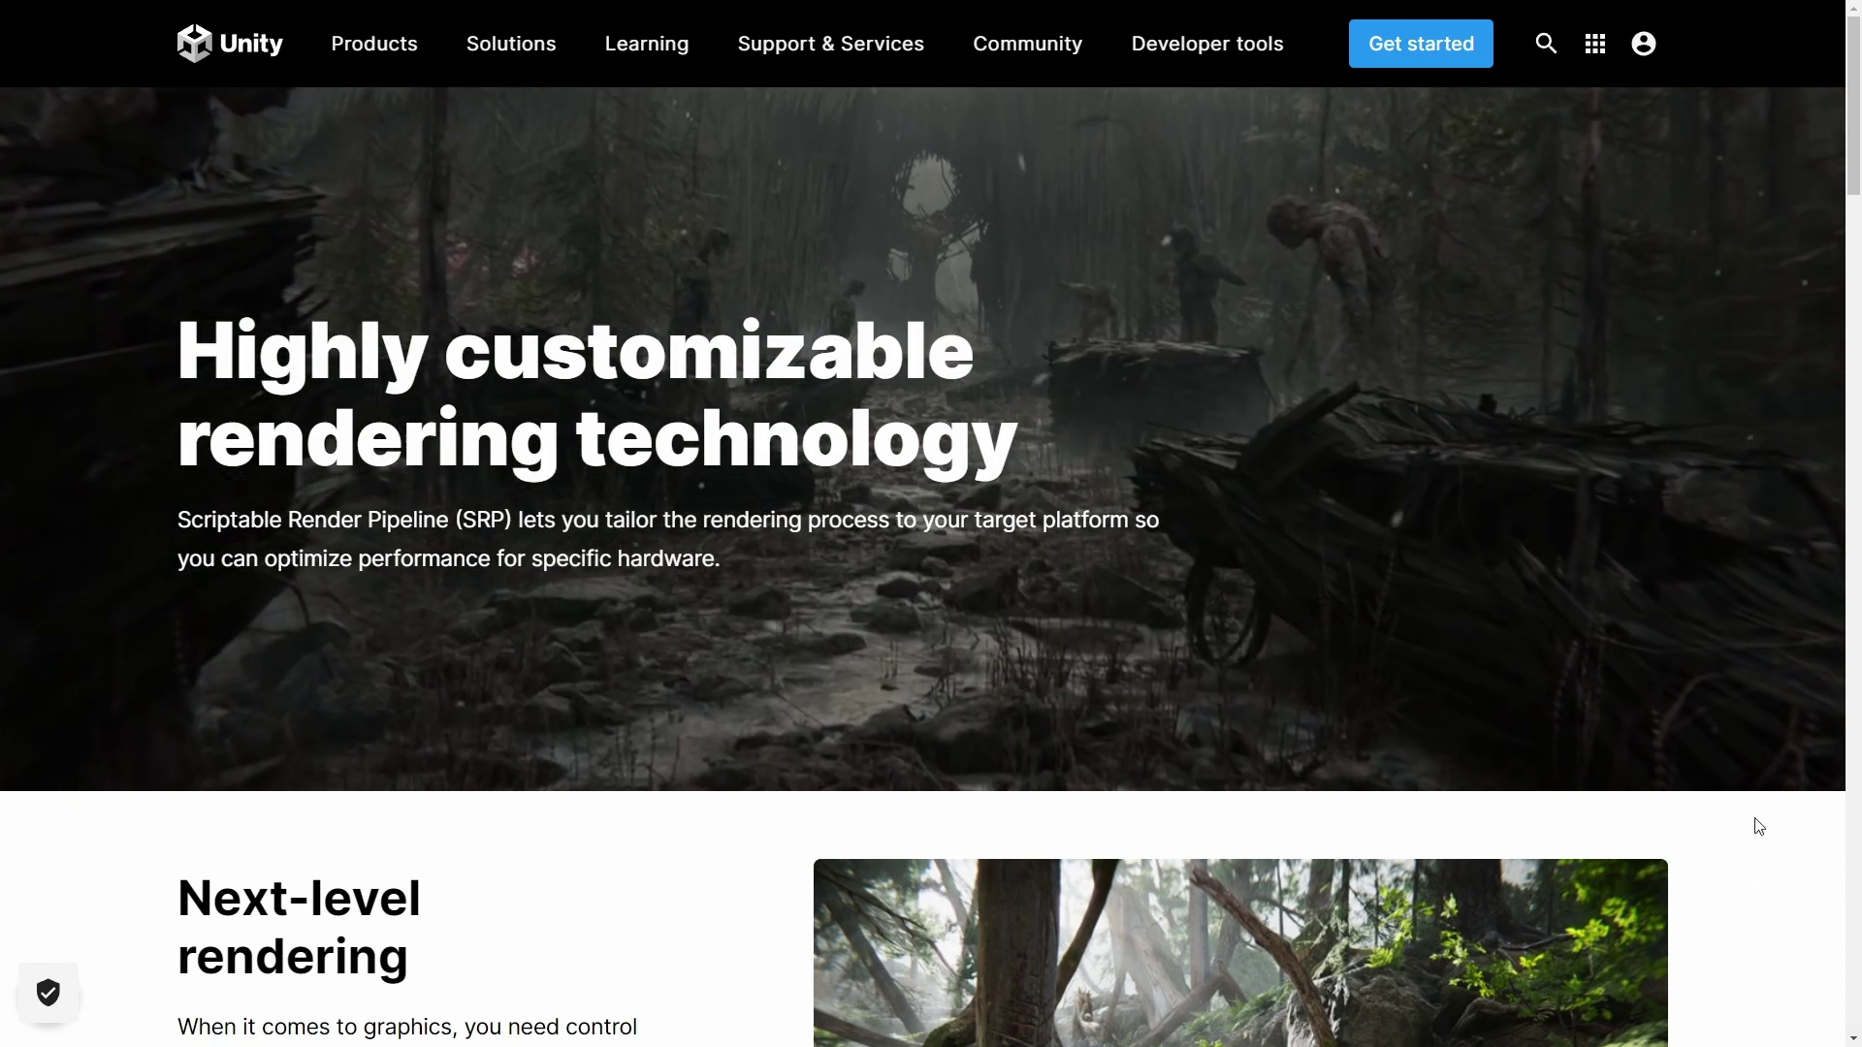
Step: Scroll the render pipelines page down to the Universal Render Pipeline section
scroll(1763, 829, "down", 2)
scroll(1764, 829, "down", 1)
scroll(1763, 829, "down", 1)
scroll(1764, 829, "down", 1)
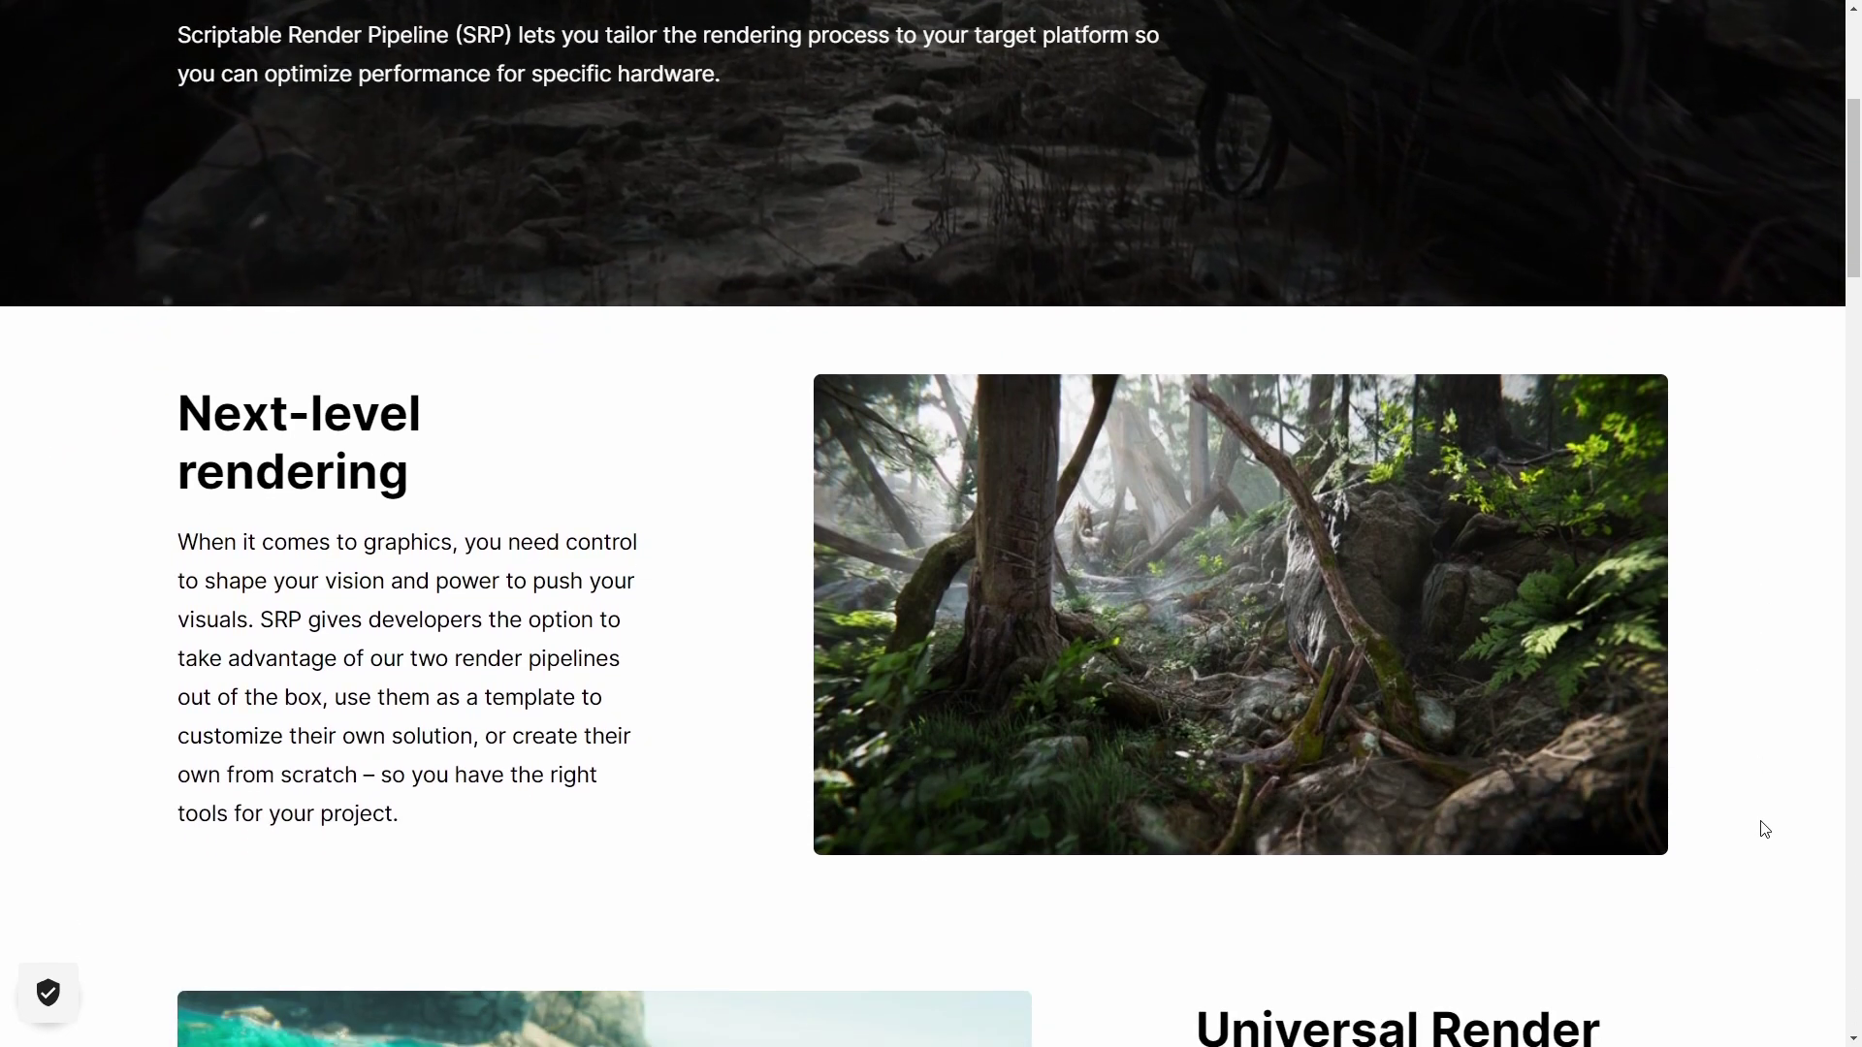
scroll(1750, 804, "down", 1)
scroll(1741, 790, "down", 1)
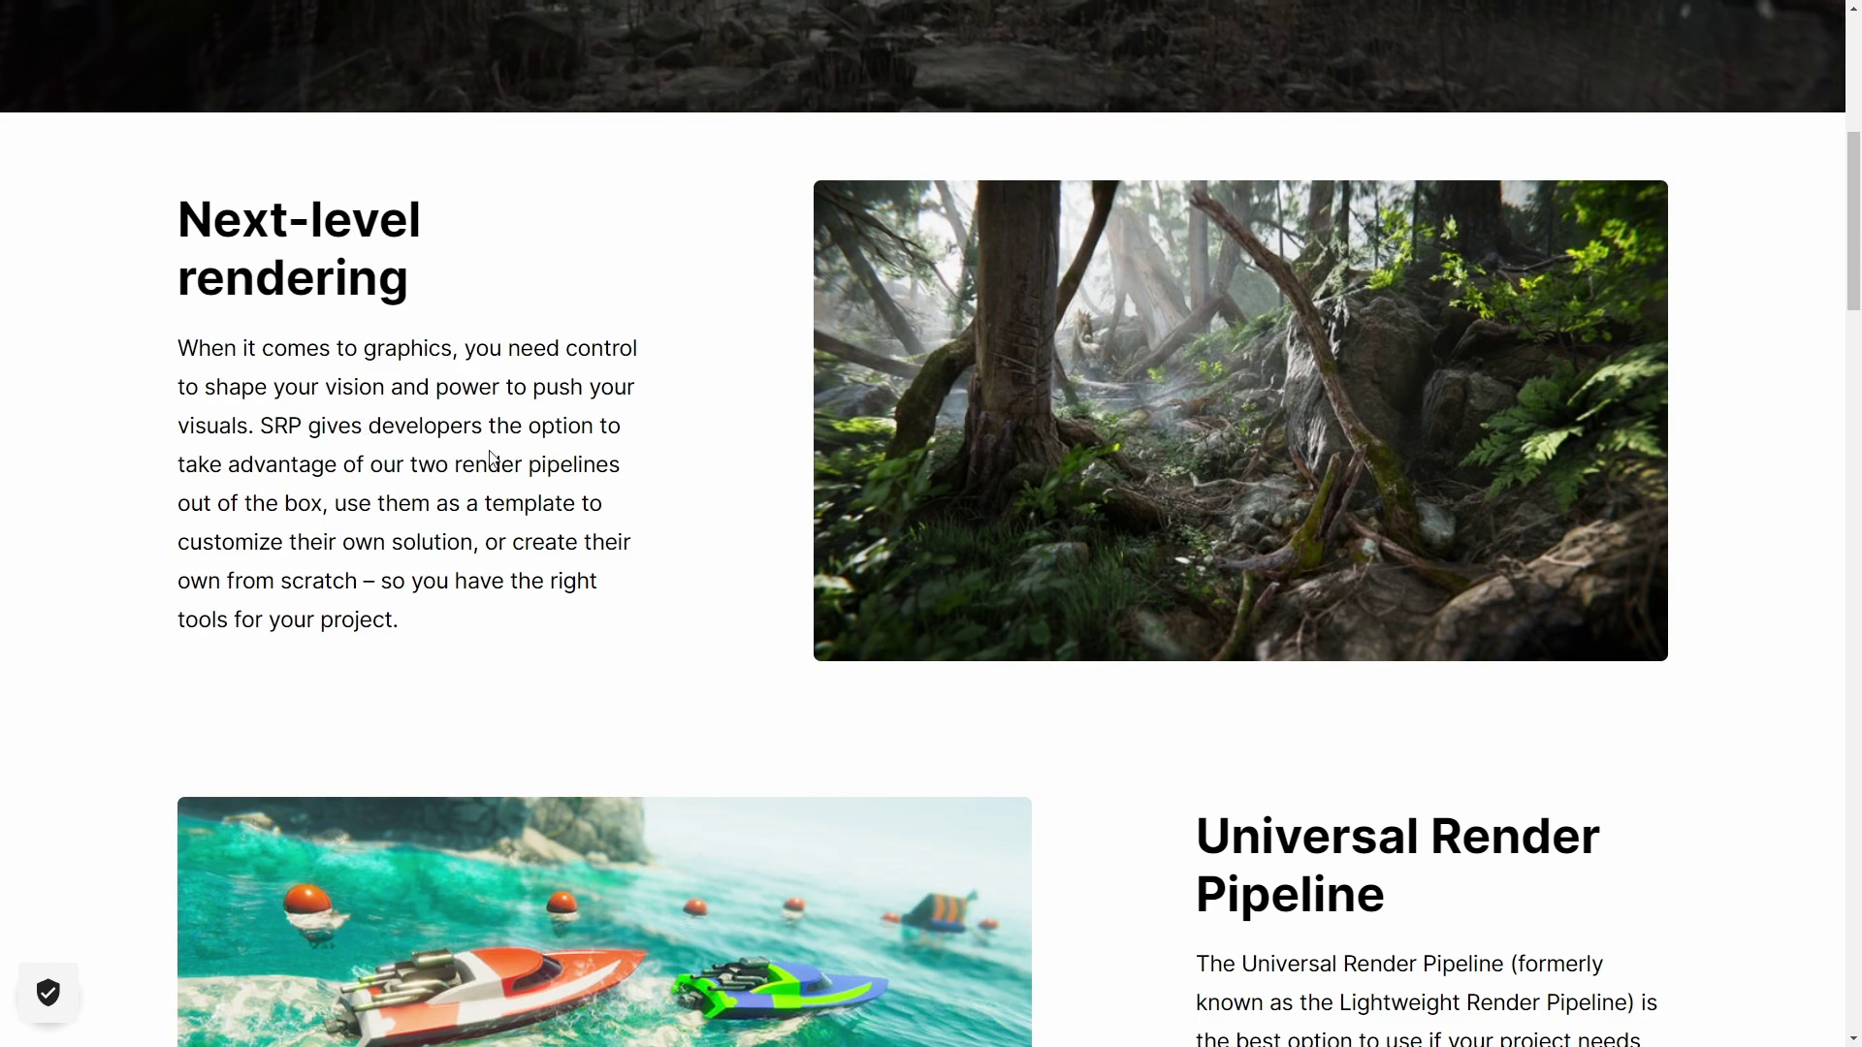
scroll(1200, 648, "down", 1)
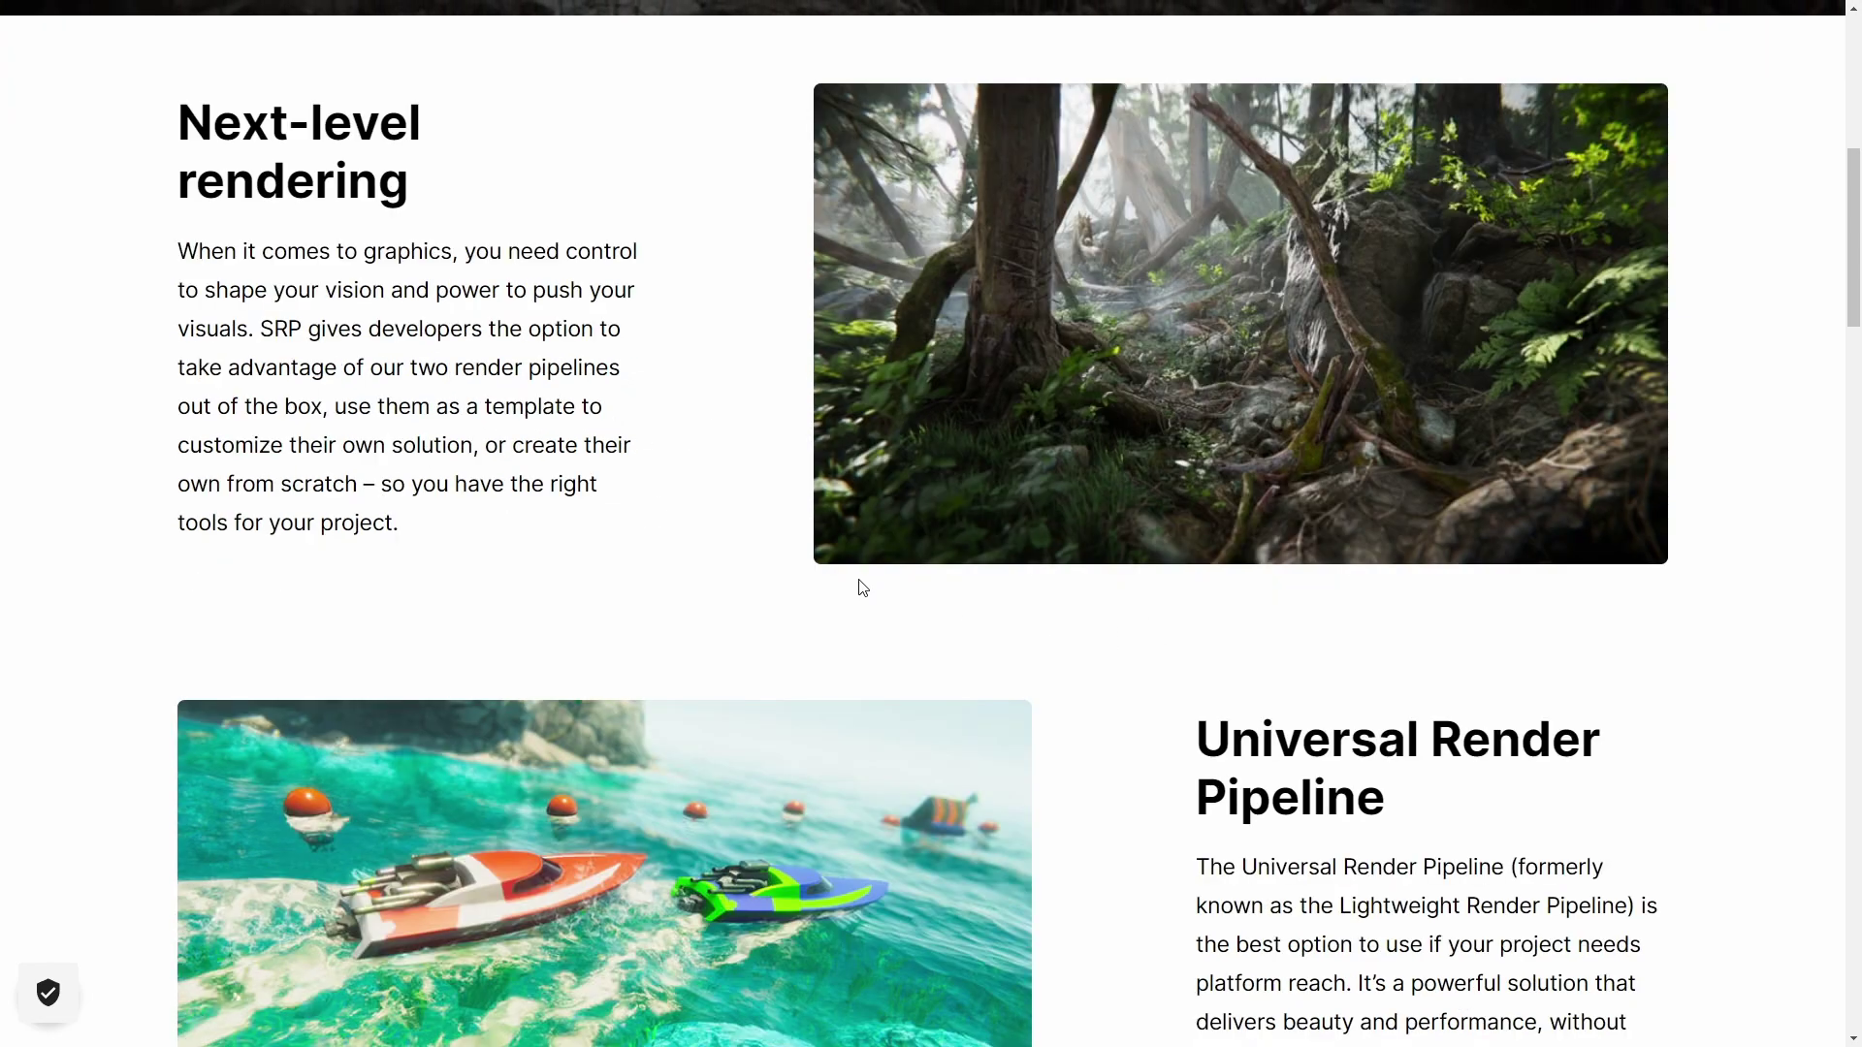
scroll(862, 588, "down", 1)
scroll(881, 590, "down", 1)
scroll(881, 591, "down", 2)
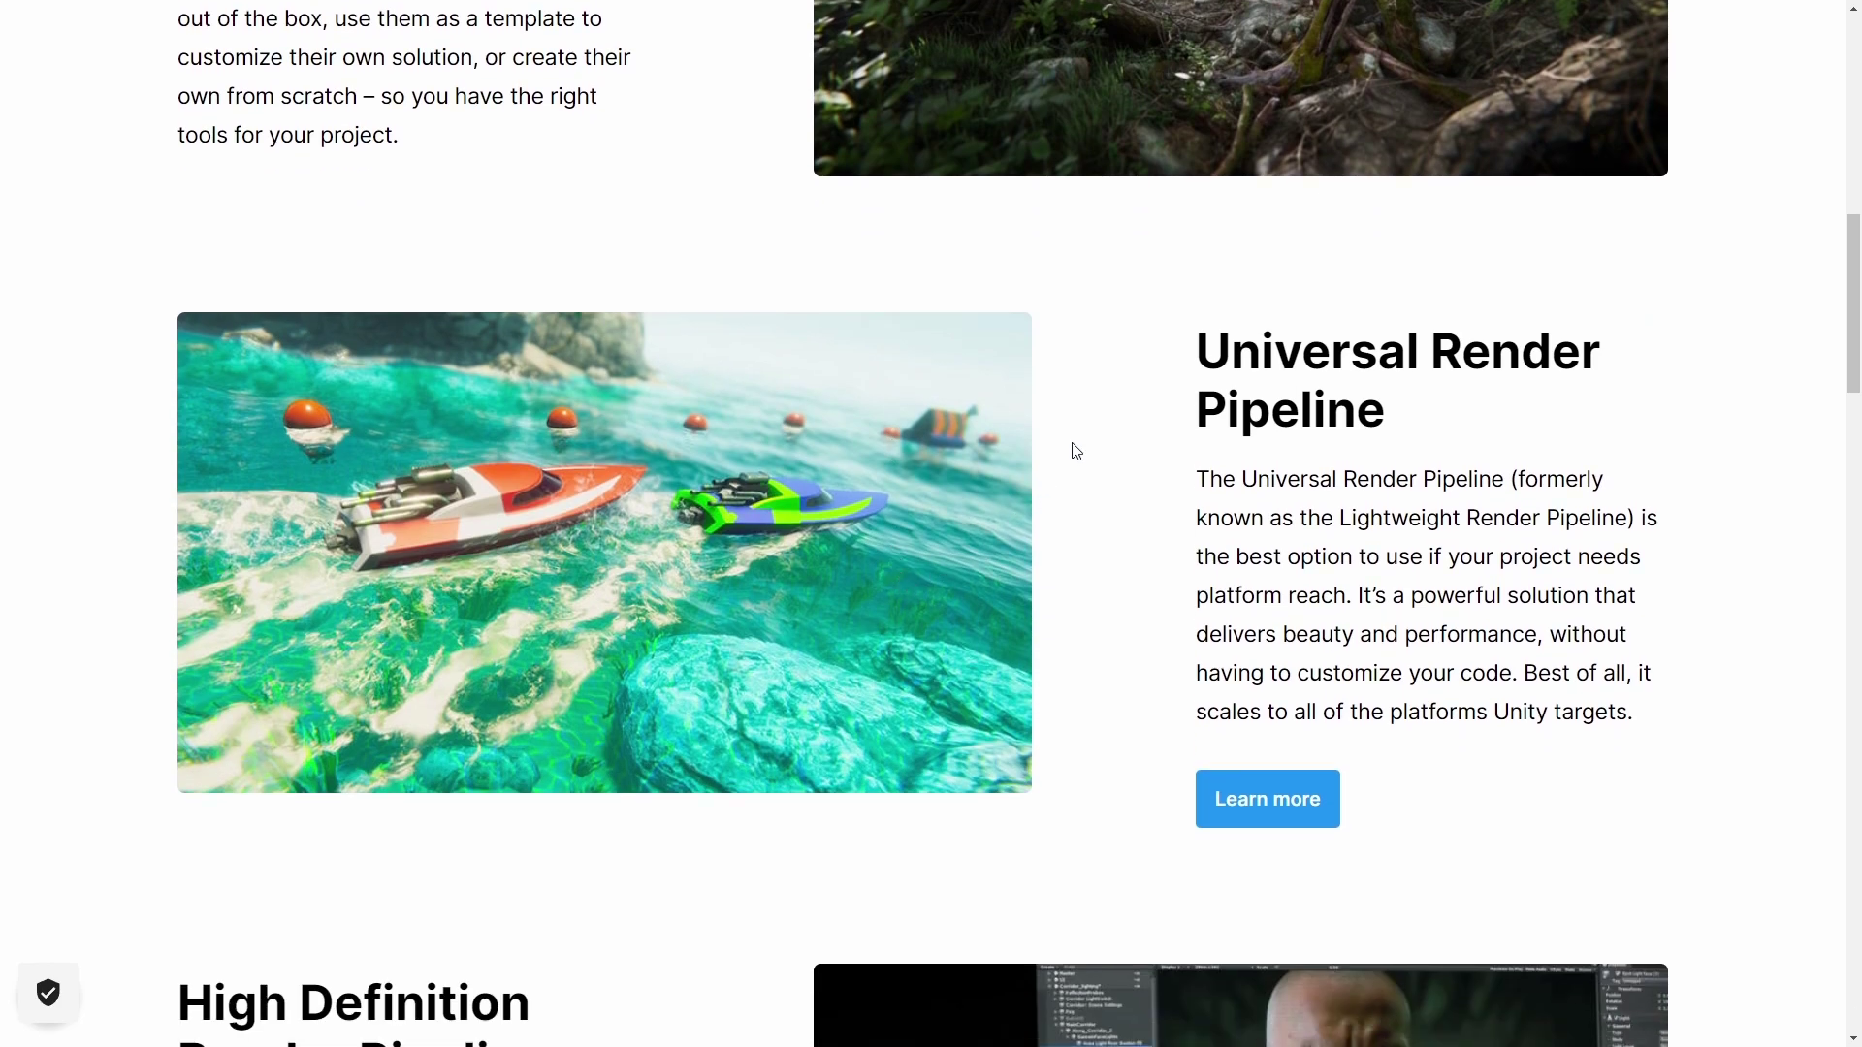
scroll(1074, 451, "down", 1)
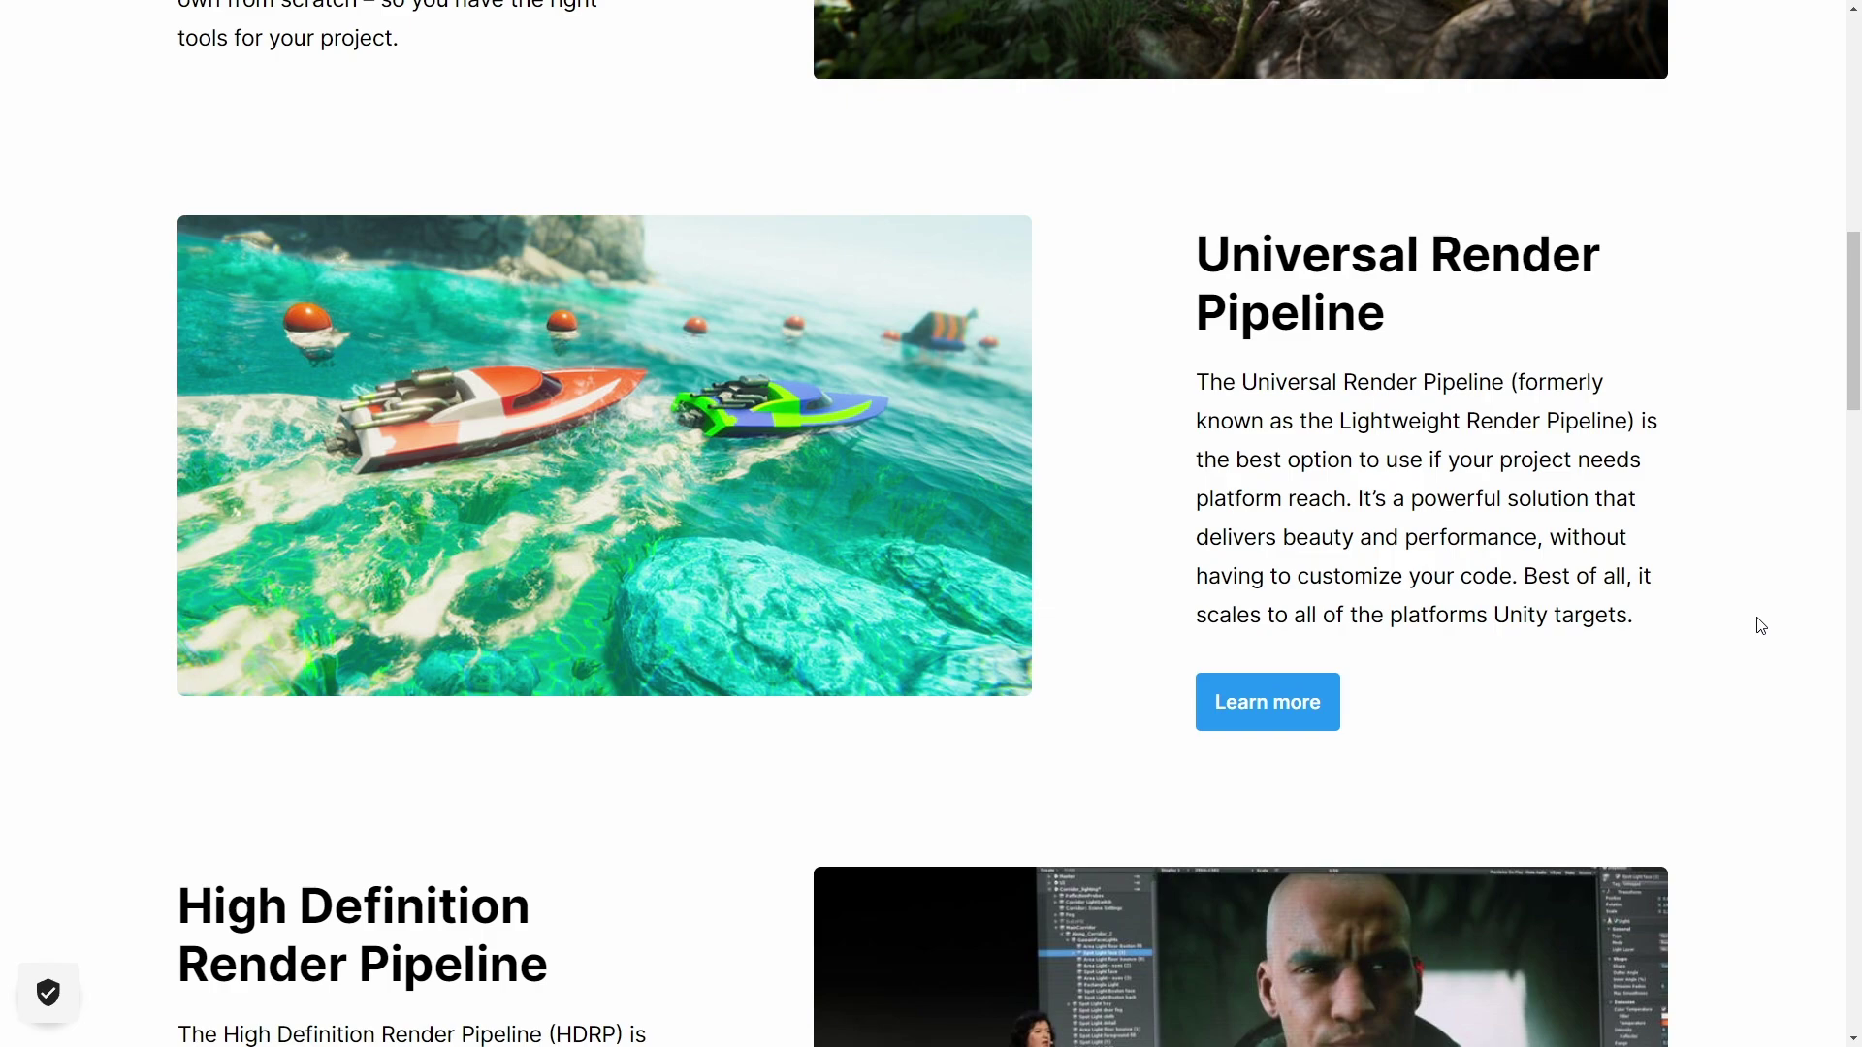
scroll(1761, 625, "down", 6)
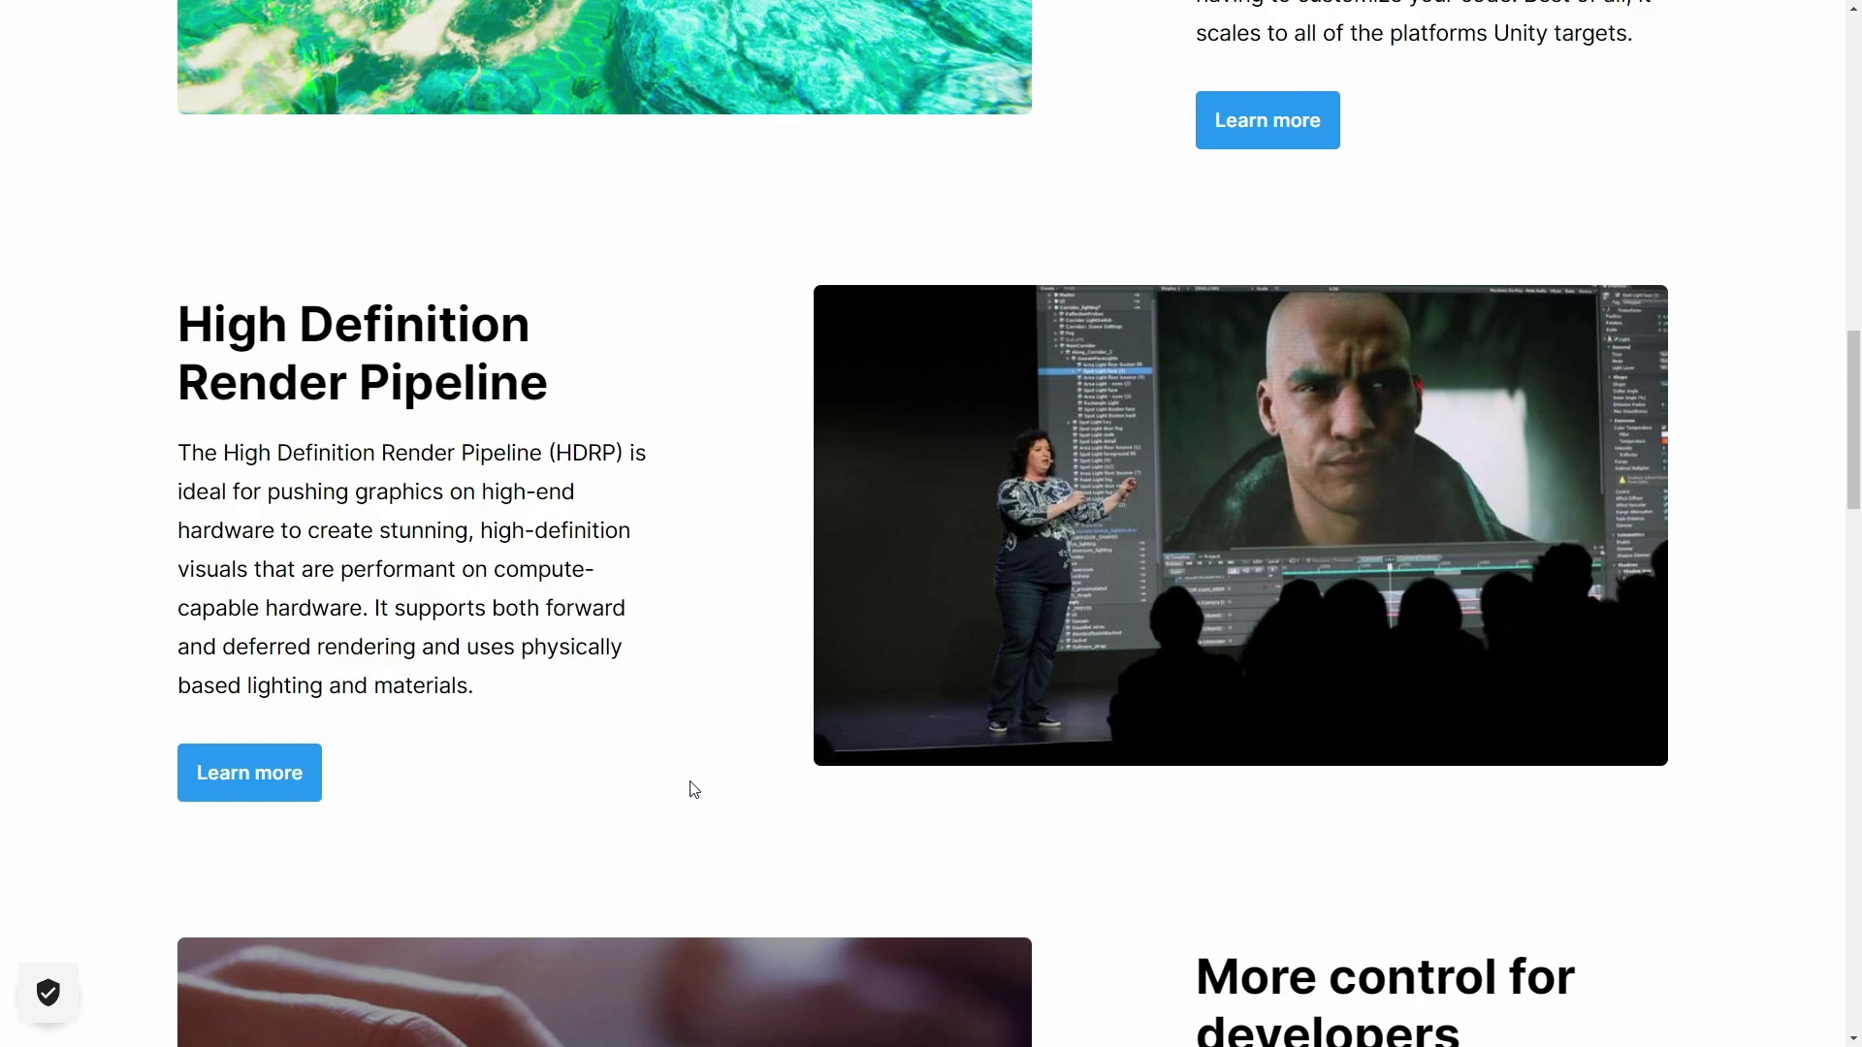
scroll(694, 789, "up", 6)
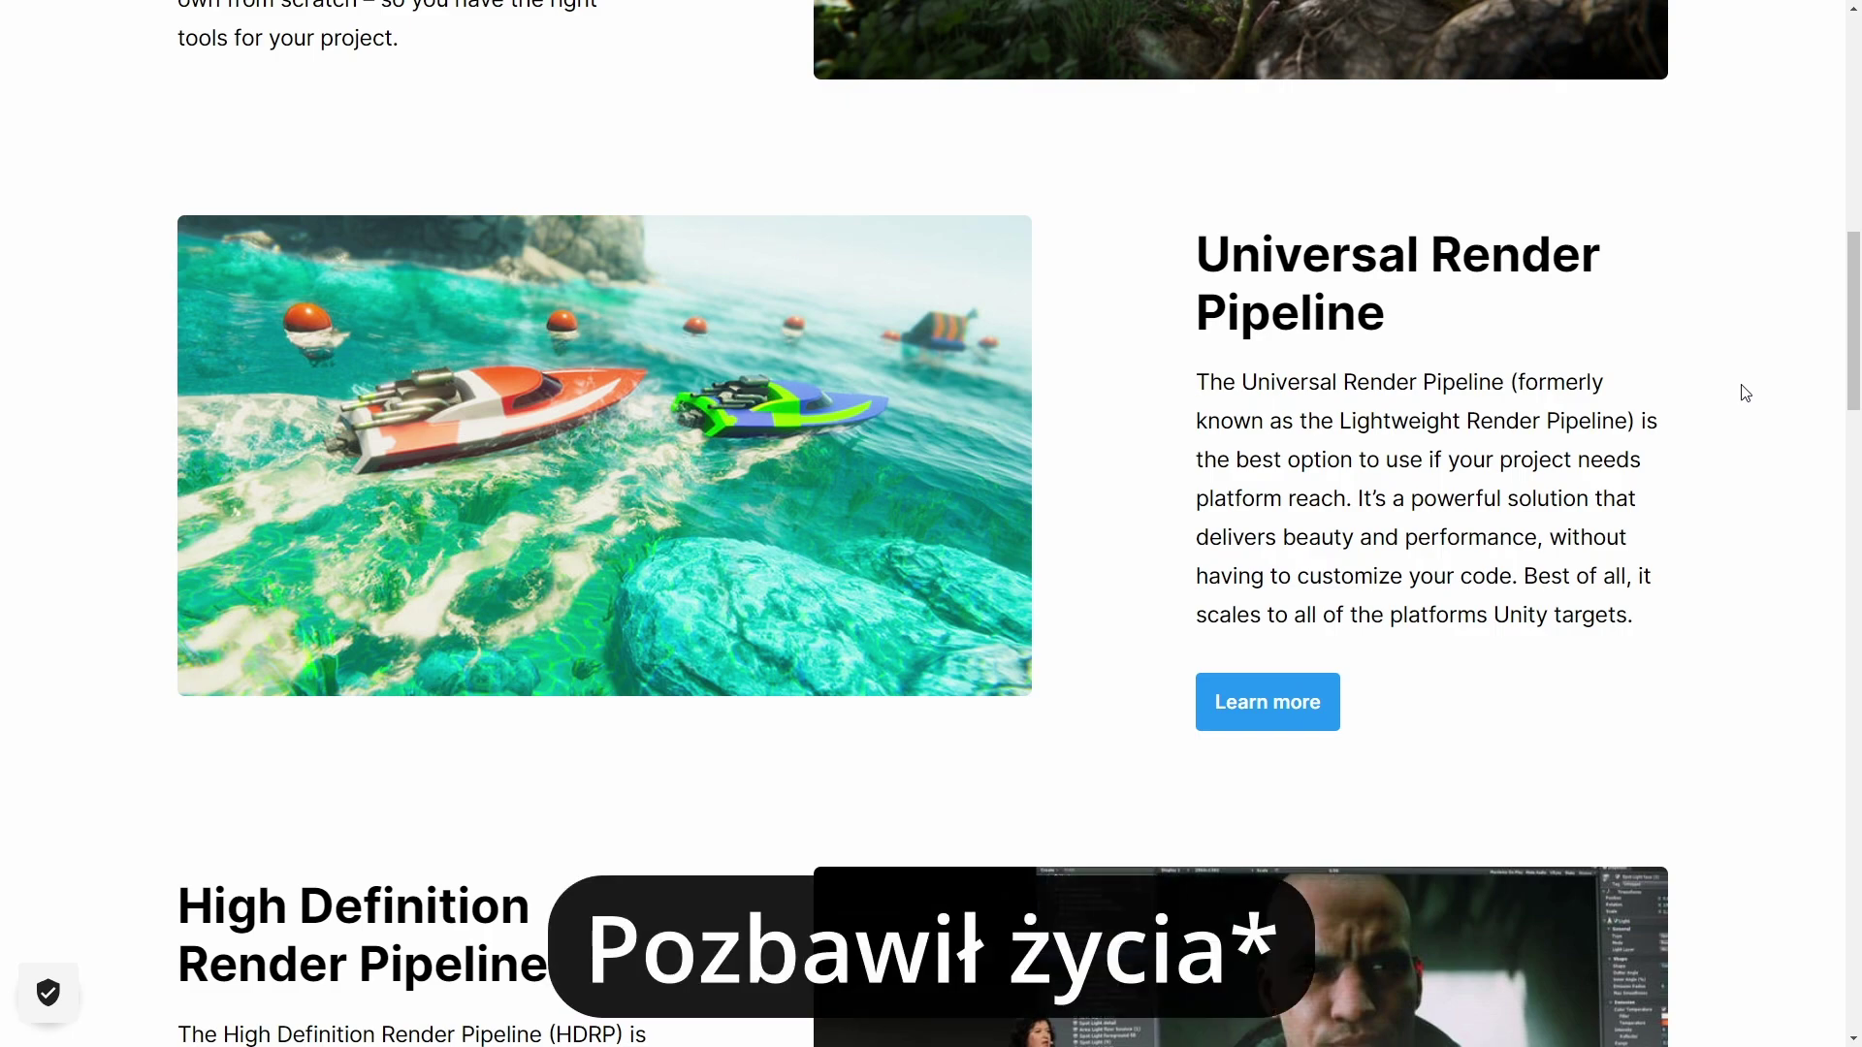
Step: Scroll down from URP to the High Definition Render Pipeline section
scroll(1745, 393, "down", 2)
scroll(1746, 392, "down", 4)
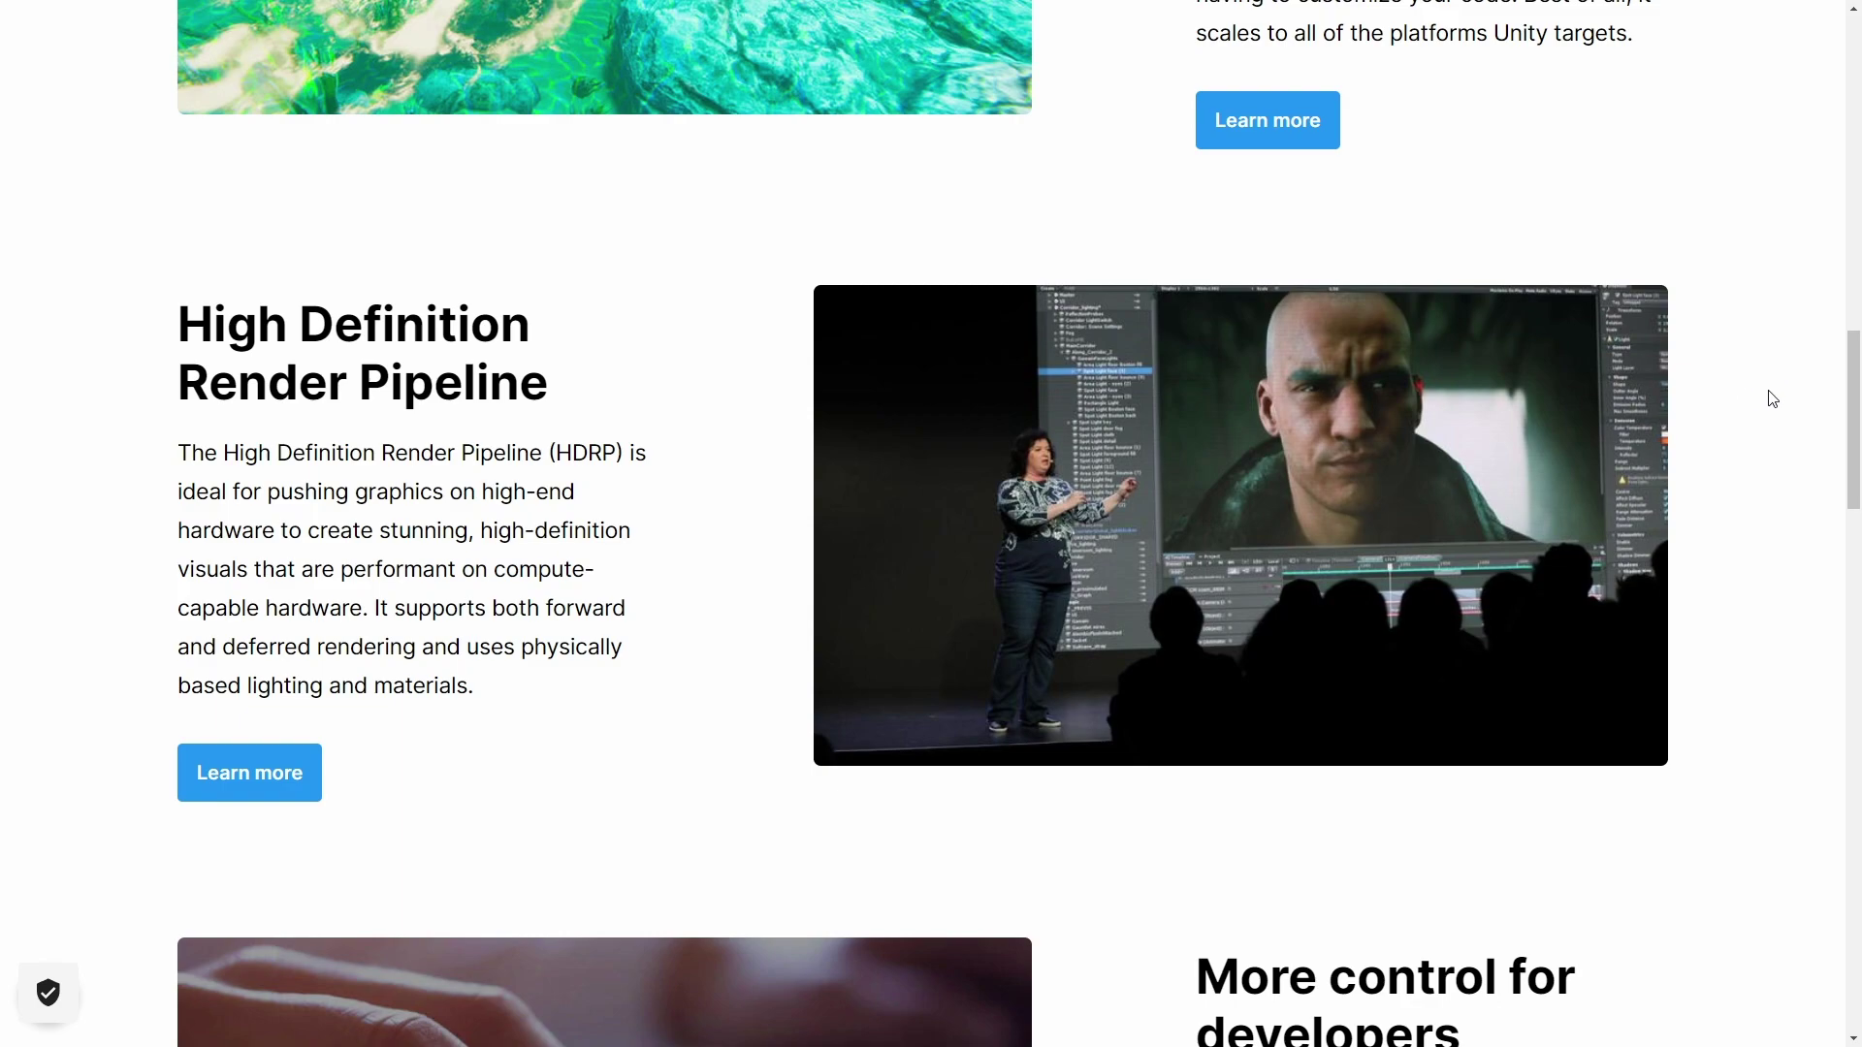
Step: Scroll through the SRP page's videos and footer to reach the Render pipeline feature comparison
scroll(1722, 510, "down", 5)
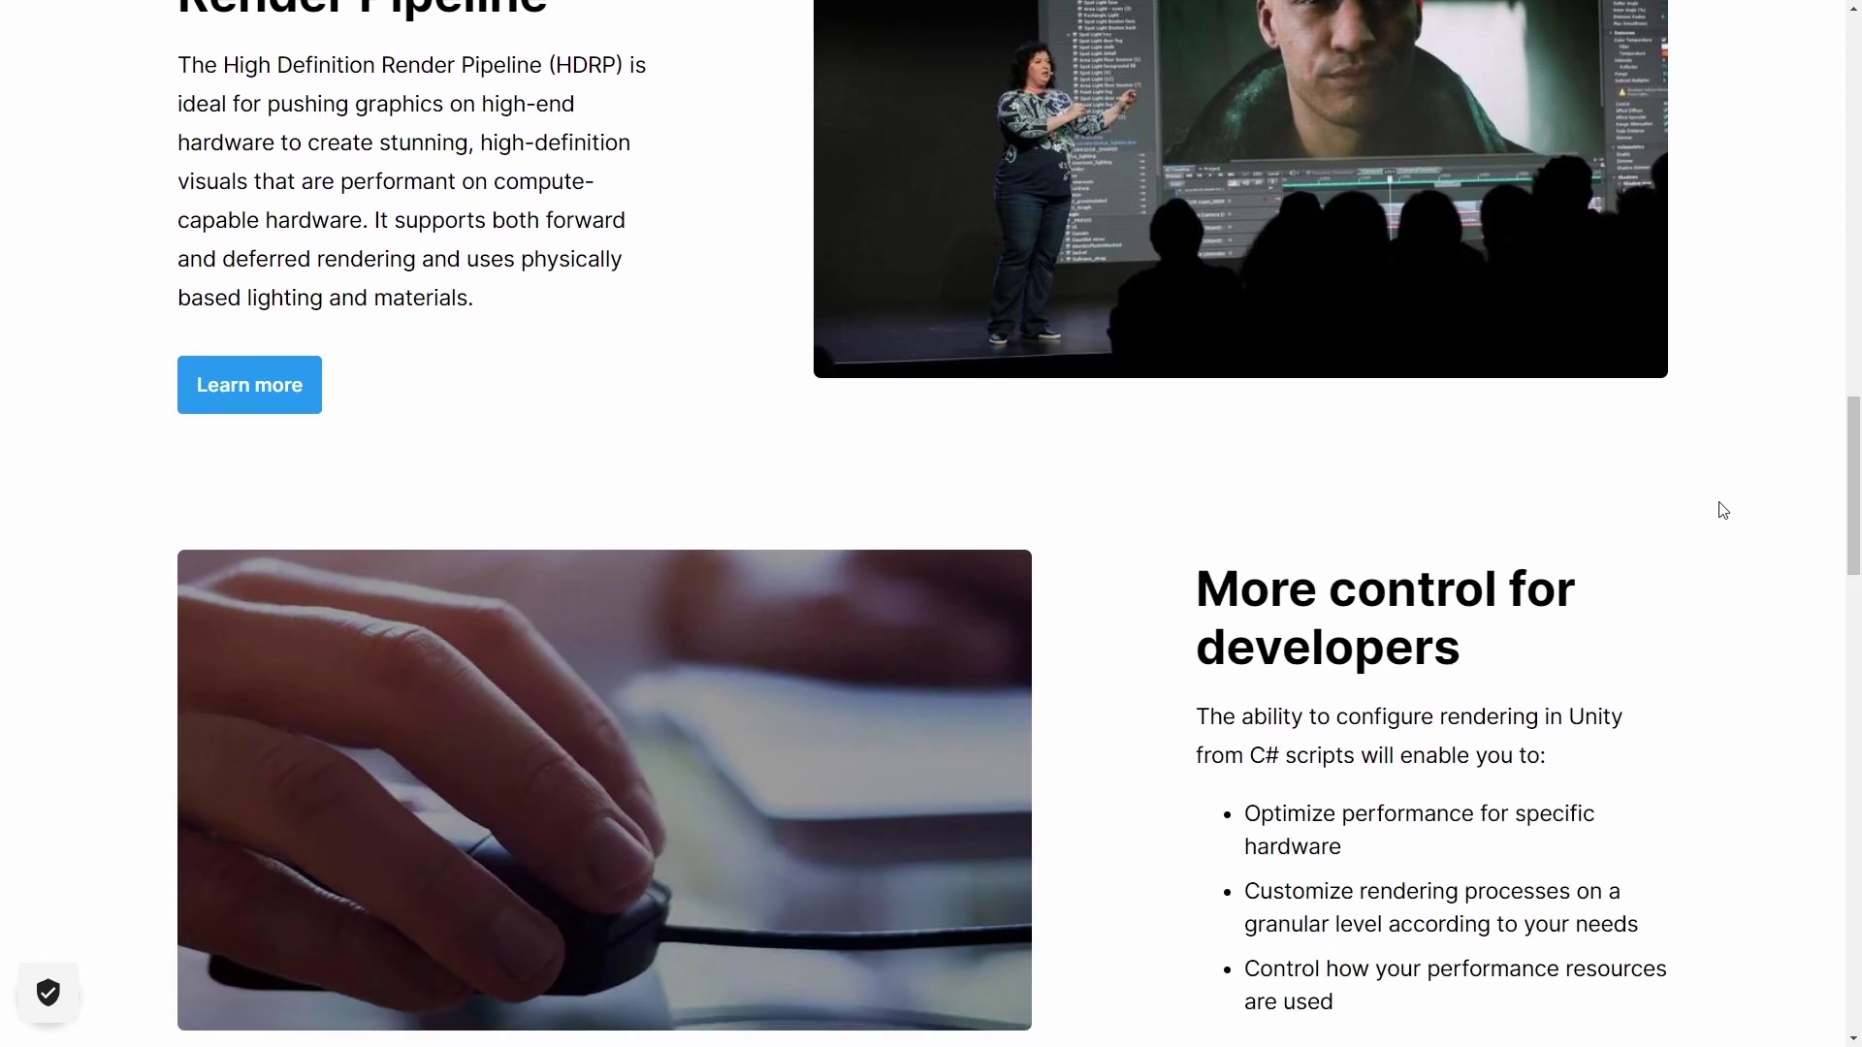
scroll(1722, 510, "down", 2)
scroll(1722, 510, "down", 2)
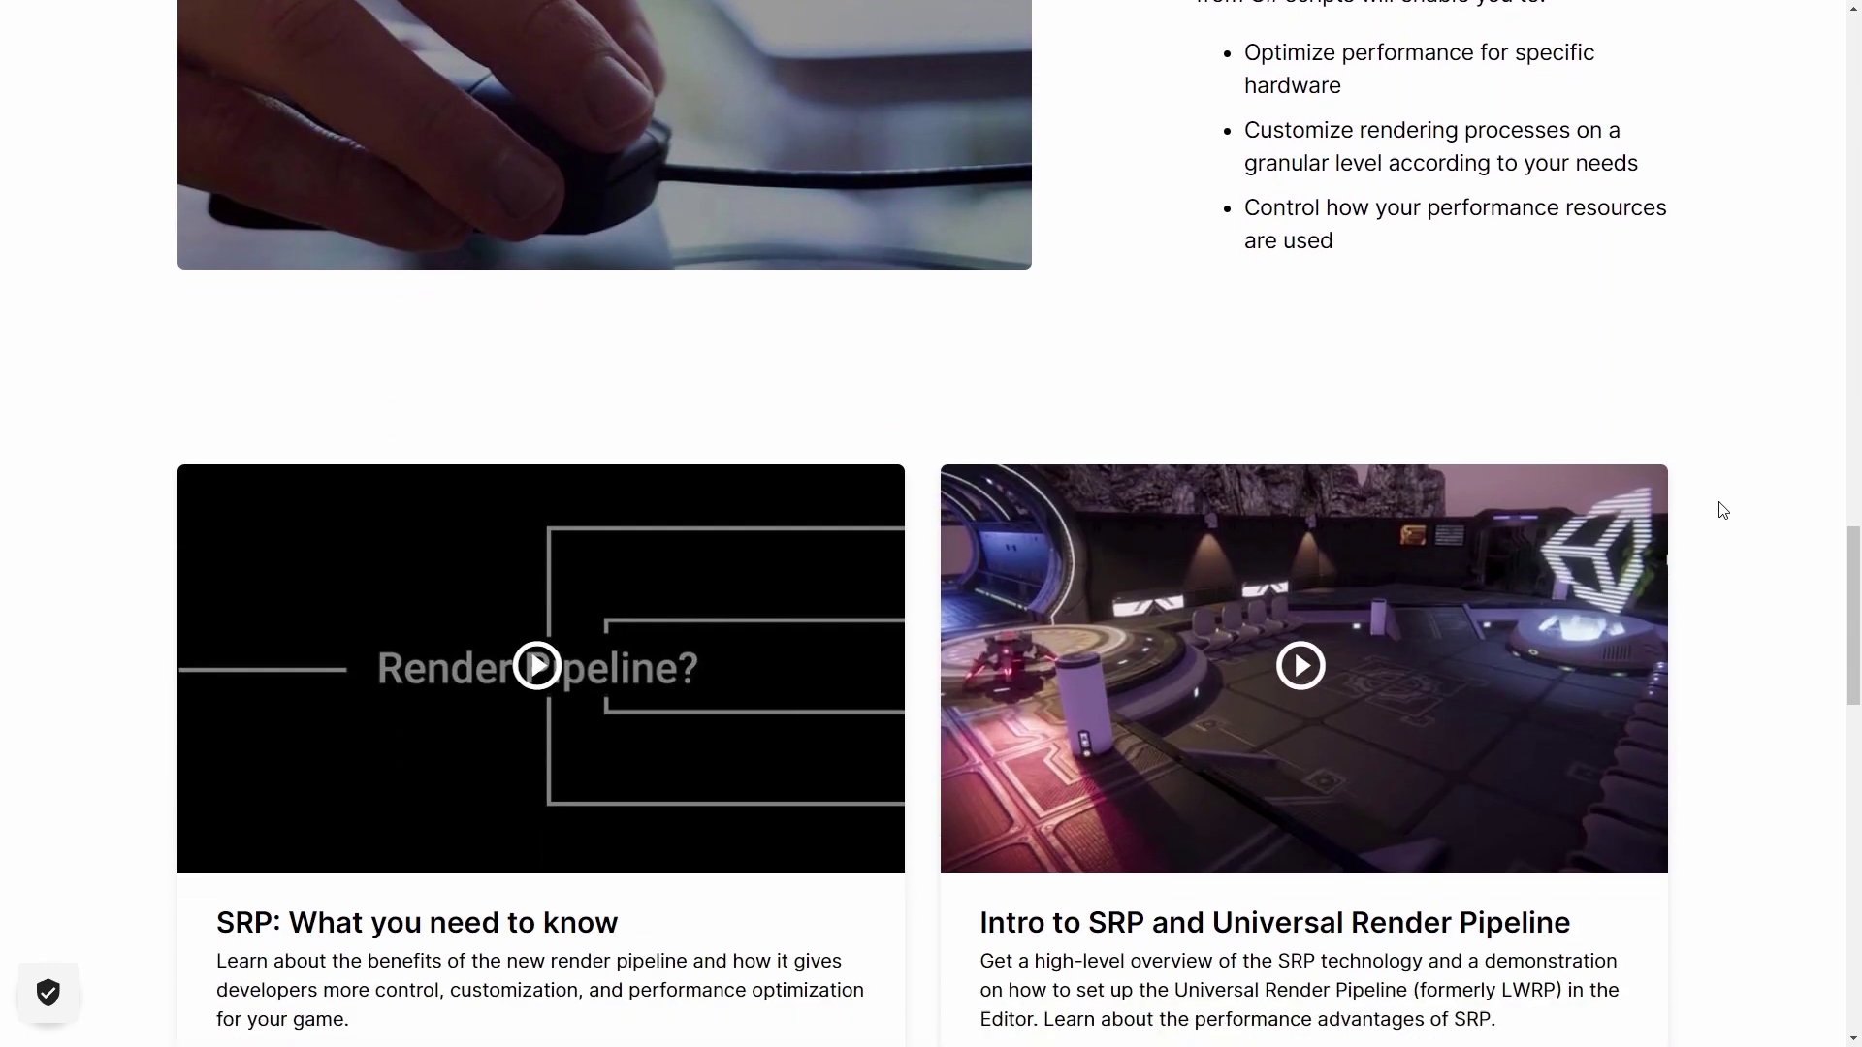
scroll(1722, 509, "down", 2)
scroll(1722, 507, "down", 2)
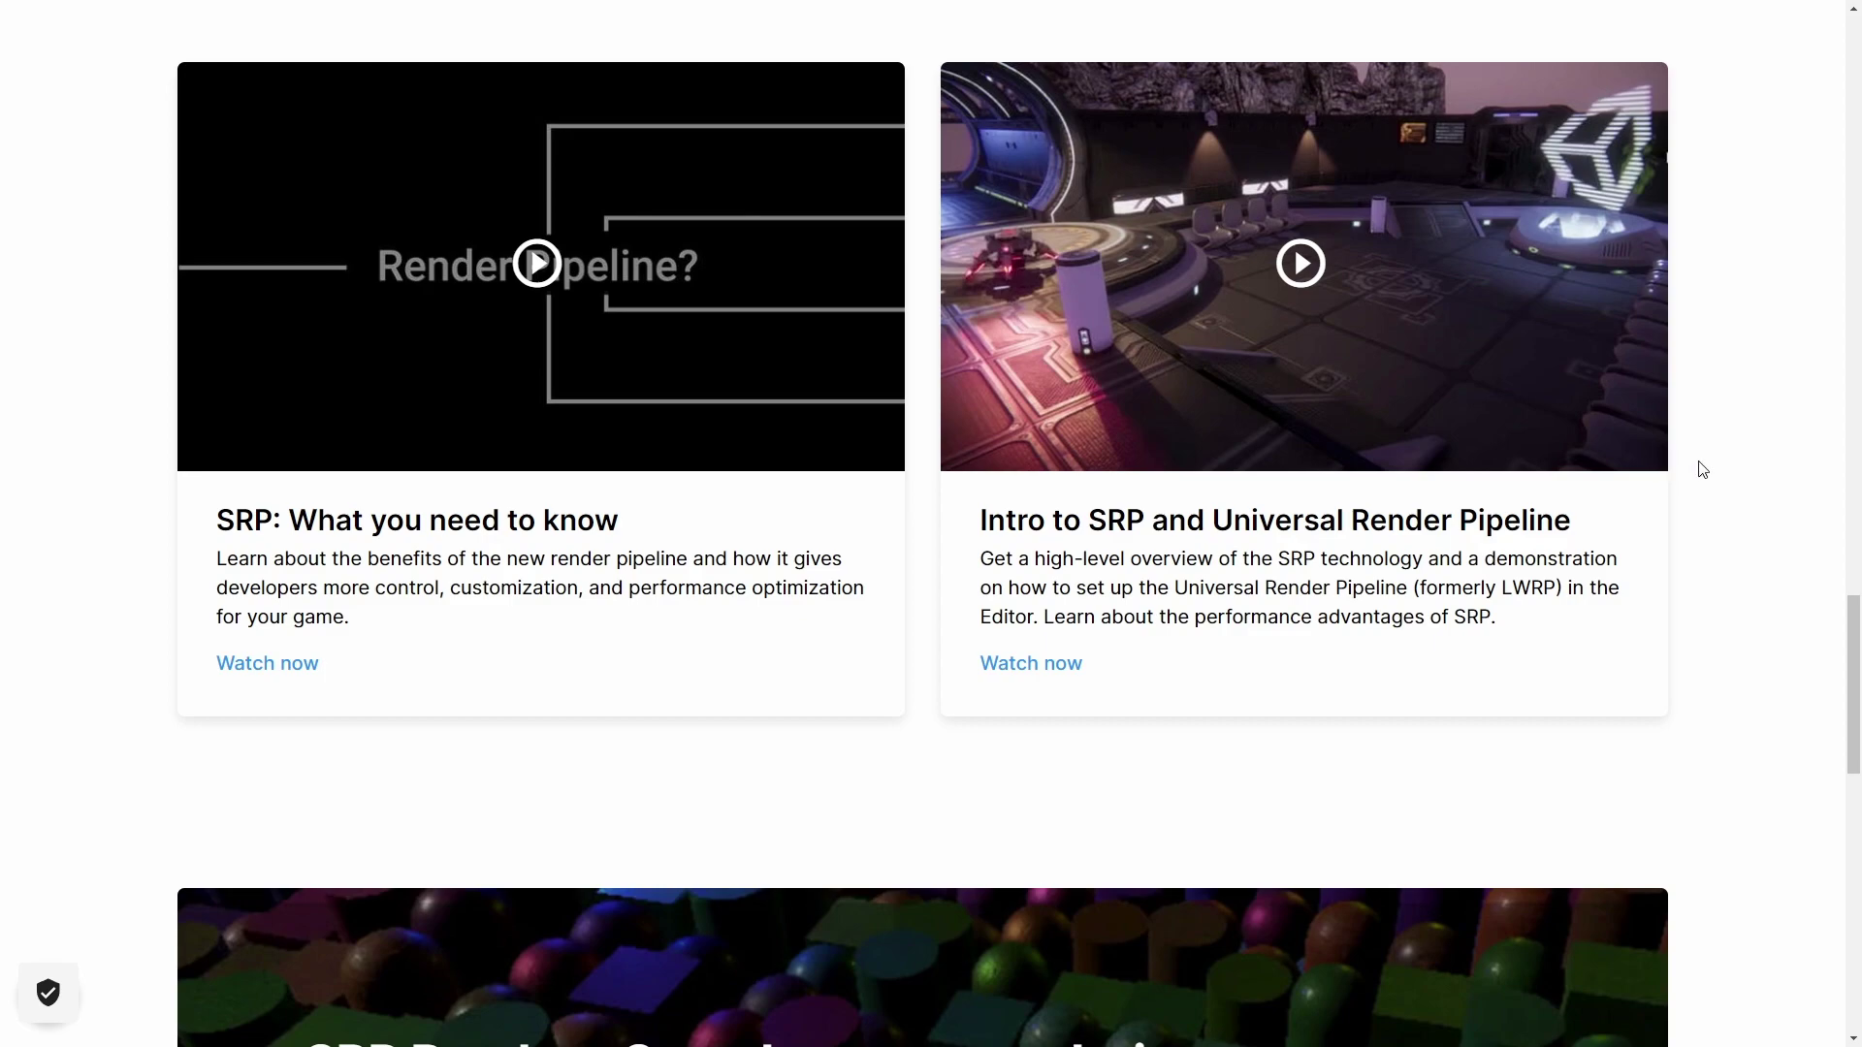
scroll(1700, 463, "down", 1)
scroll(1703, 451, "down", 1)
scroll(1658, 457, "up", 1)
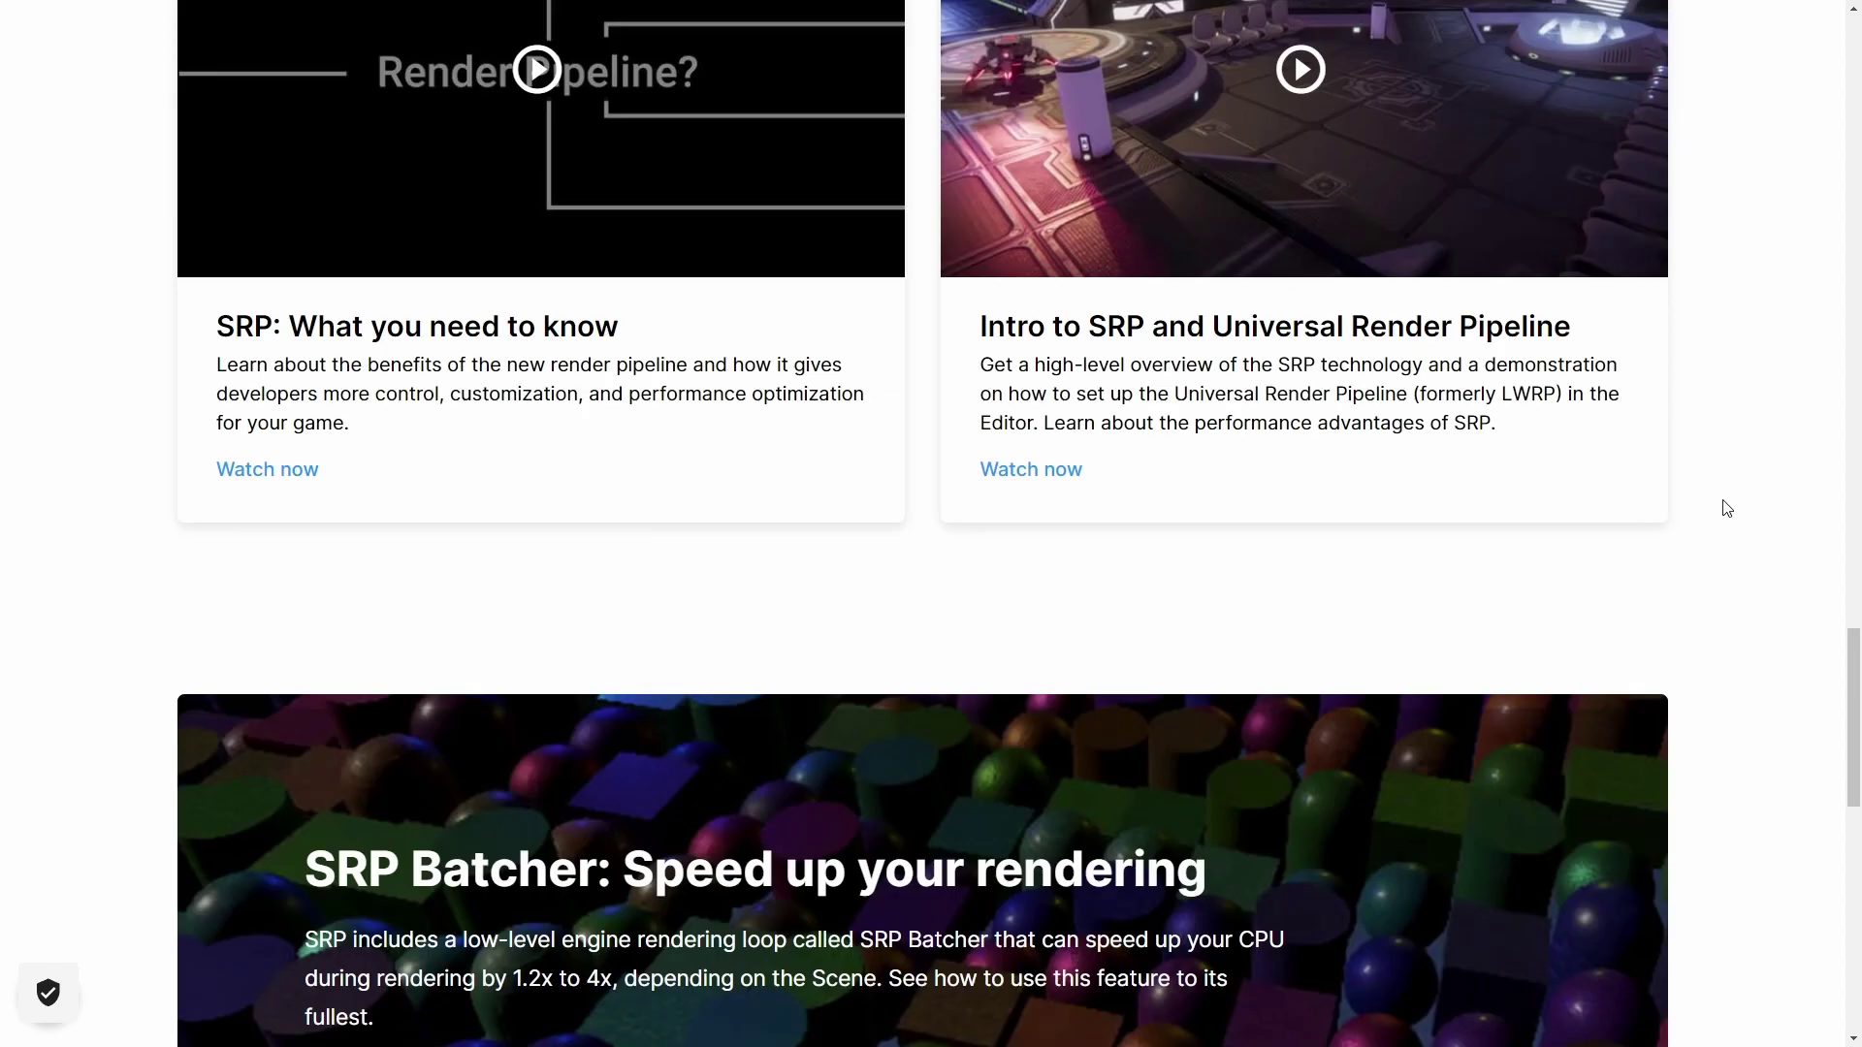
scroll(1674, 520, "down", 3)
scroll(1683, 524, "down", 4)
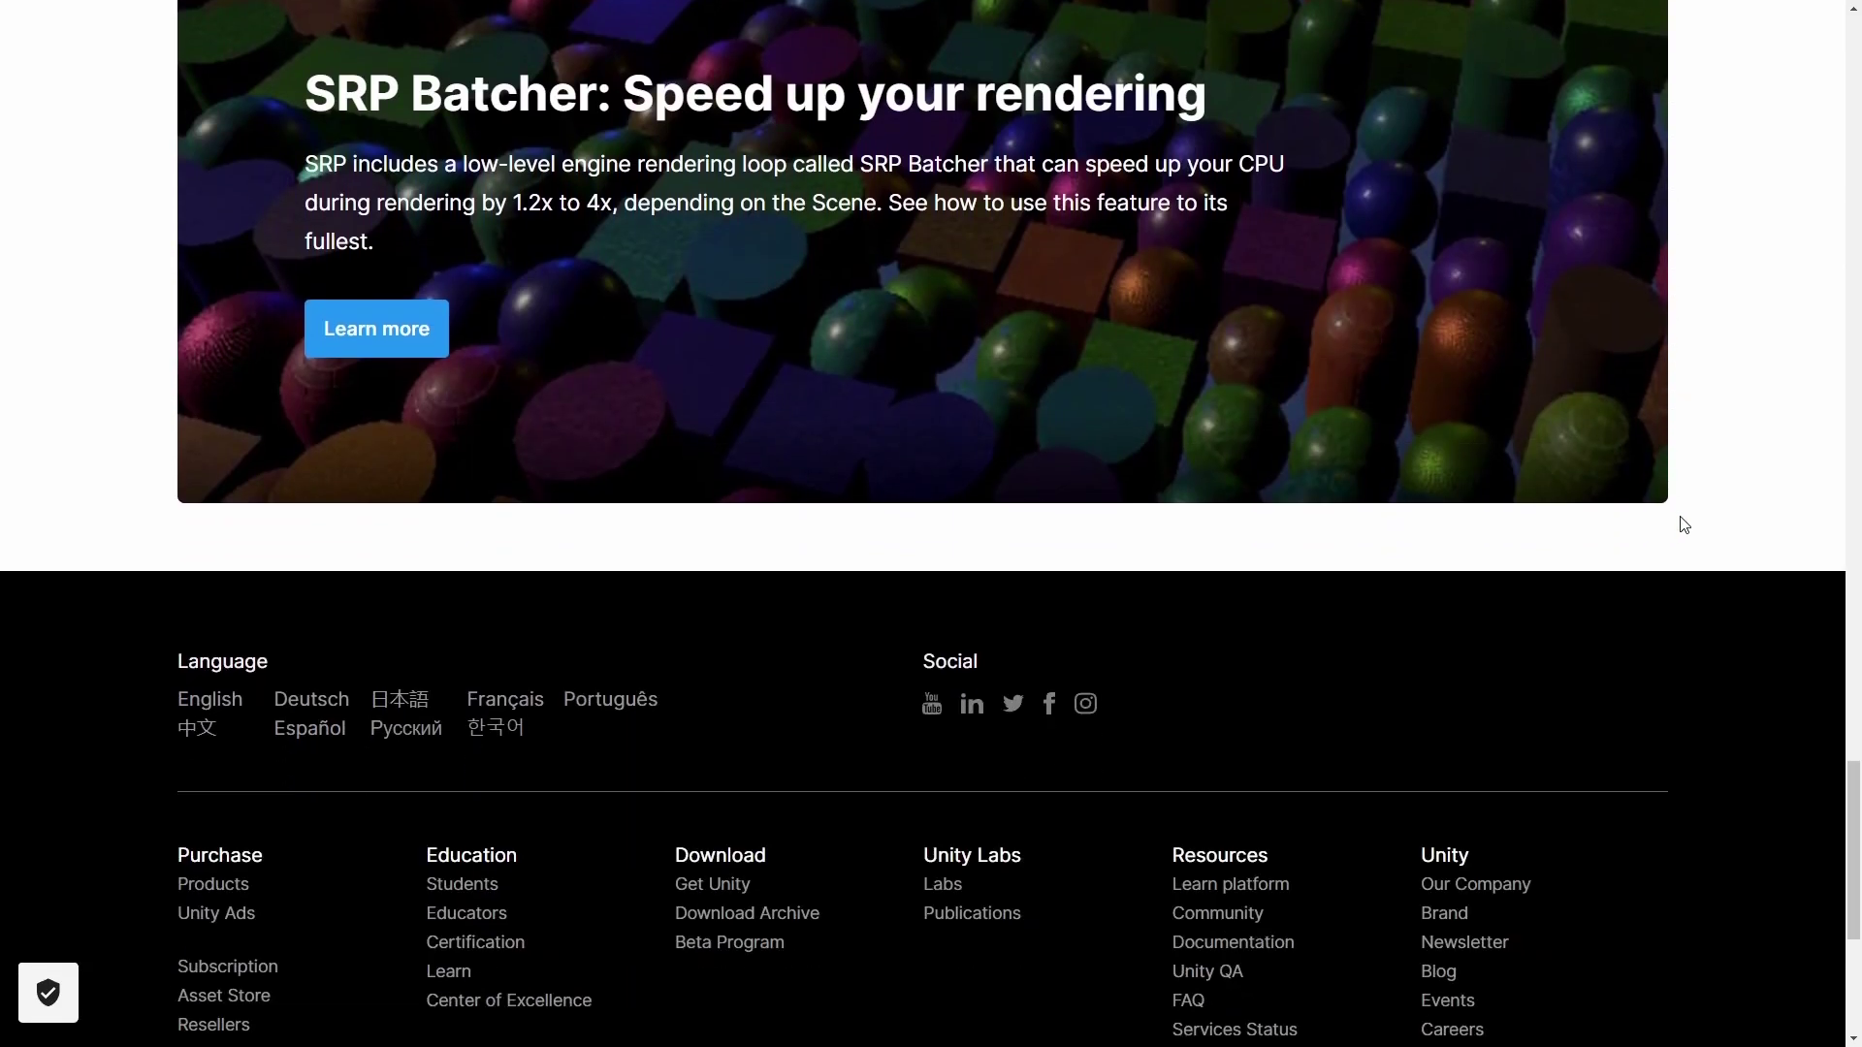
scroll(1679, 532, "up", 4)
scroll(1683, 548, "up", 4)
scroll(1687, 567, "up", 5)
scroll(1690, 580, "up", 4)
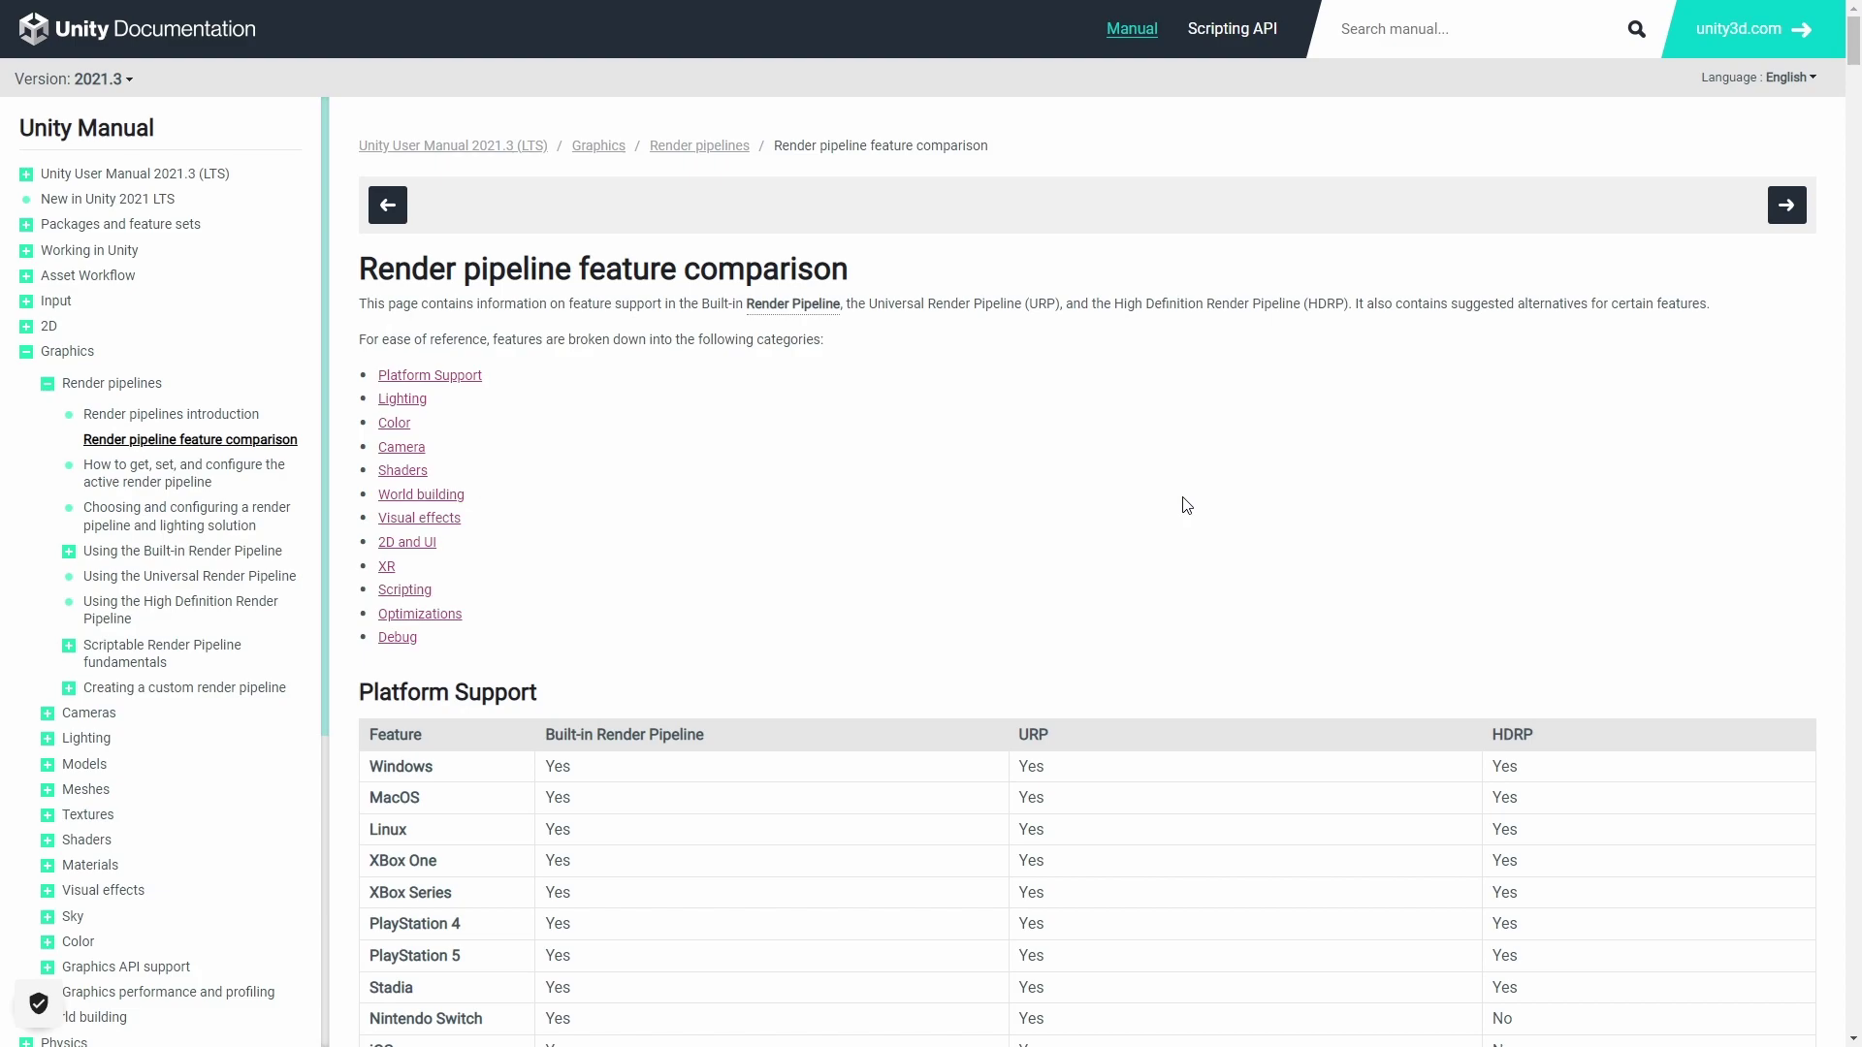
Step: Scroll from Platform Support past Lighting, Shadows, Global Illumination and Reflection Probes to Raytracing
scroll(1141, 501, "down", 1)
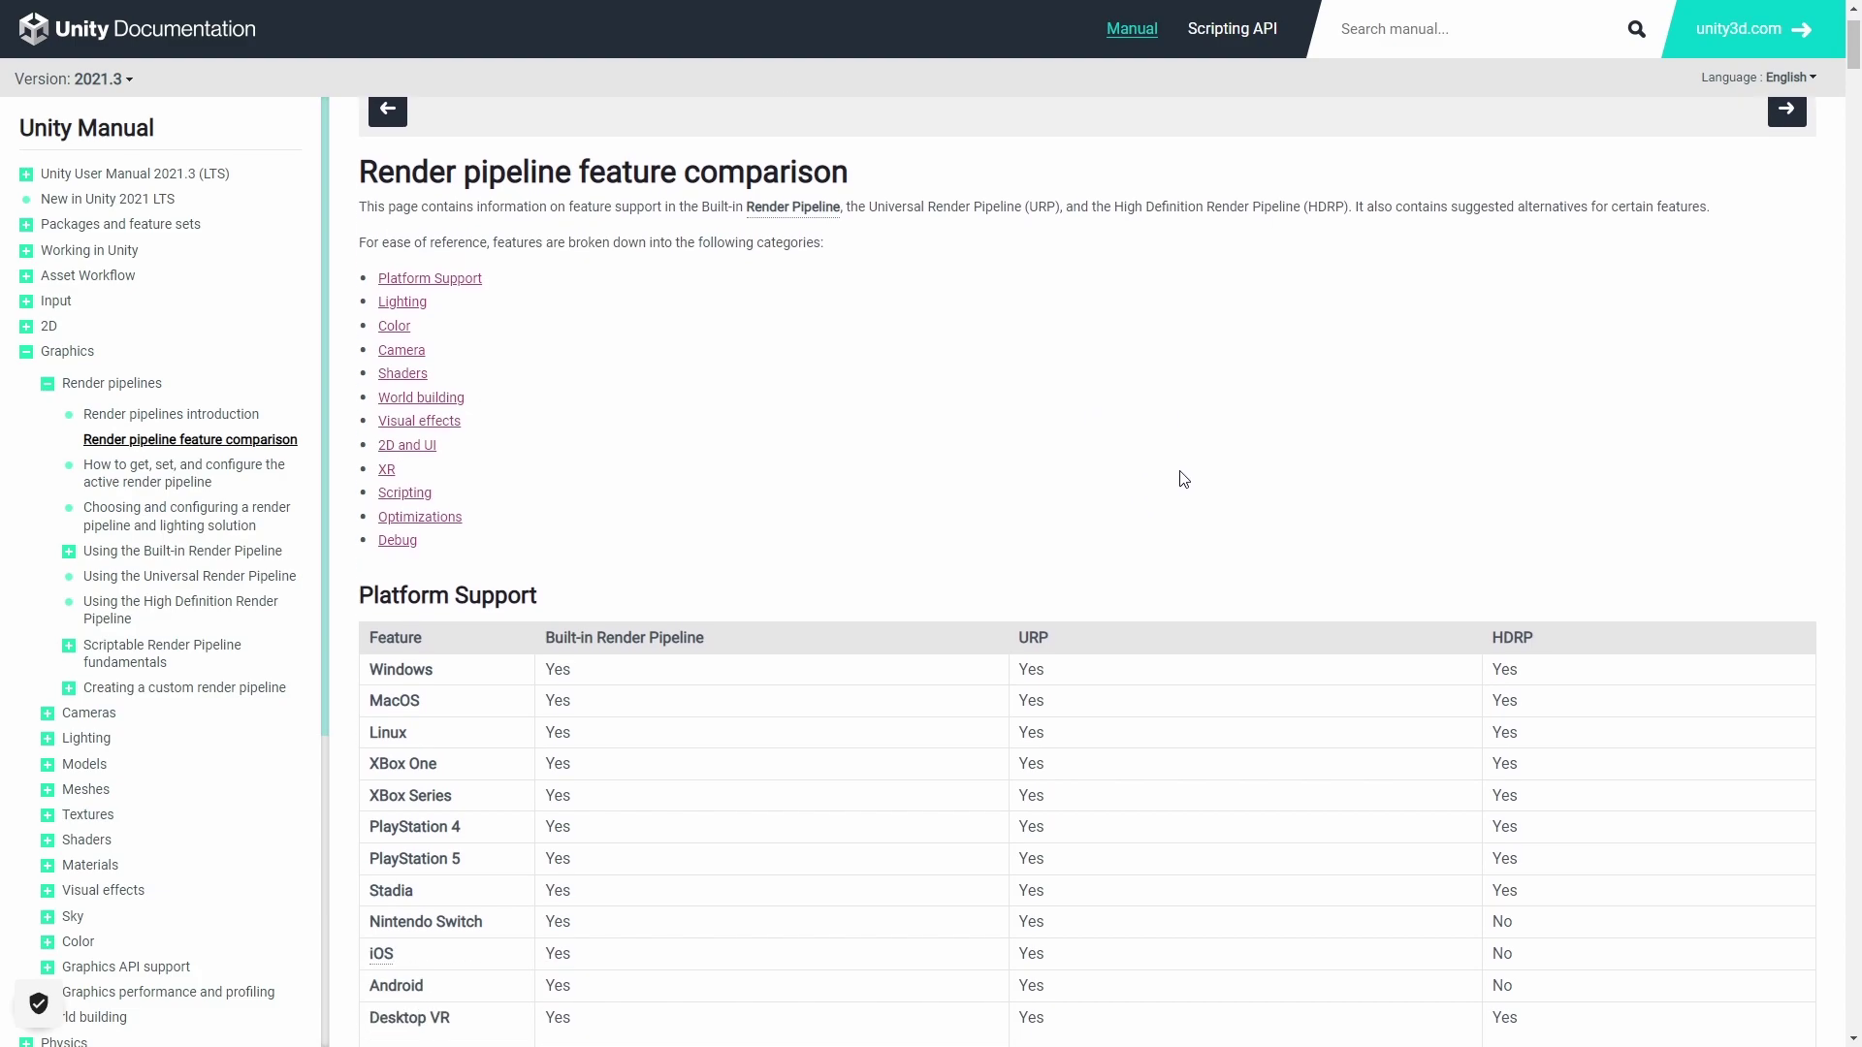
scroll(1052, 469, "down", 2)
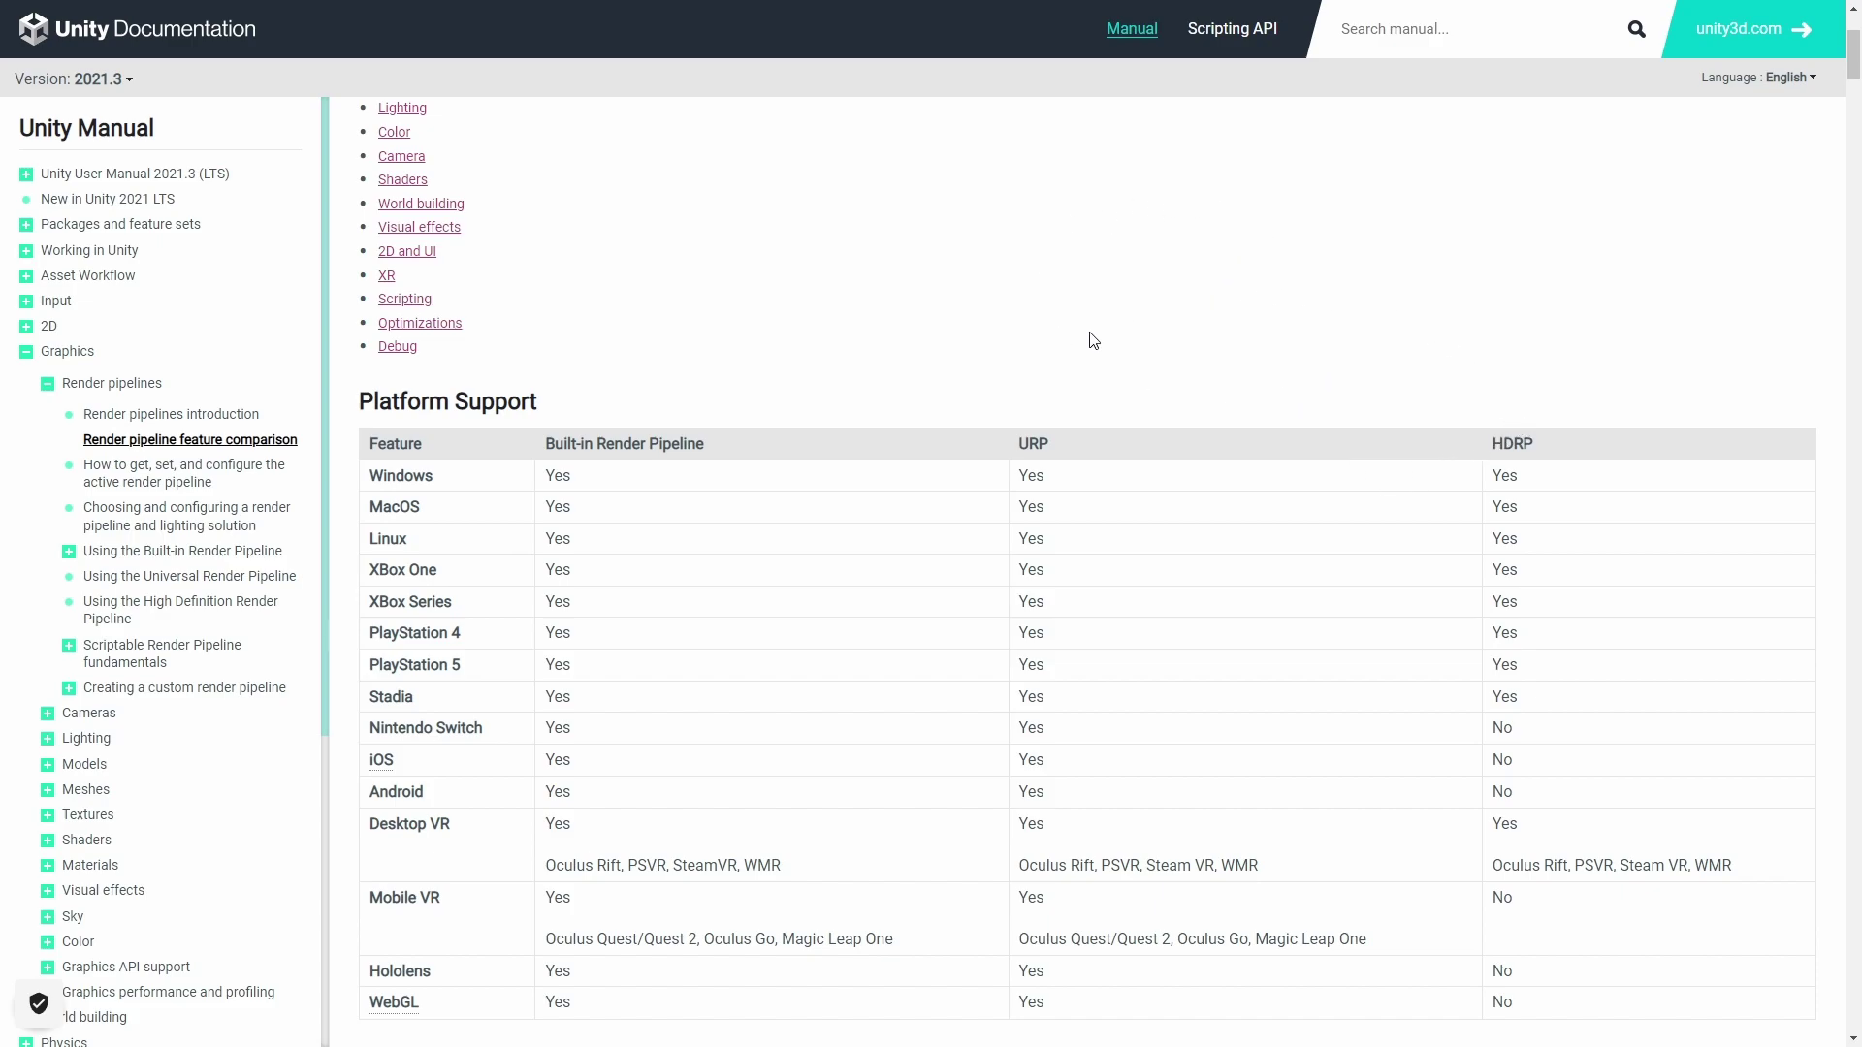
scroll(989, 348, "up", 3)
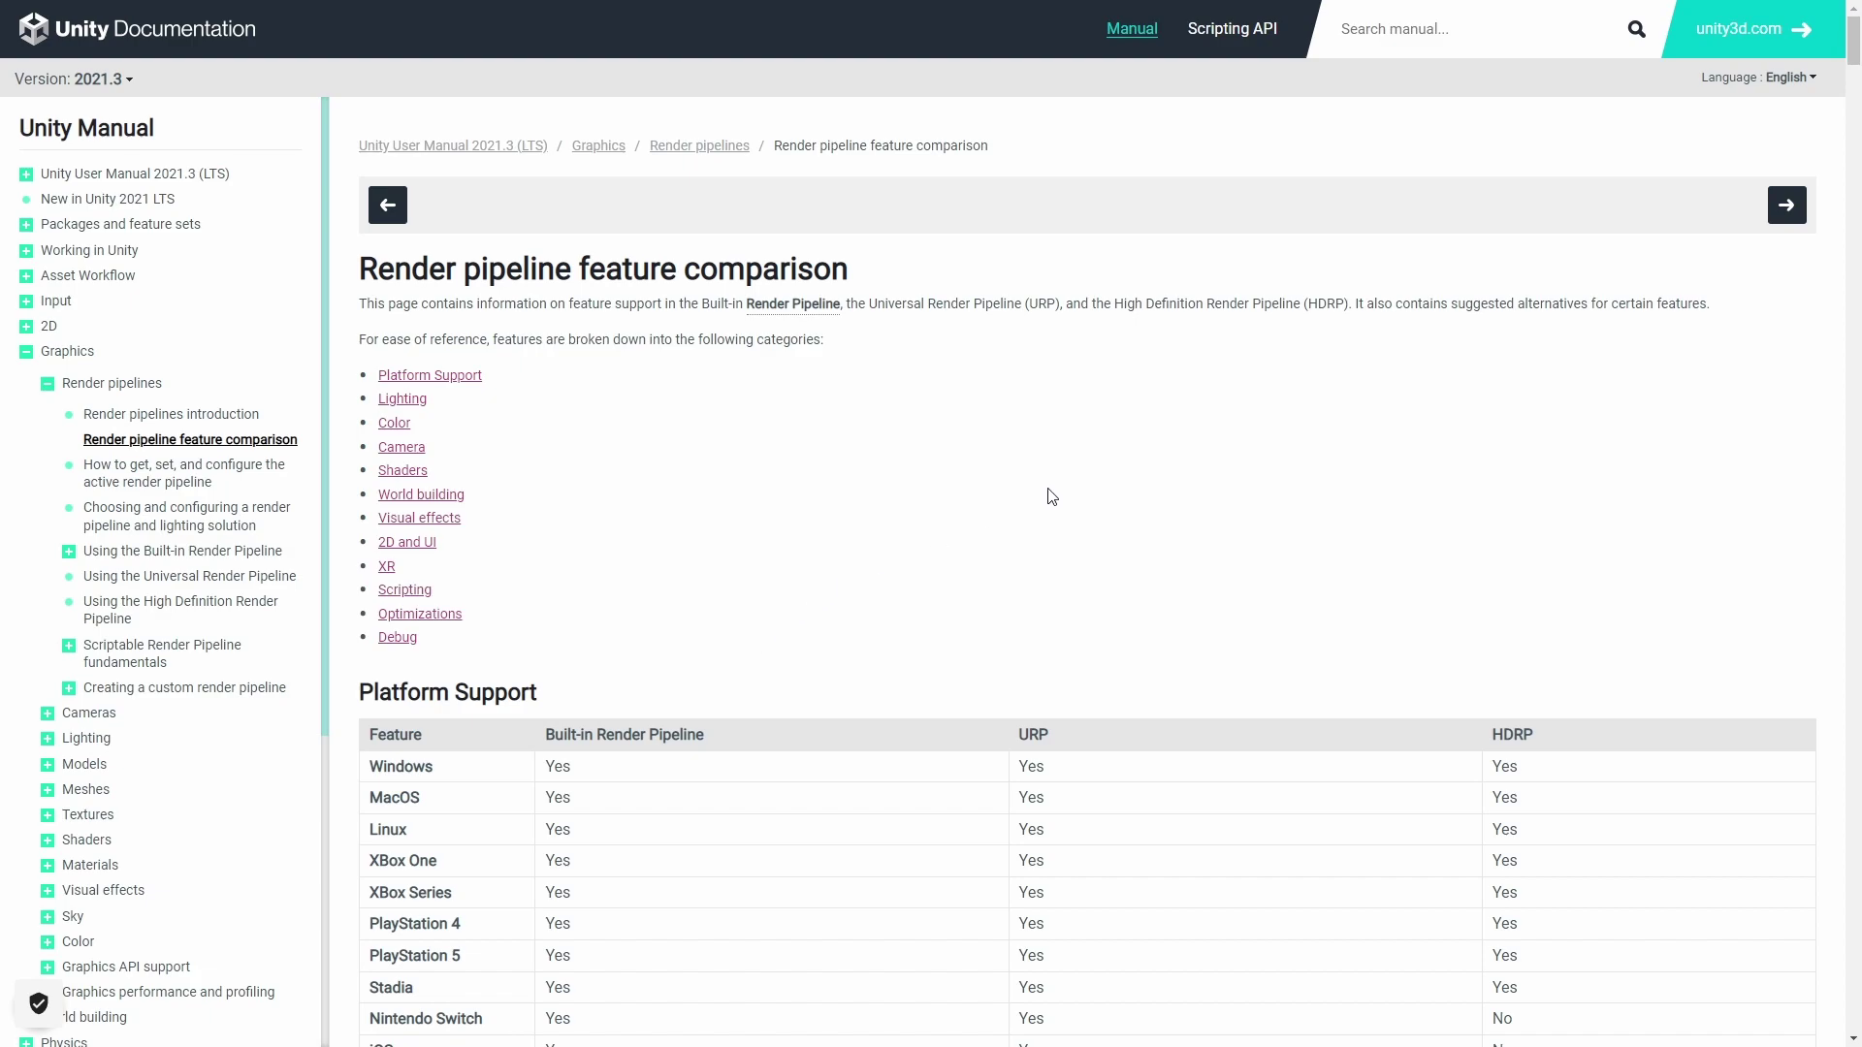
scroll(1105, 456, "down", 3)
scroll(1110, 451, "down", 4)
scroll(1115, 451, "down", 5)
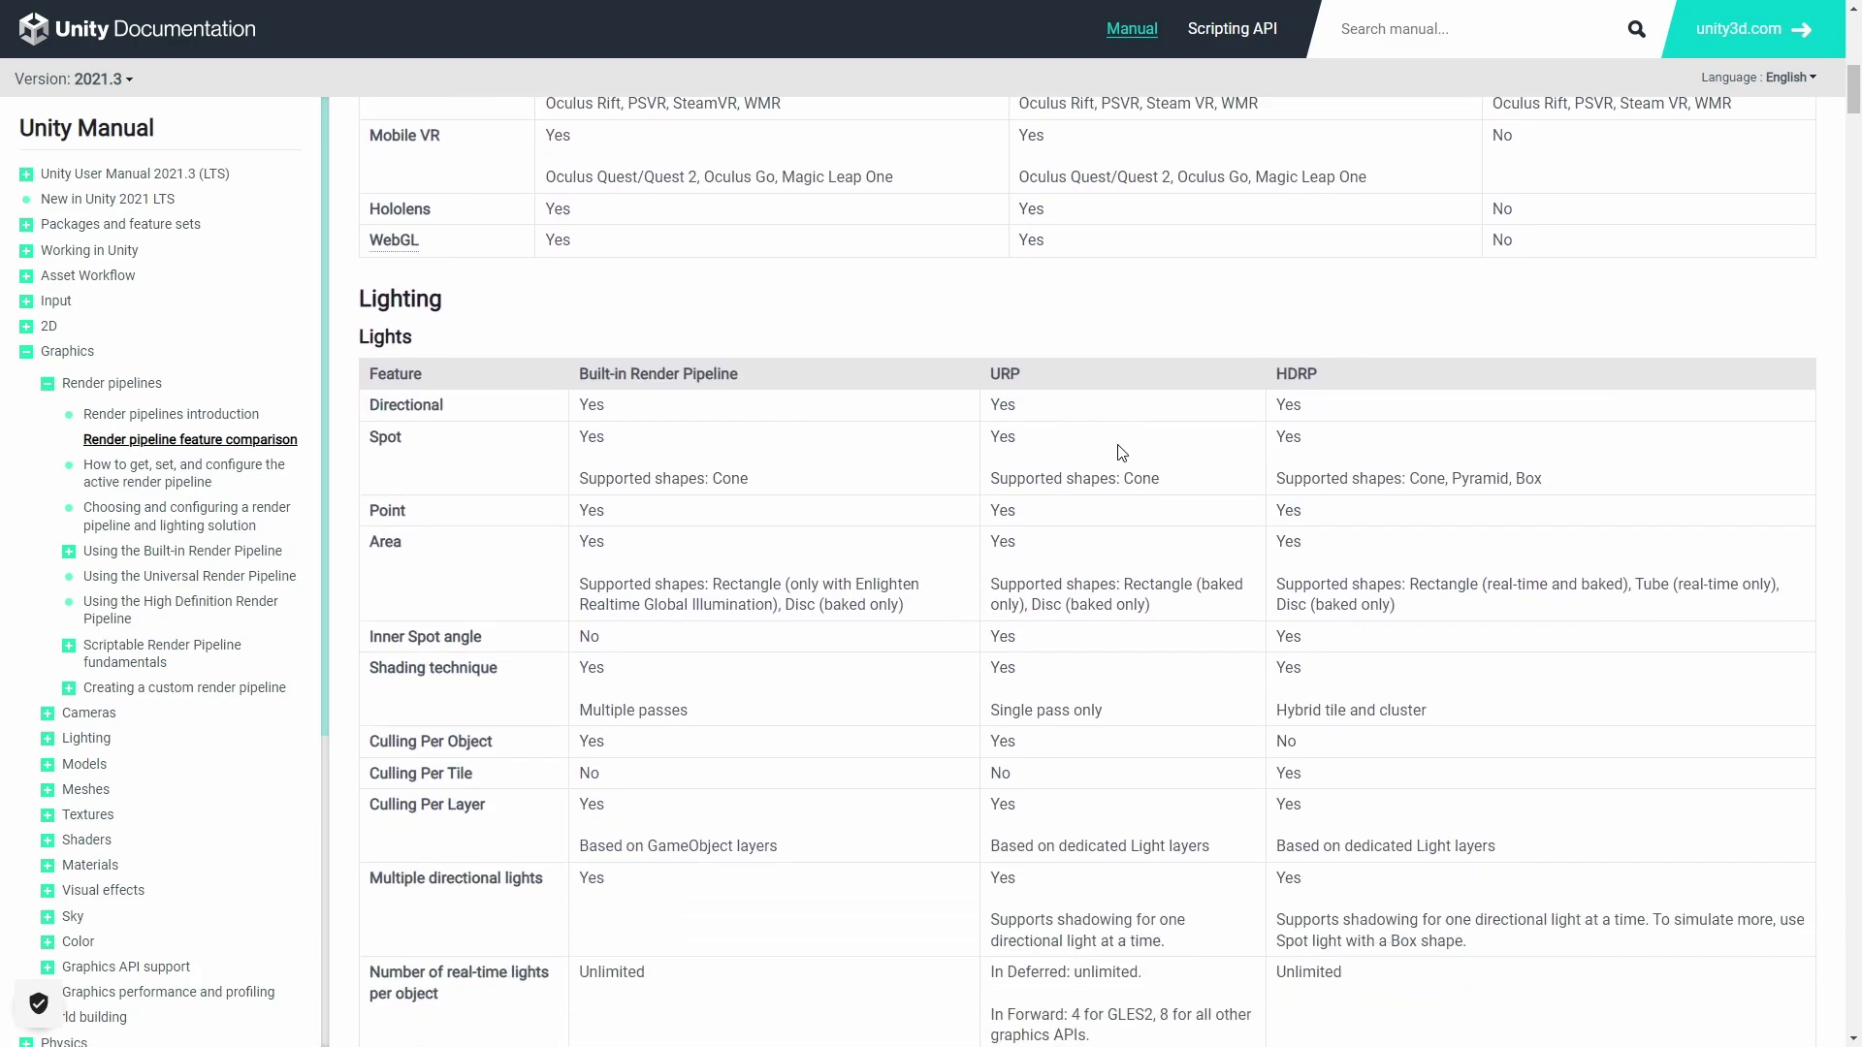
scroll(1214, 445, "down", 5)
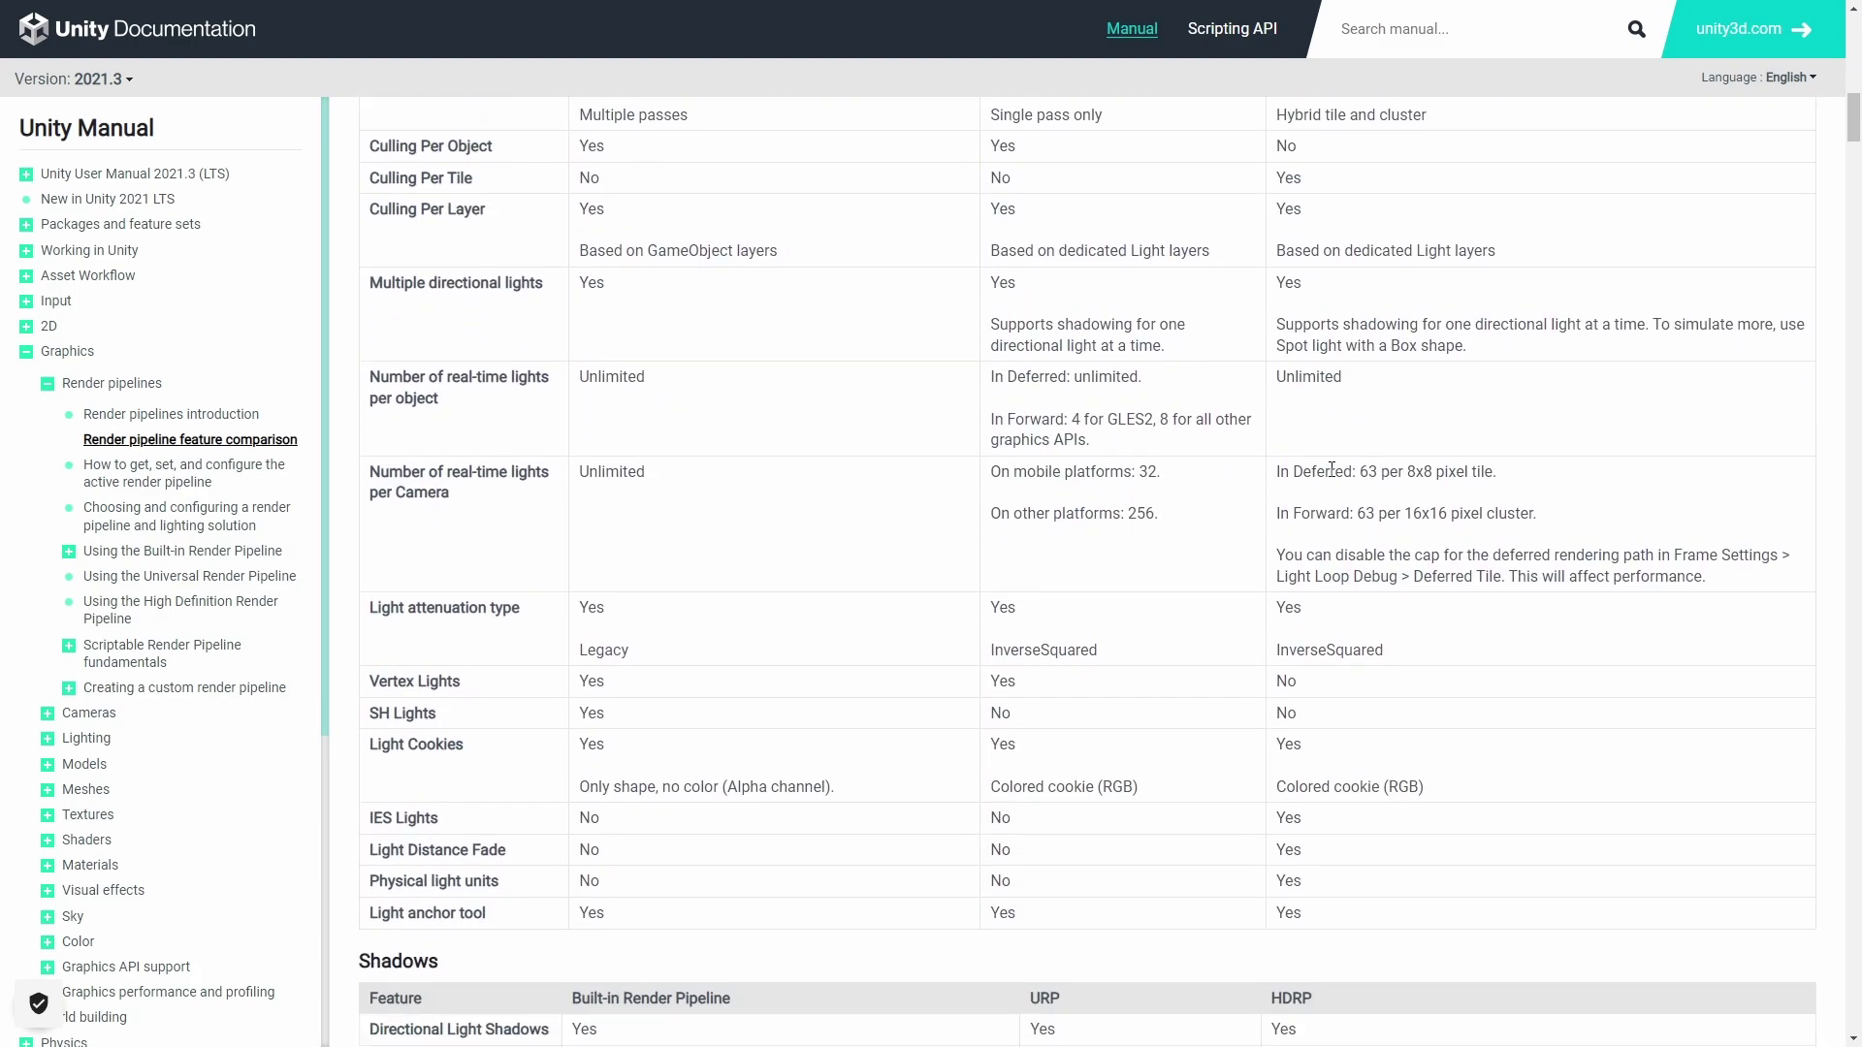
scroll(1318, 519, "down", 3)
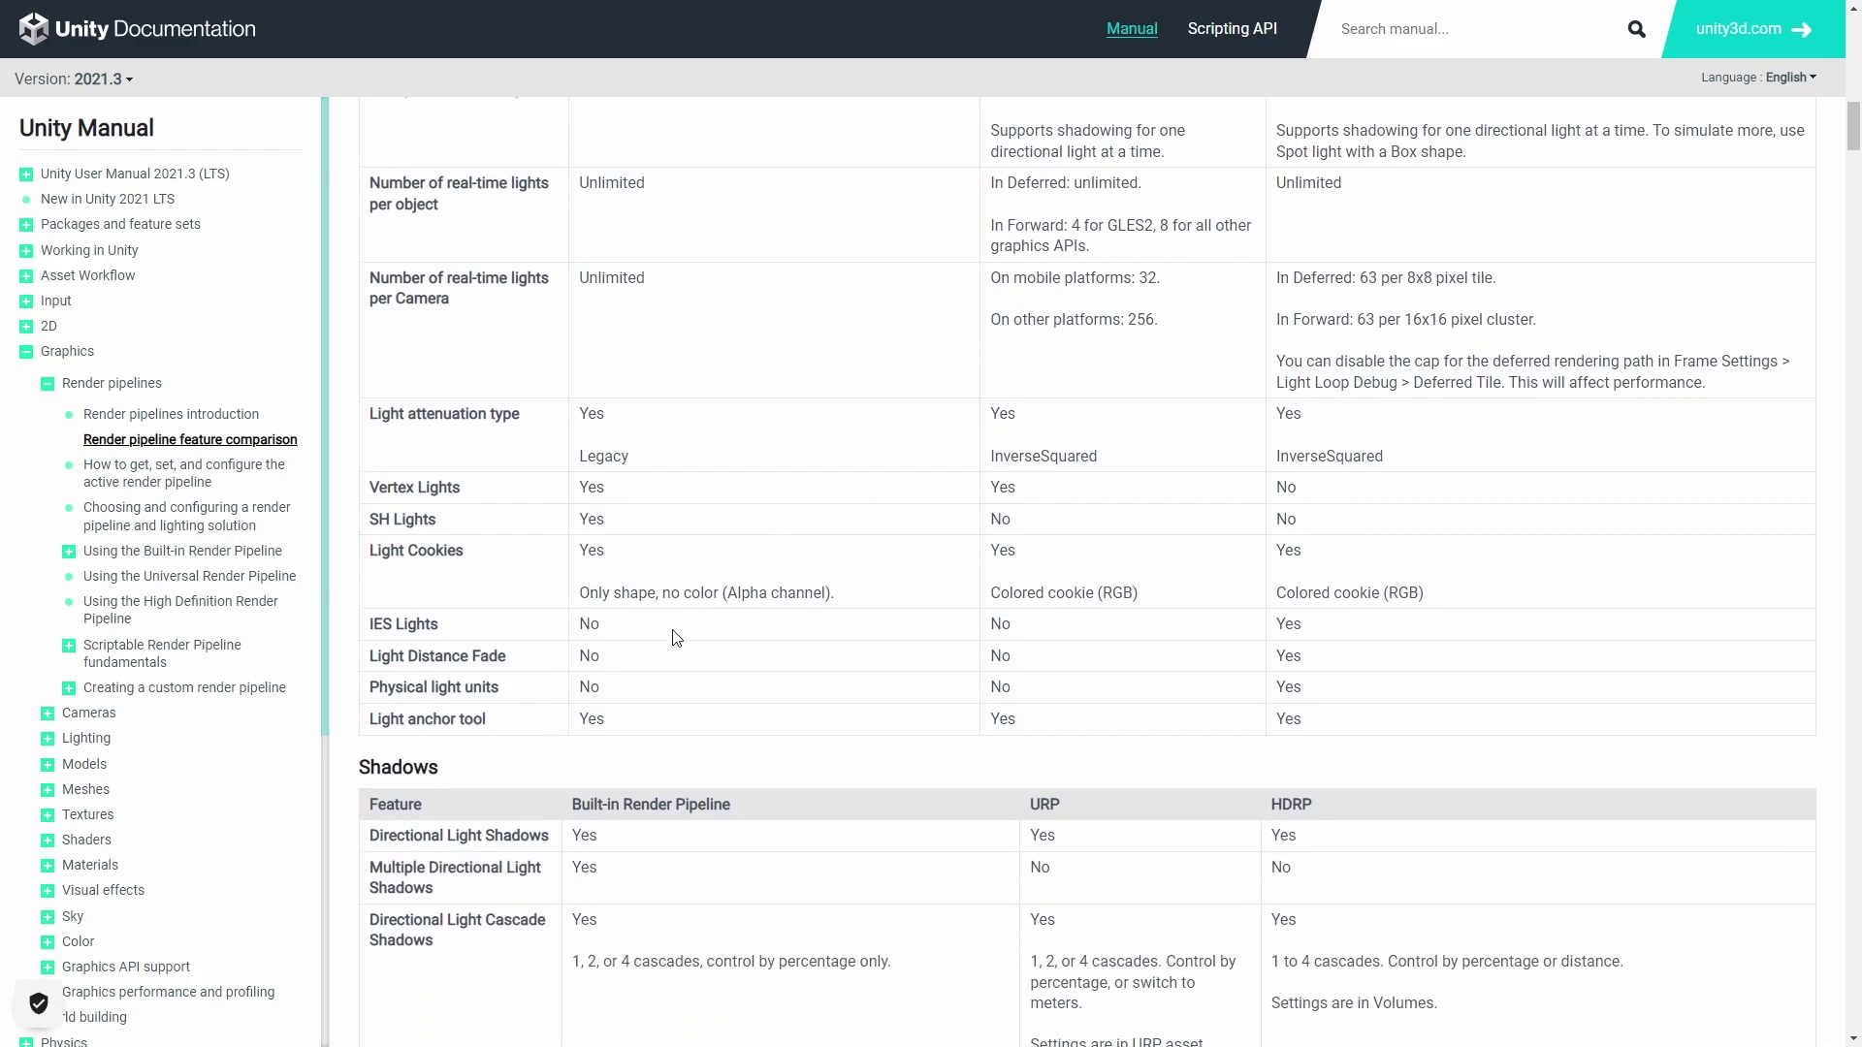
scroll(683, 640, "down", 2)
scroll(681, 644, "down", 3)
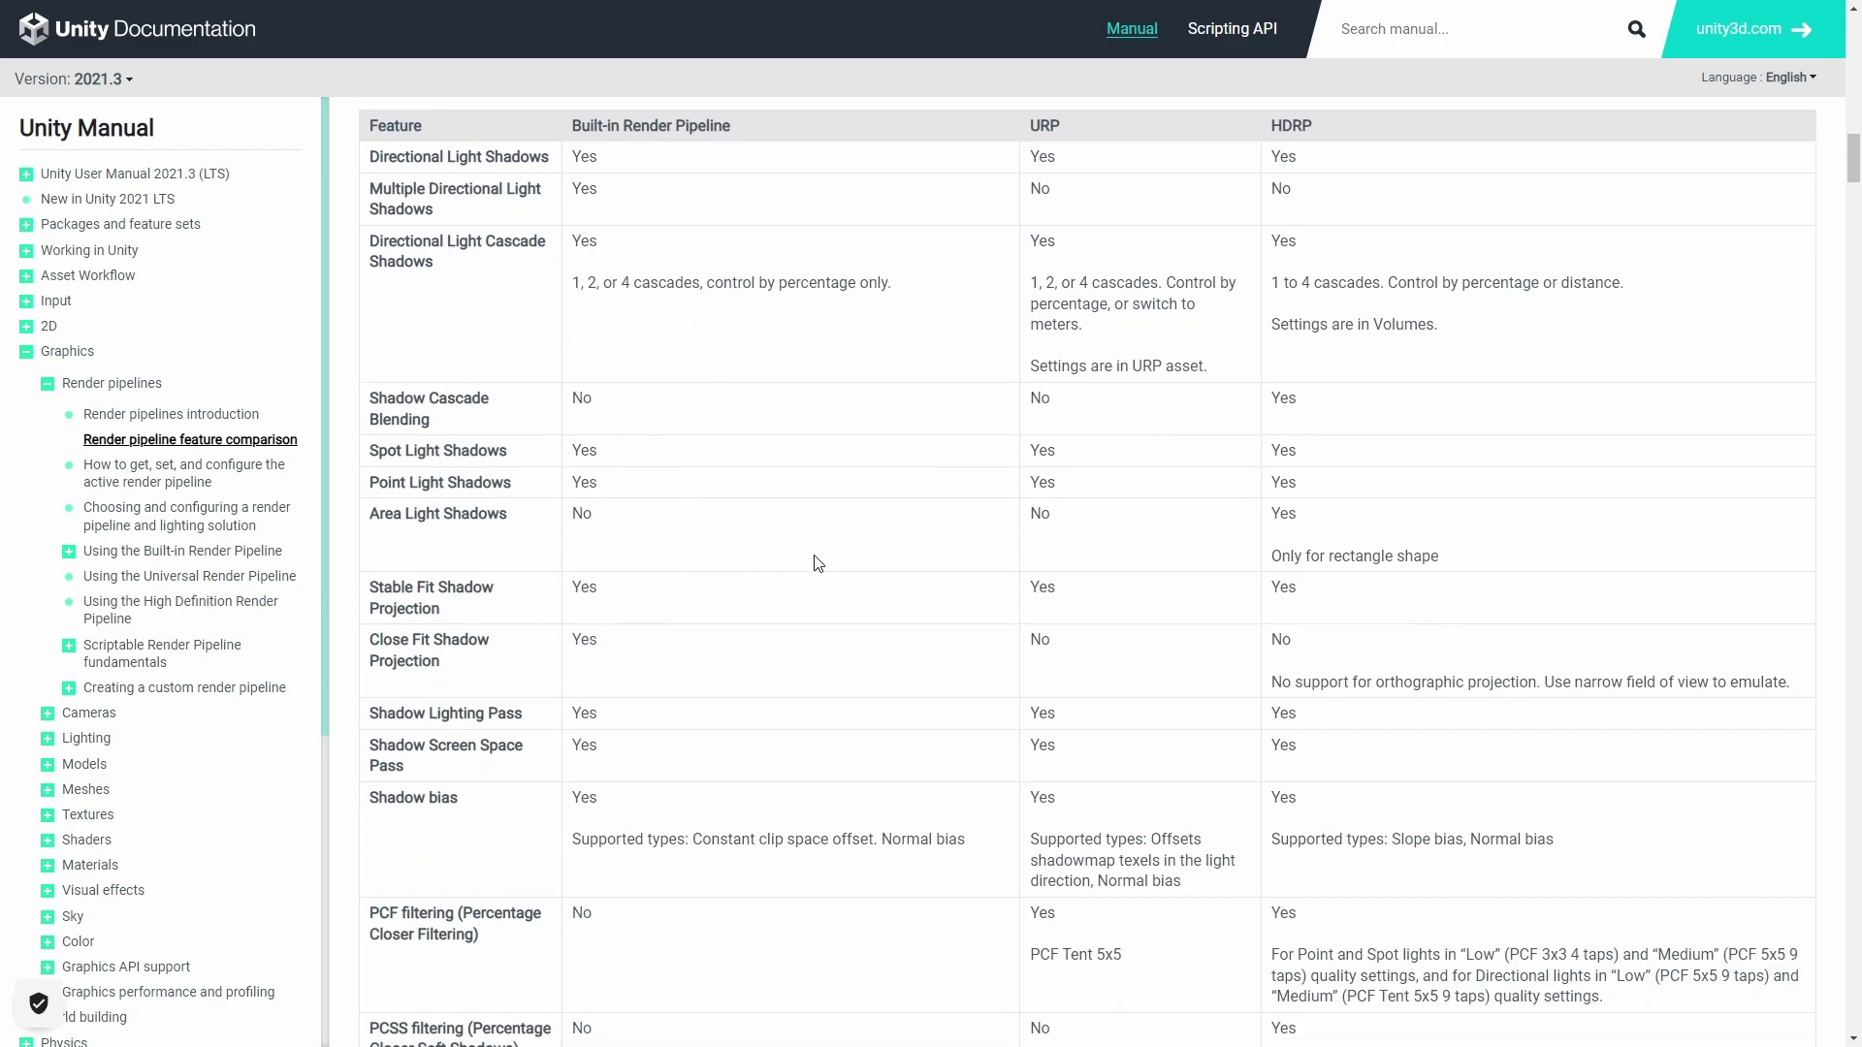
scroll(819, 568, "down", 3)
scroll(845, 589, "down", 4)
scroll(845, 588, "down", 4)
scroll(845, 589, "down", 4)
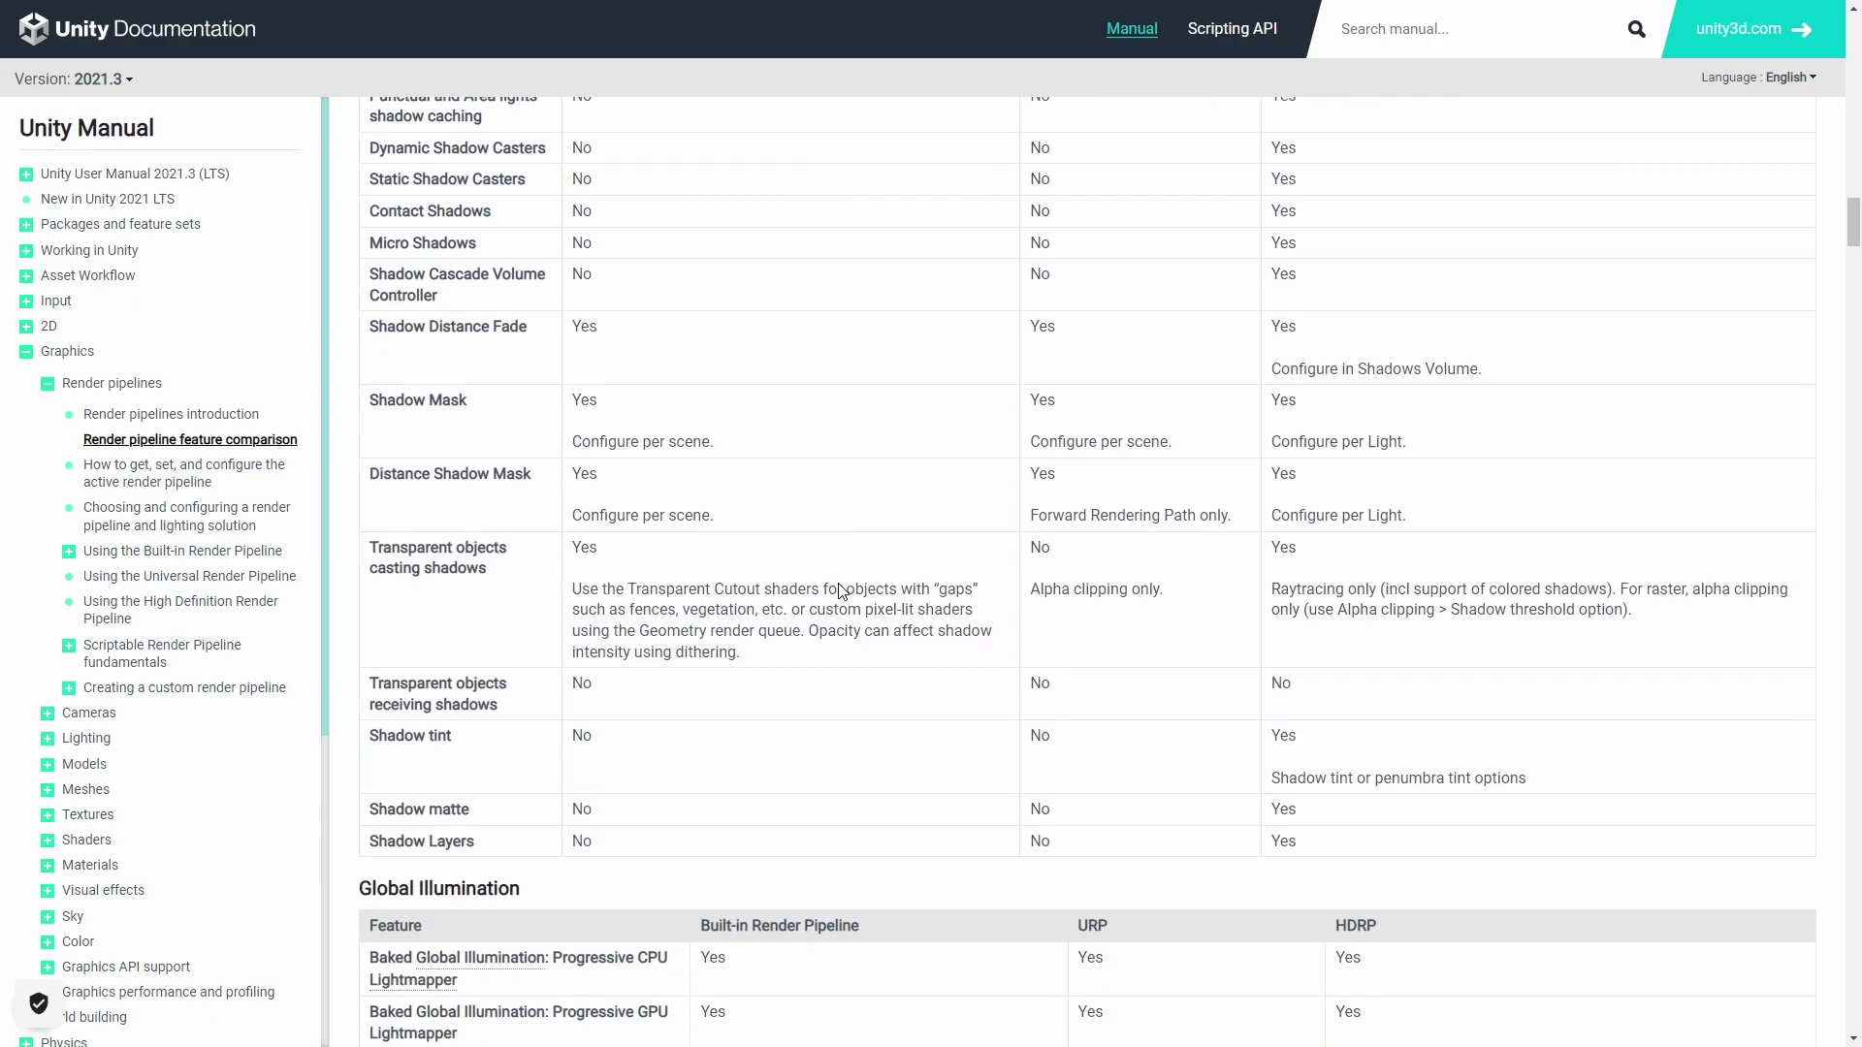
scroll(846, 588, "down", 2)
scroll(932, 578, "down", 2)
scroll(957, 587, "down", 2)
scroll(957, 591, "down", 2)
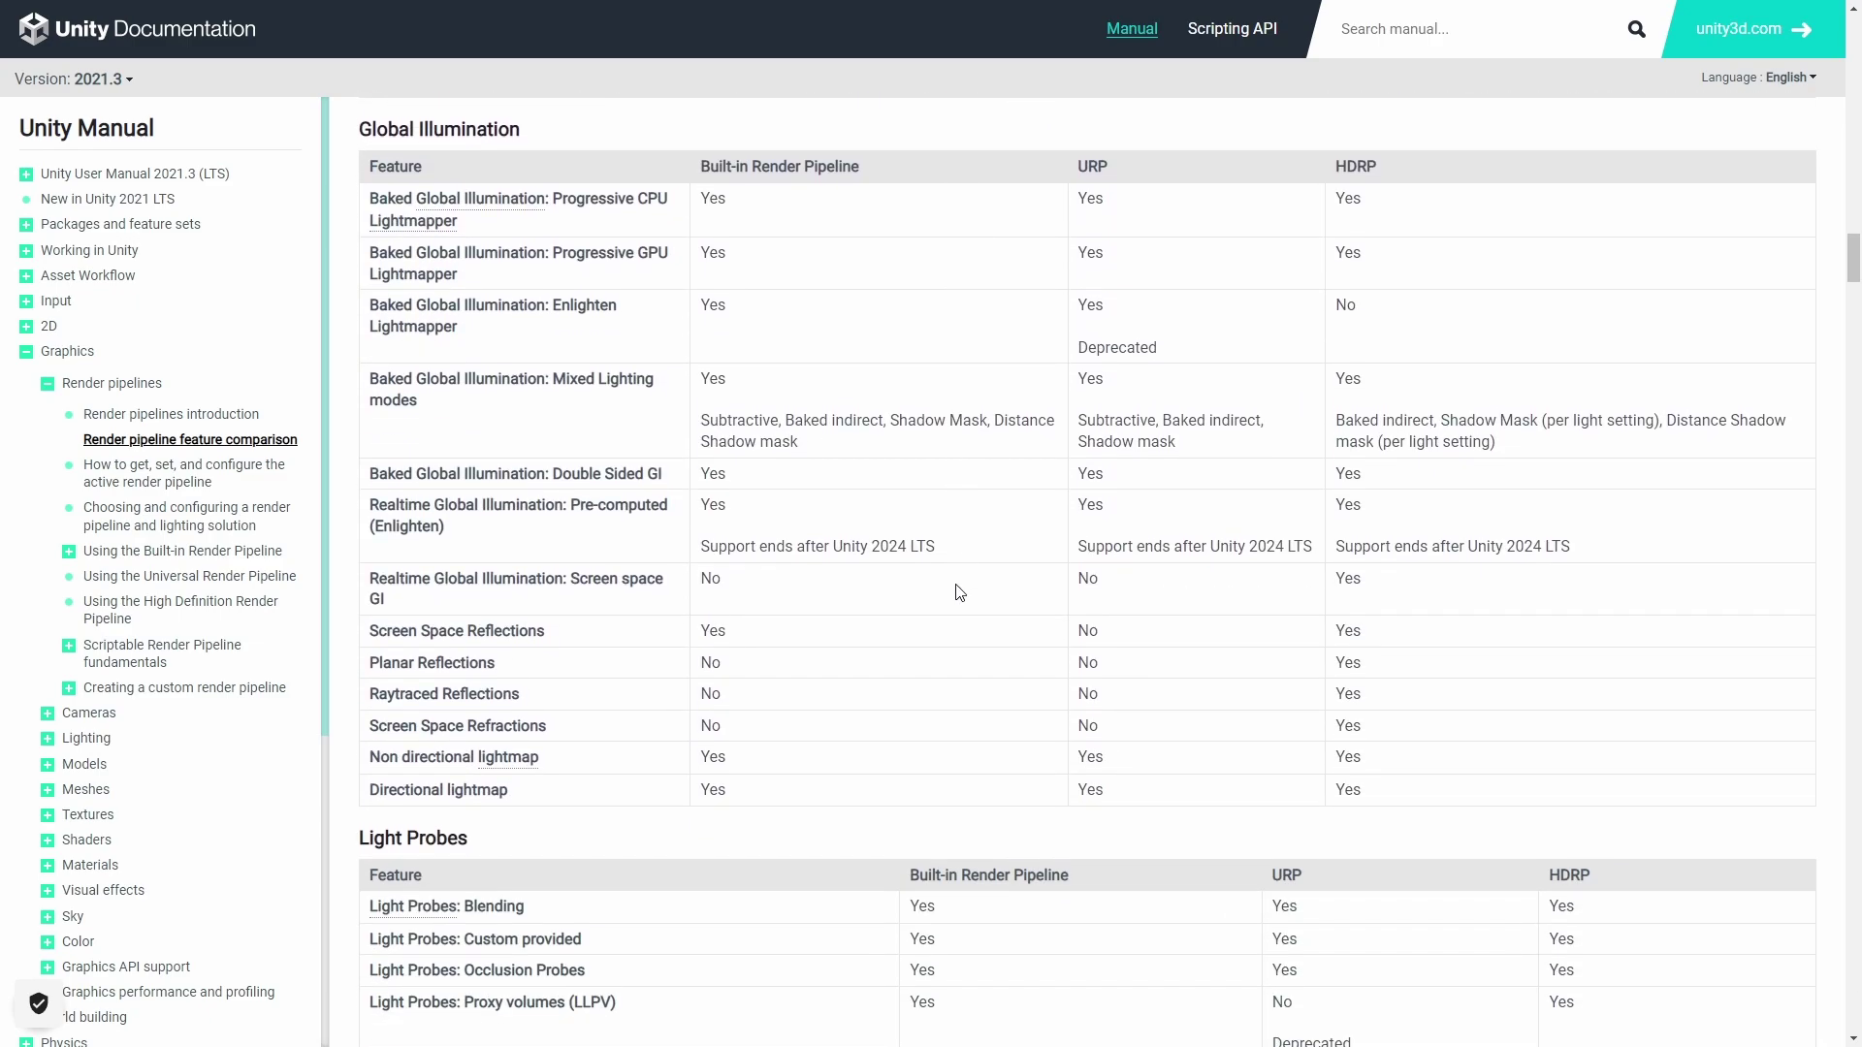
scroll(959, 592, "down", 2)
scroll(959, 592, "down", 6)
scroll(1172, 562, "down", 3)
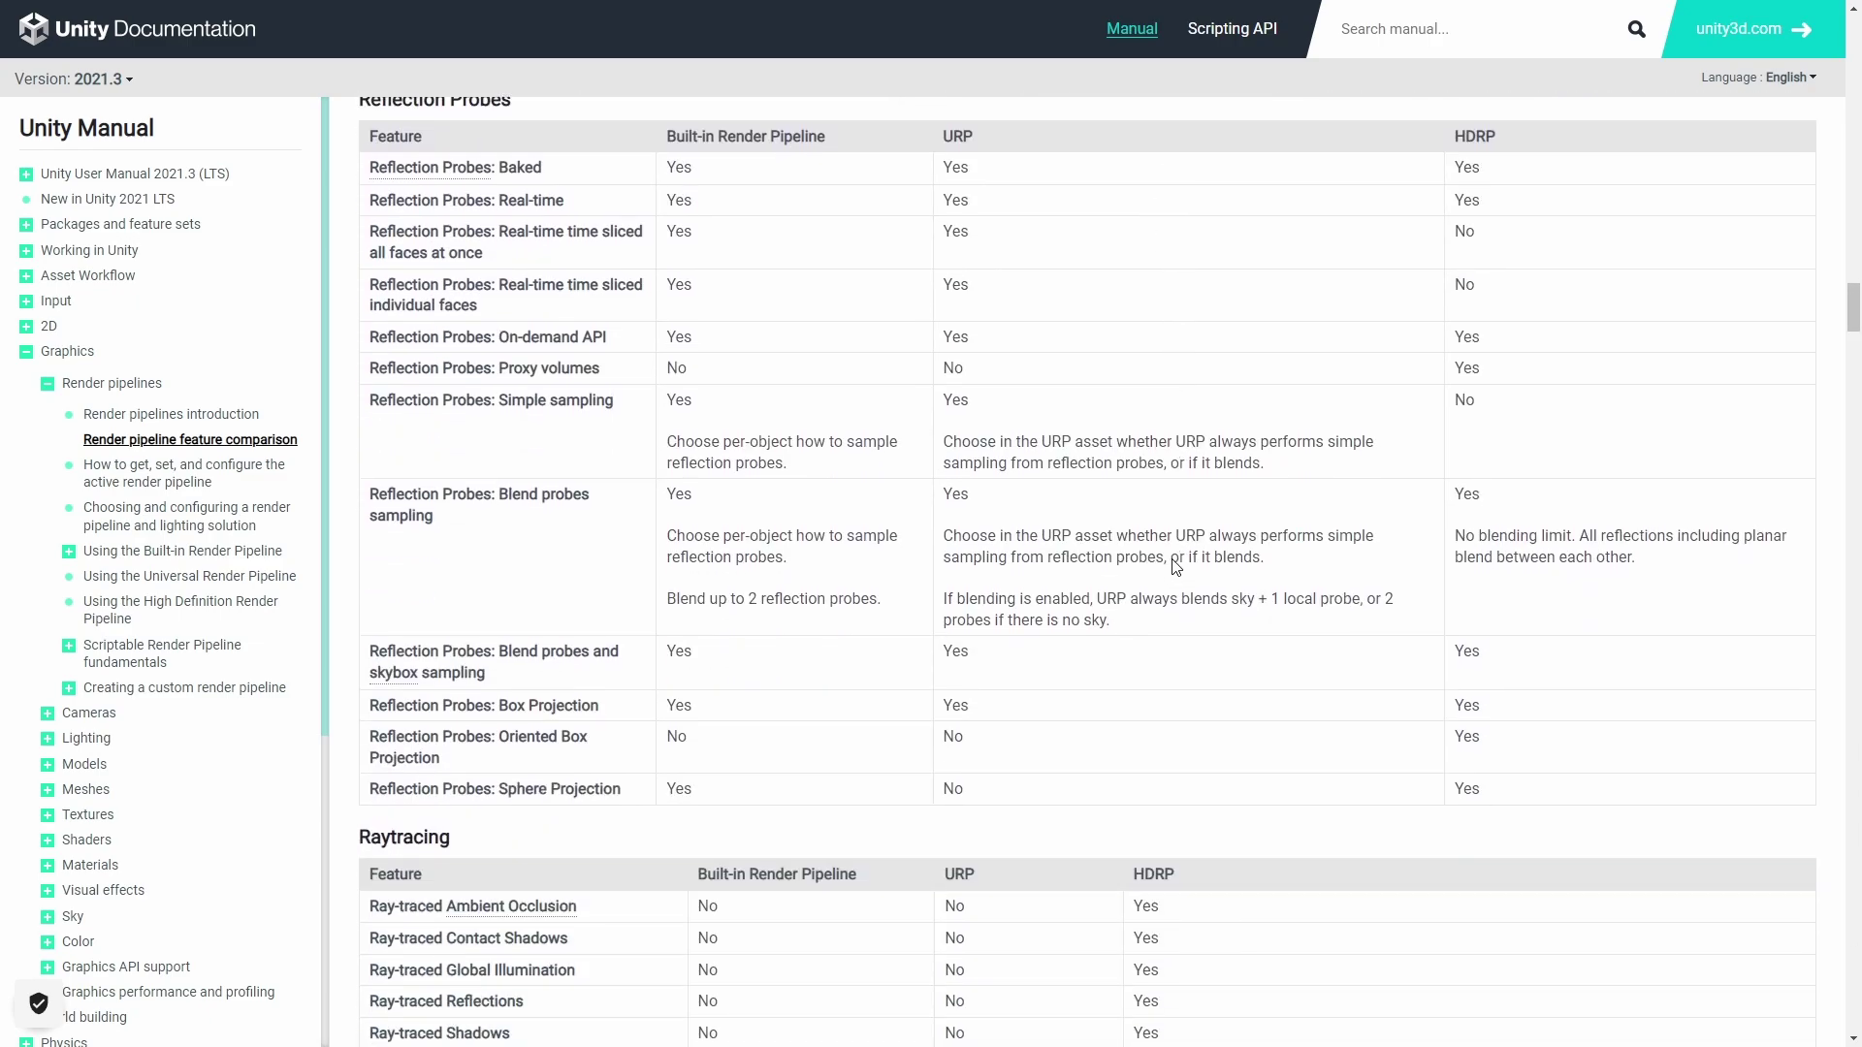
scroll(1172, 566, "down", 2)
scroll(1172, 562, "down", 2)
scroll(1172, 562, "down", 1)
scroll(1172, 563, "down", 1)
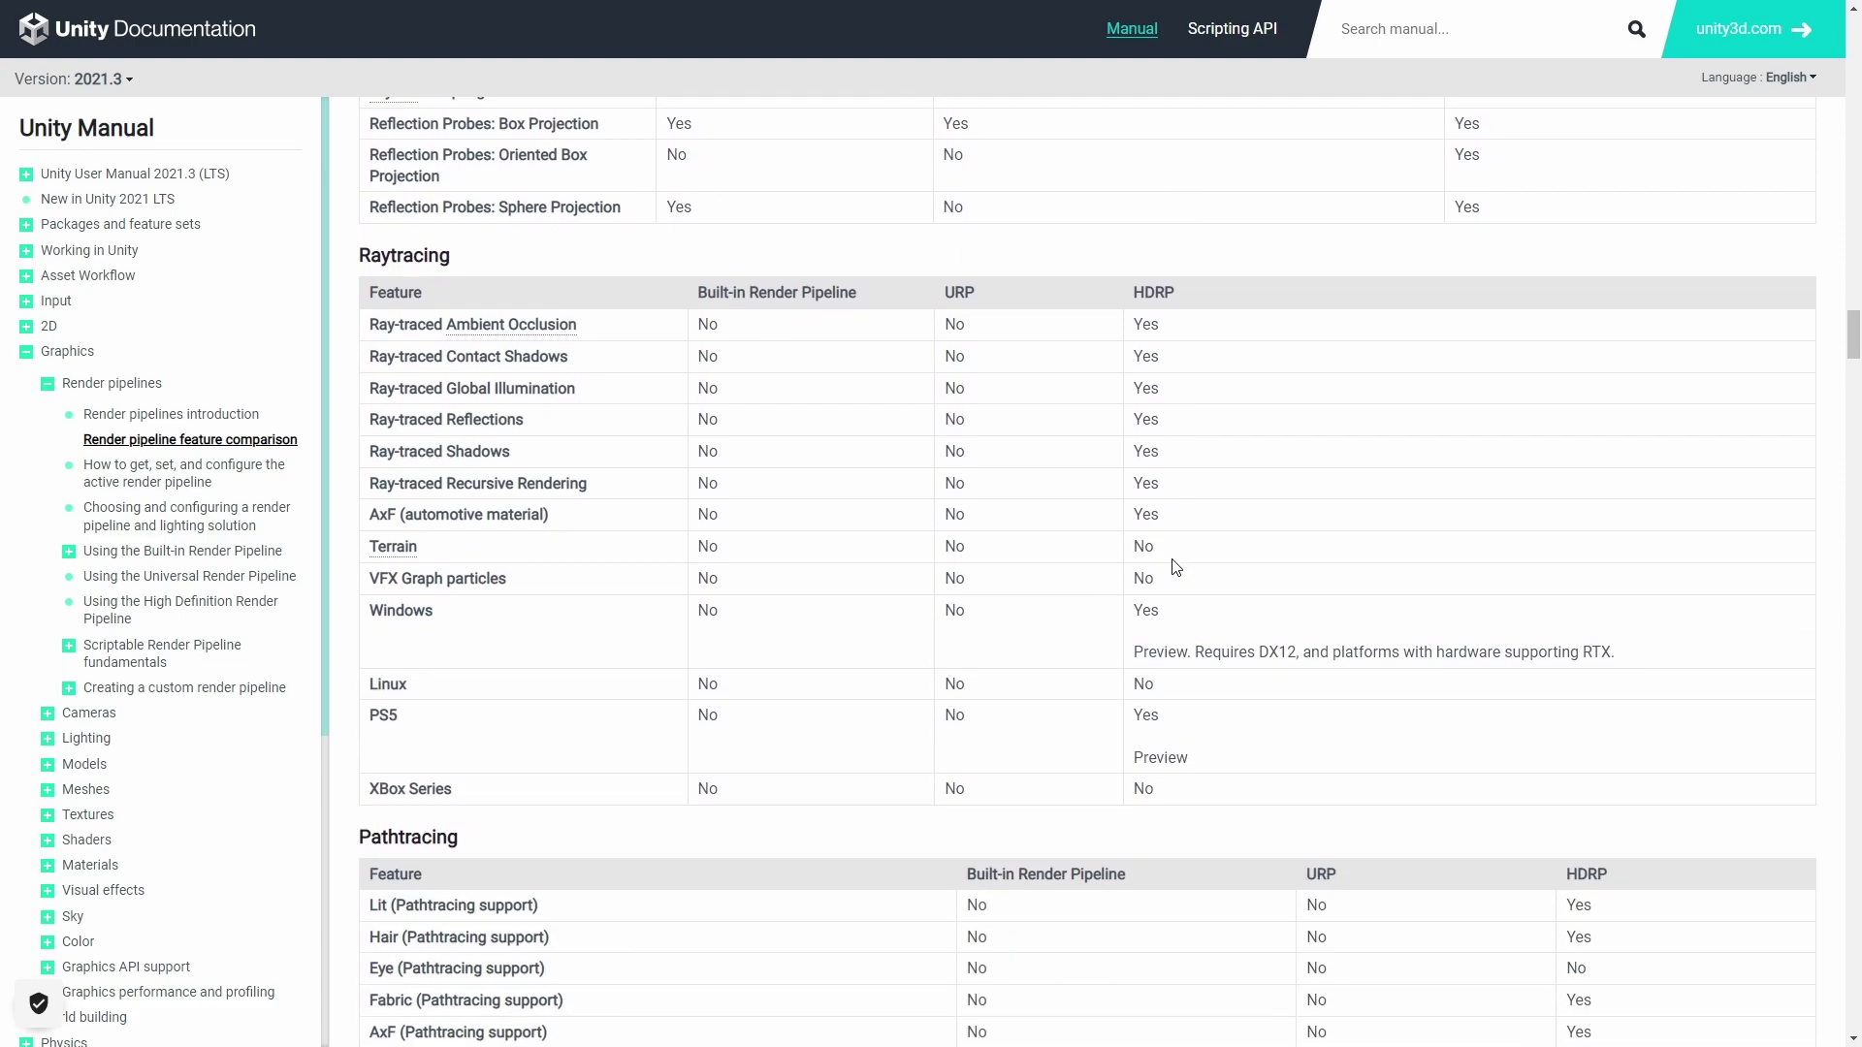
scroll(1173, 388, "up", 1)
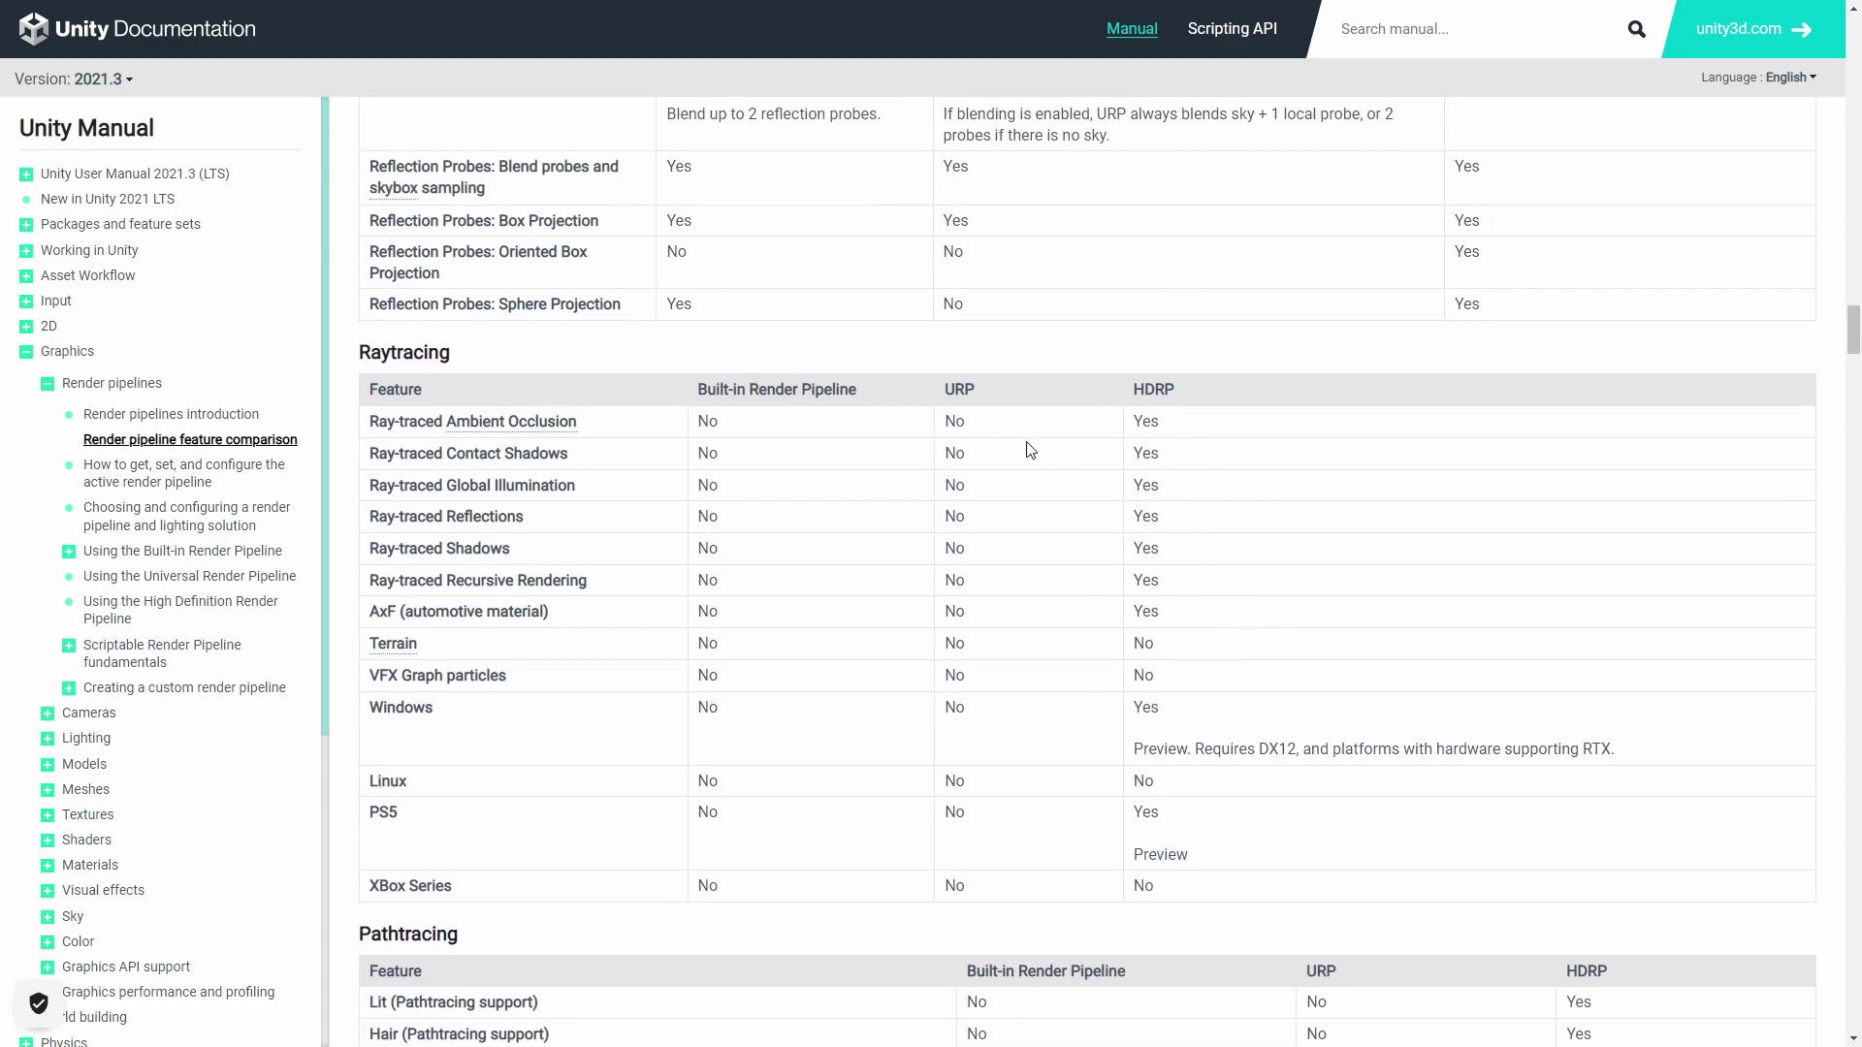
scroll(931, 533, "down", 1)
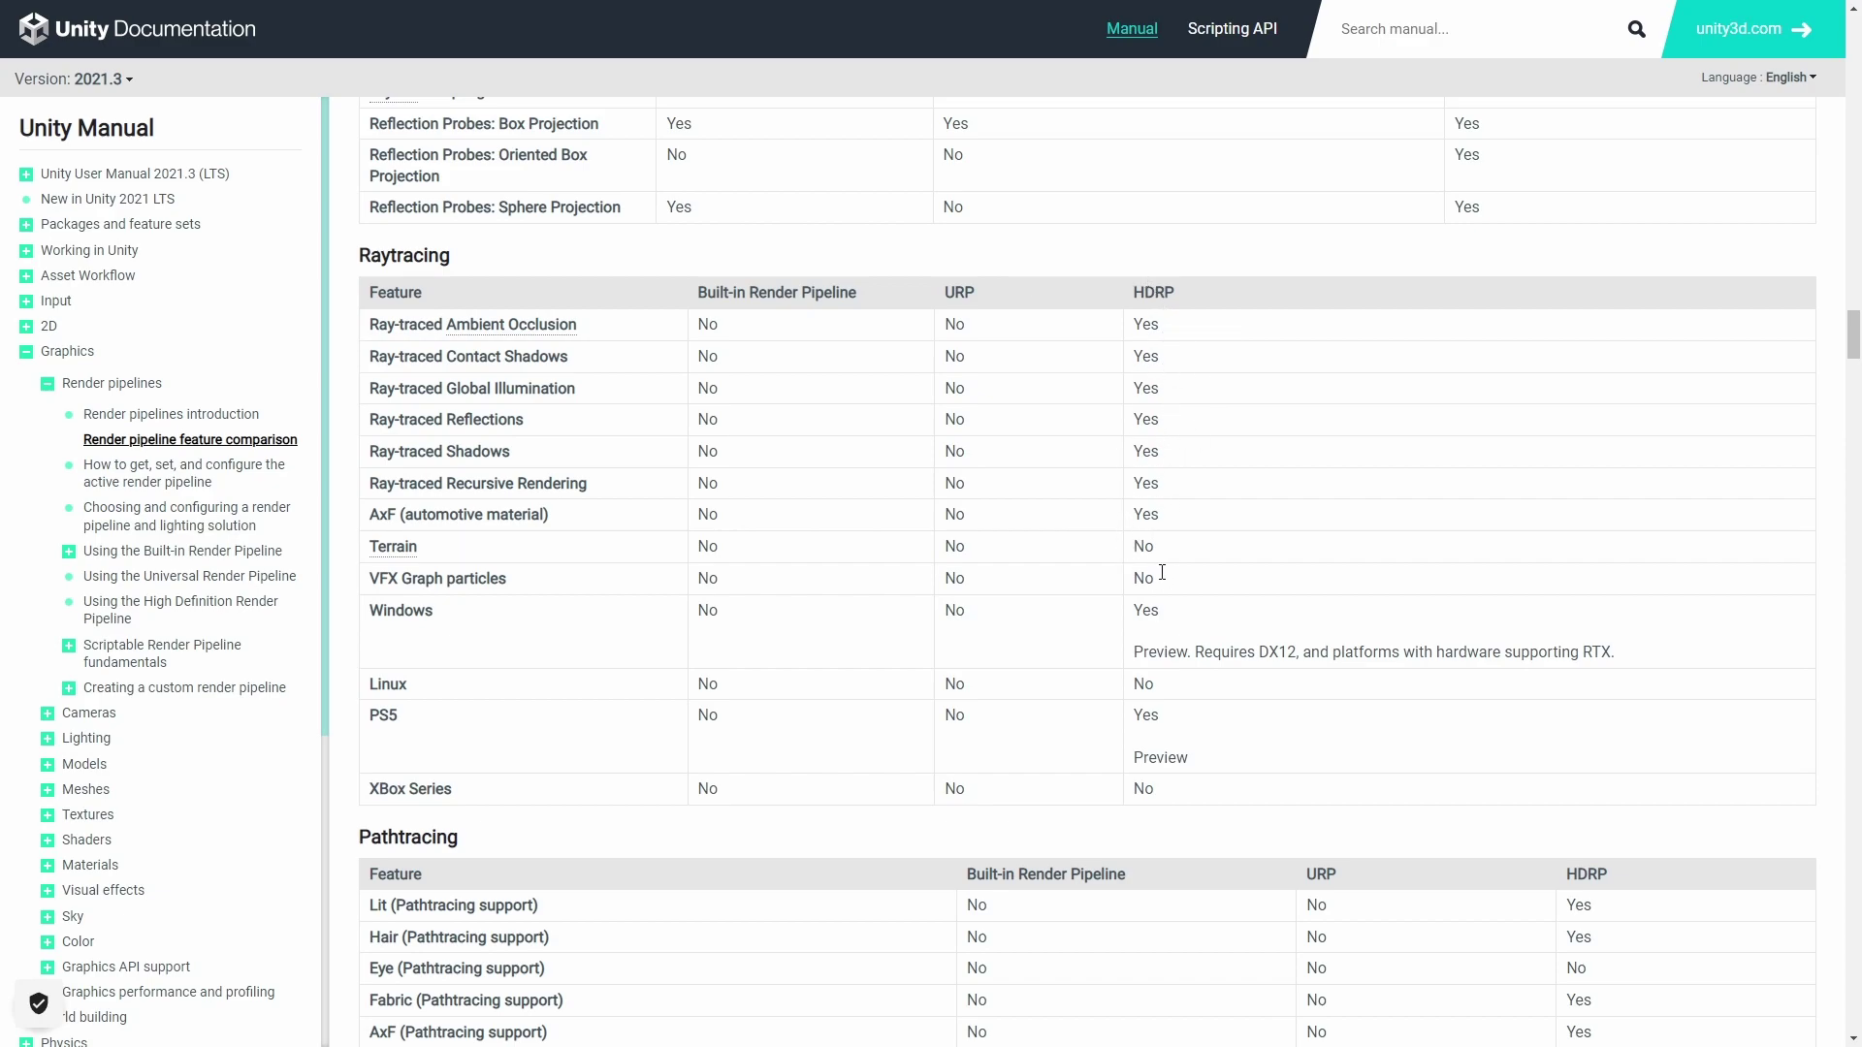
Step: Scroll past the Pathtracing table down to the Environment lighting table
scroll(1247, 469, "down", 4)
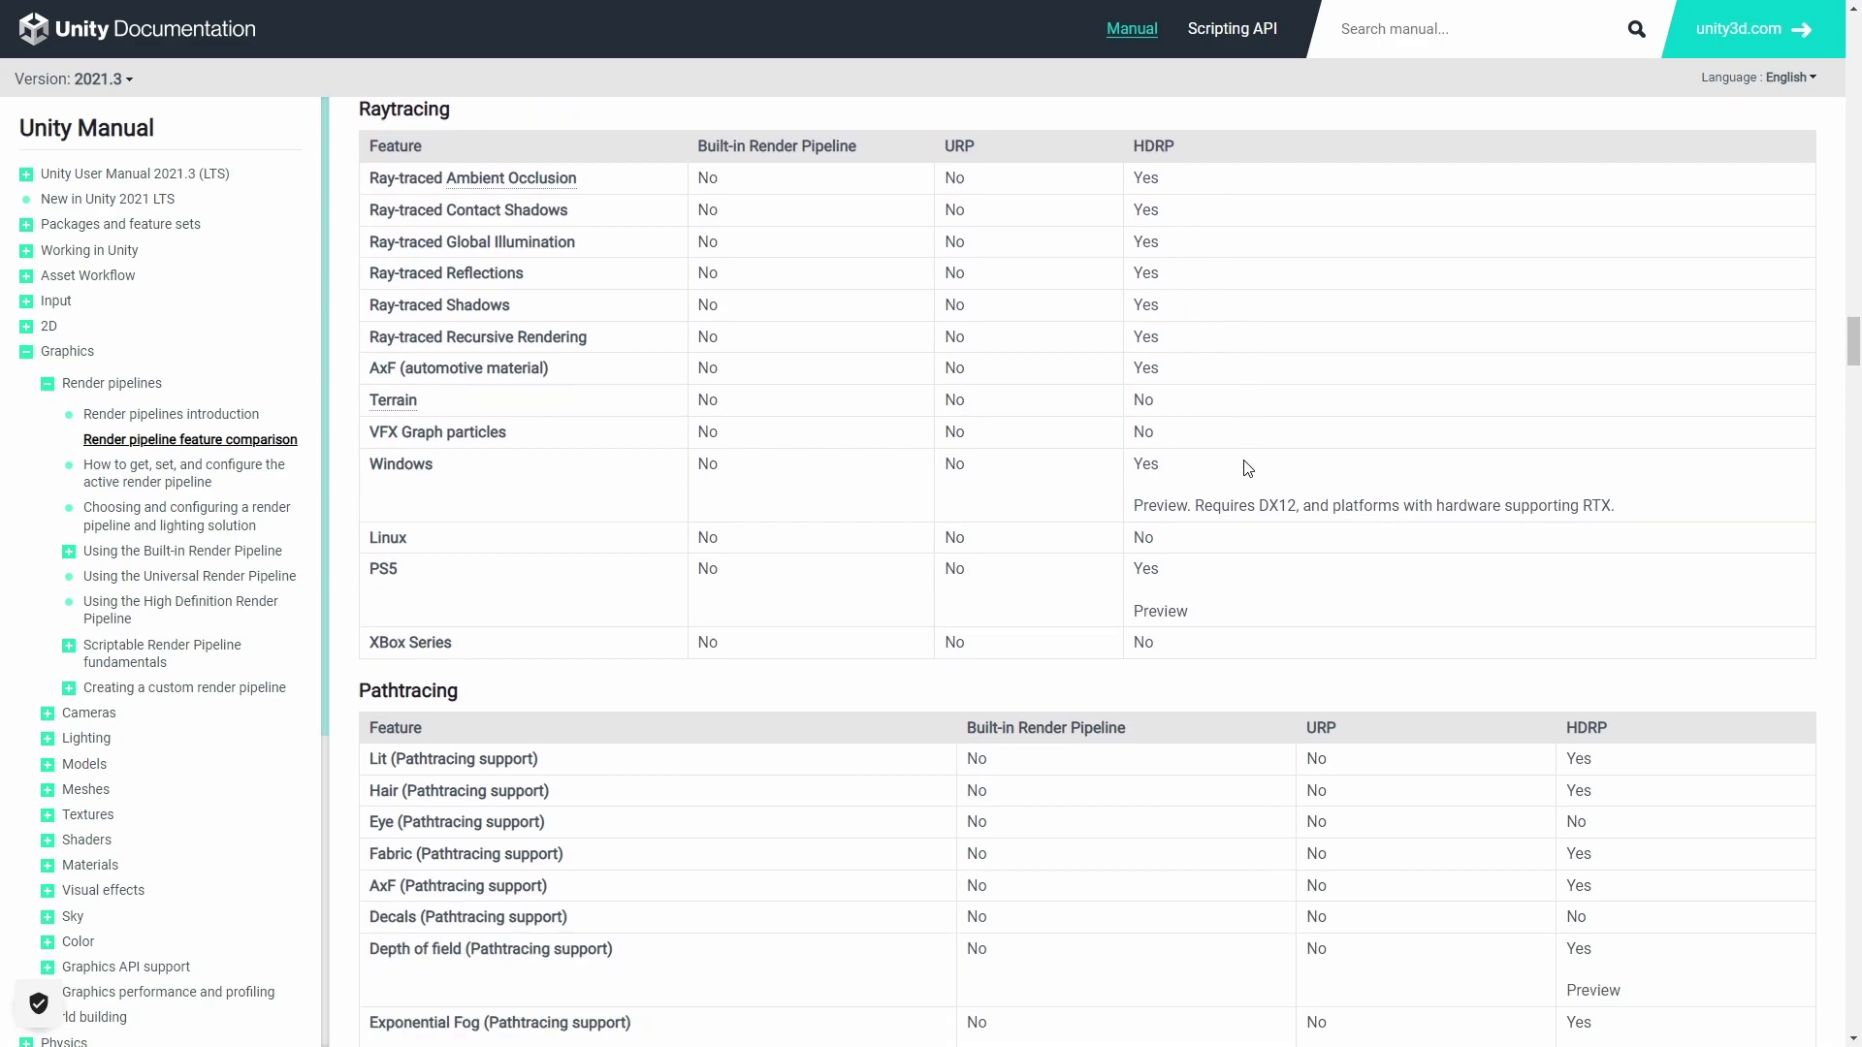
scroll(1247, 470, "up", 3)
scroll(1246, 475, "down", 4)
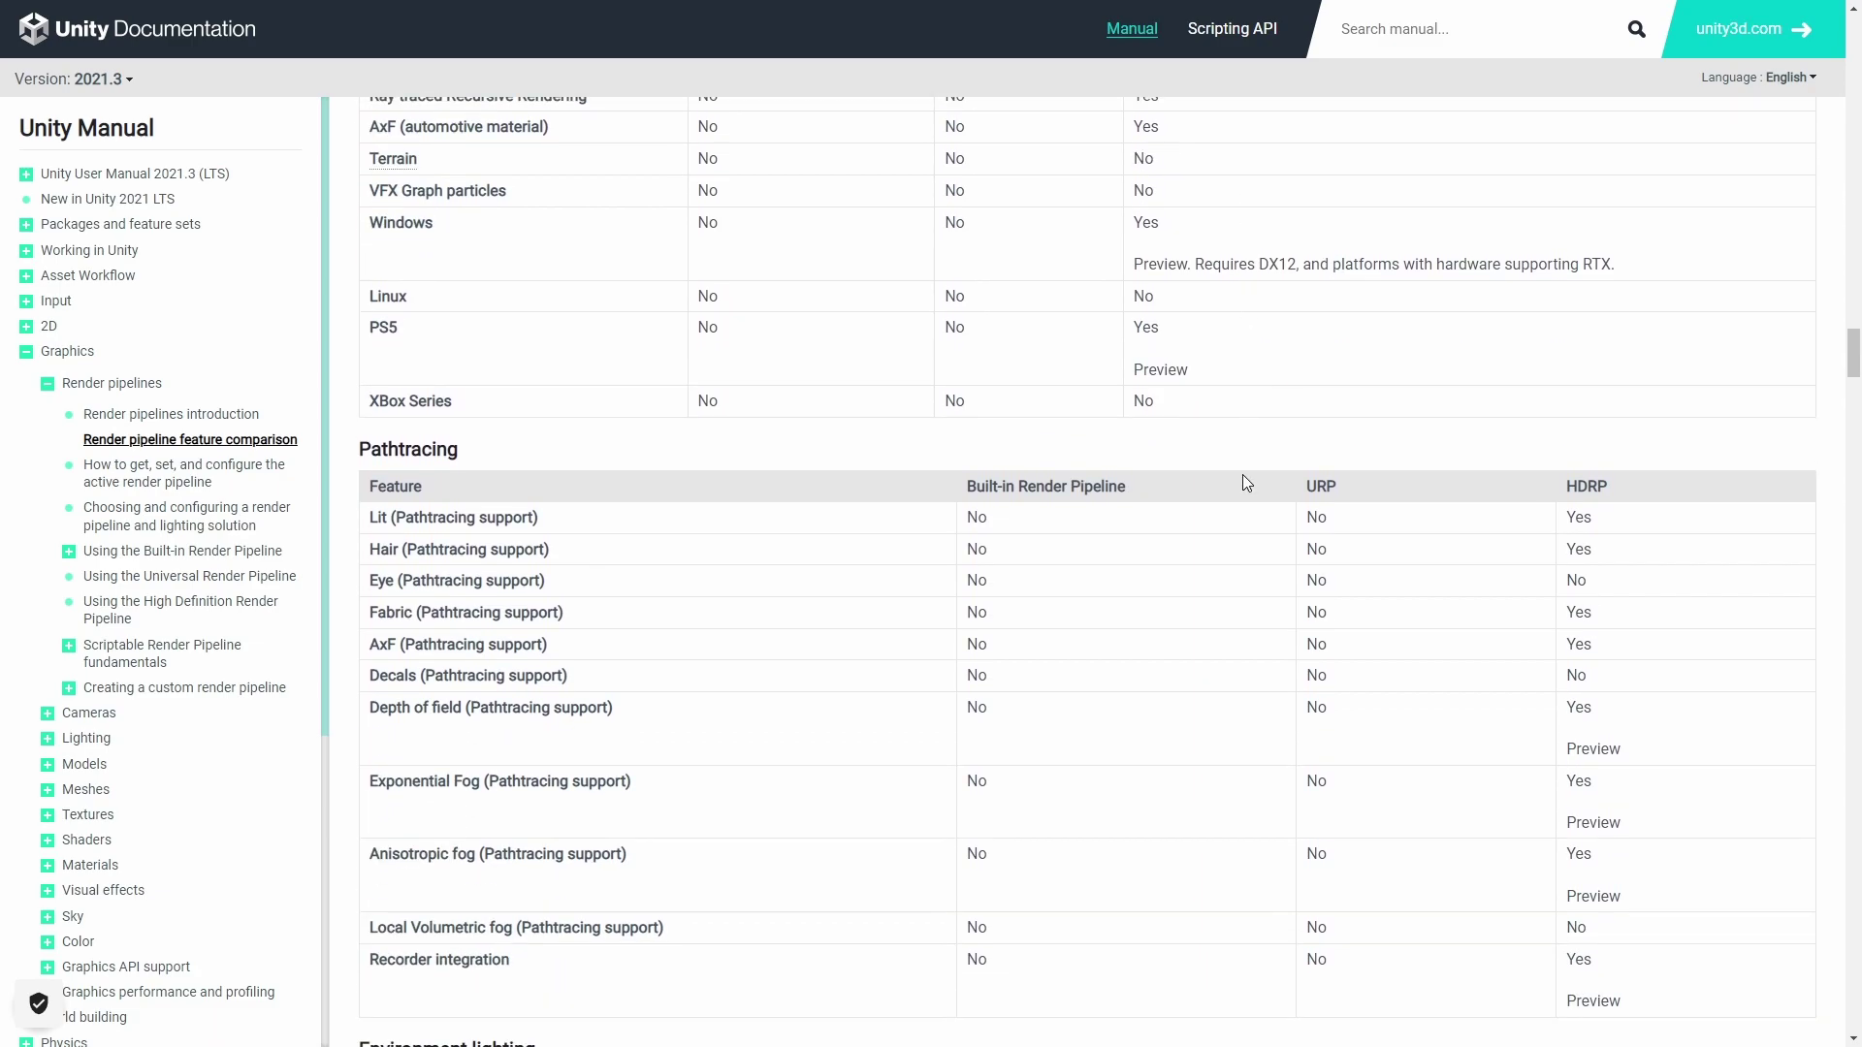
scroll(1246, 475, "down", 1)
scroll(1246, 477, "down", 2)
scroll(1247, 482, "down", 2)
scroll(1247, 482, "down", 2)
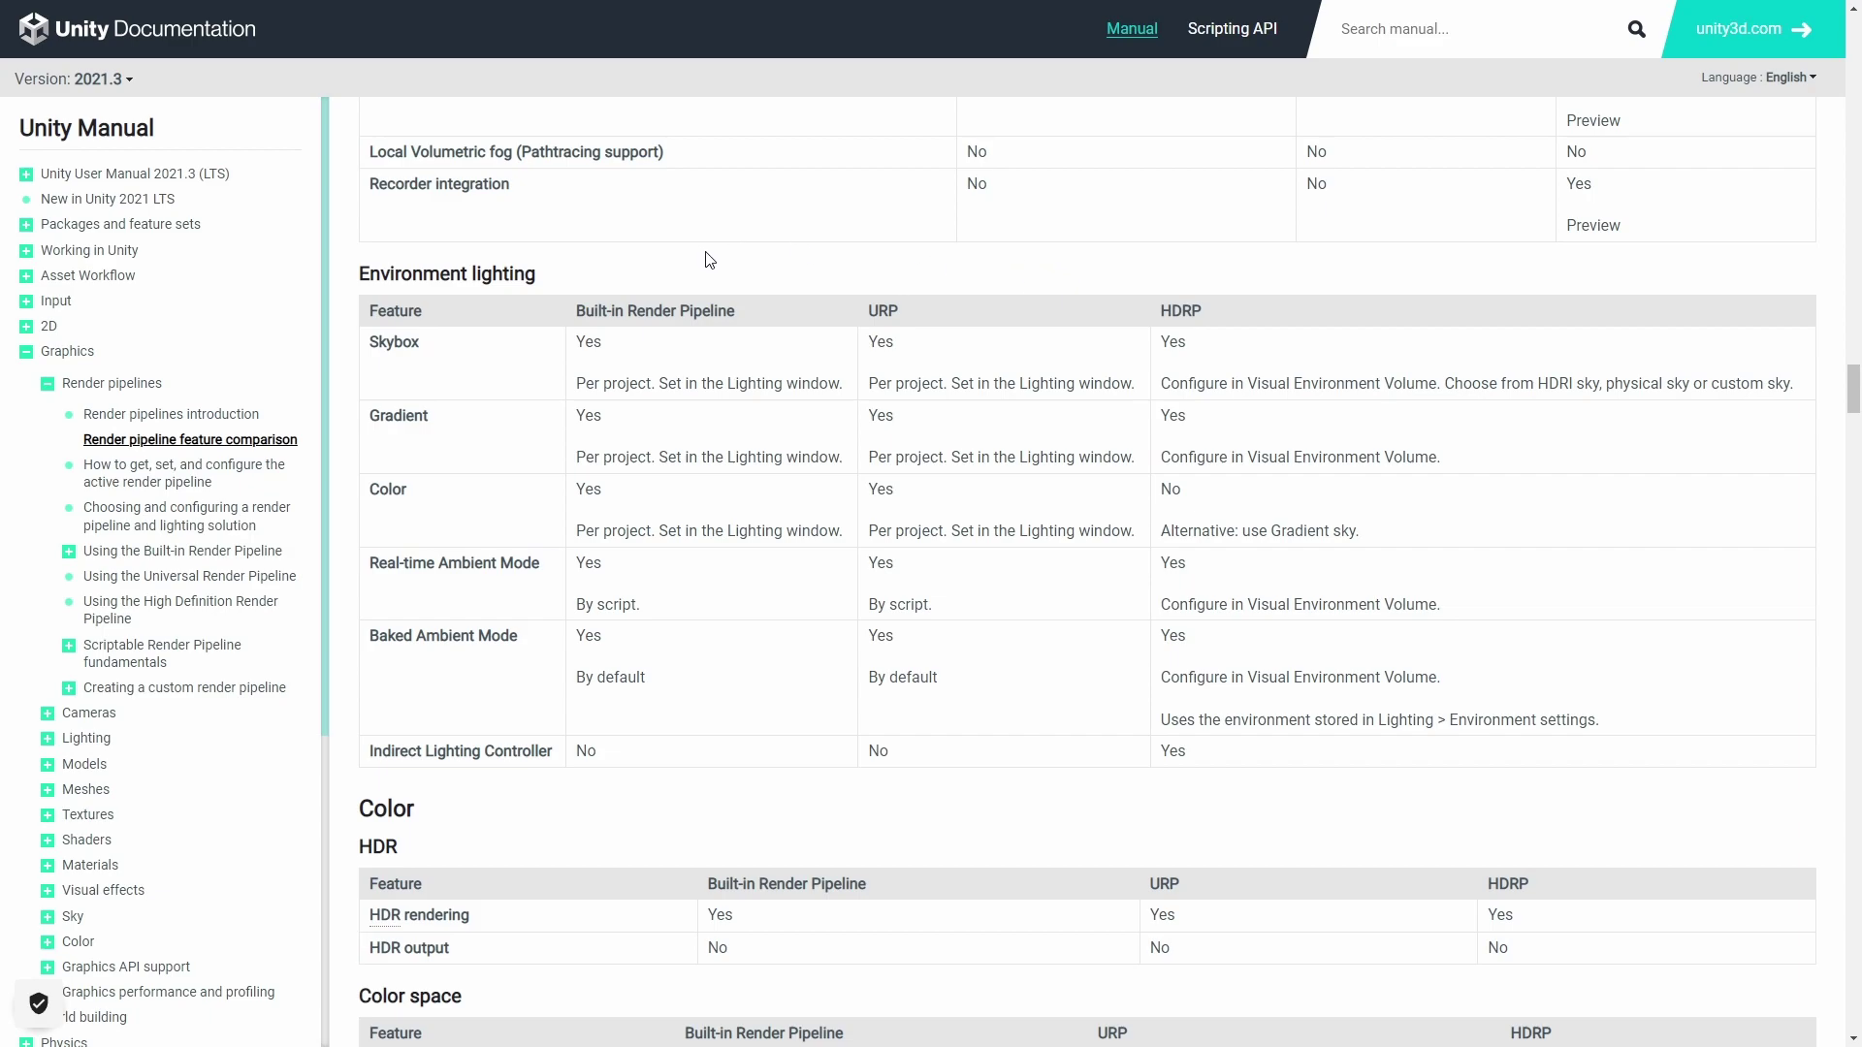
scroll(836, 320, "up", 2)
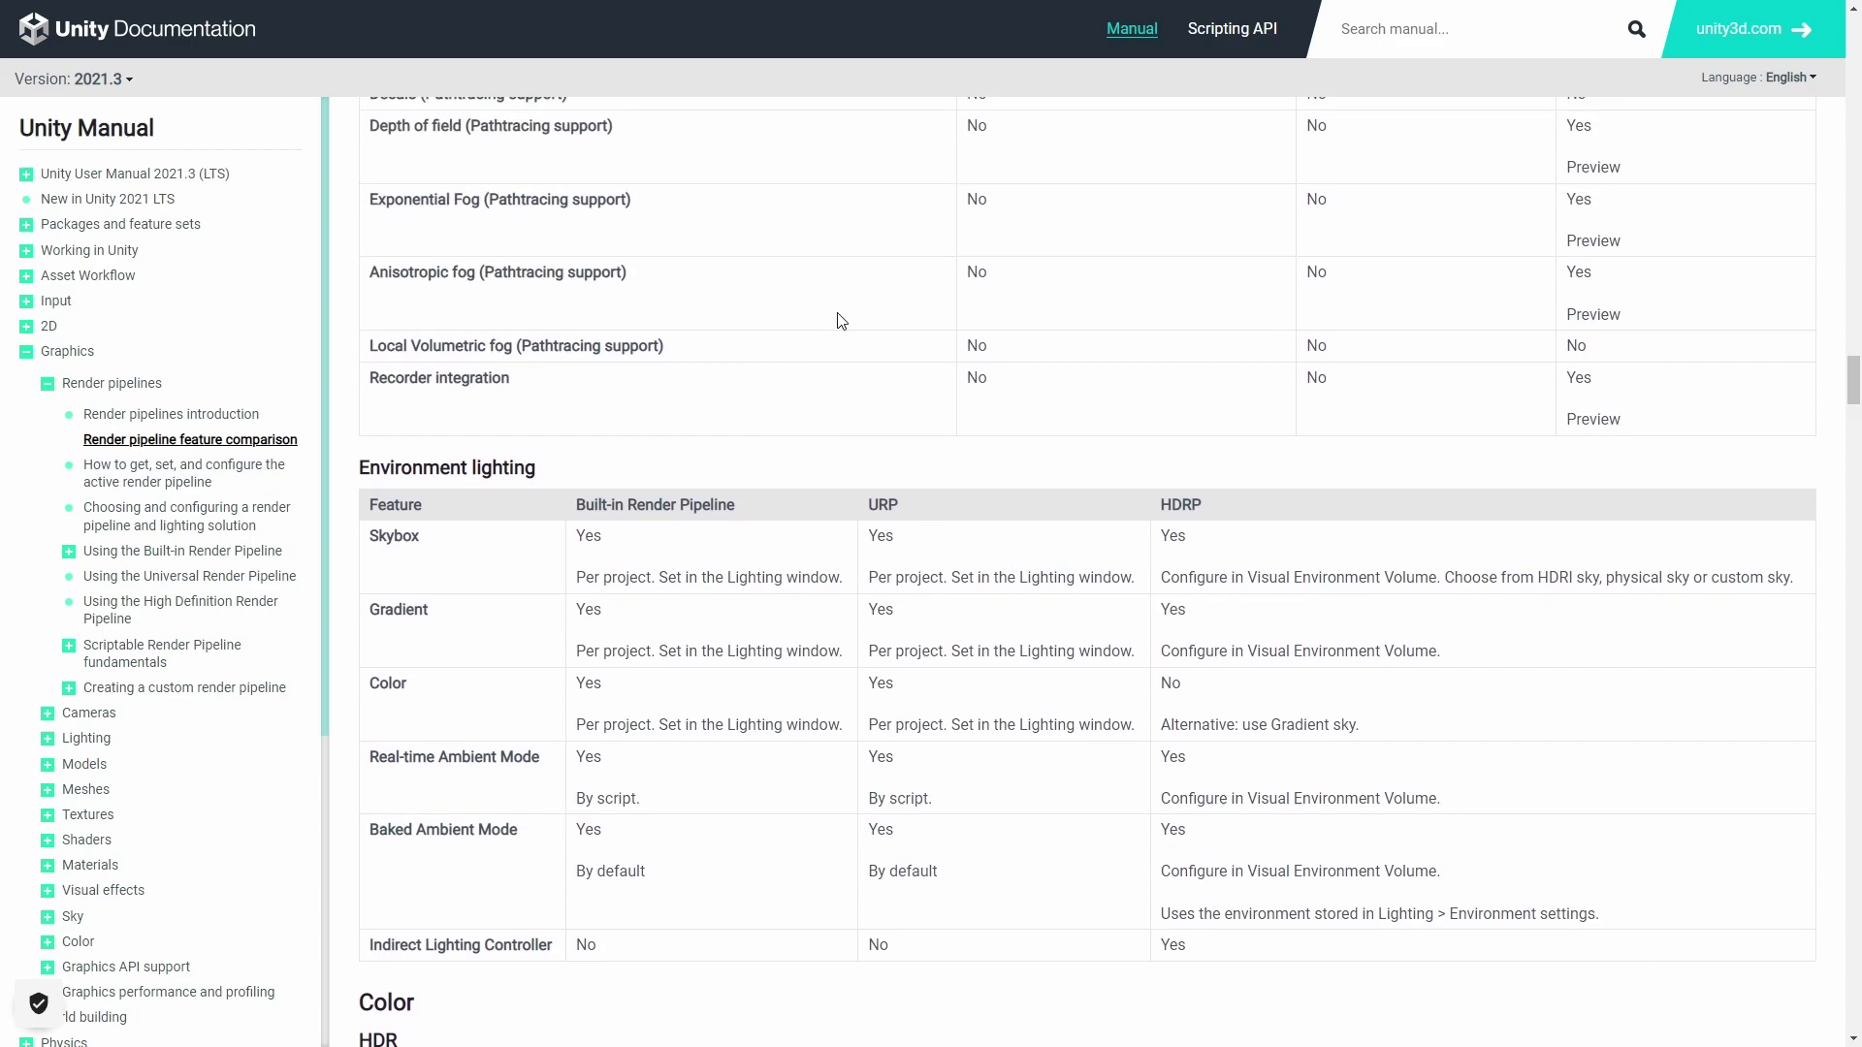
scroll(866, 392, "up", 2)
scroll(866, 397, "up", 1)
scroll(947, 415, "down", 3)
scroll(945, 417, "down", 3)
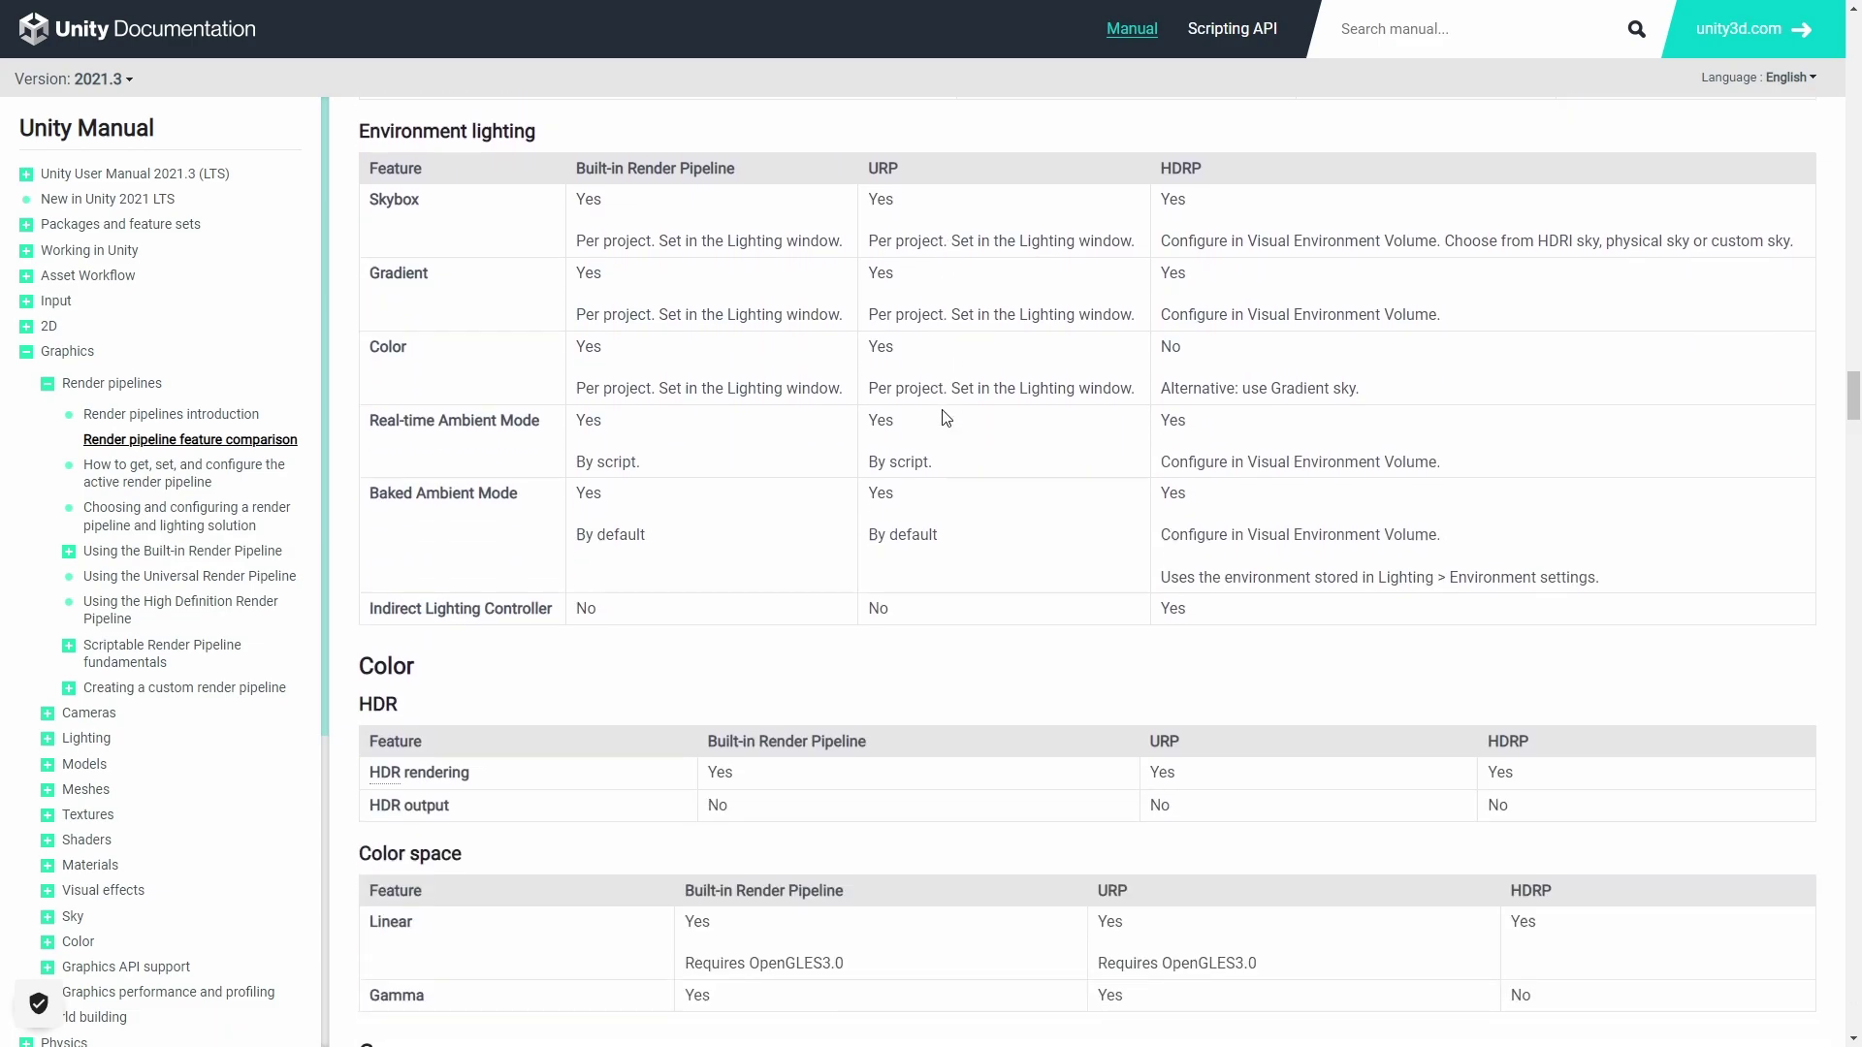
scroll(946, 419, "down", 1)
scroll(946, 417, "down", 4)
scroll(933, 412, "down", 2)
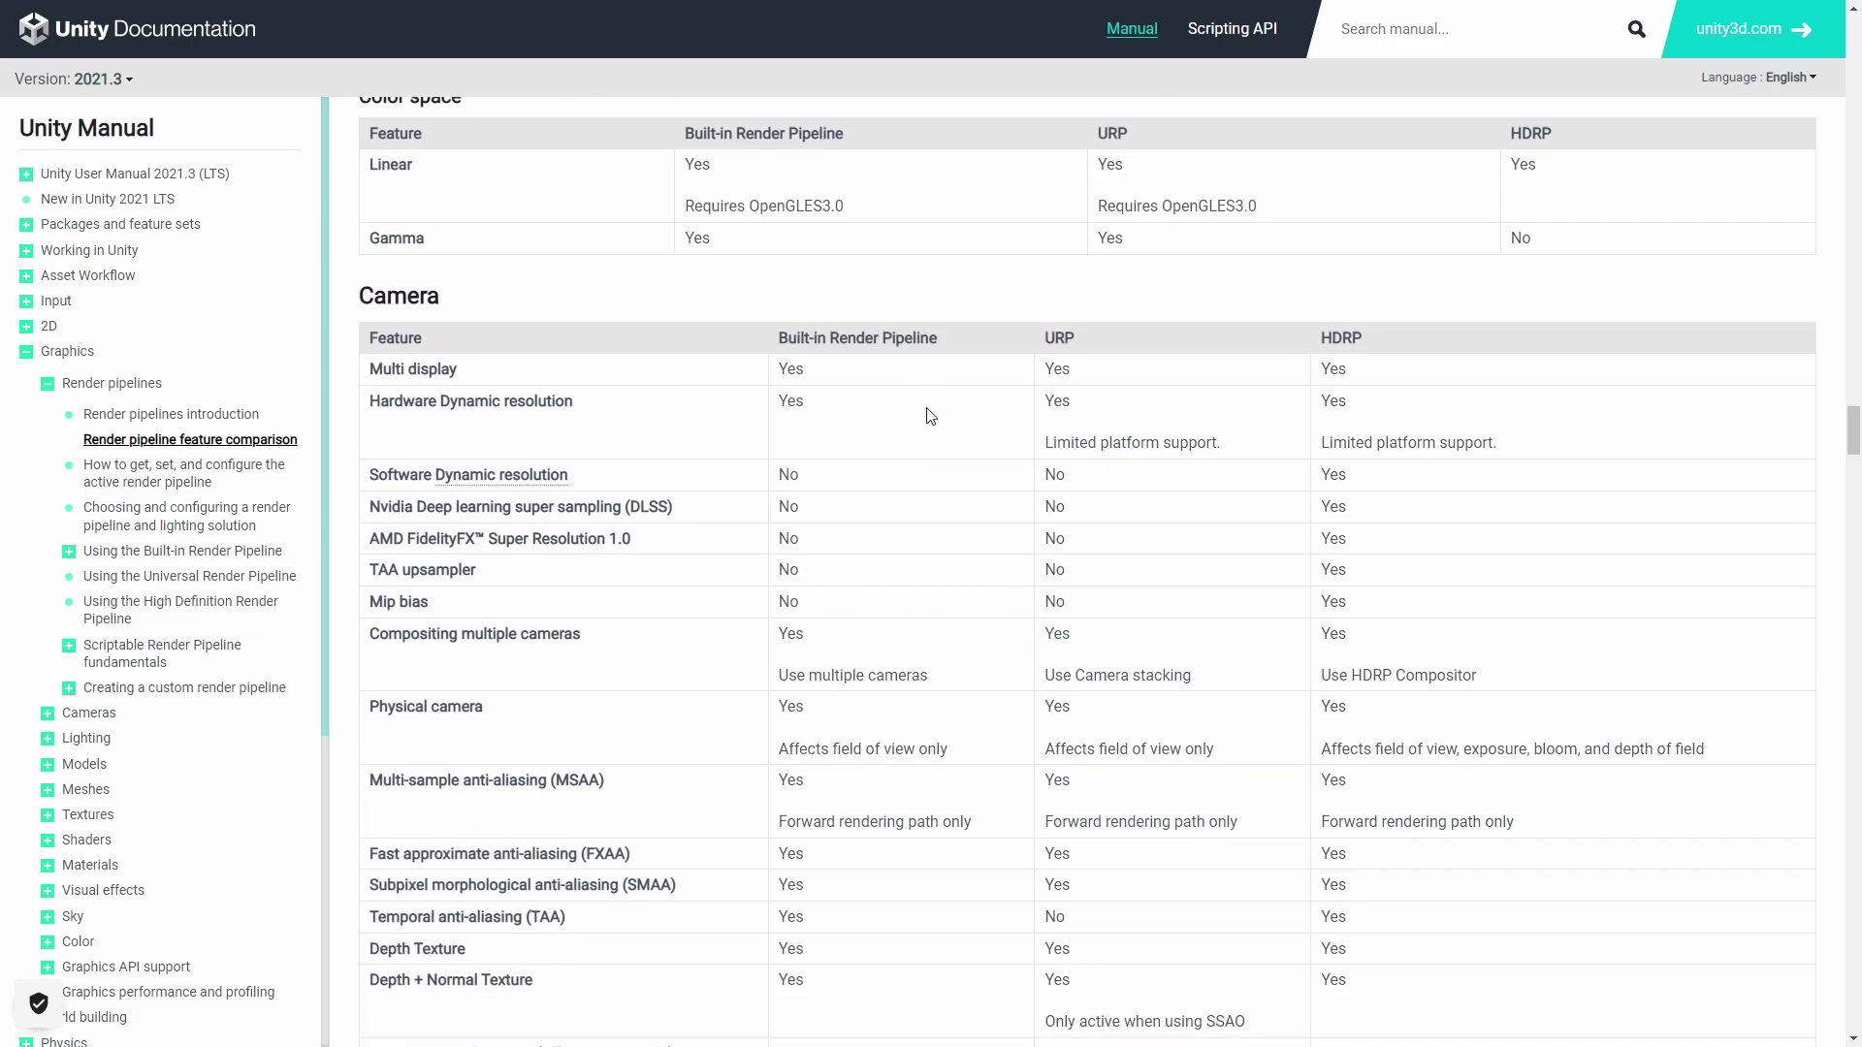
scroll(921, 407, "down", 1)
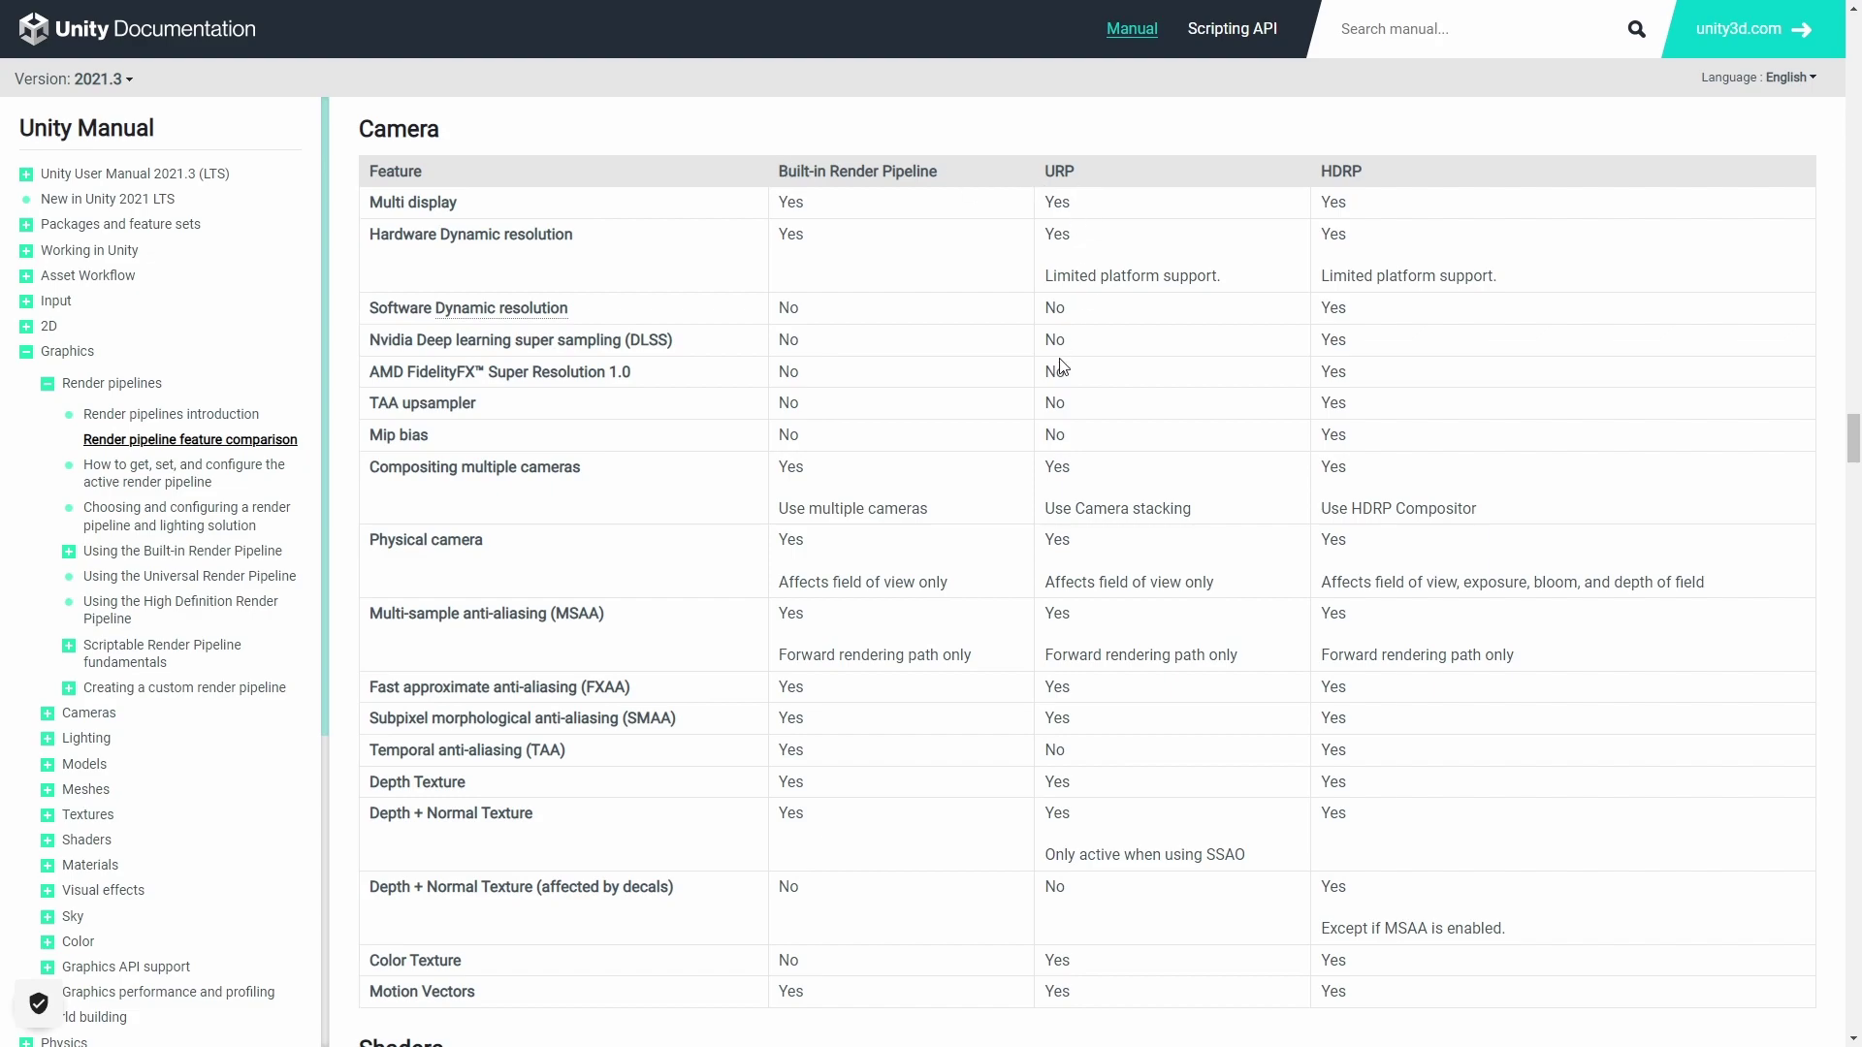
scroll(1090, 383, "down", 1)
scroll(979, 475, "down", 4)
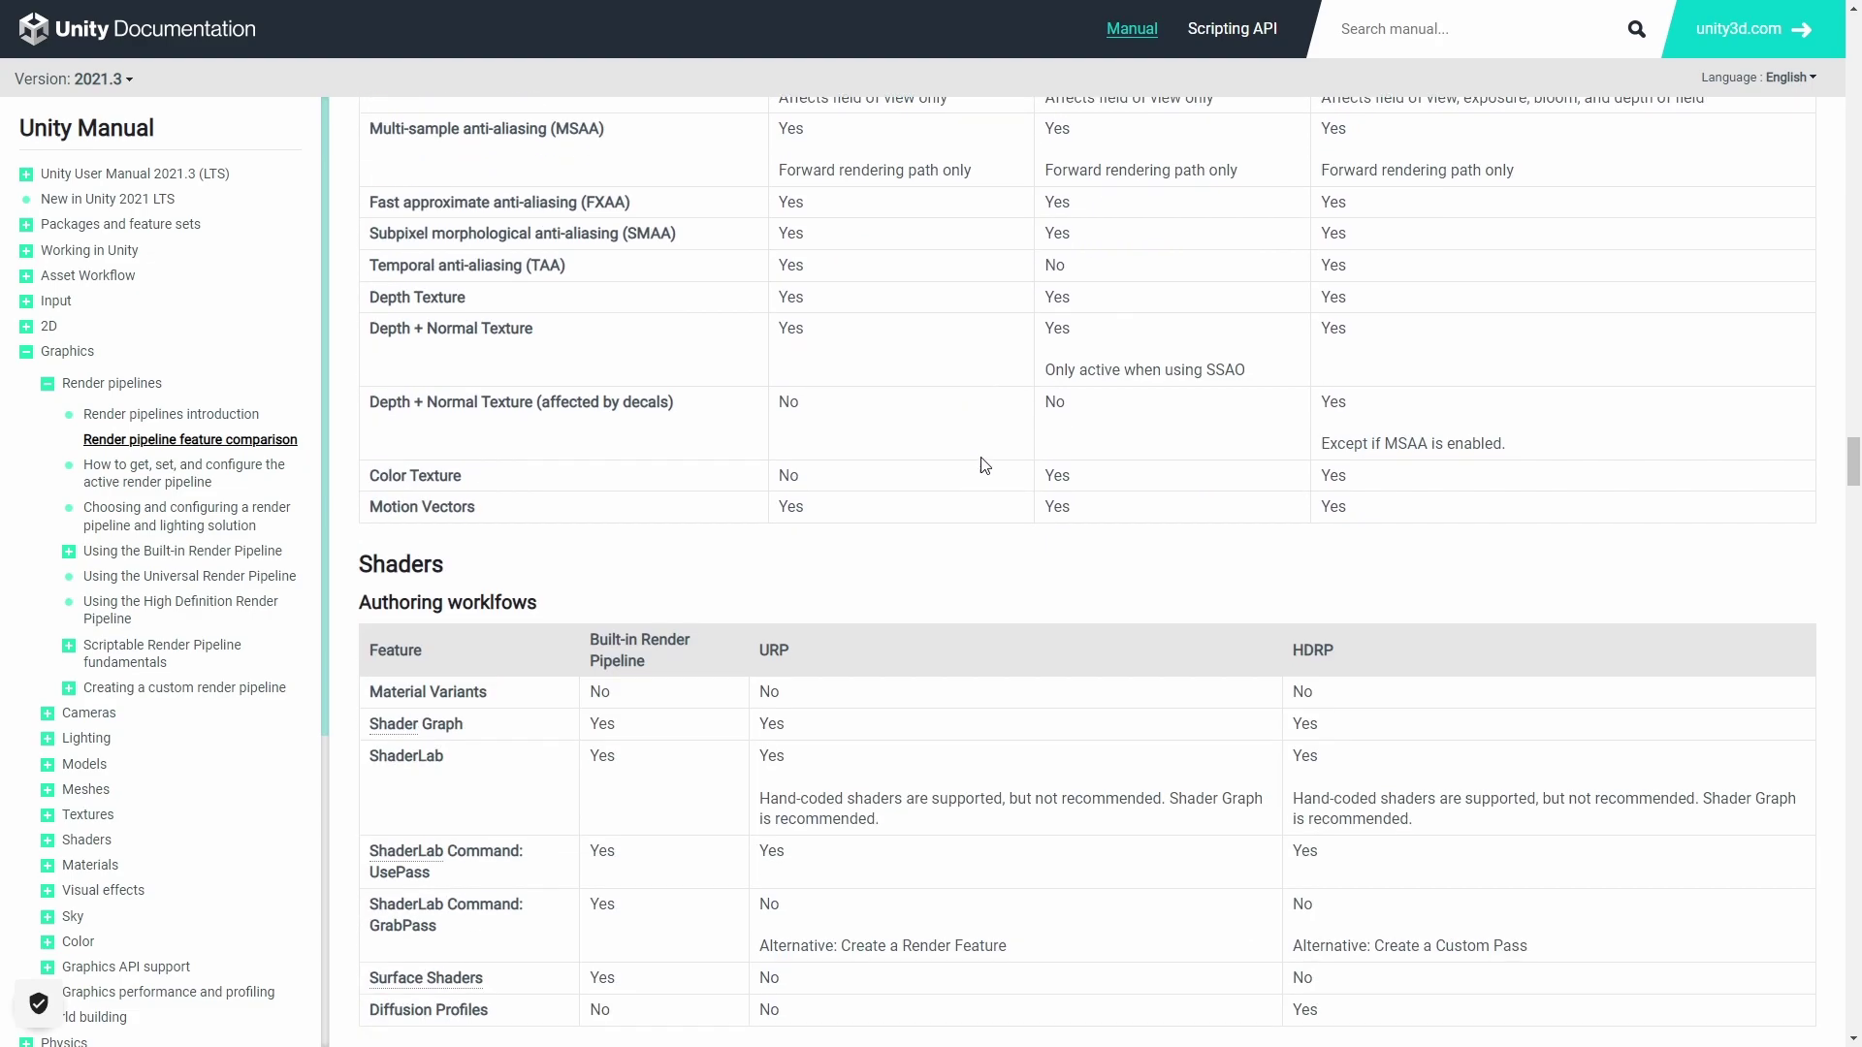
scroll(921, 466, "down", 2)
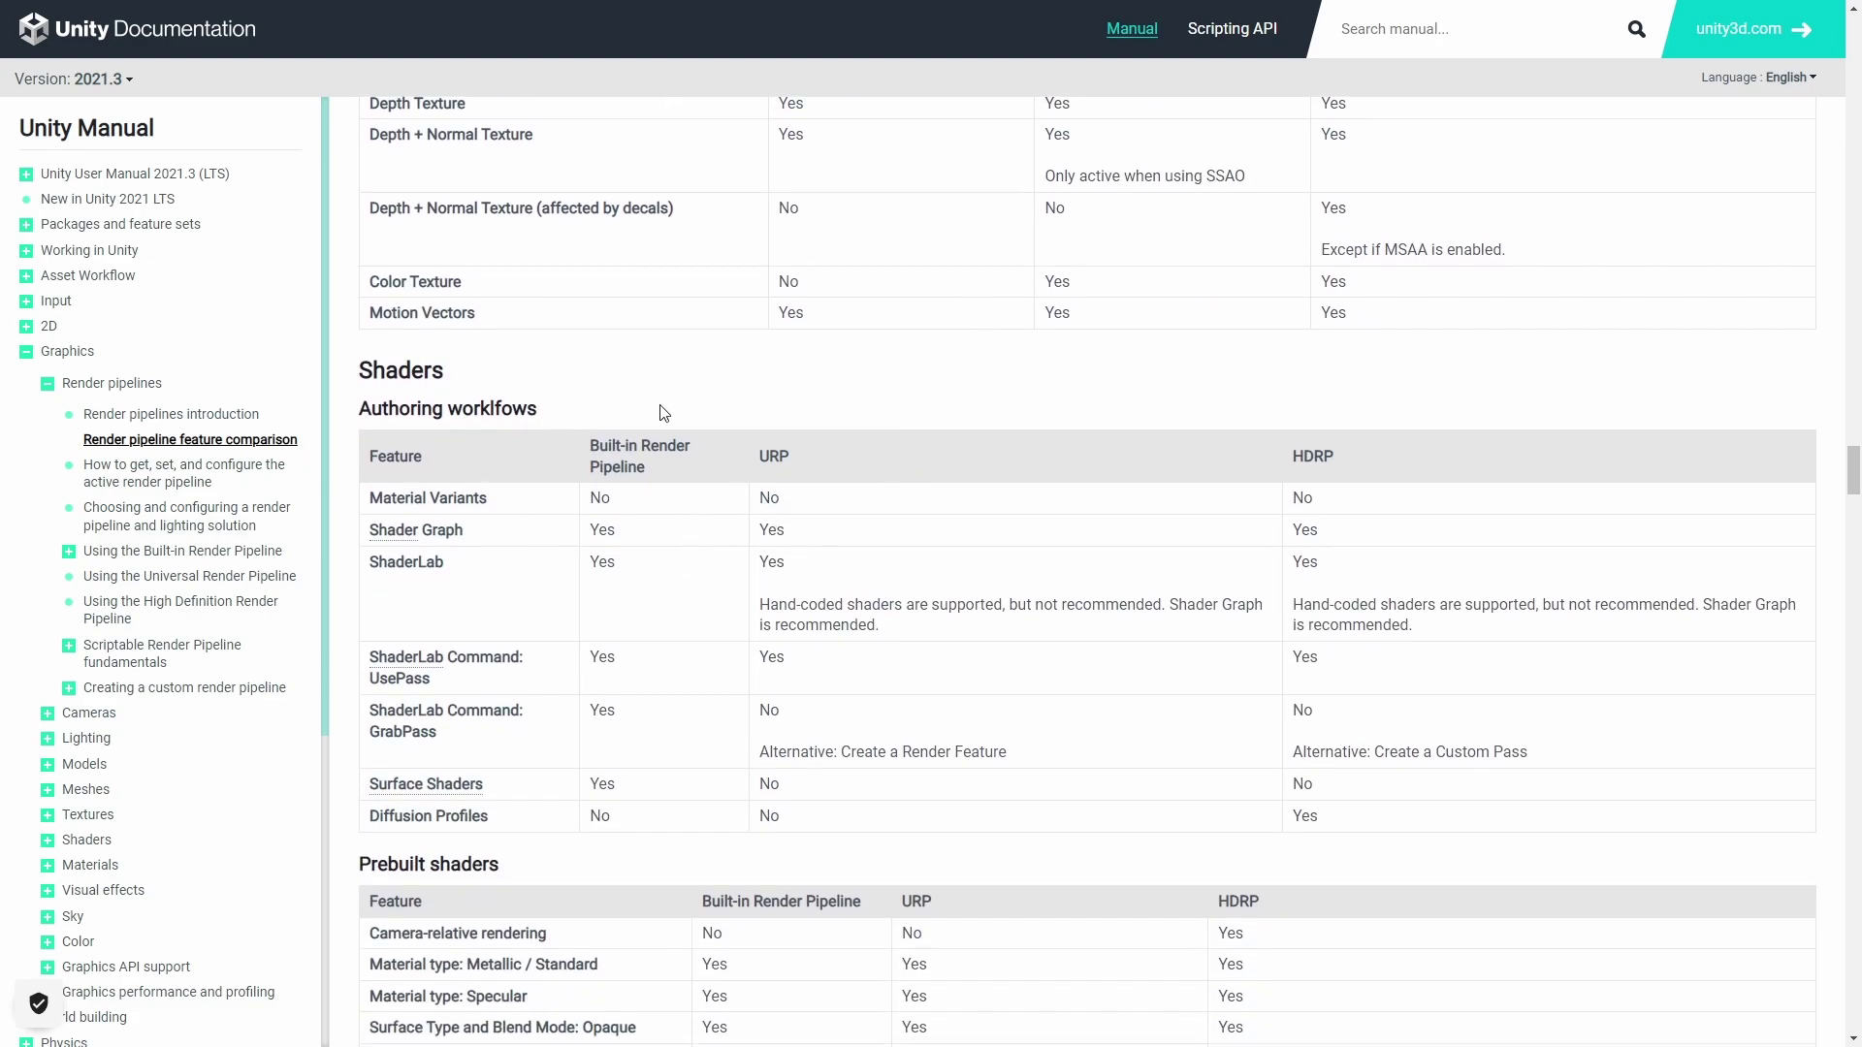
scroll(846, 501, "down", 3)
scroll(1304, 427, "down", 1)
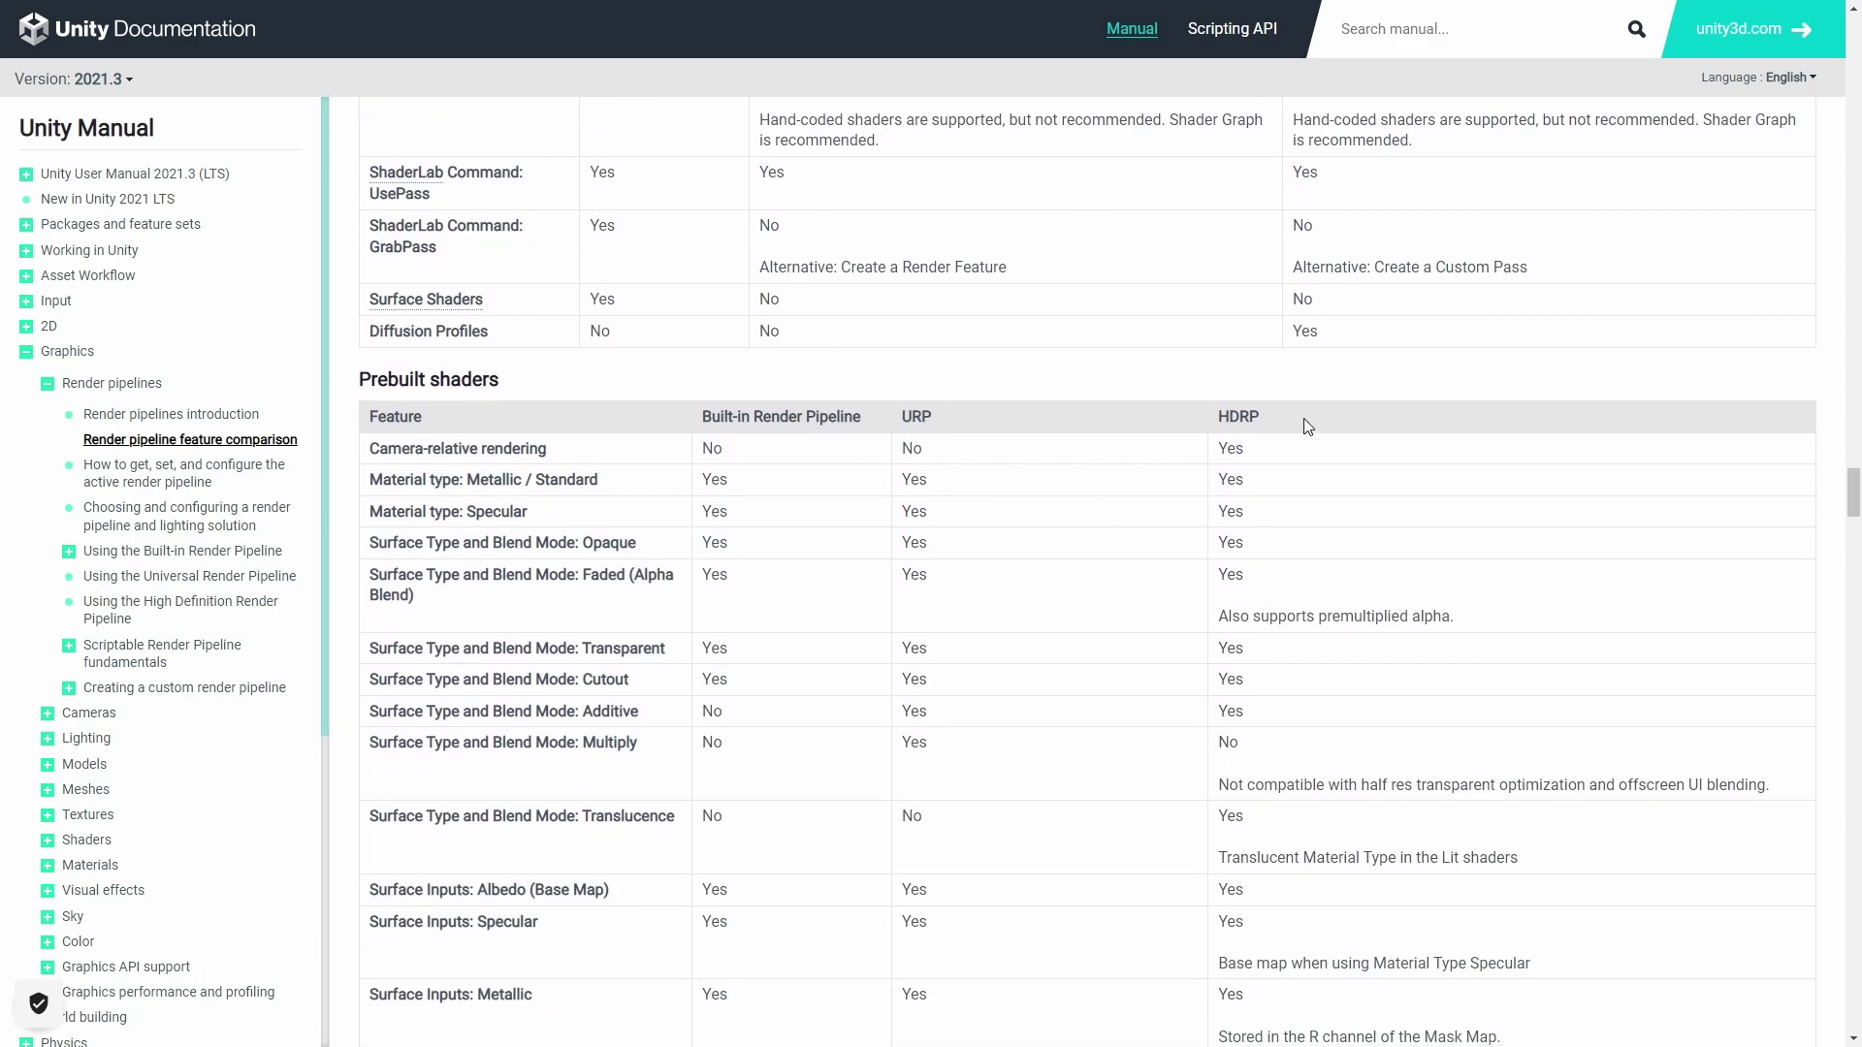
scroll(1289, 456, "down", 3)
scroll(1290, 465, "down", 1)
scroll(1291, 463, "down", 3)
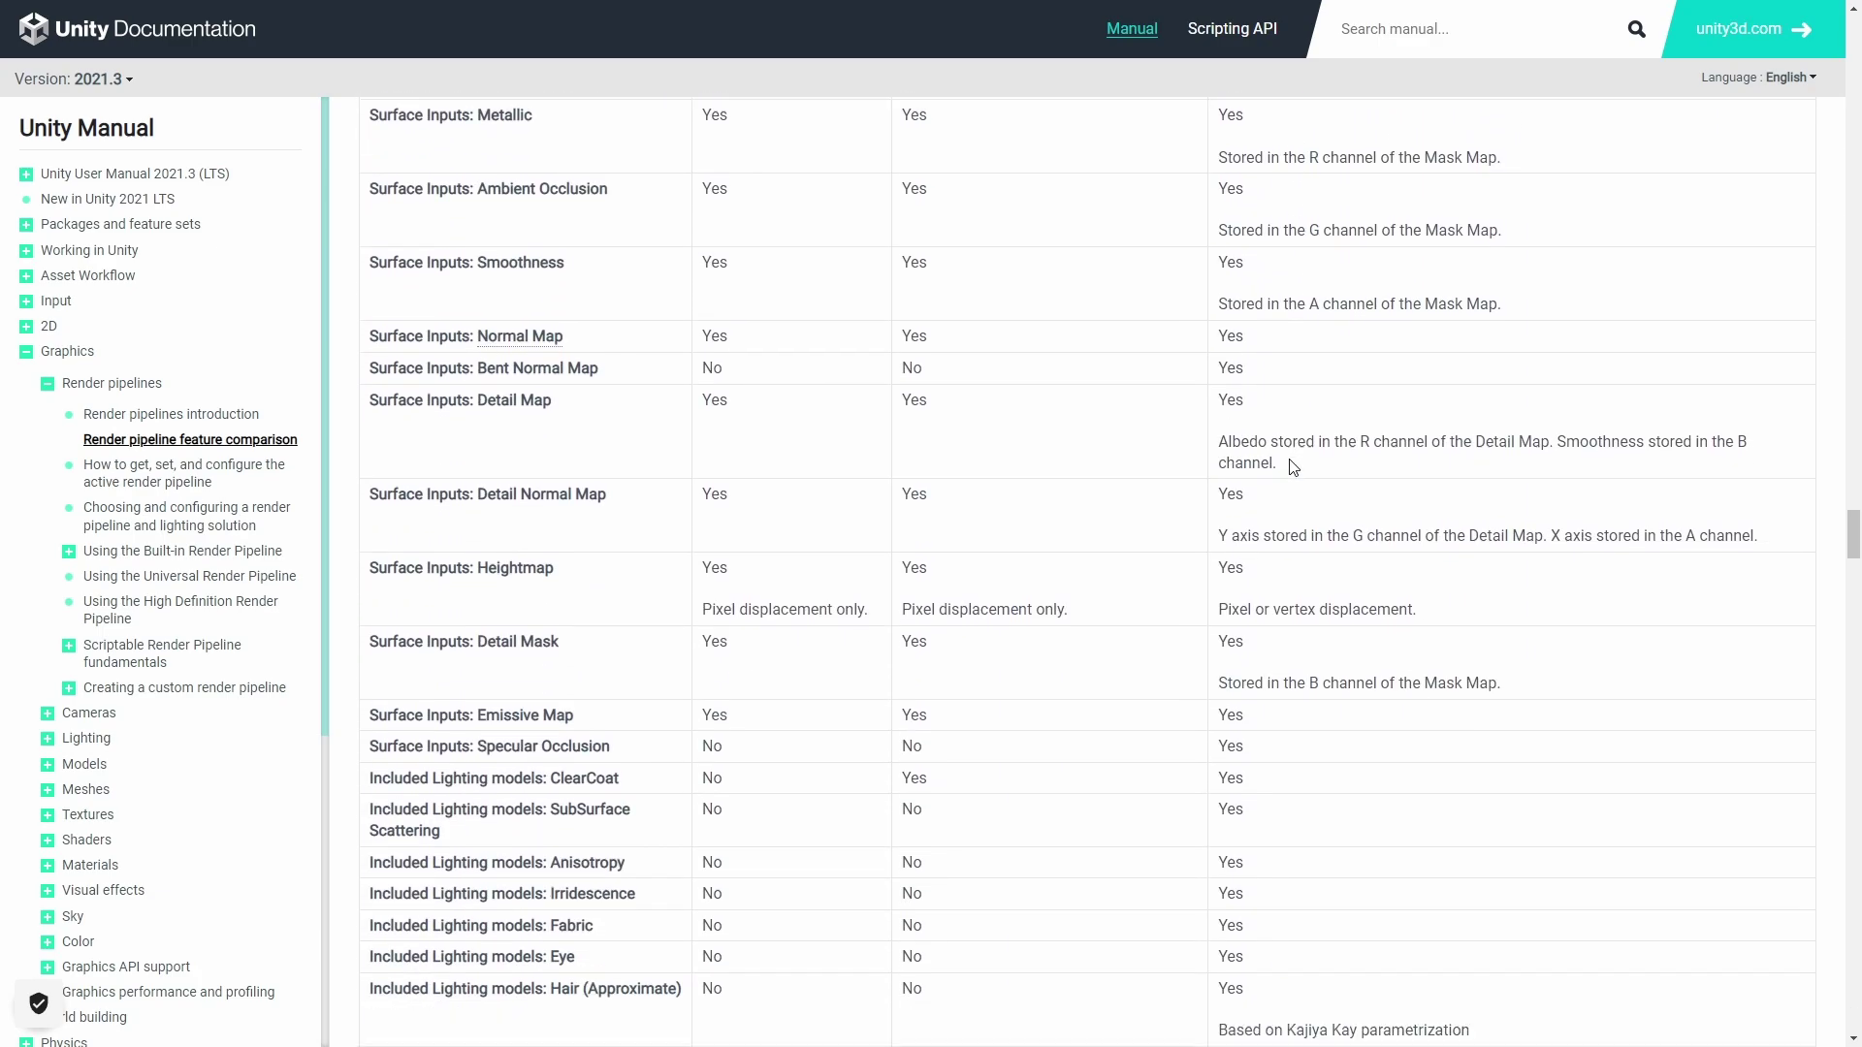
scroll(1294, 461, "down", 2)
scroll(1343, 538, "down", 1)
scroll(1353, 540, "down", 2)
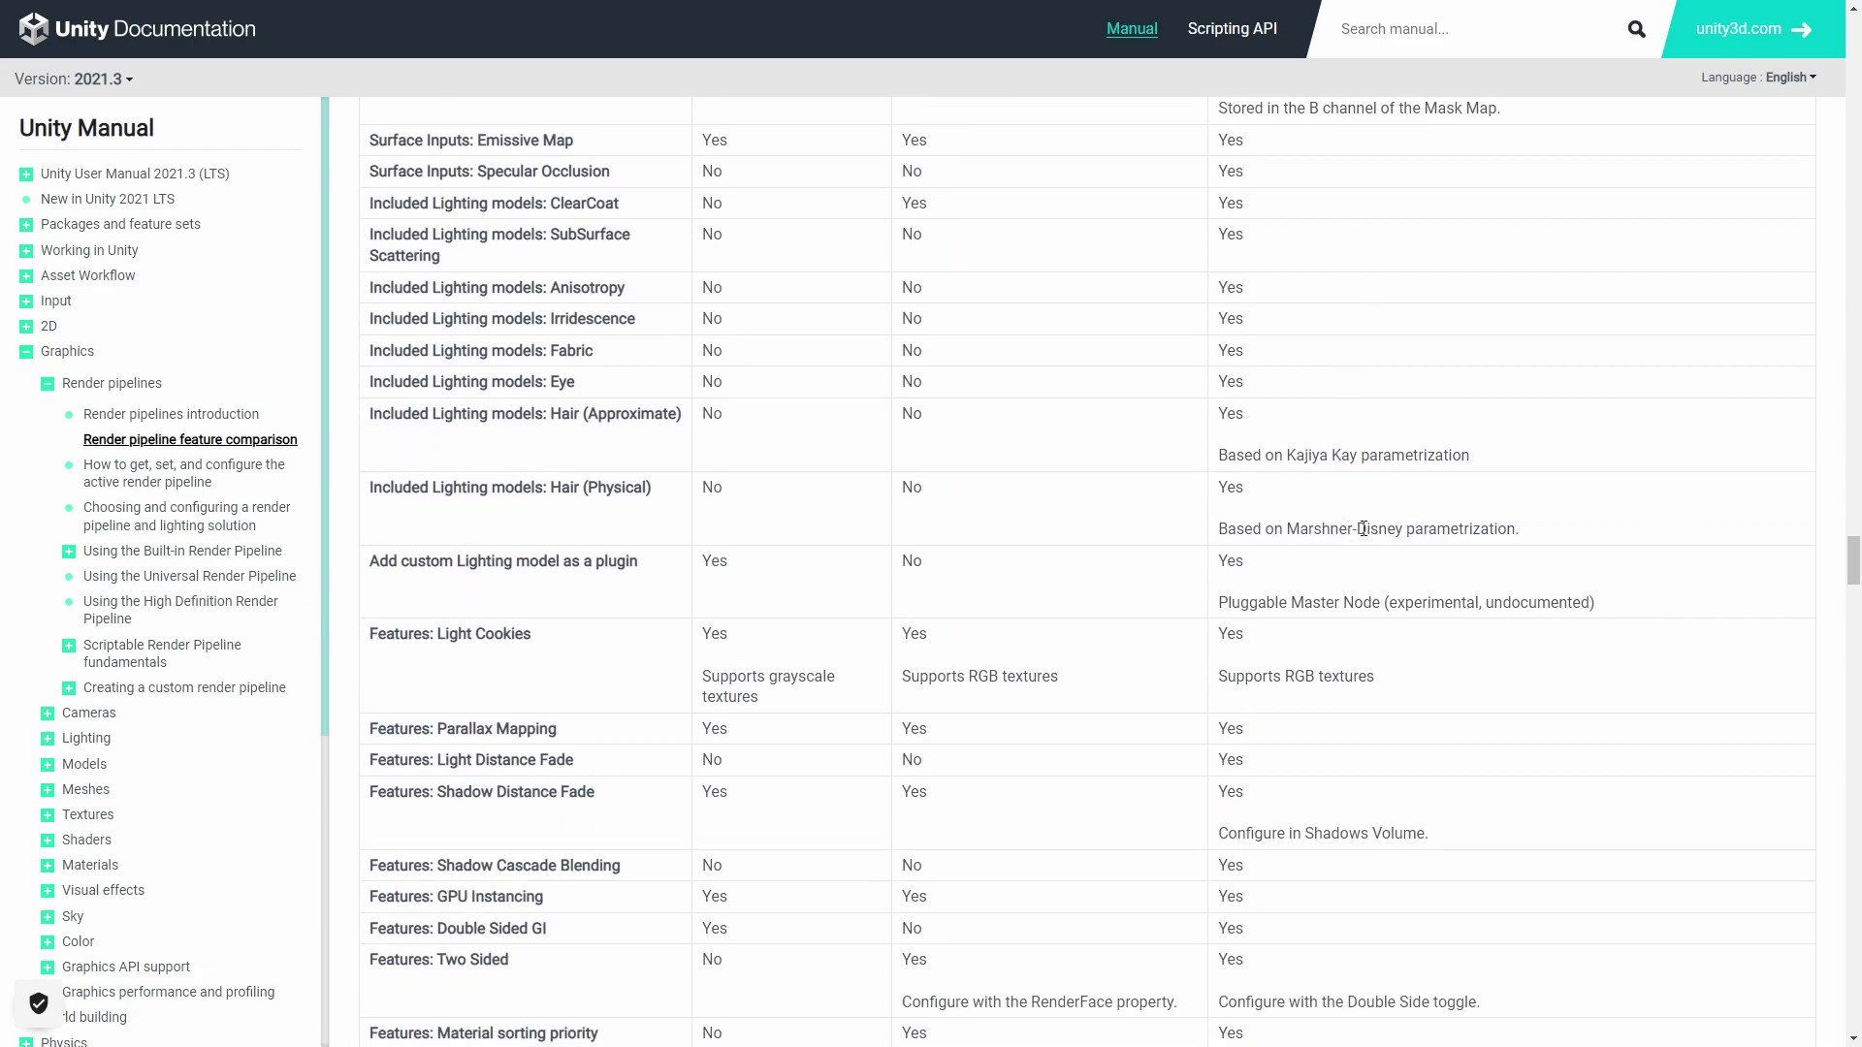
scroll(1367, 531, "down", 1)
scroll(1372, 529, "down", 4)
scroll(1392, 552, "down", 2)
scroll(1396, 560, "down", 1)
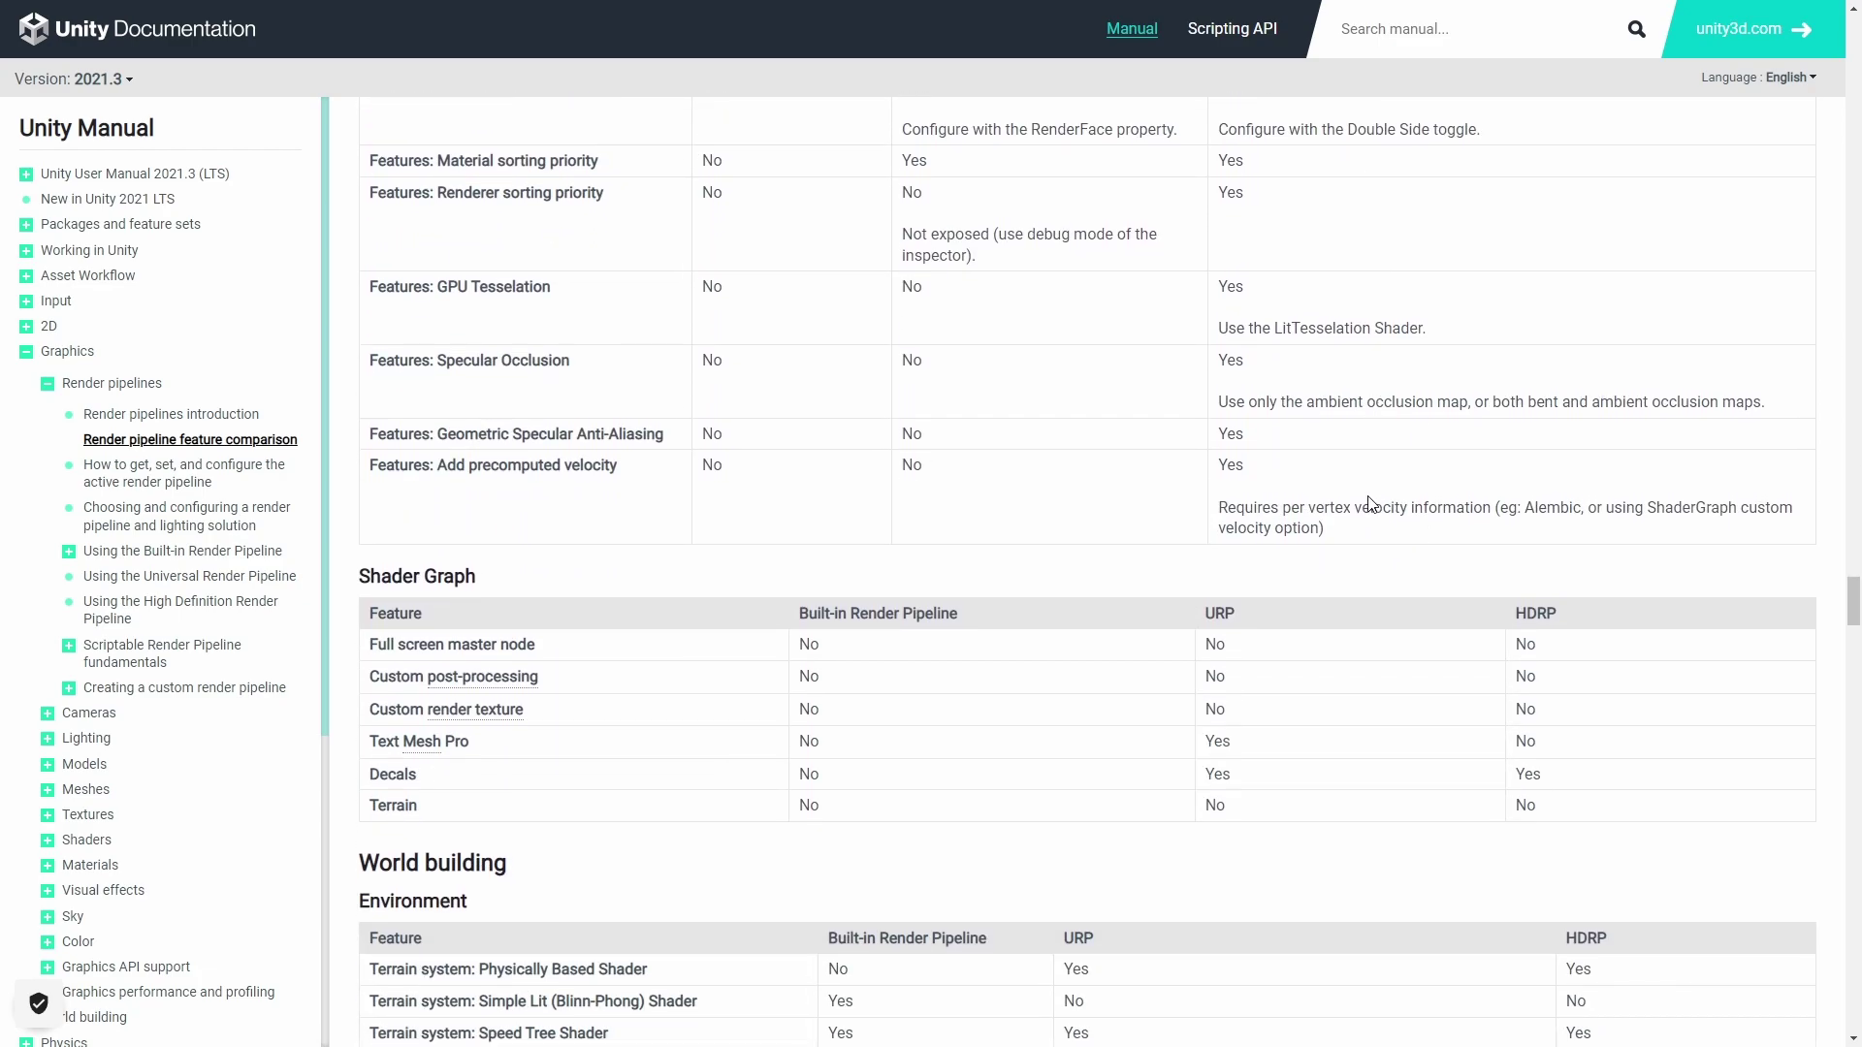
scroll(1384, 432, "down", 1)
scroll(999, 574, "up", 20)
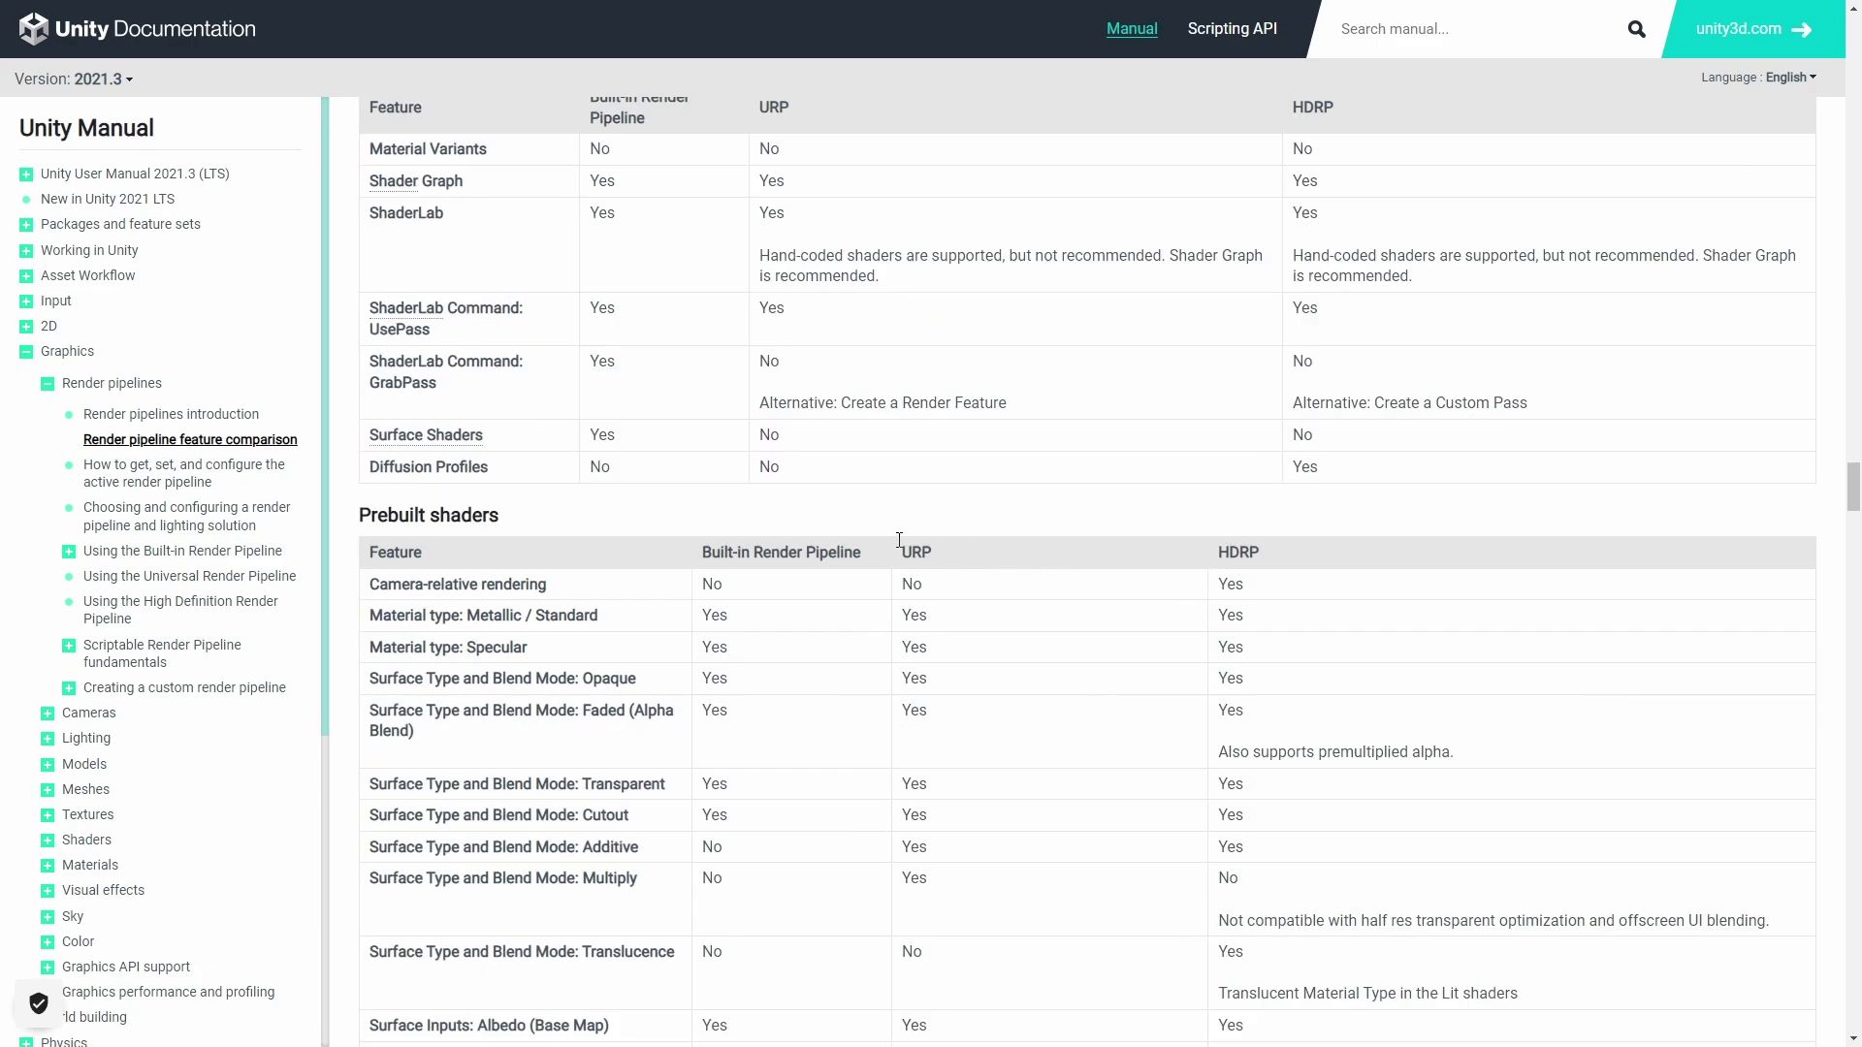
scroll(639, 514, "down", 6)
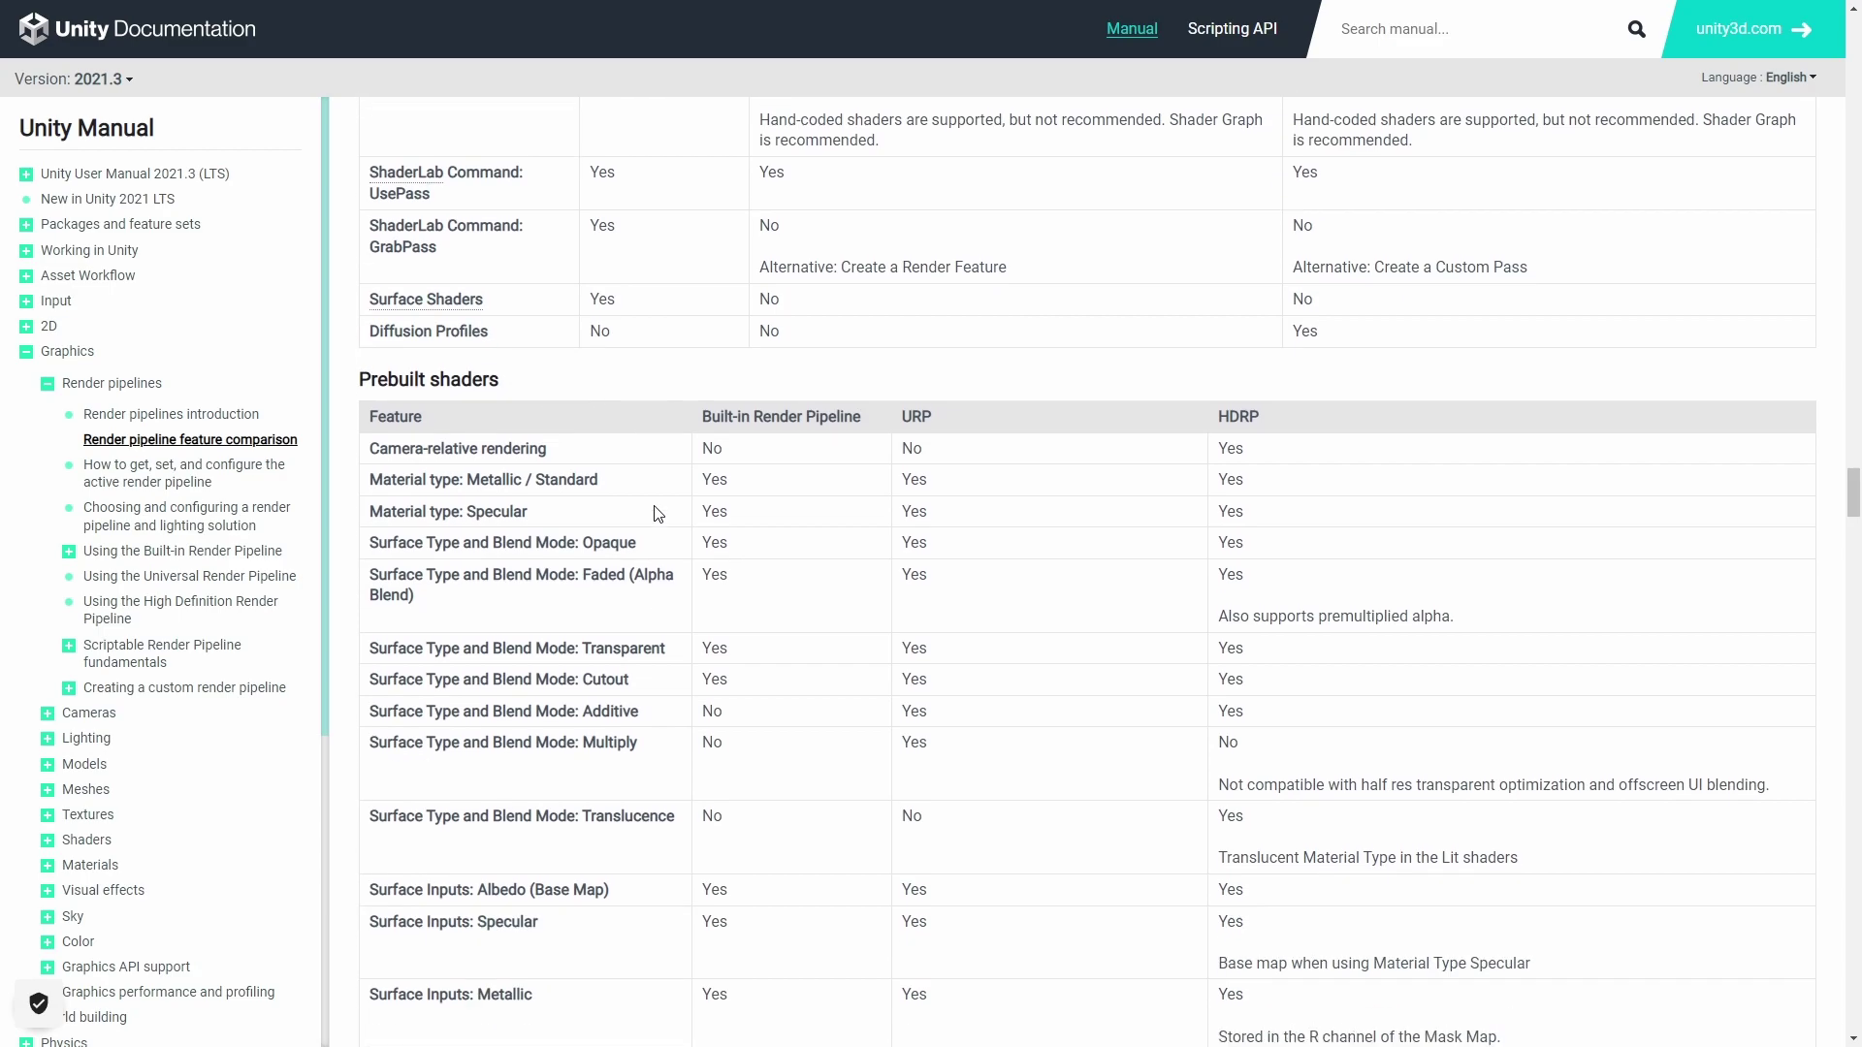
scroll(710, 504, "down", 4)
scroll(737, 507, "down", 3)
scroll(1203, 582, "down", 3)
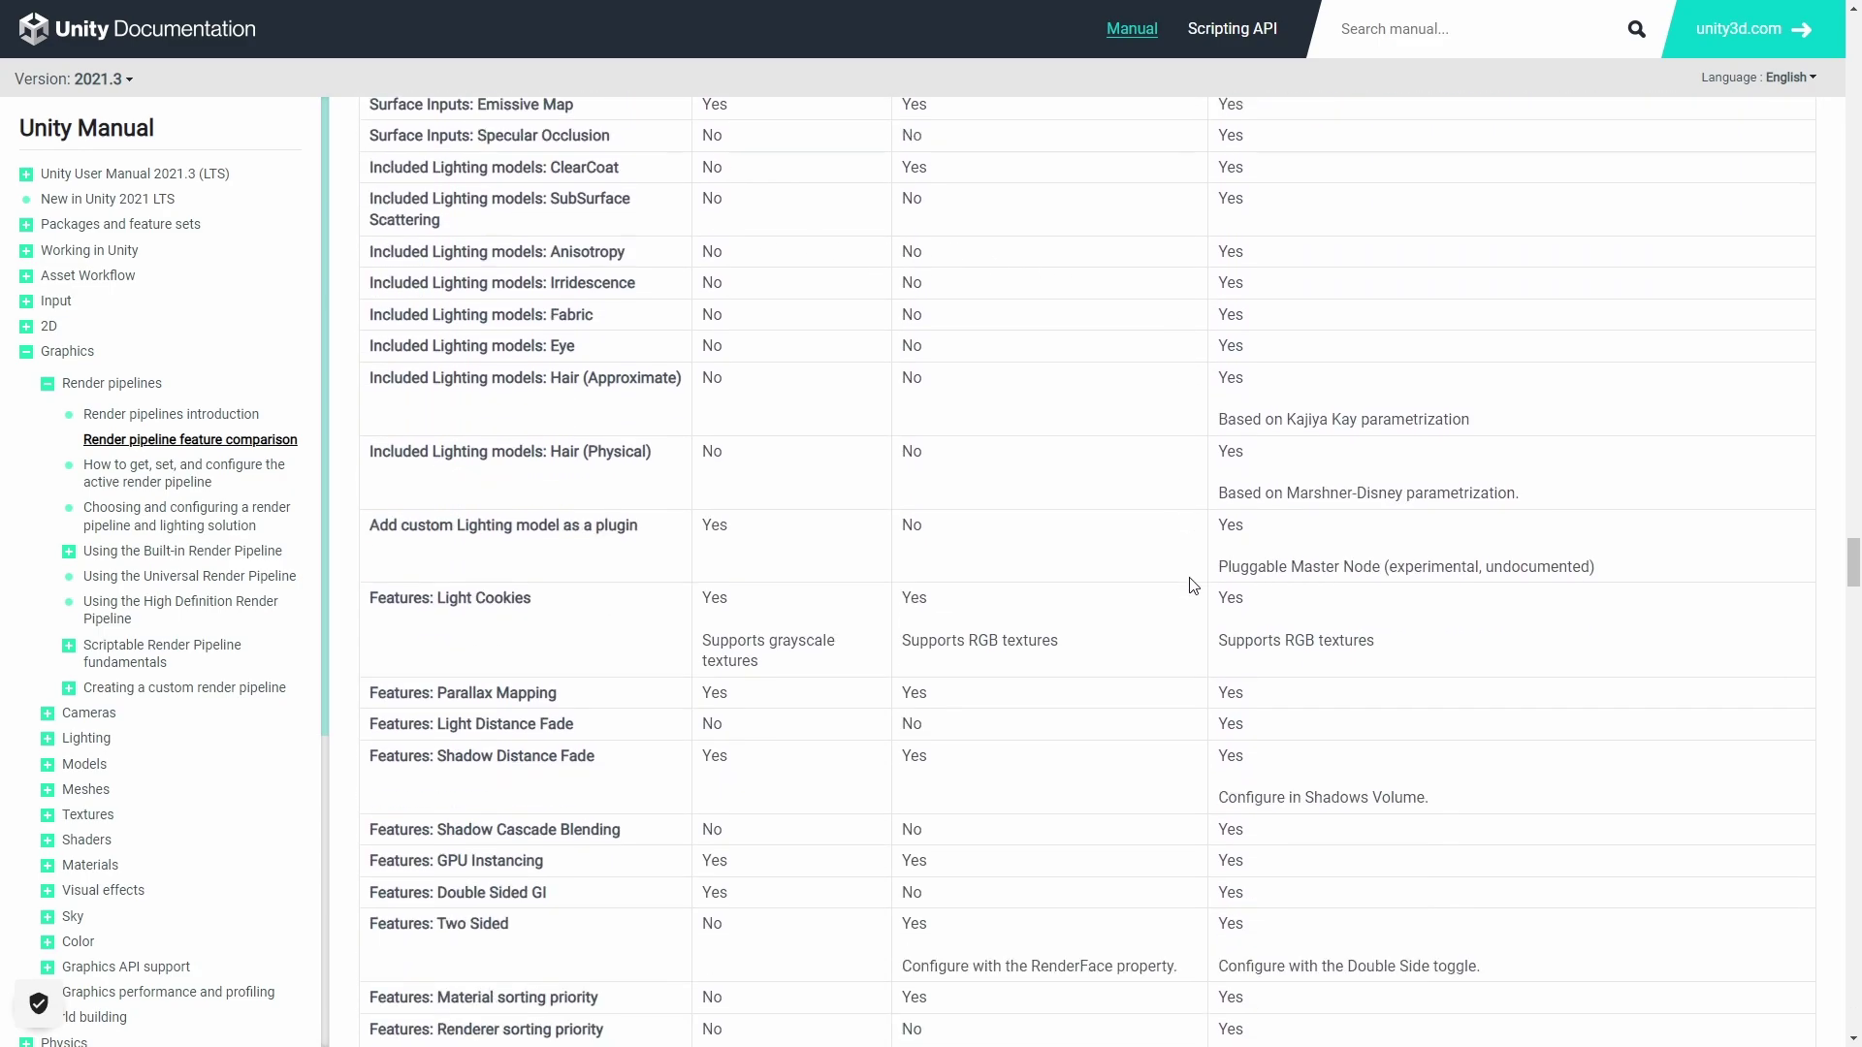
scroll(1305, 657, "down", 2)
scroll(1305, 657, "down", 2)
scroll(1305, 649, "down", 4)
scroll(1313, 635, "up", 1)
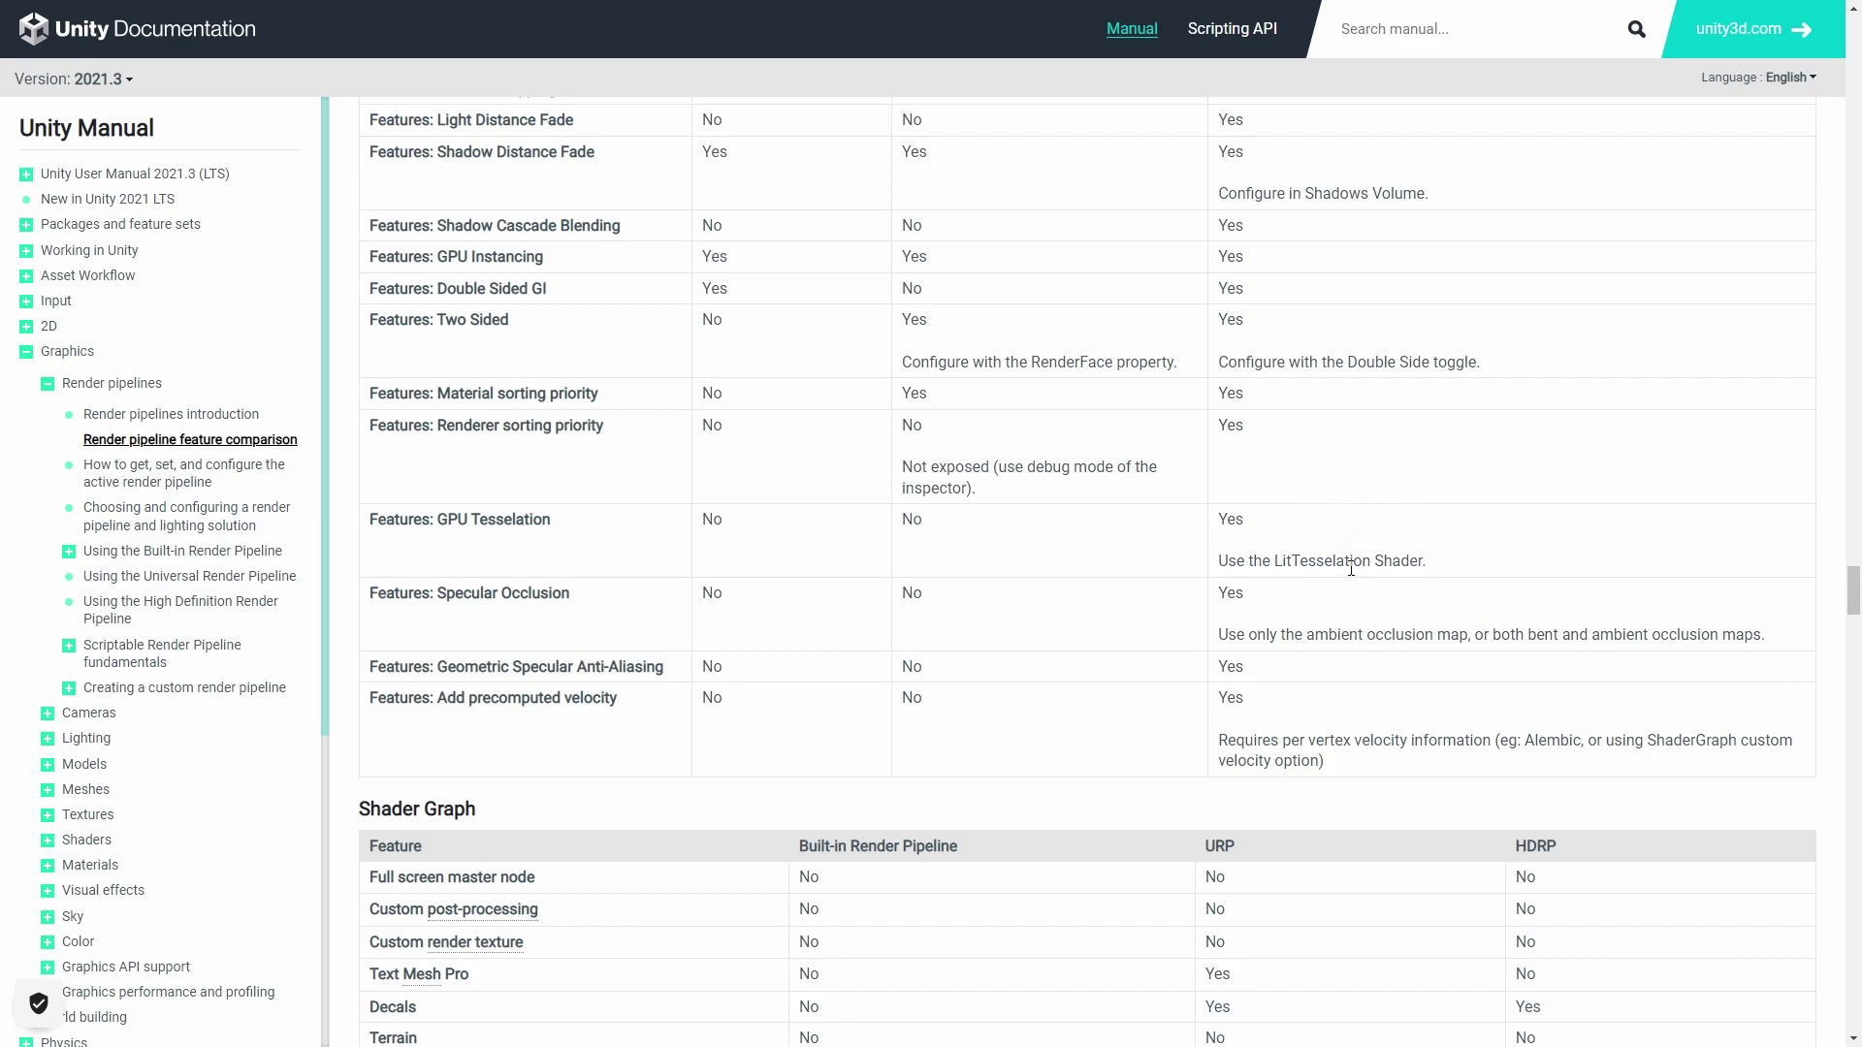
Step: Scroll further down the comparison page to the 2D and UI tables
scroll(1352, 611, "down", 15)
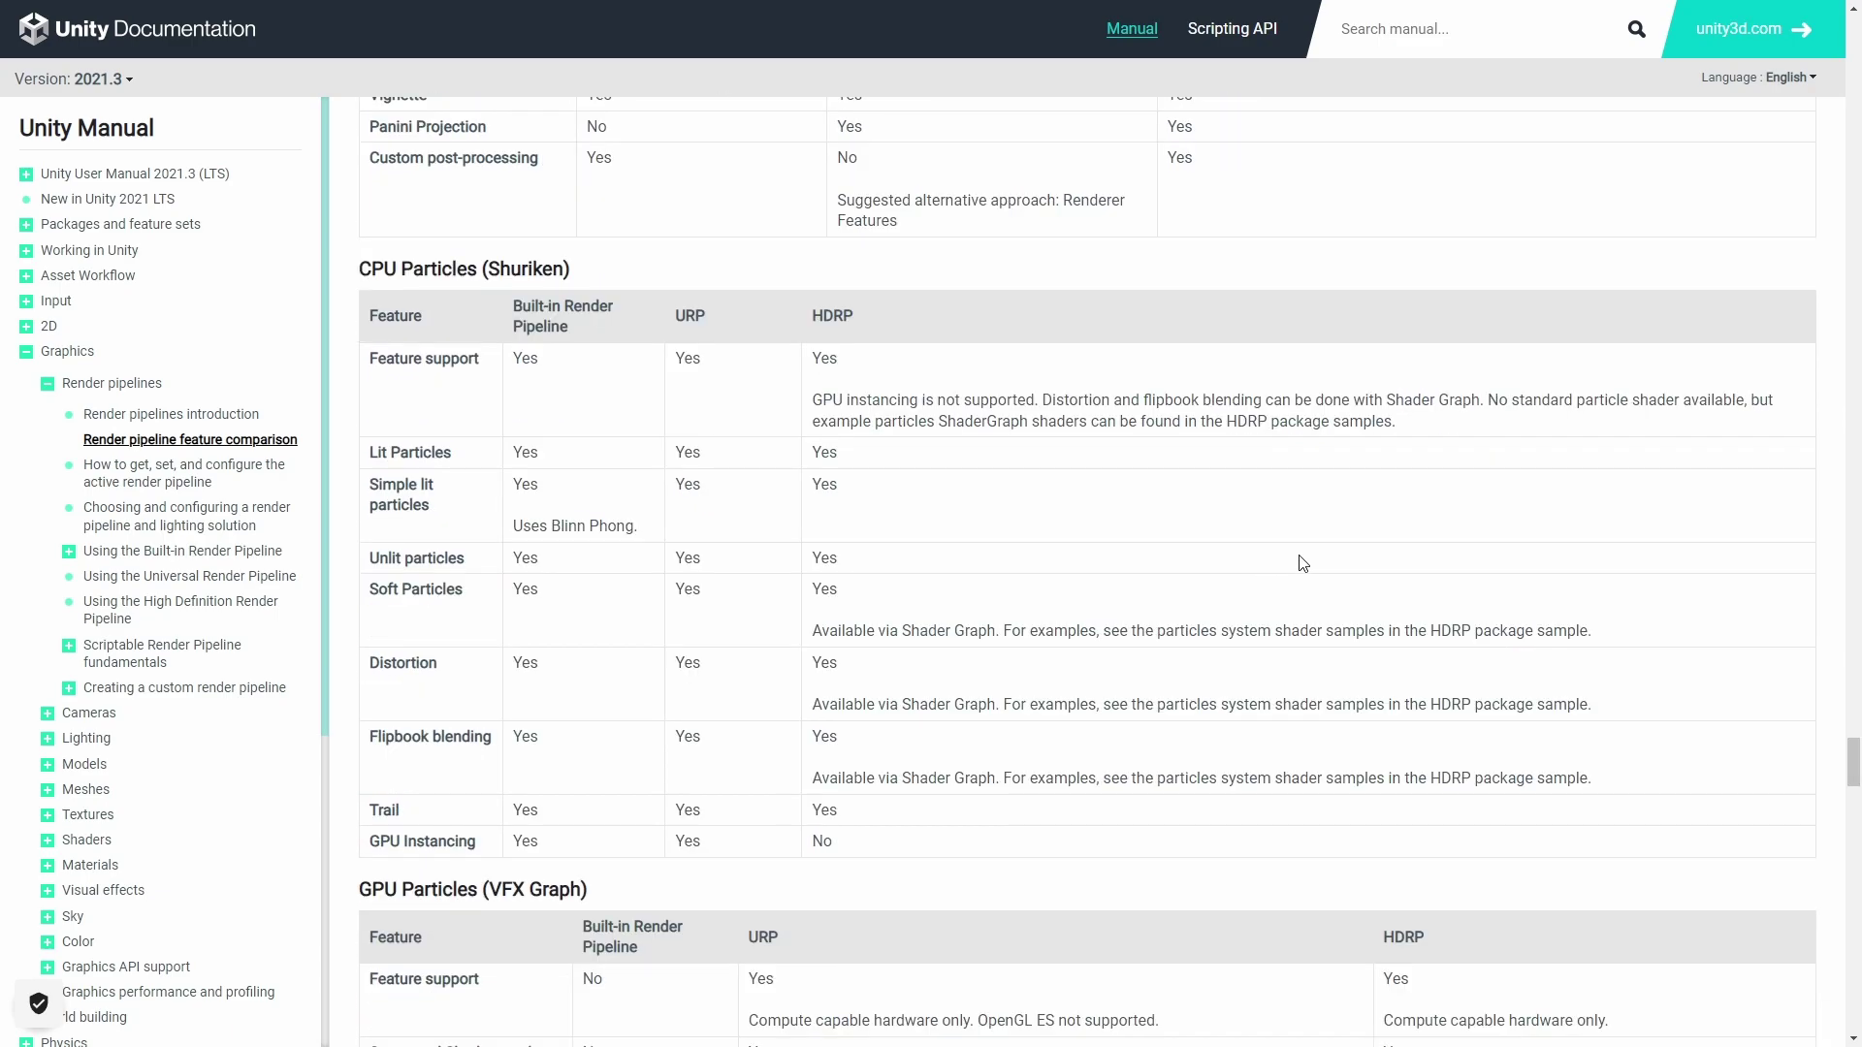
scroll(1302, 564, "down", 3)
scroll(1299, 563, "down", 4)
scroll(1297, 563, "down", 3)
scroll(1293, 563, "down", 2)
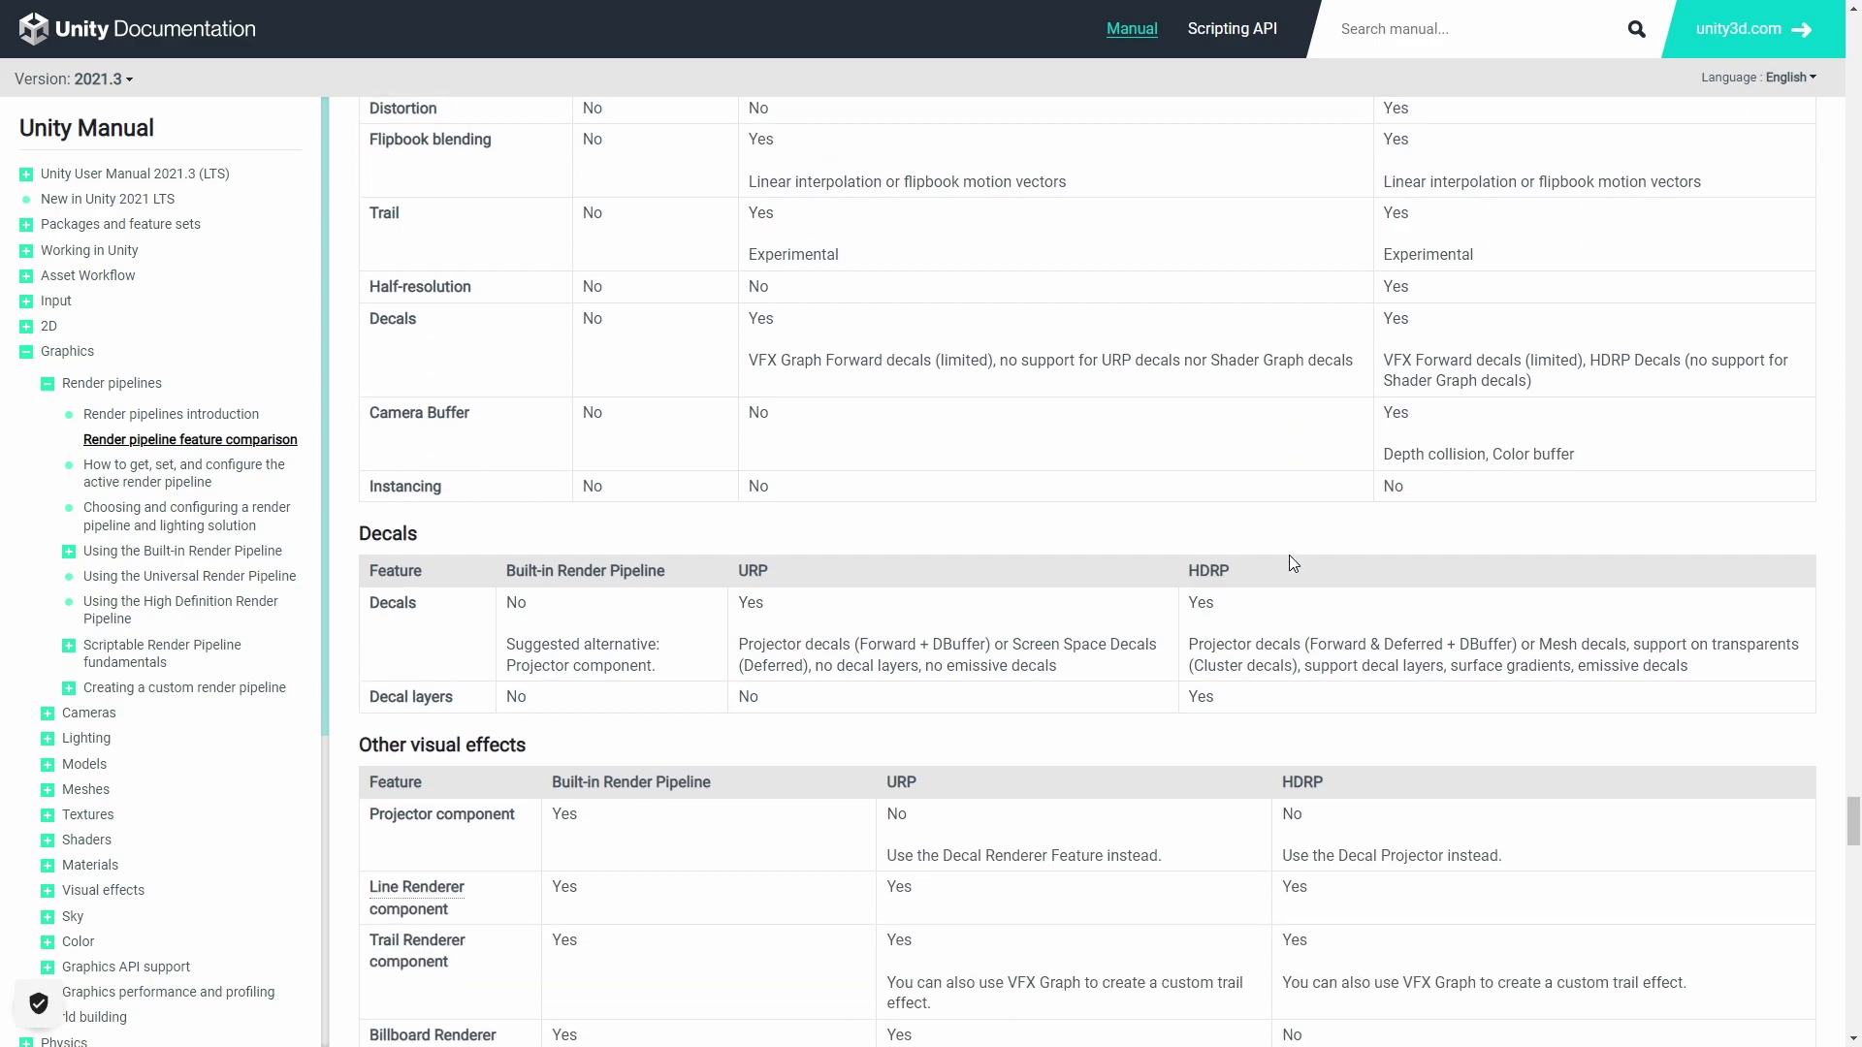
scroll(745, 466, "down", 3)
scroll(820, 463, "down", 2)
scroll(857, 488, "down", 2)
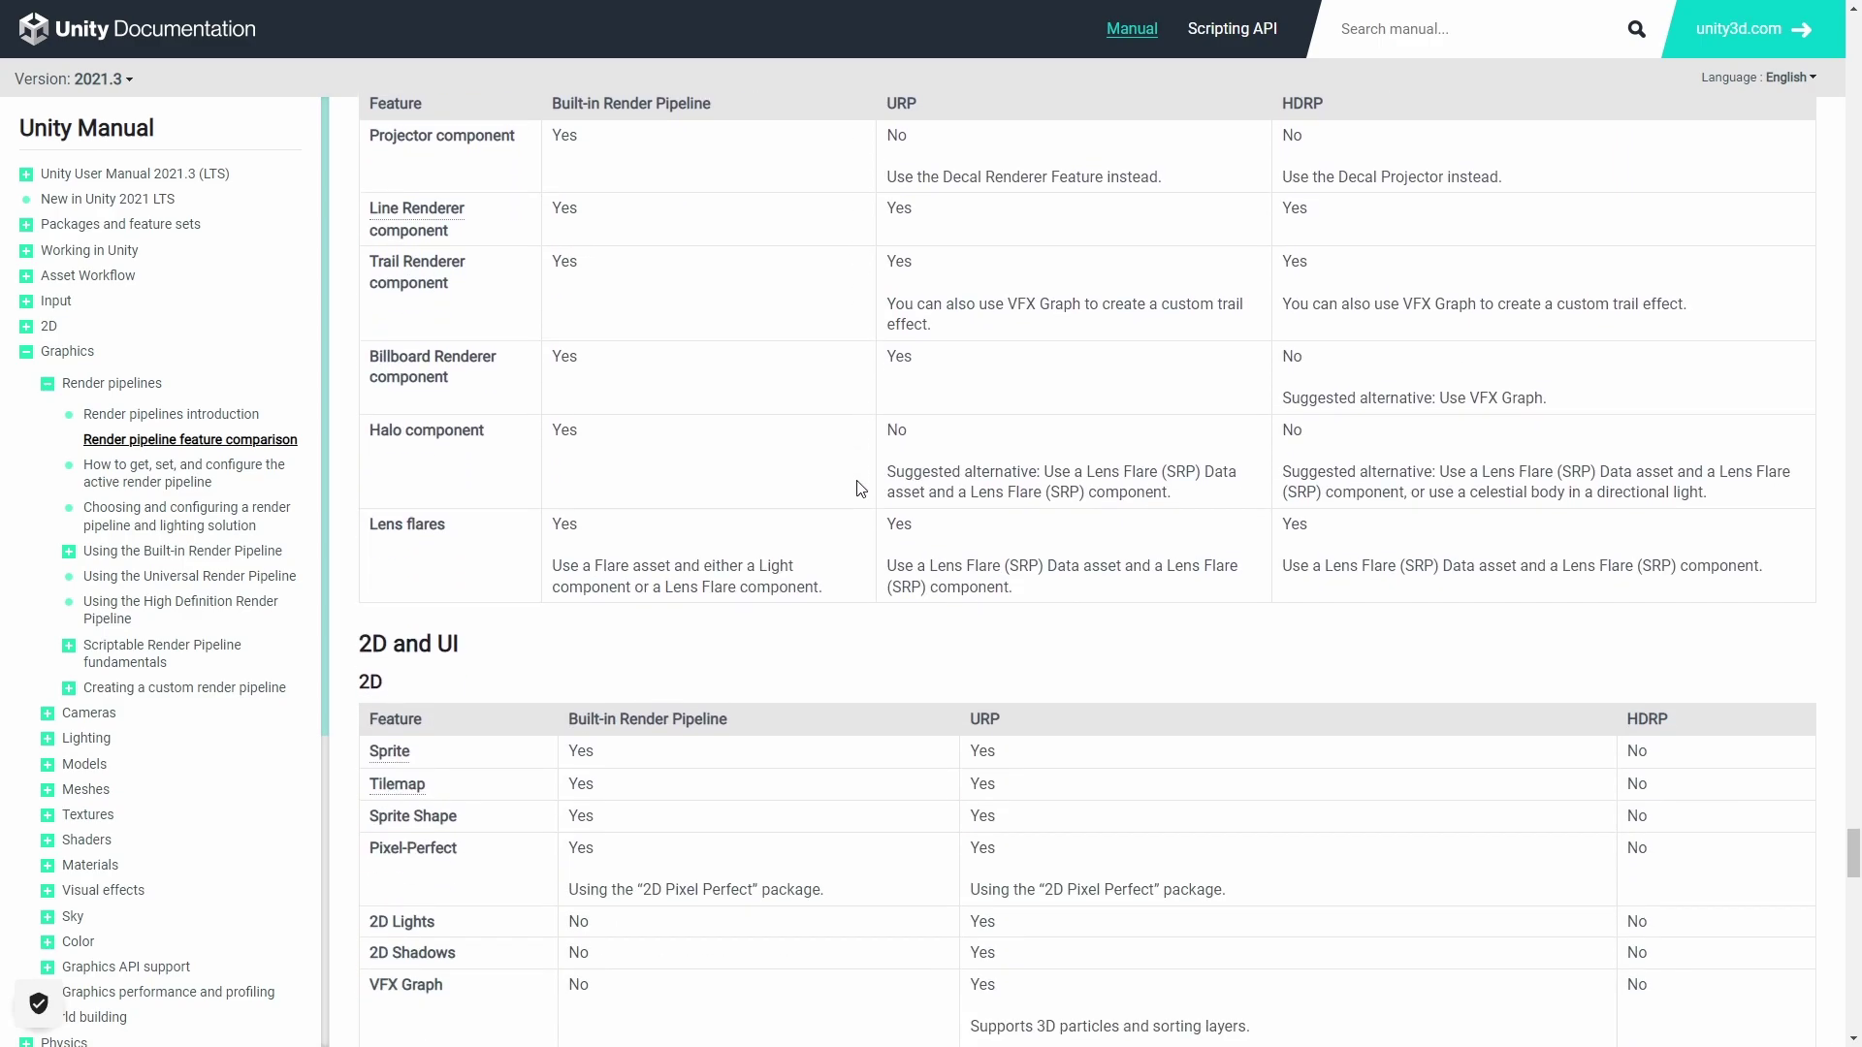
scroll(857, 488, "down", 2)
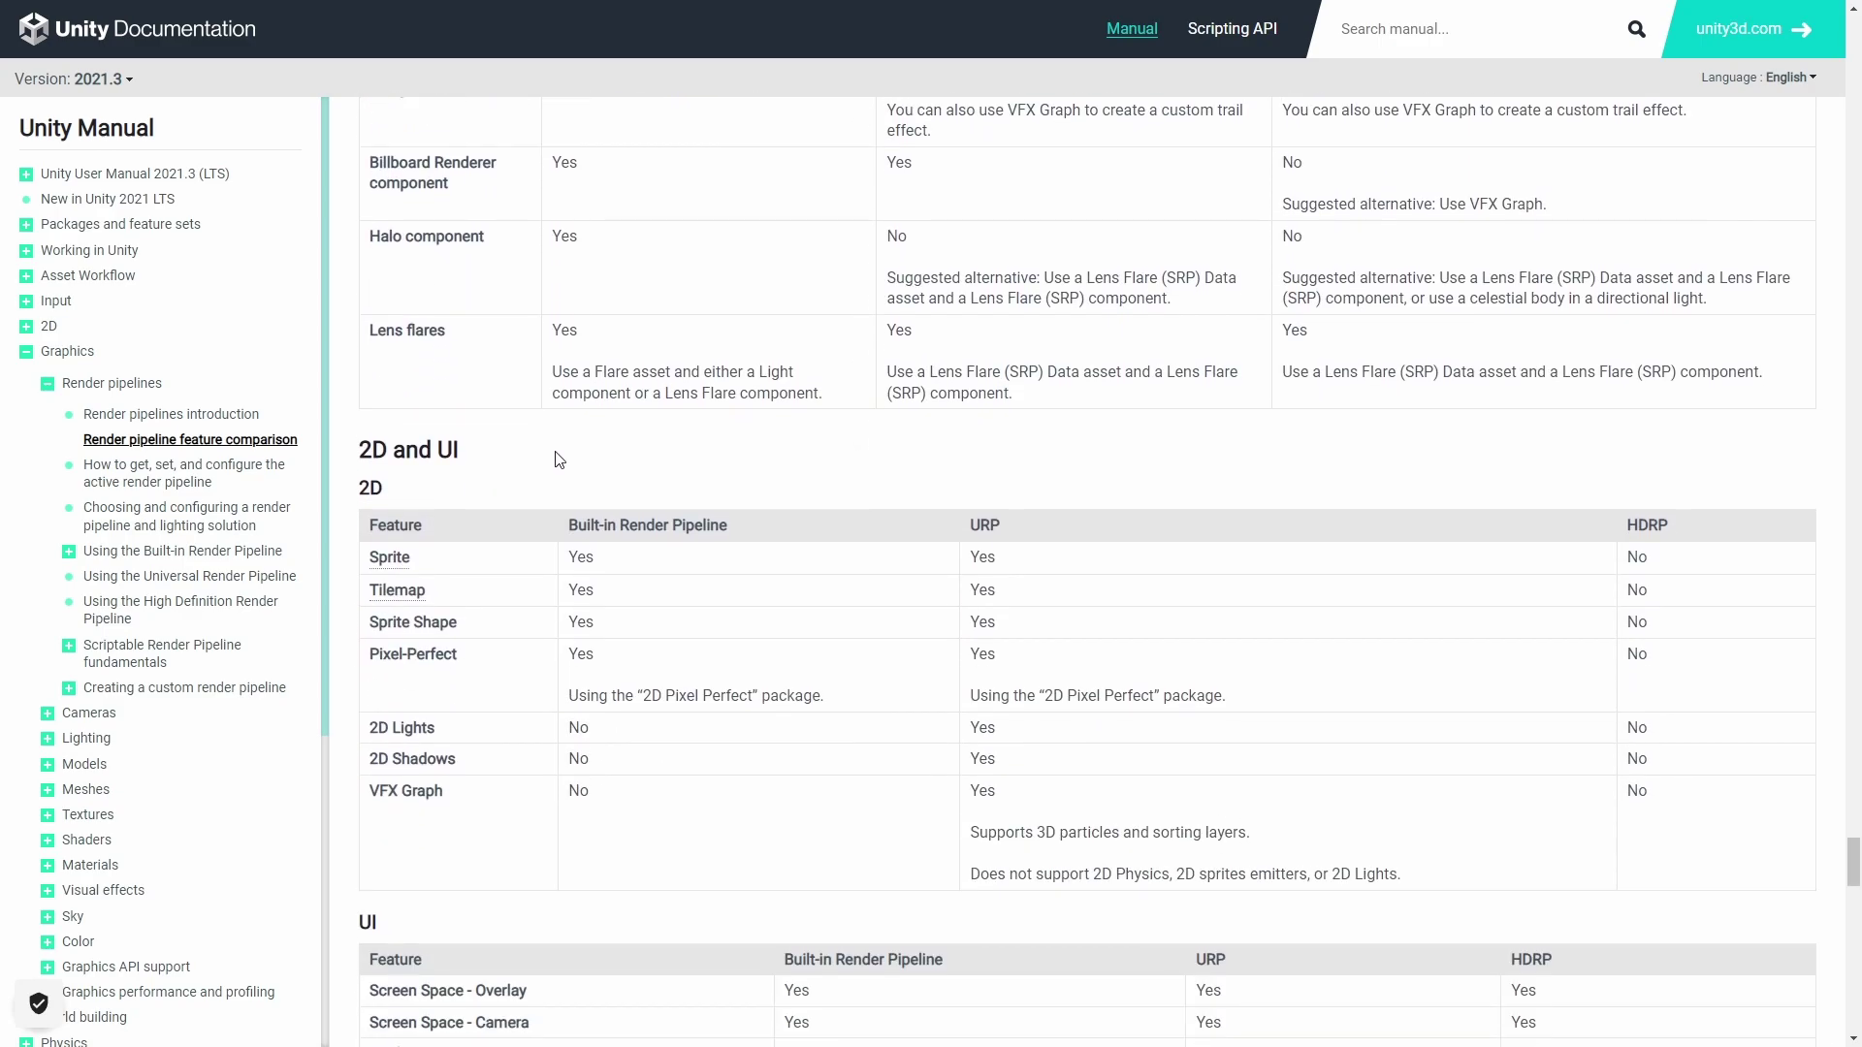
scroll(587, 460, "down", 1)
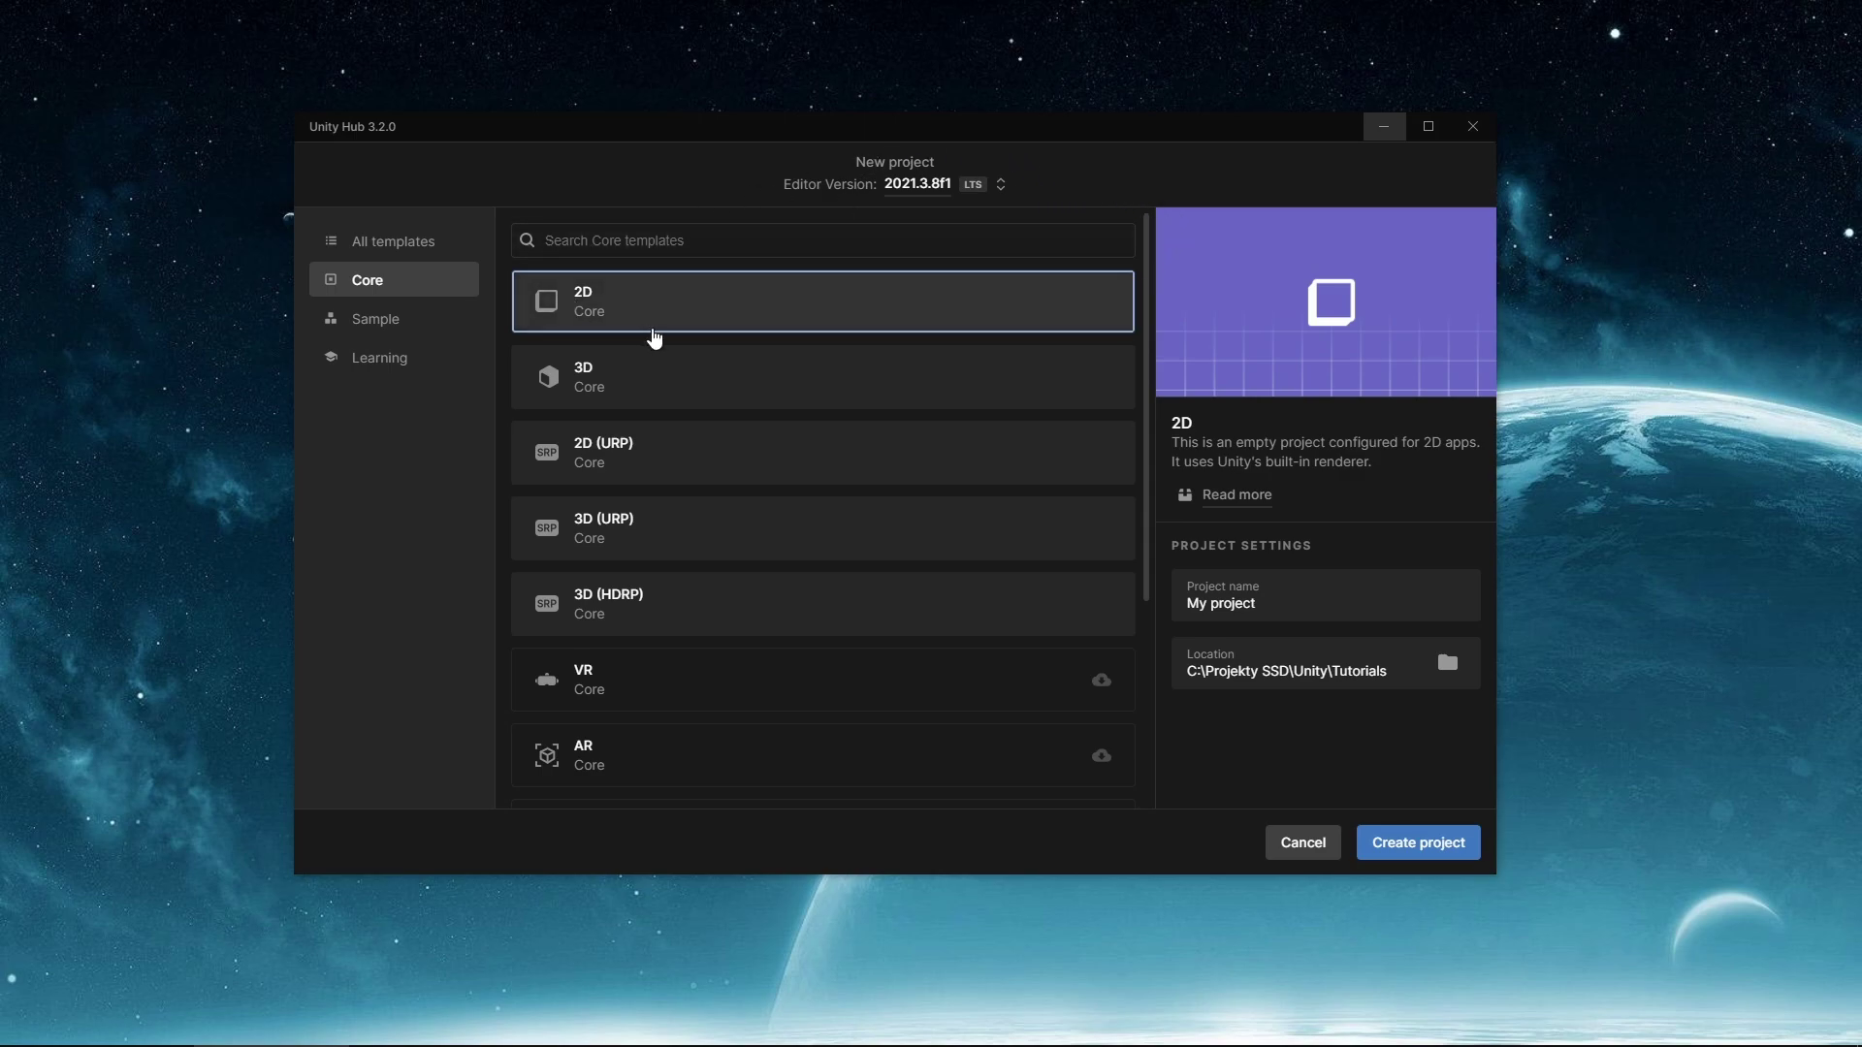
Step: Preview the 3D, 2D (URP) and 3D (HDRP) descriptions, then reselect the built-in 3D template
left_click(689, 385)
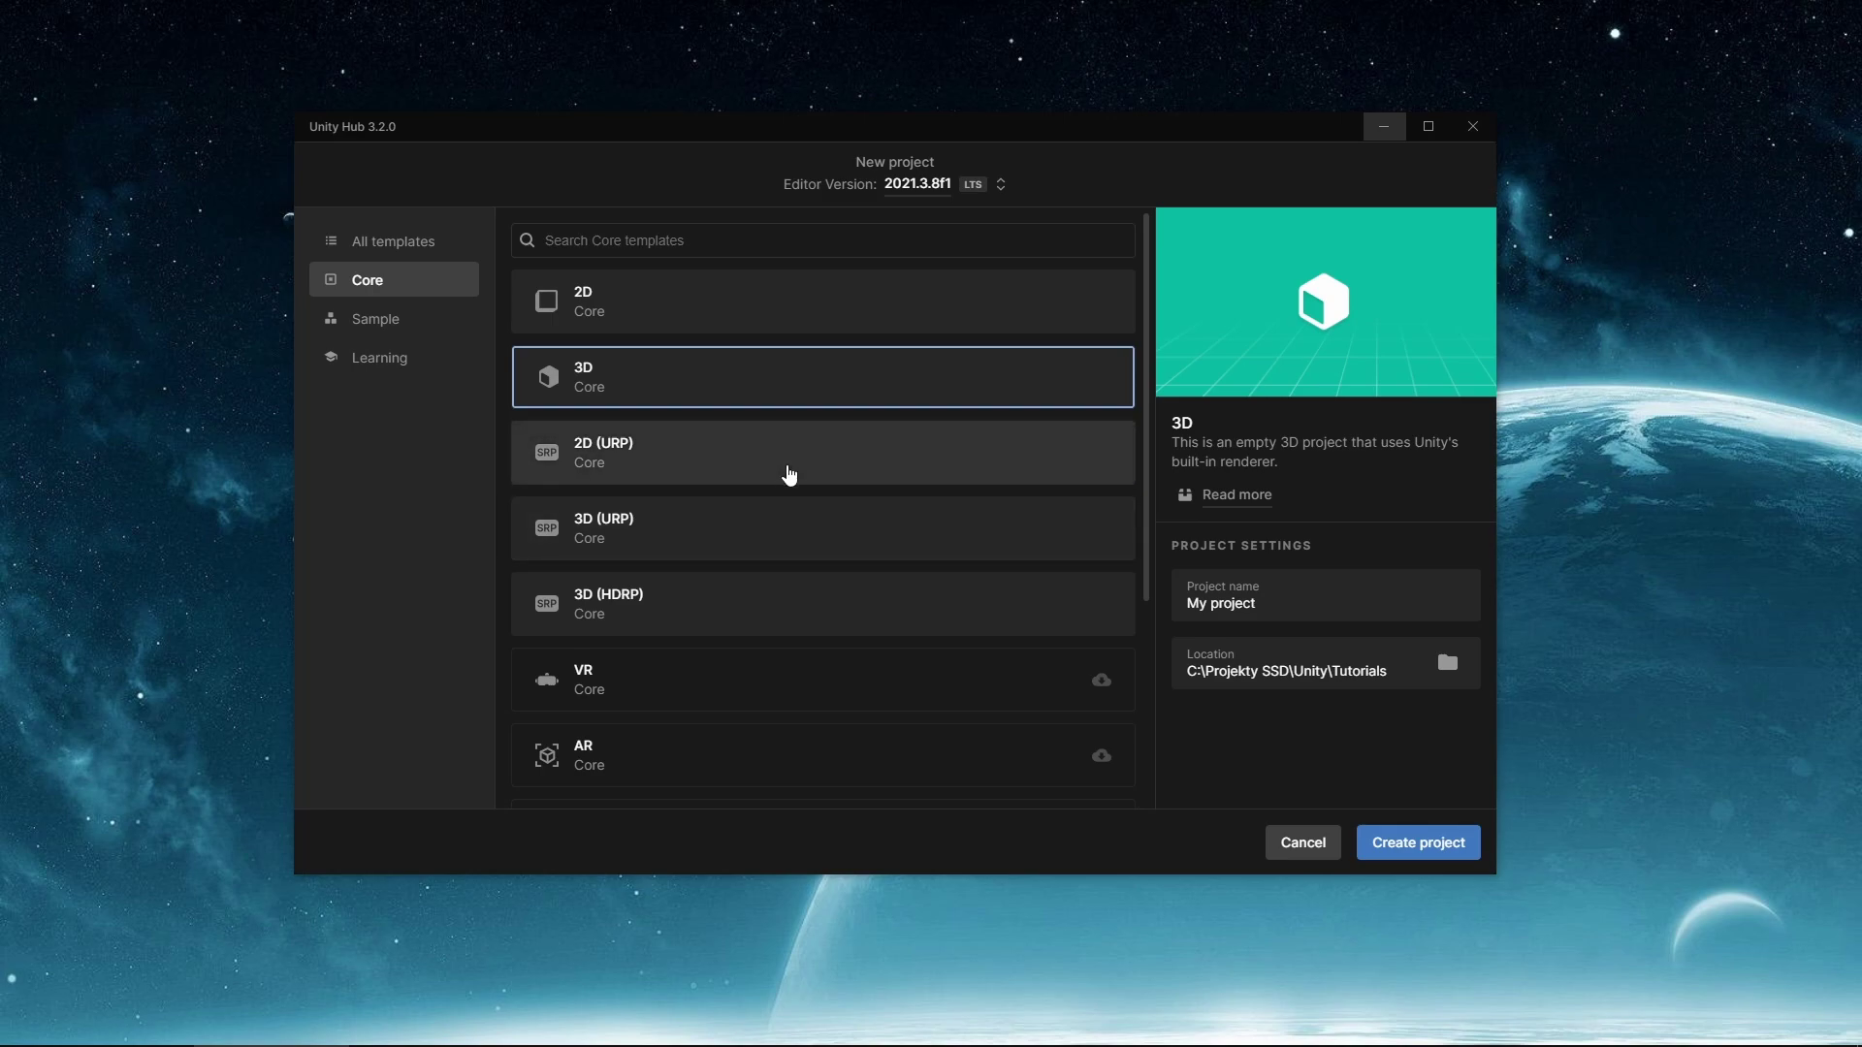
left_click(790, 474)
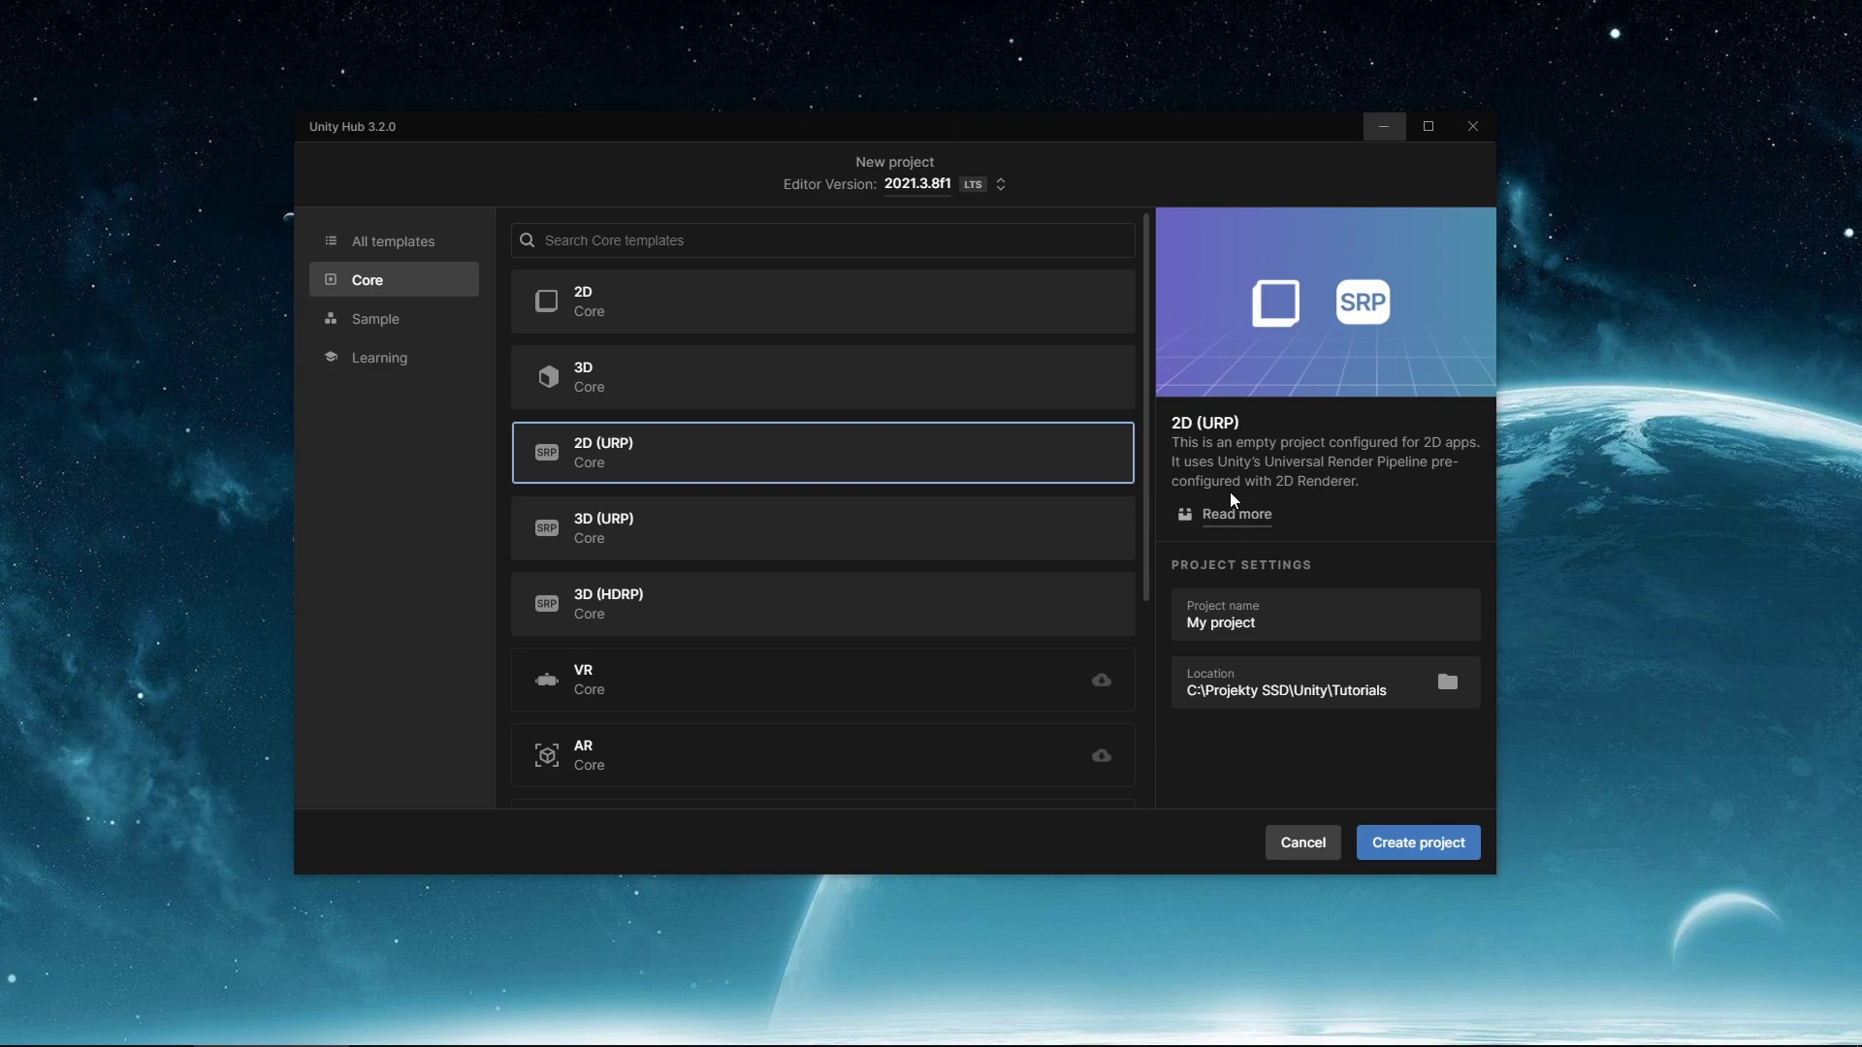
left_click(929, 617)
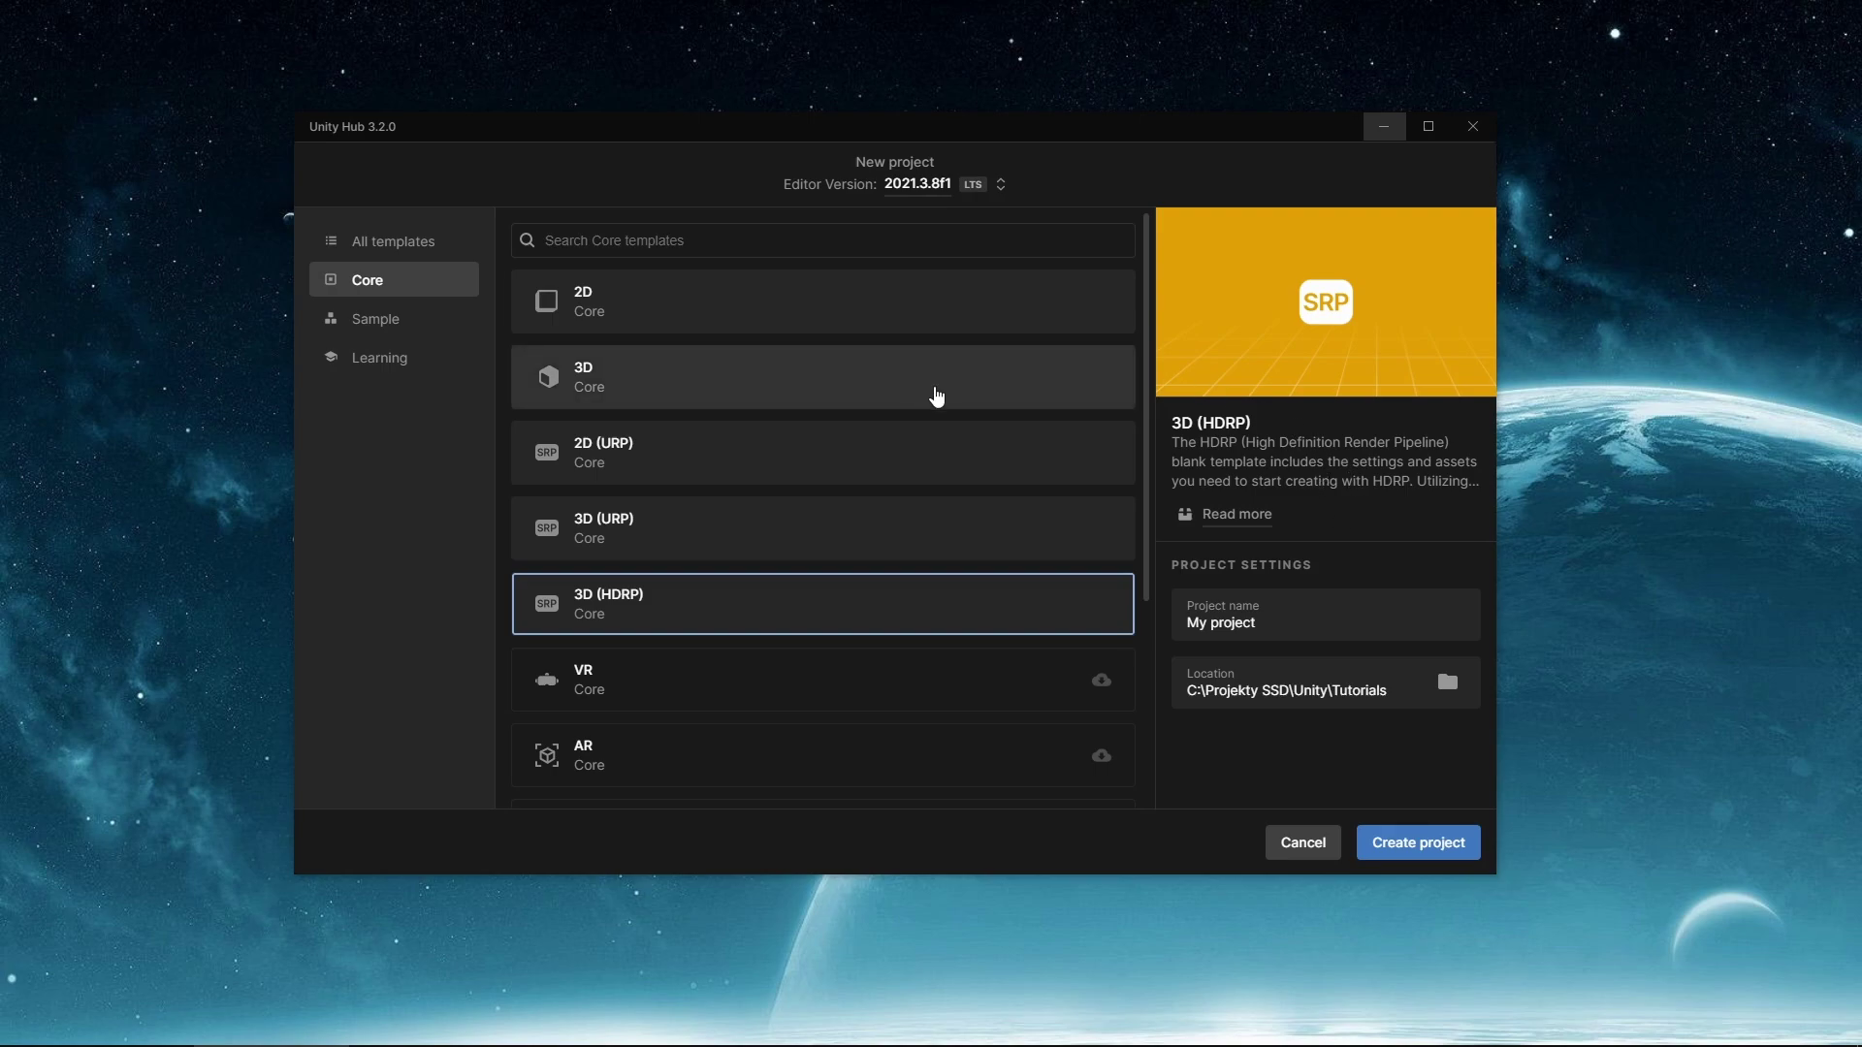
left_click(955, 384)
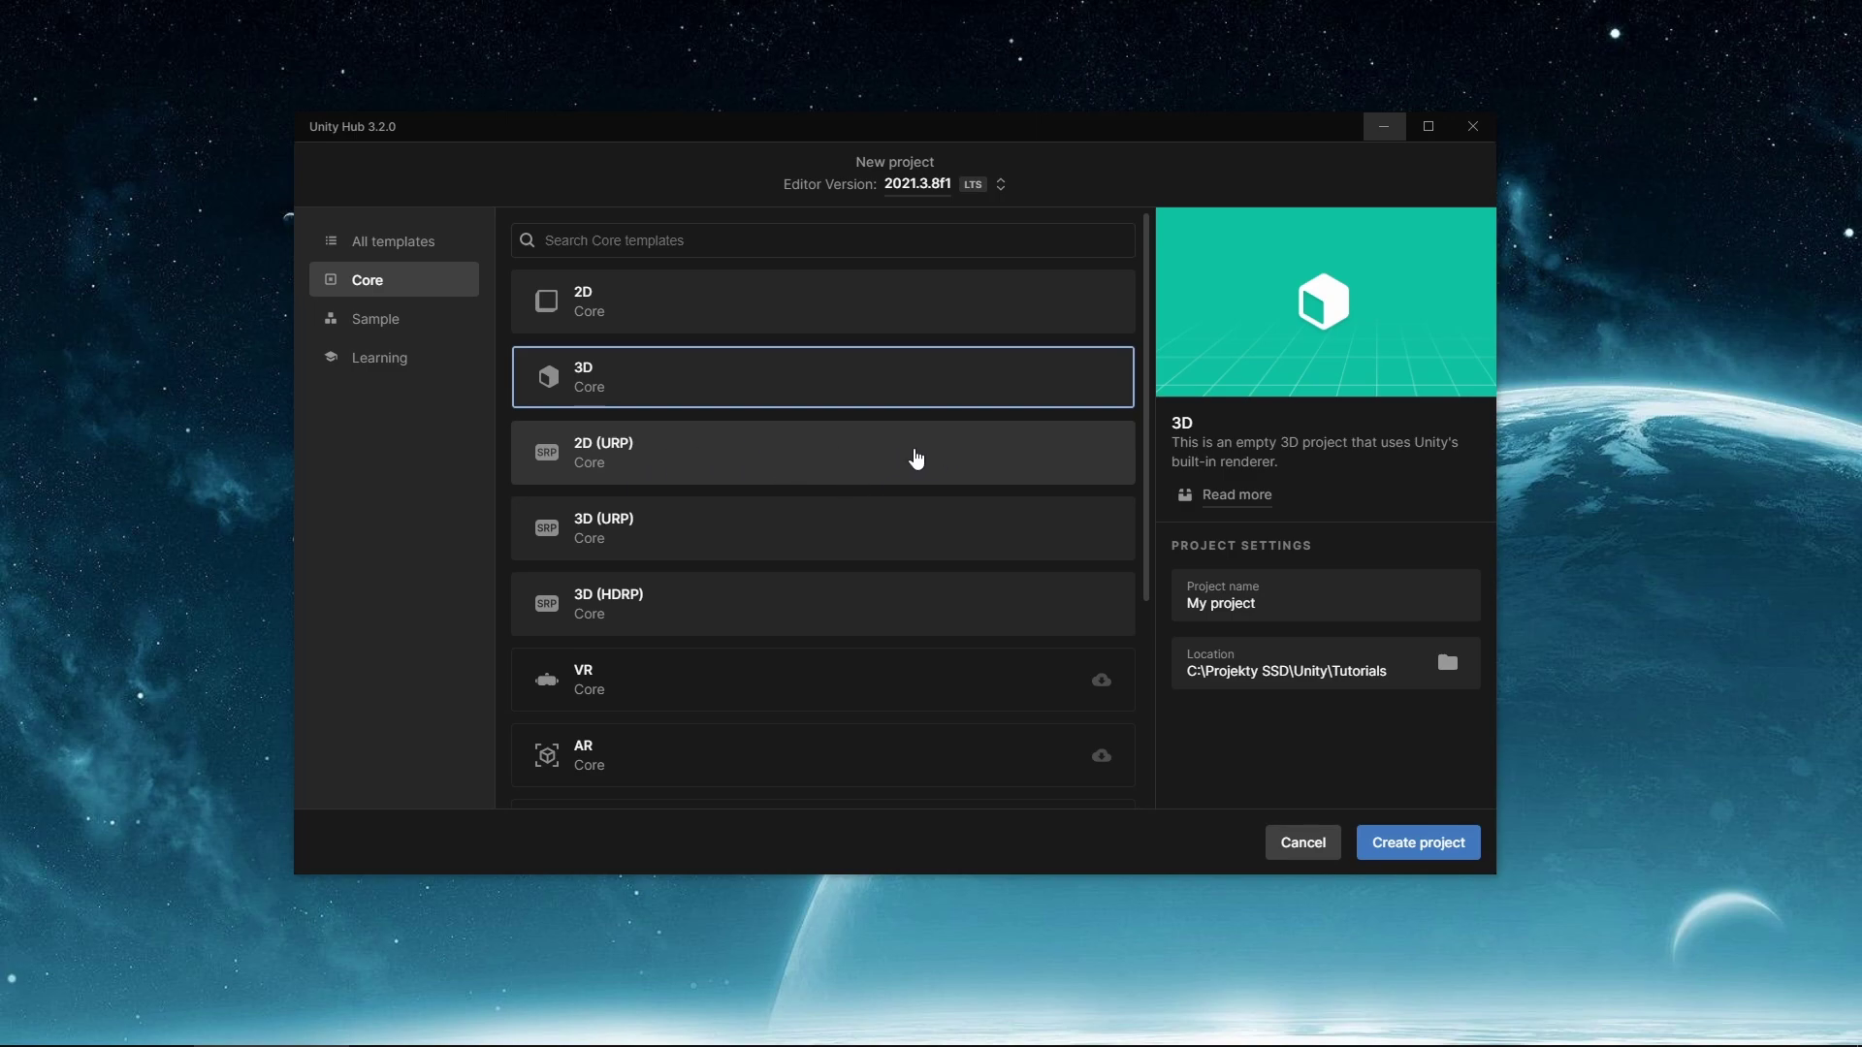
Step: Choose the 3D (URP) template and rename the project from 'My project' to URPTest
left_click(880, 455)
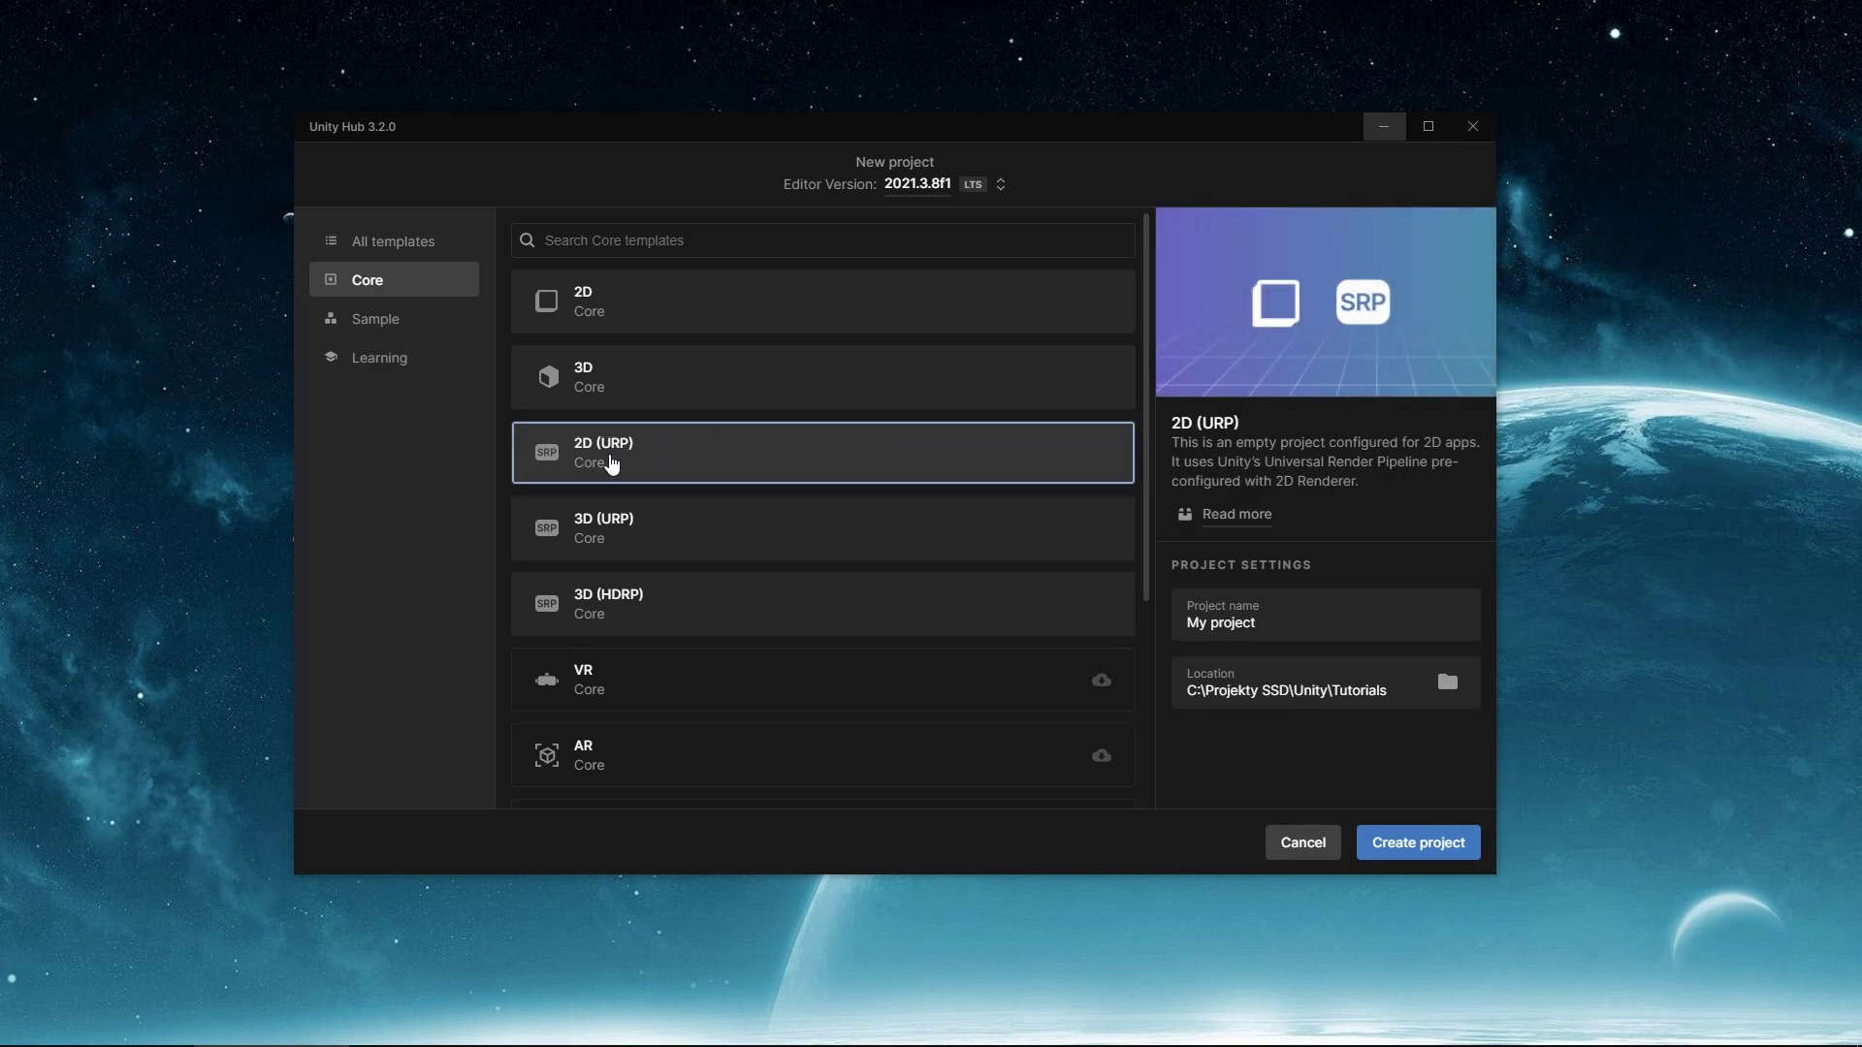
left_click(745, 536)
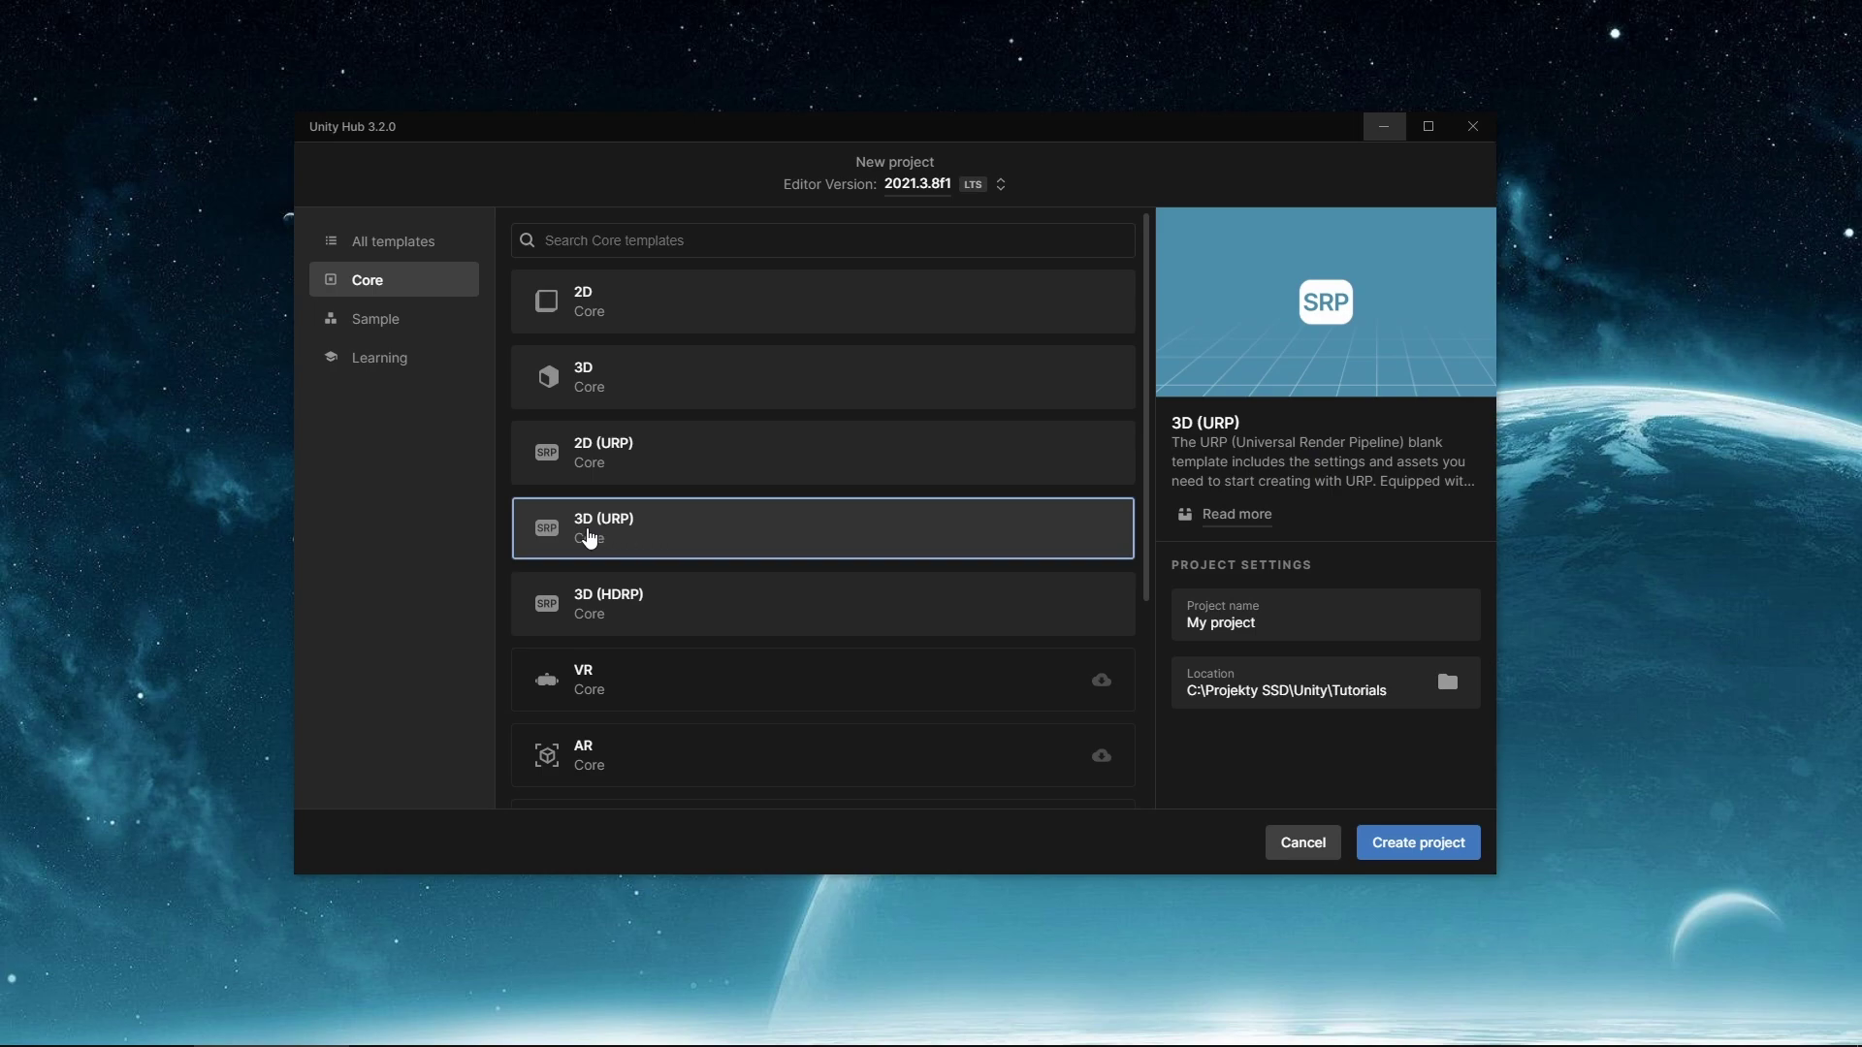
left_click(1238, 628)
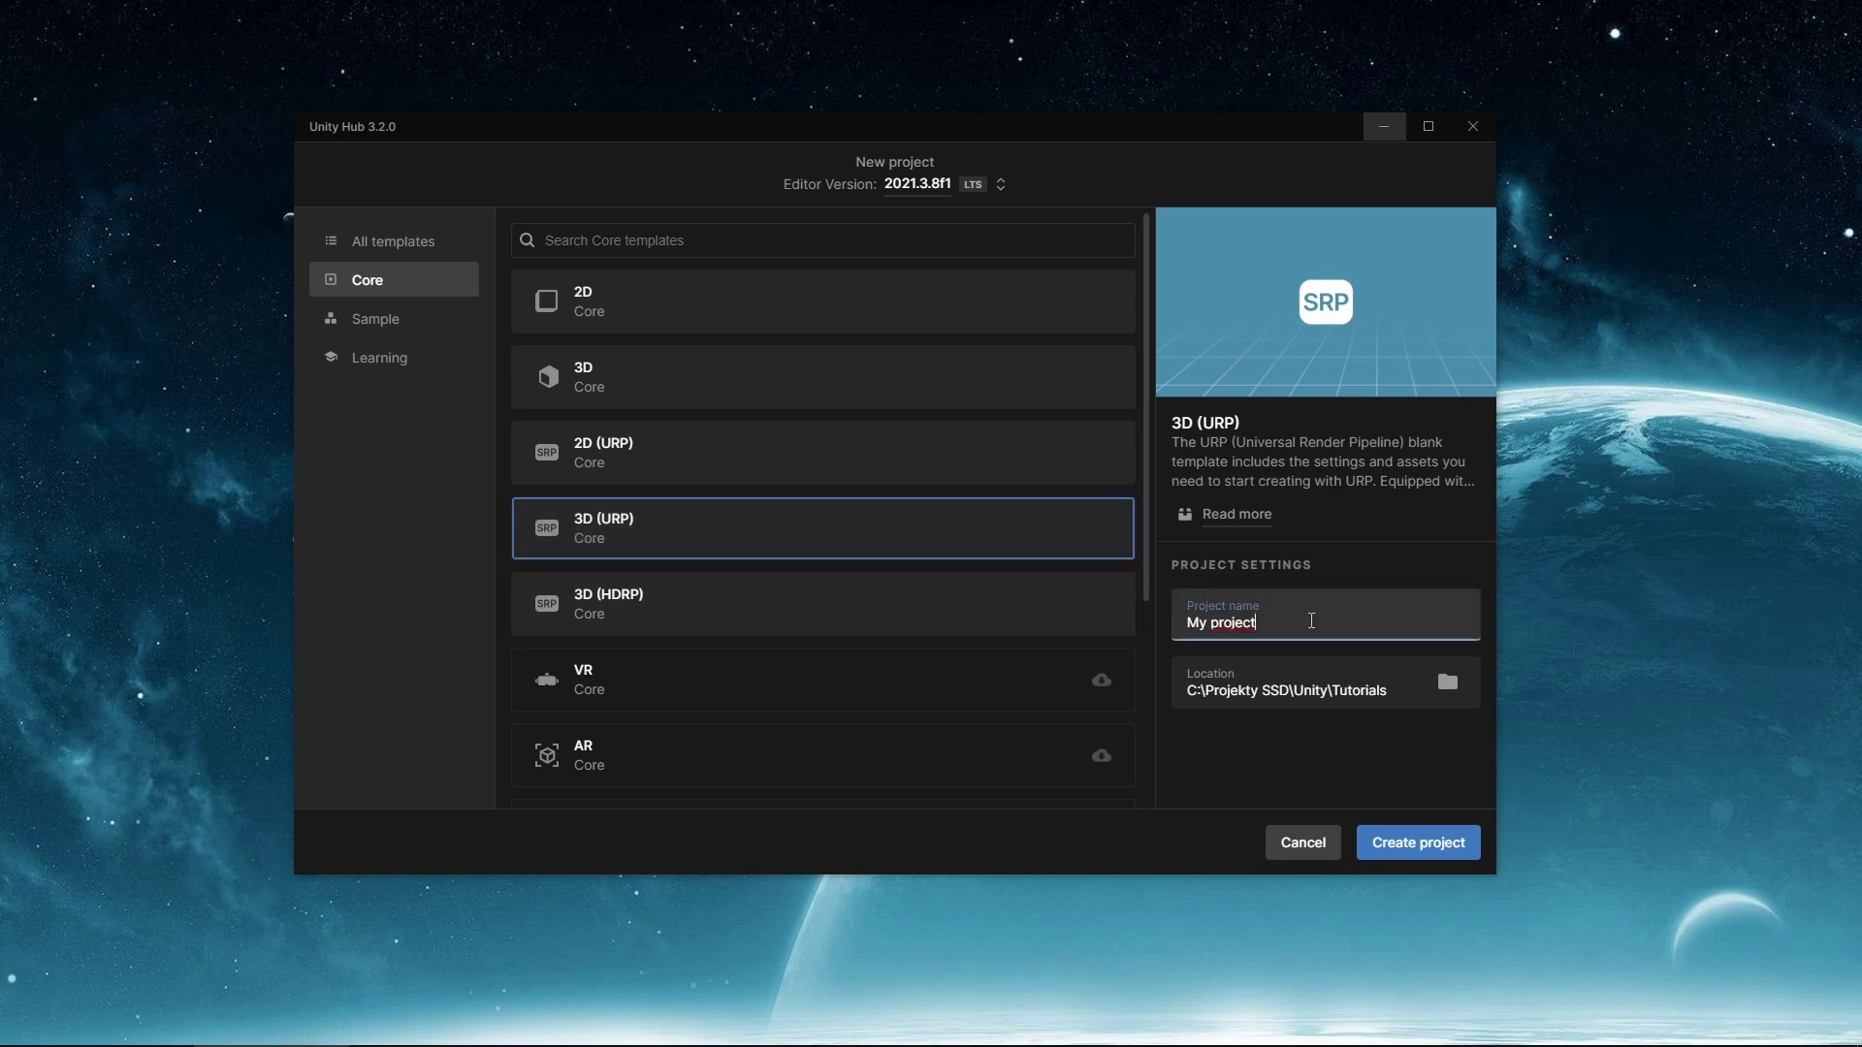
key("ctrl+a")
key("BackSpace")
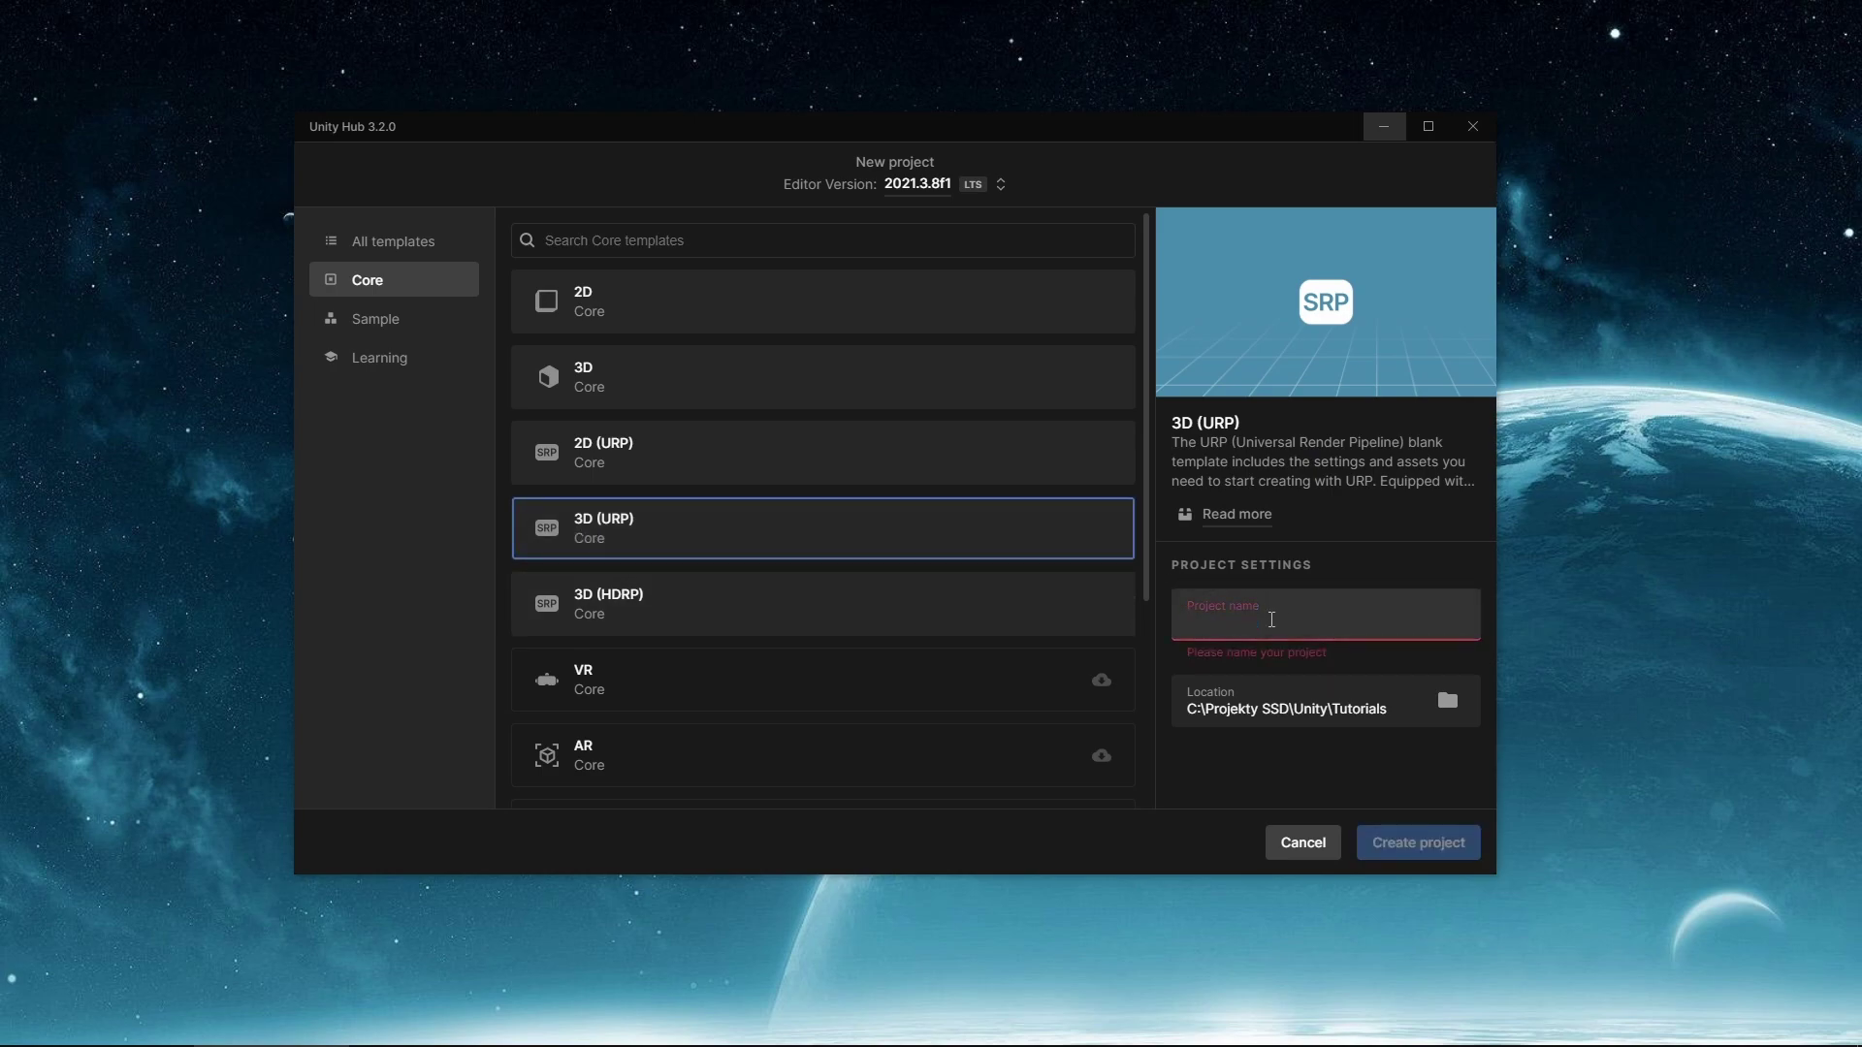
type("URPTe")
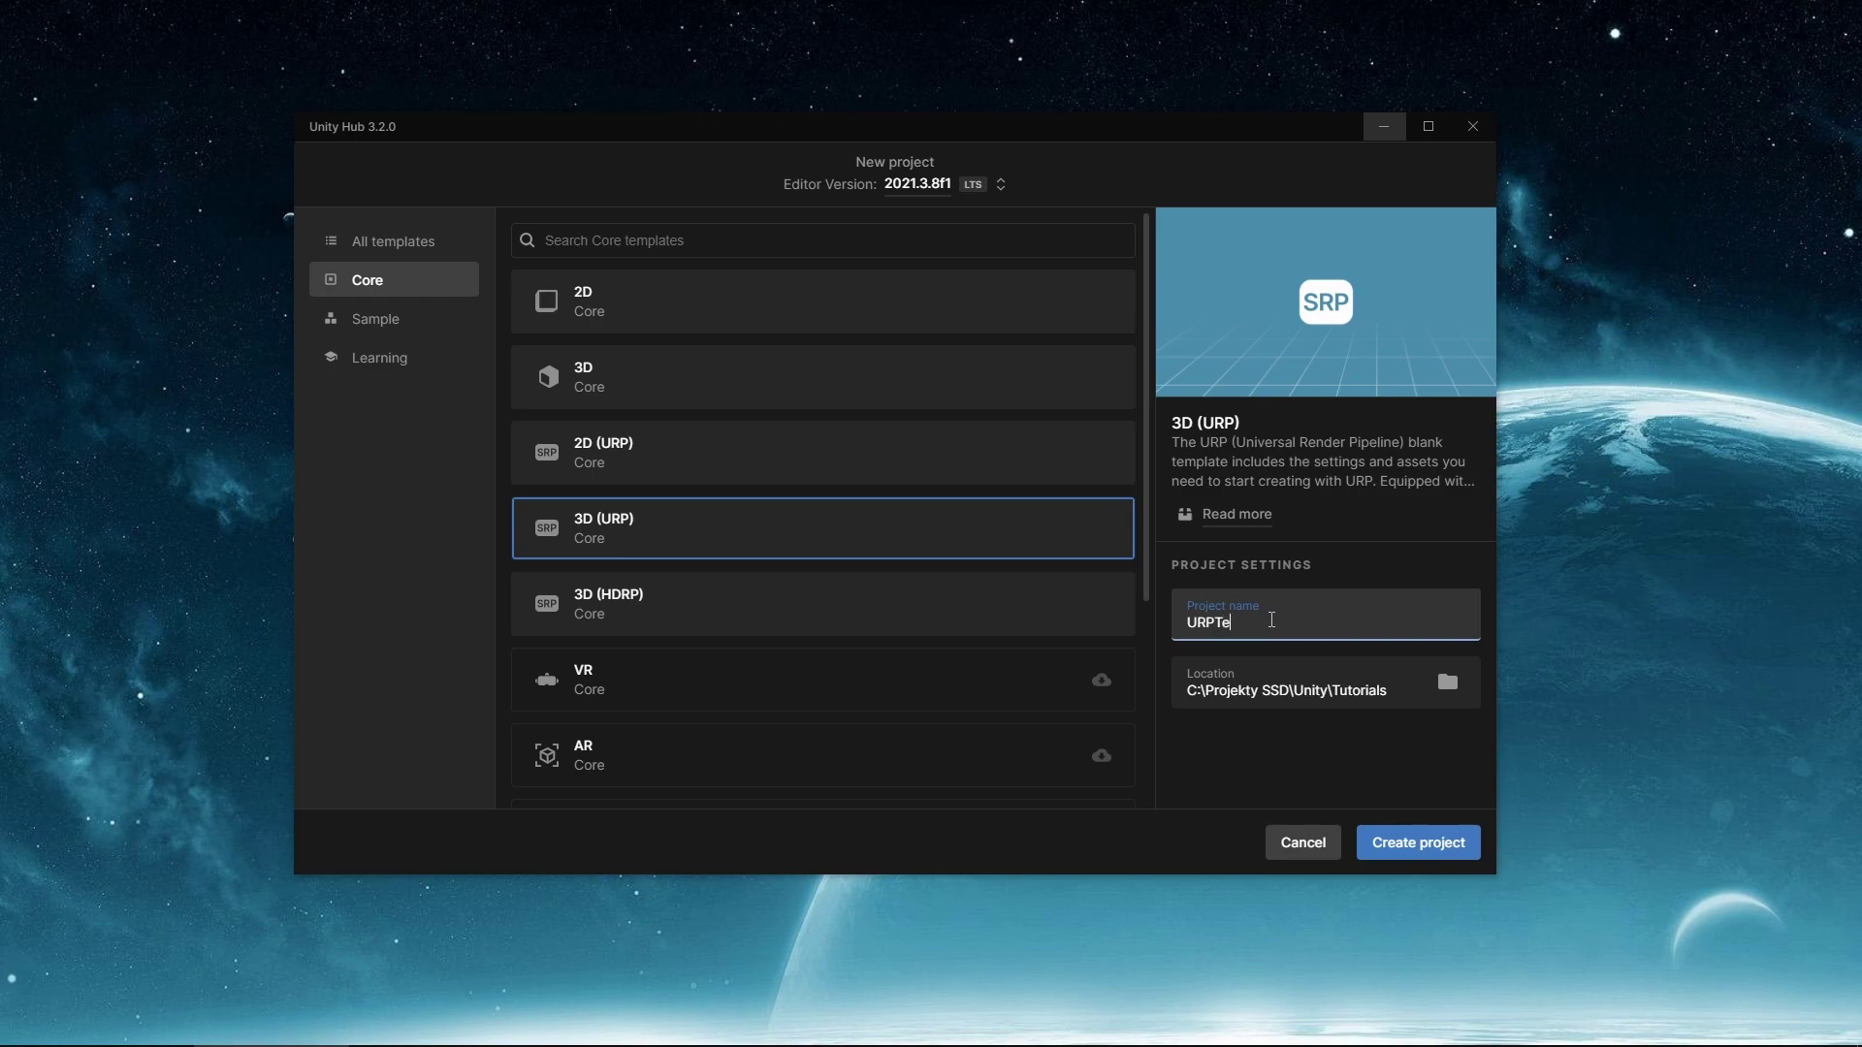
type("st")
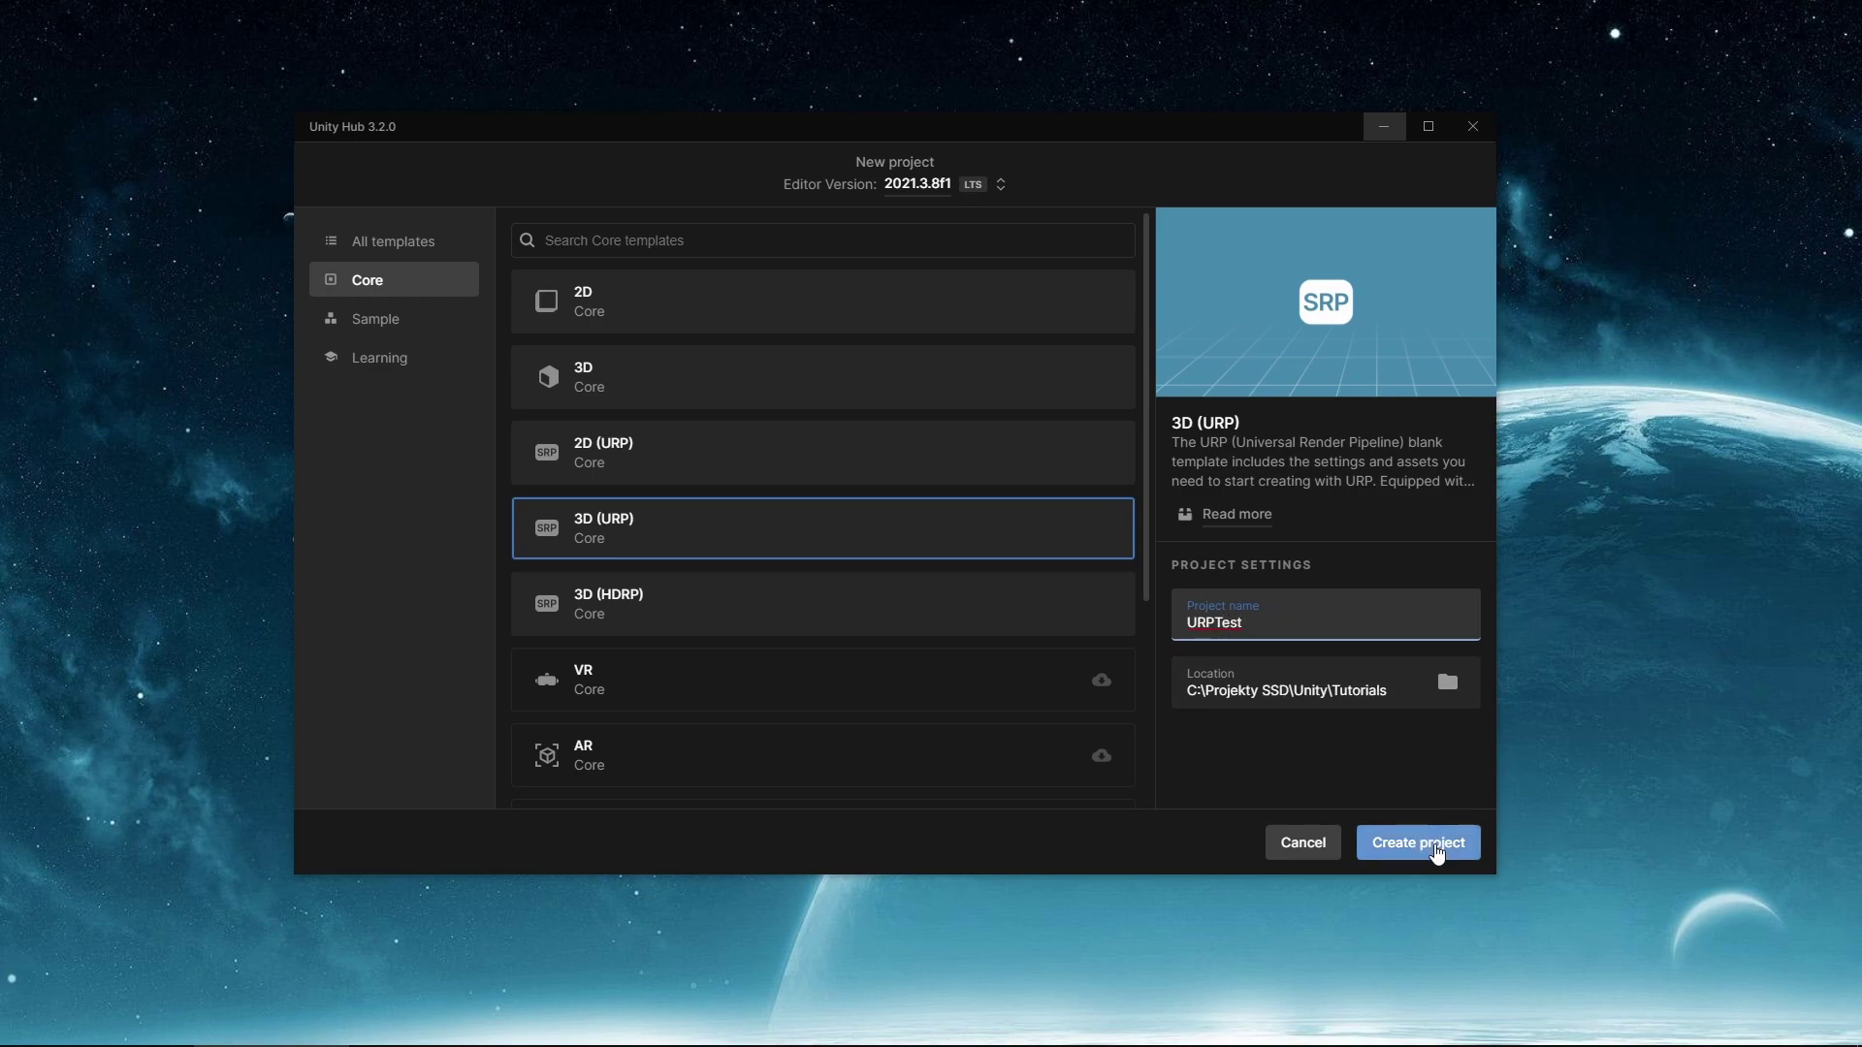
Step: Create the URPTest project, then zoom and orbit the Scene view around its camera, light and volume
left_click(1435, 851)
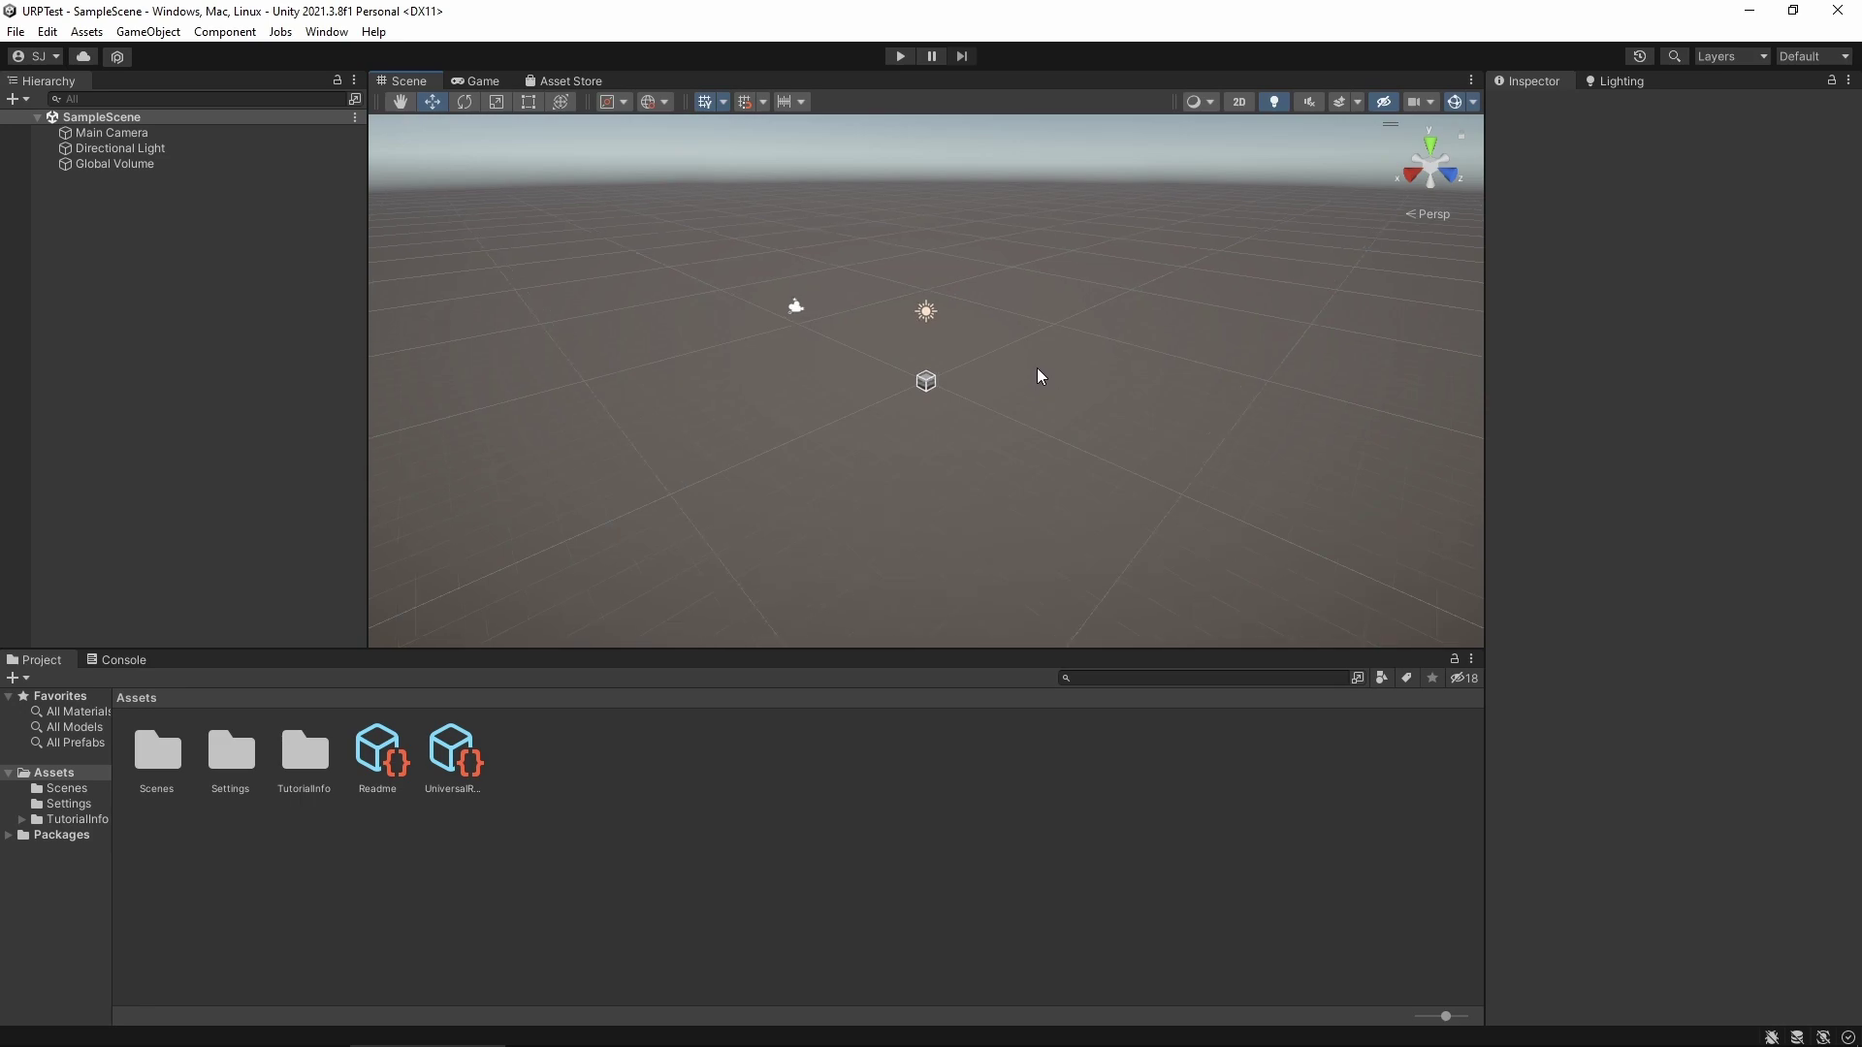
scroll(1037, 376, "up", 3)
scroll(924, 340, "up", 3)
right_click_drag(922, 334, 999, 366)
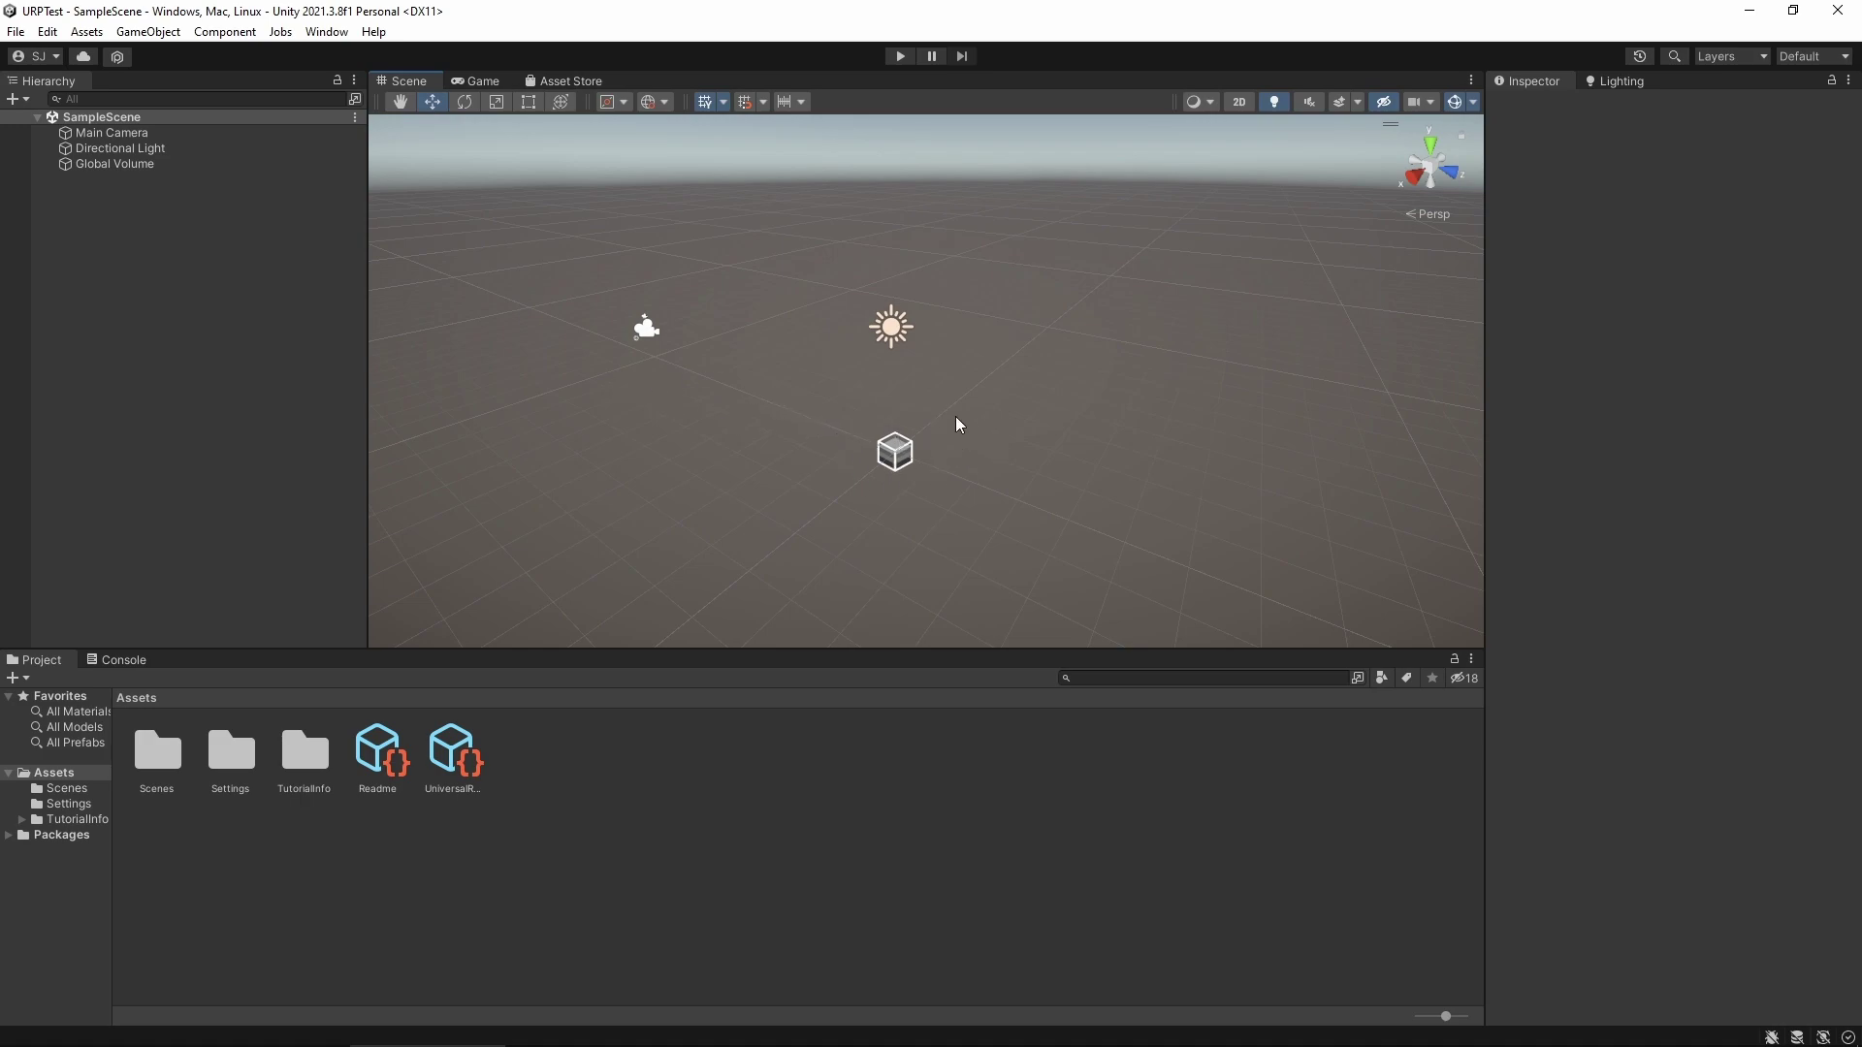
scroll(1040, 426, "up", 2)
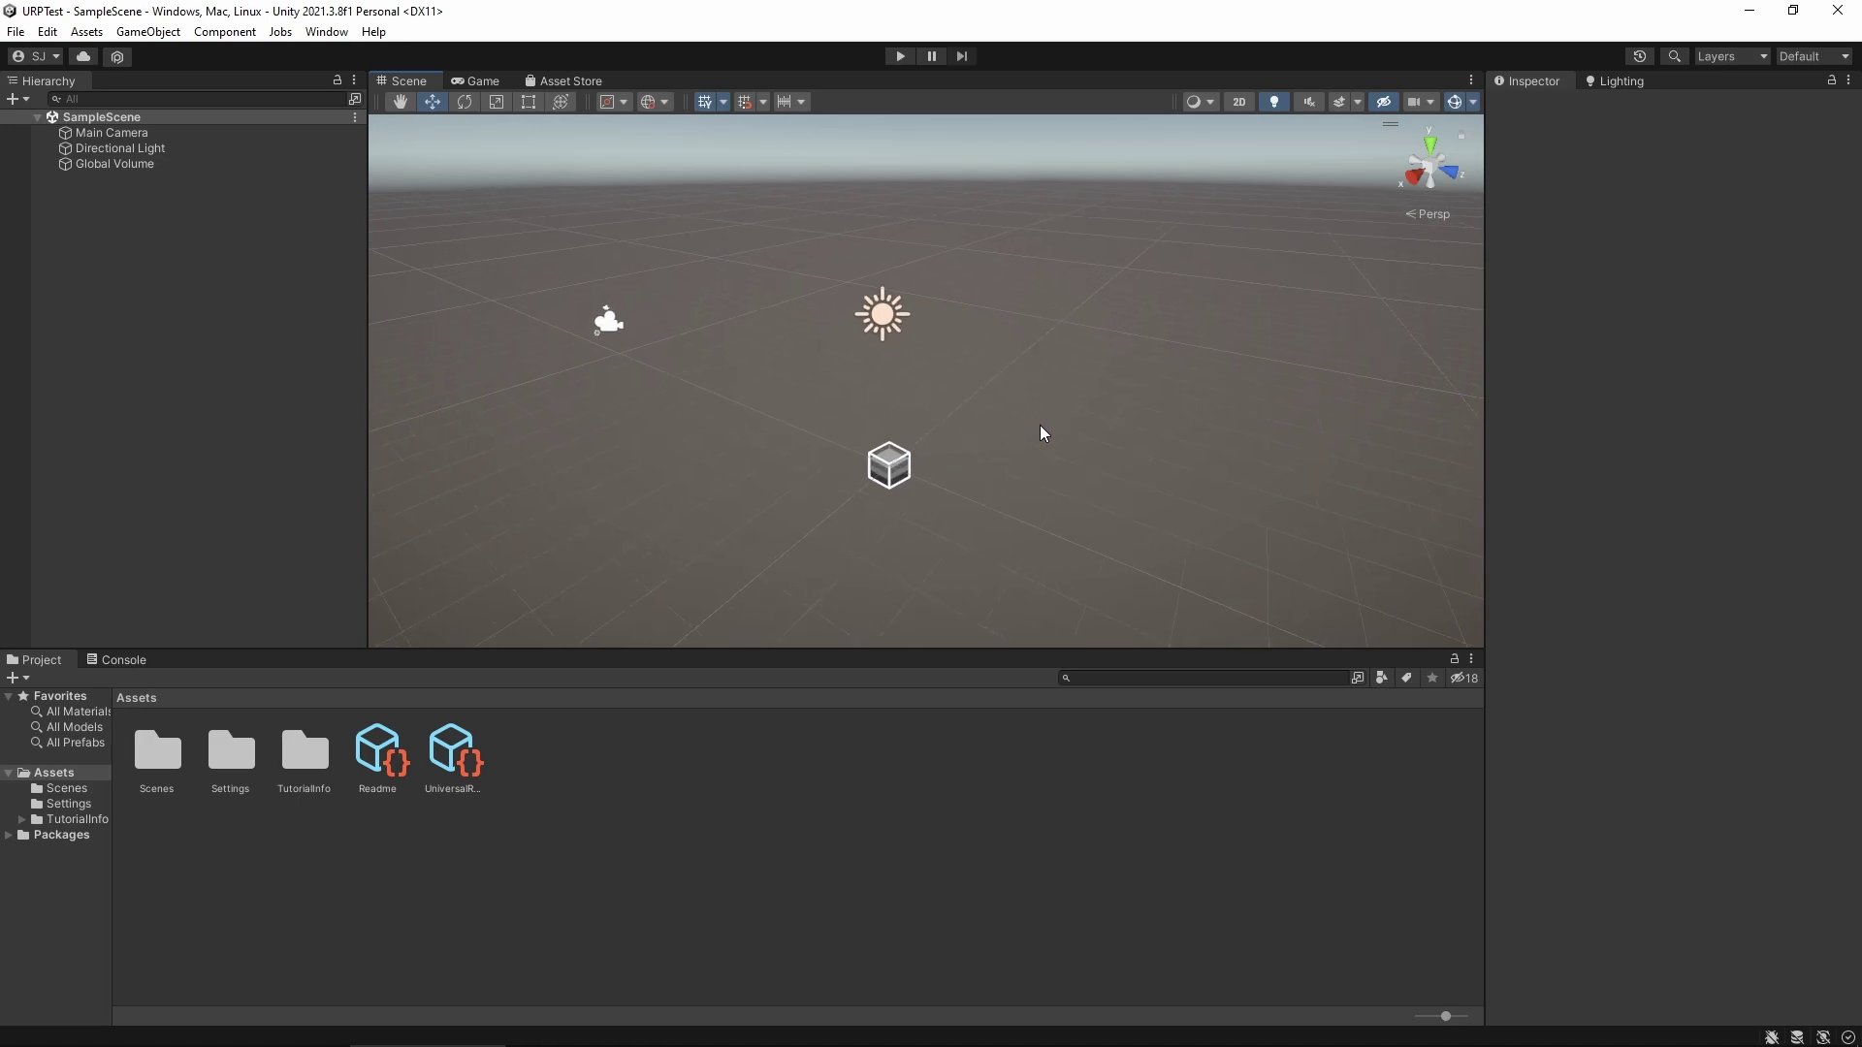
Step: Raise the Global Volume's Vignette intensity from 0.25 to 0.467, previewing it in the Game view
left_click(161, 165)
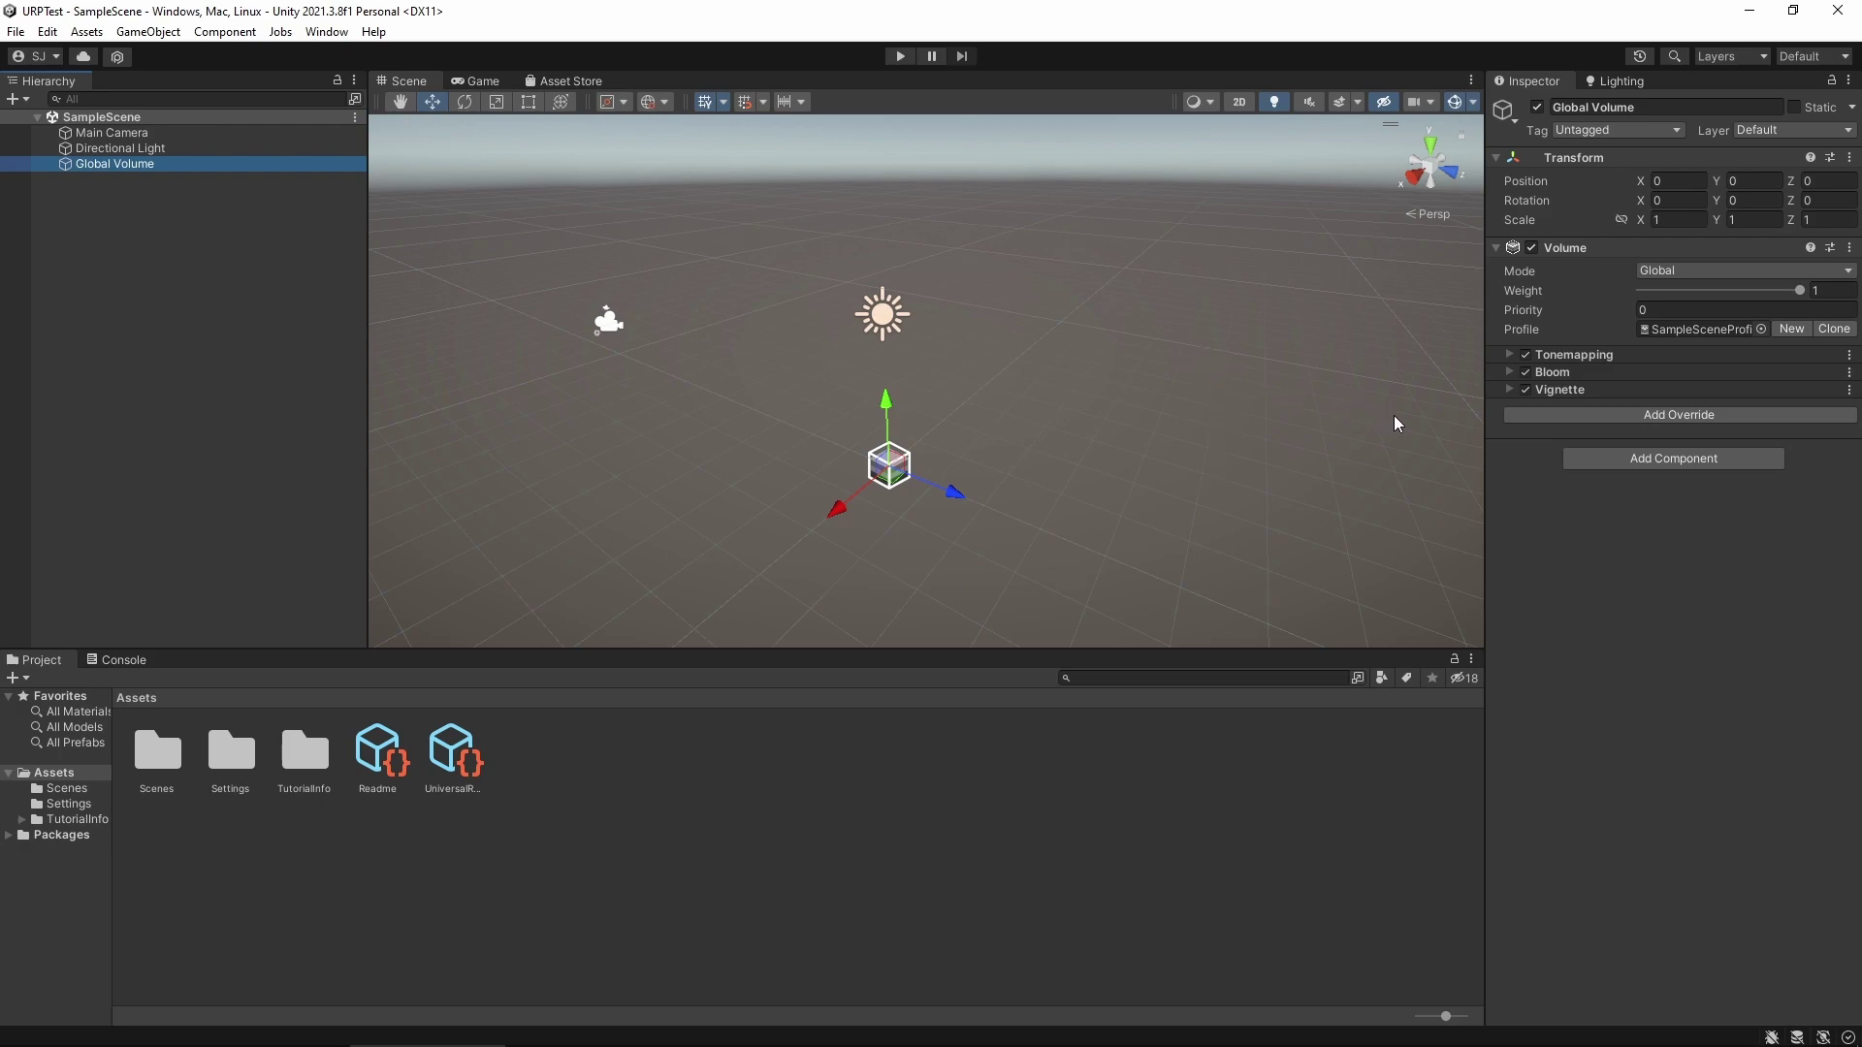
left_click(476, 86)
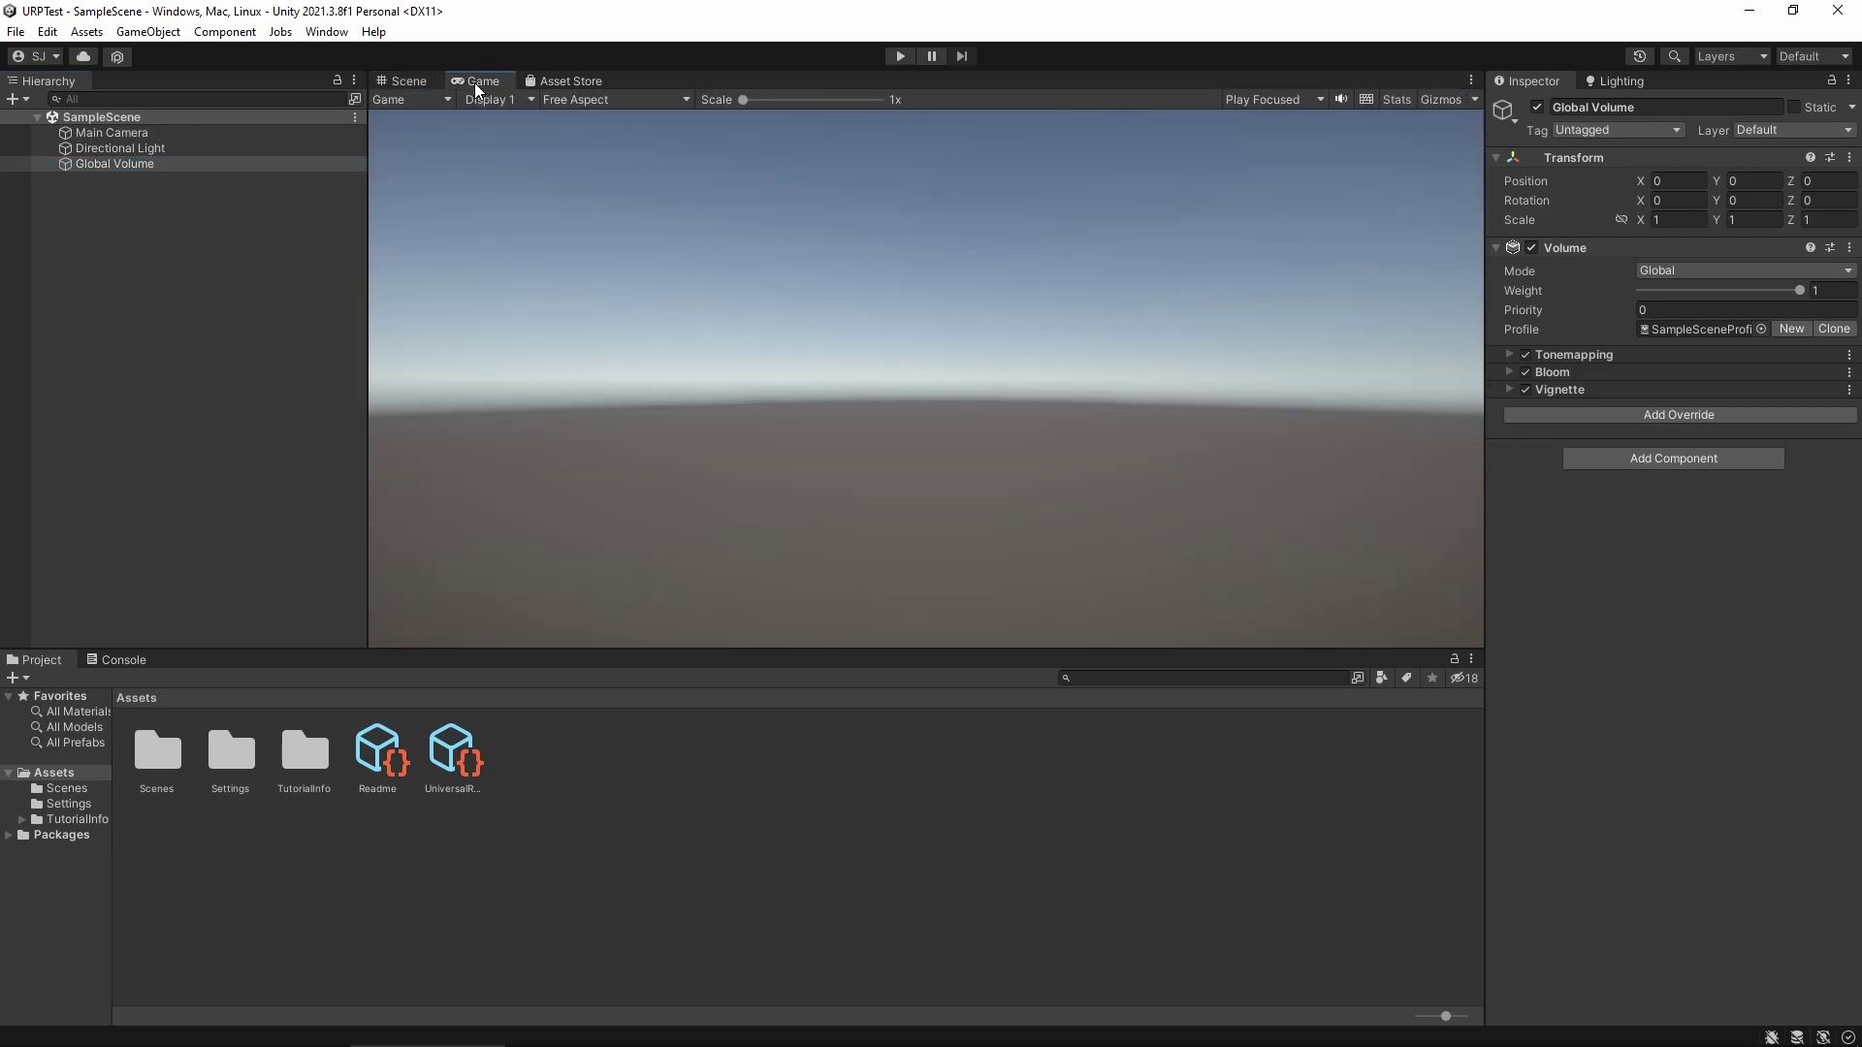
left_click(1510, 390)
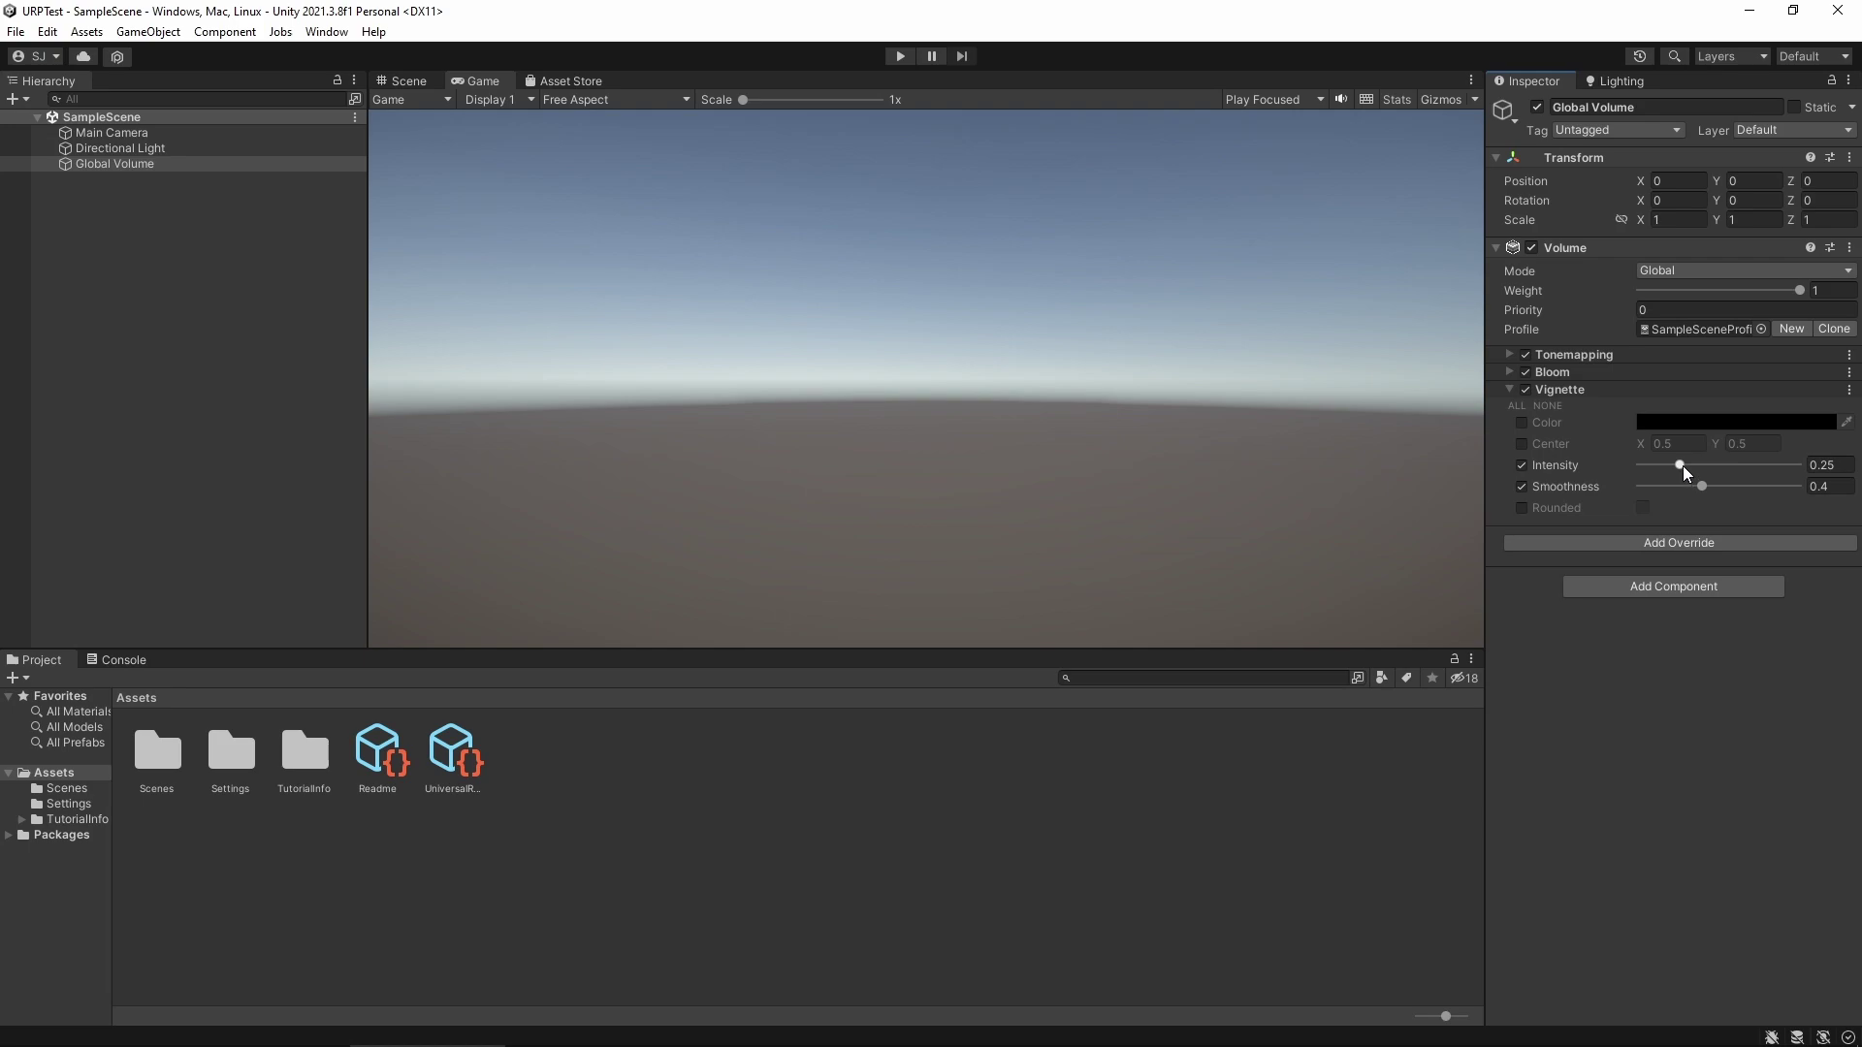
left_click_drag(1681, 465, 1714, 467)
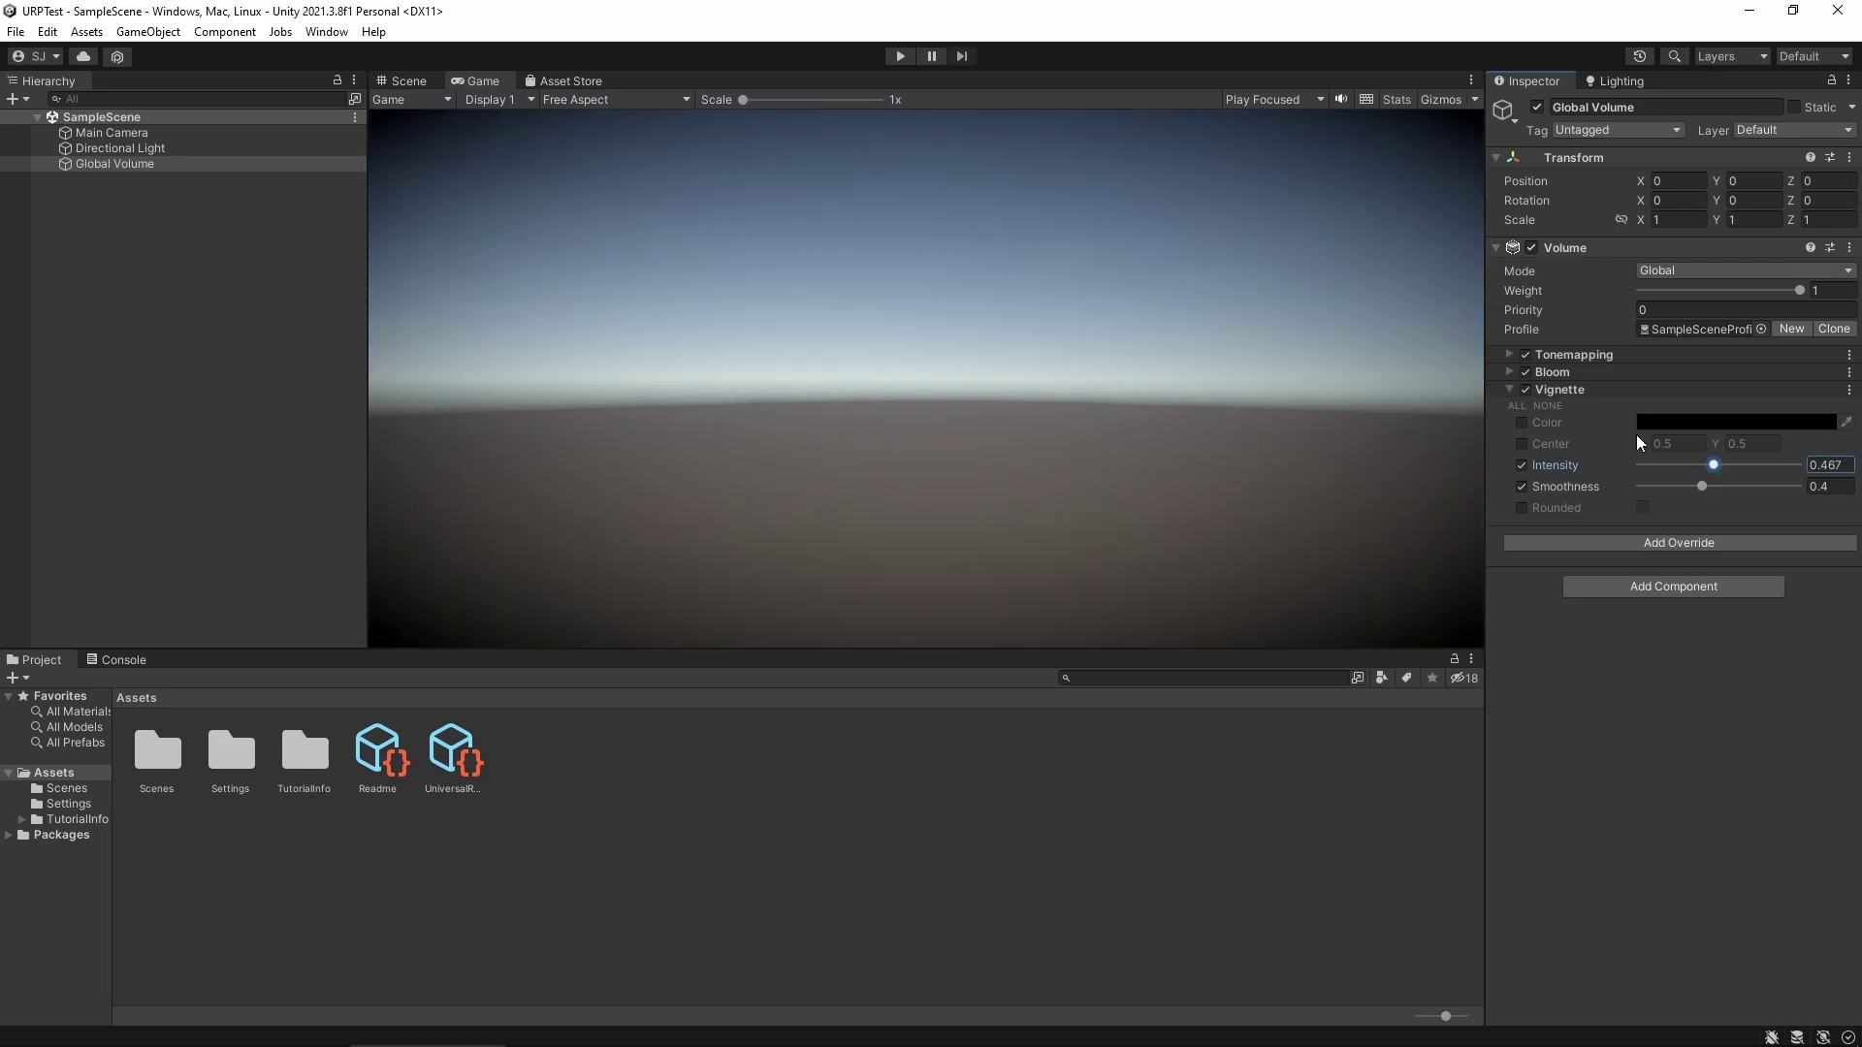
left_click(1507, 388)
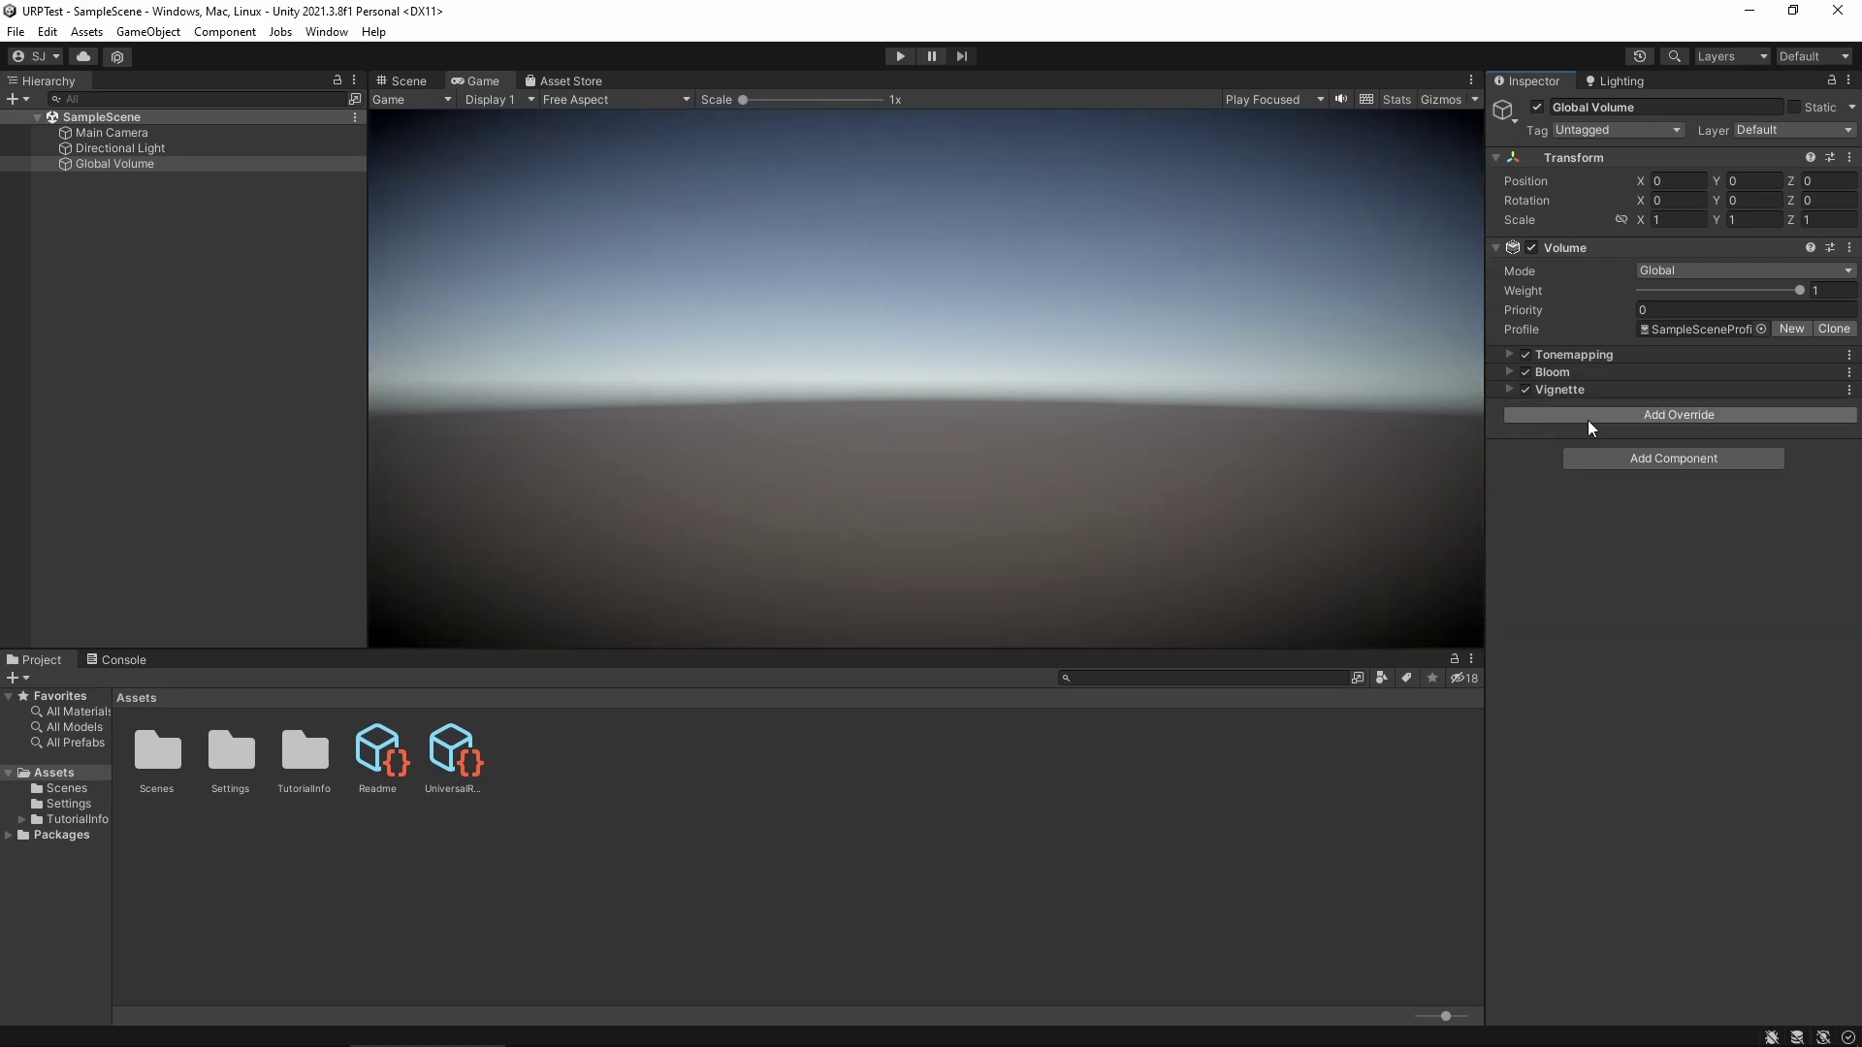
Step: Add a Lift Gamma Gain override to the Global Volume and tint its Lift toward purple
left_click(1666, 417)
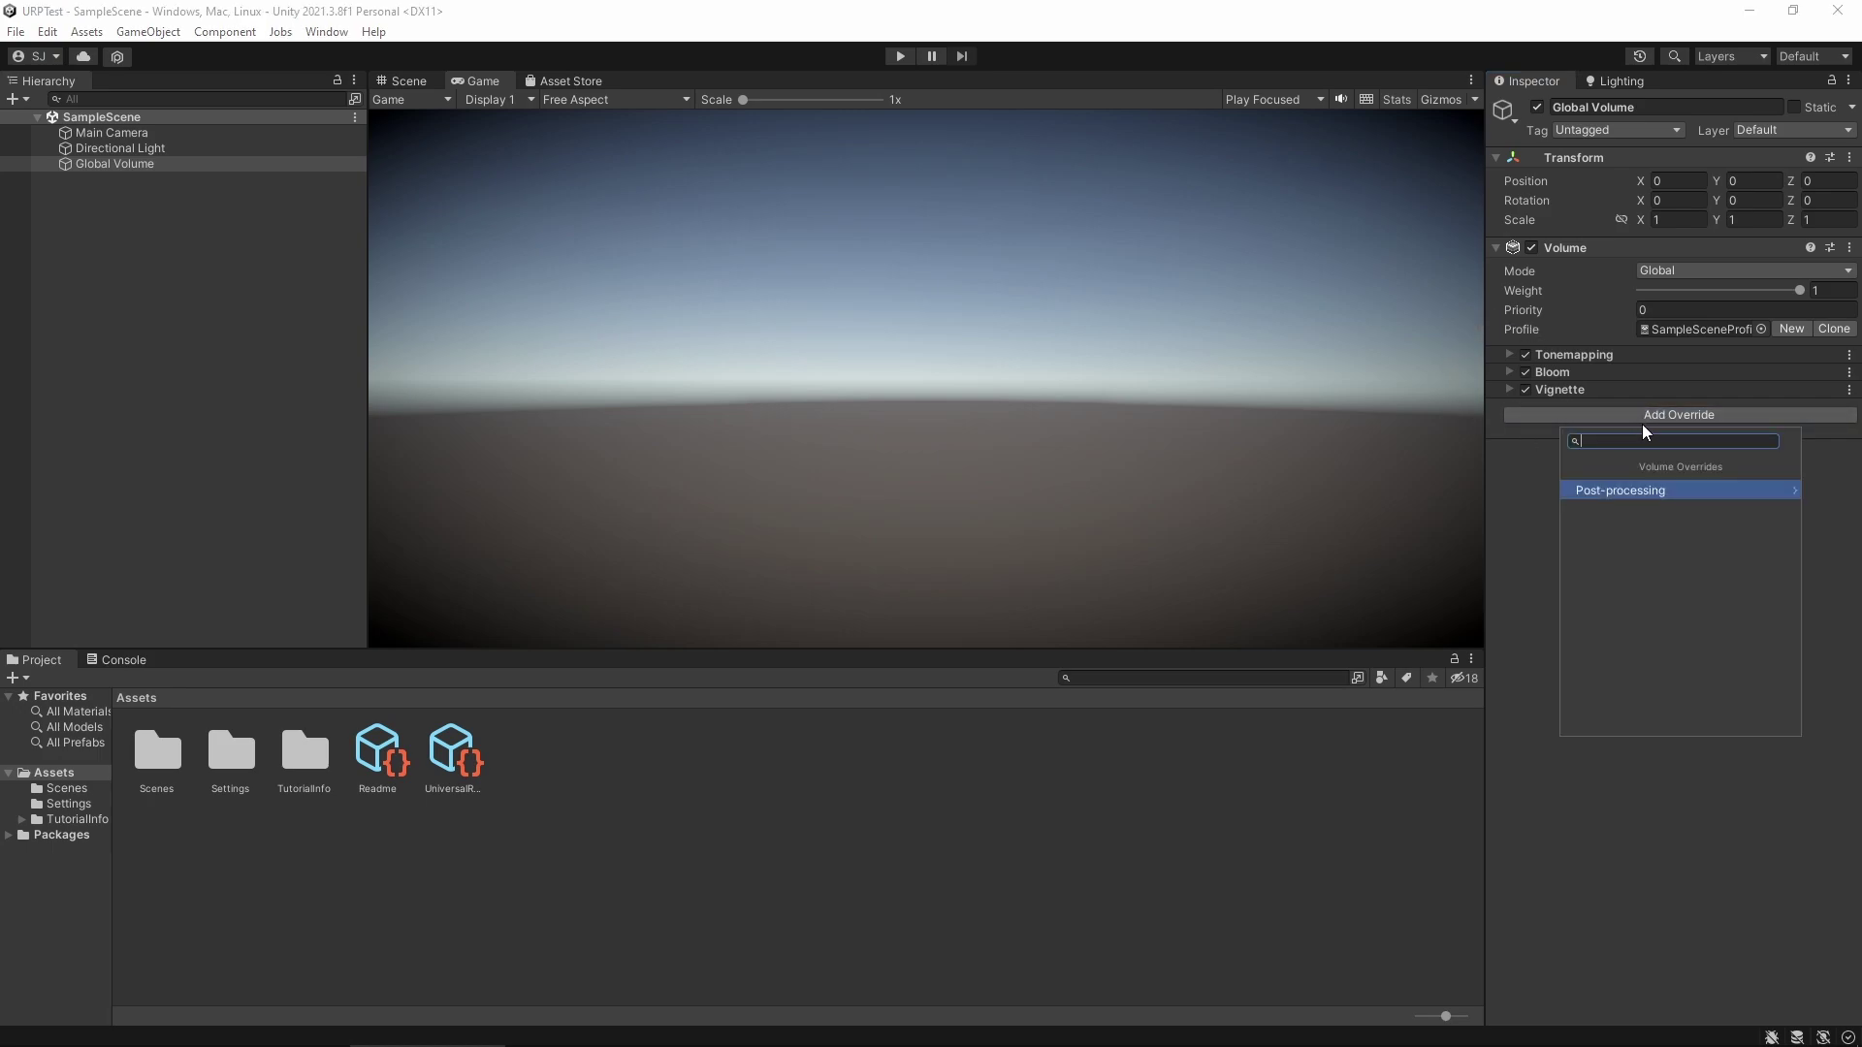
left_click(1643, 491)
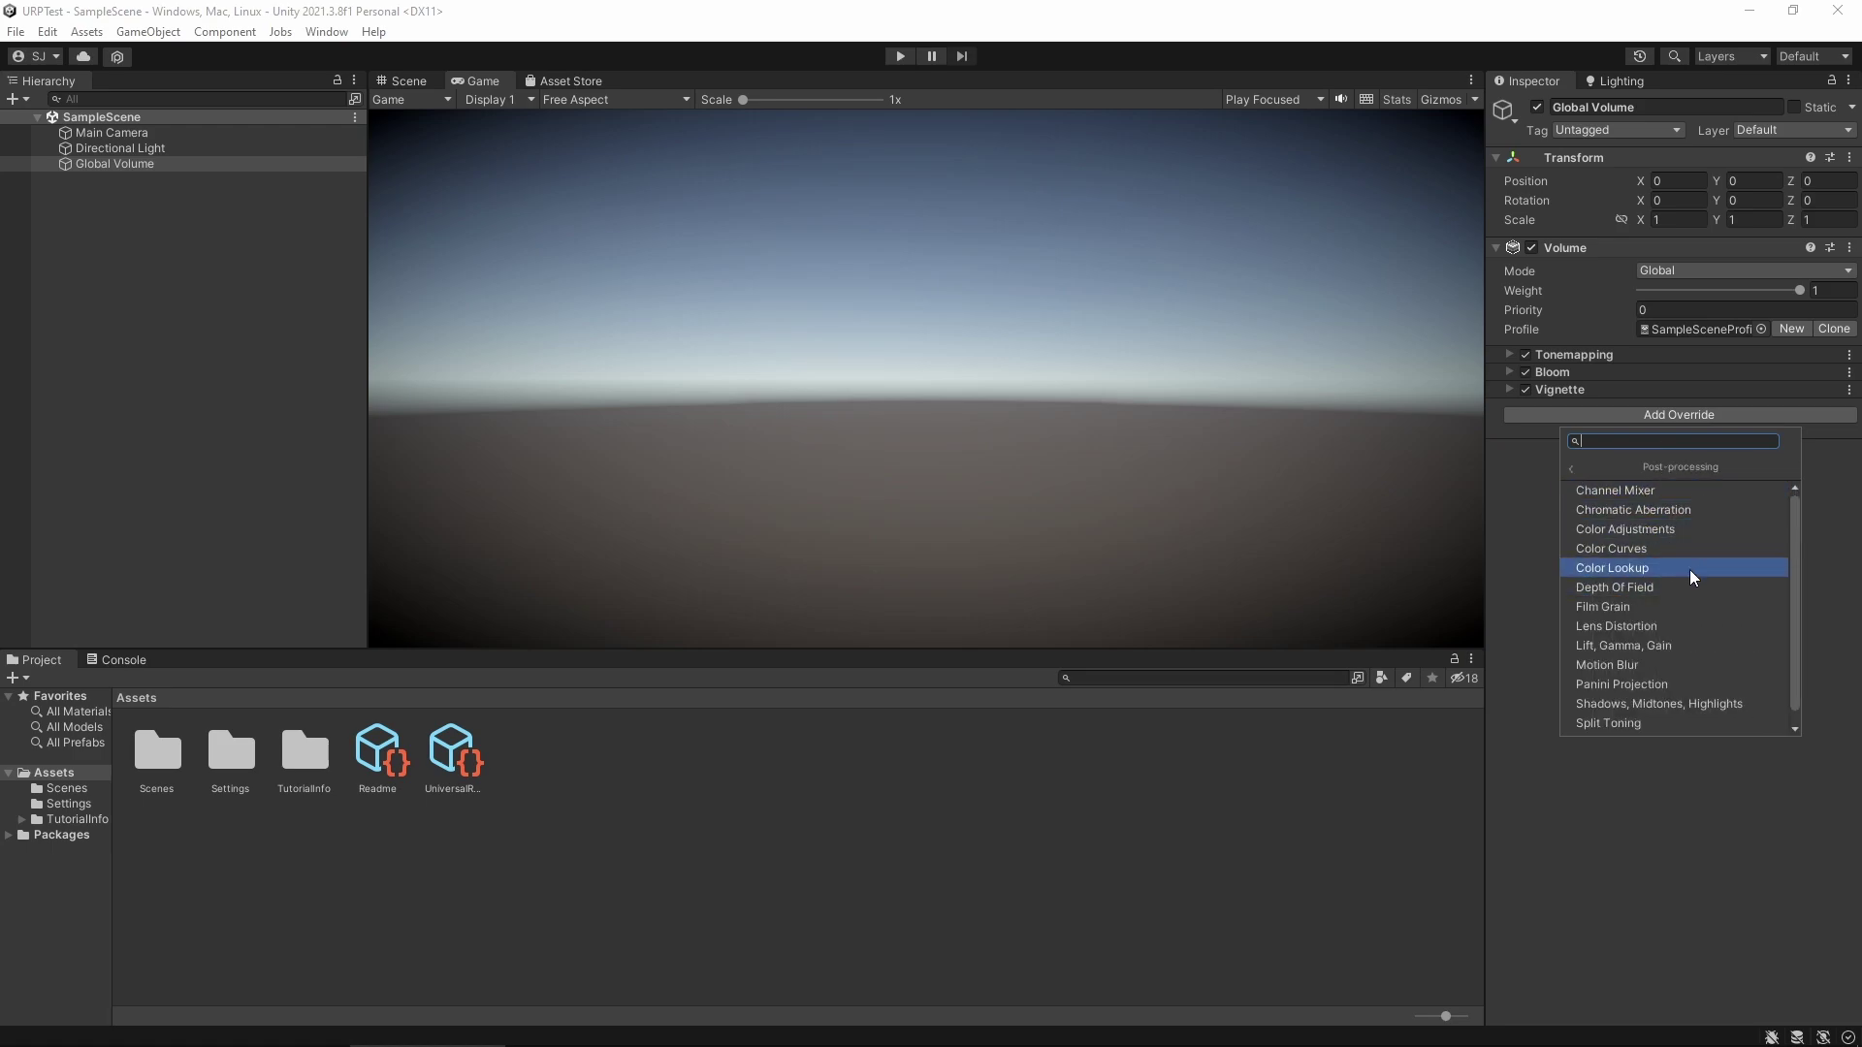
left_click(1685, 644)
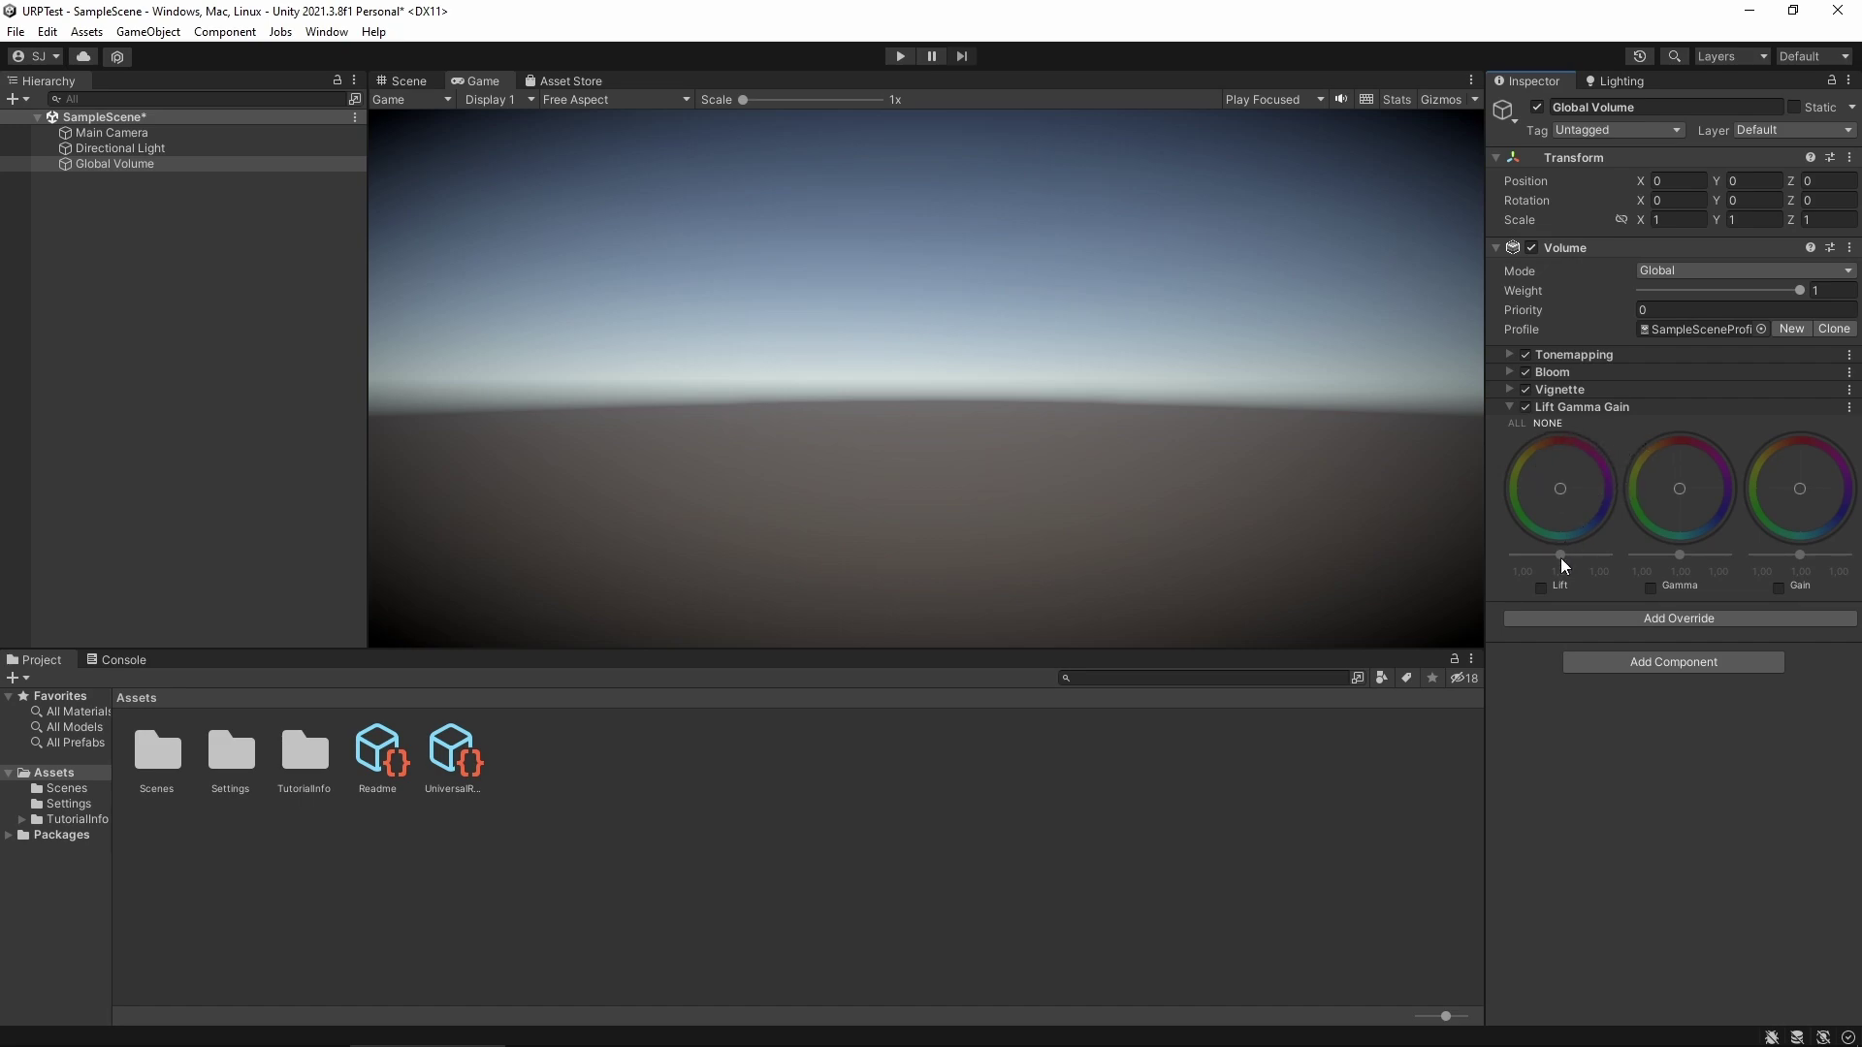
left_click(1541, 590)
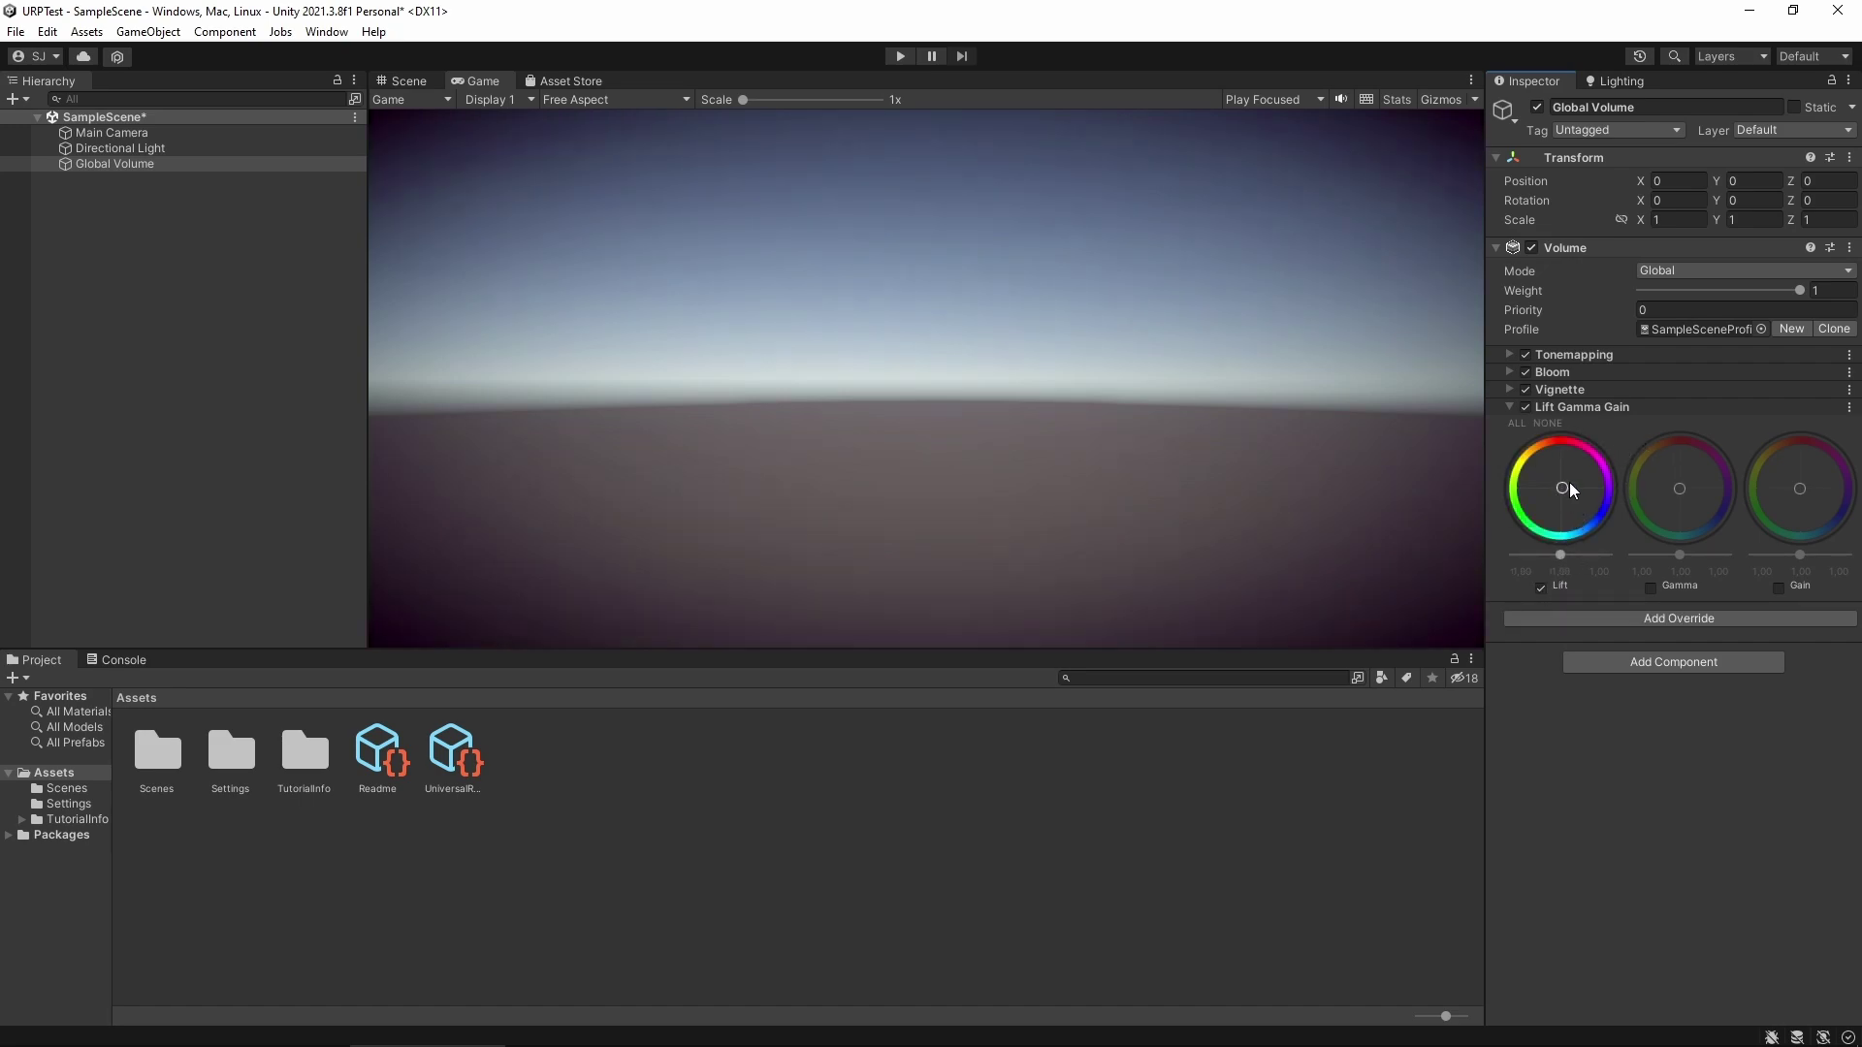
left_click_drag(1570, 482, 1576, 464)
Step: Return to the Scene view and show the Readme's URP Empty Template welcome page
left_click(403, 80)
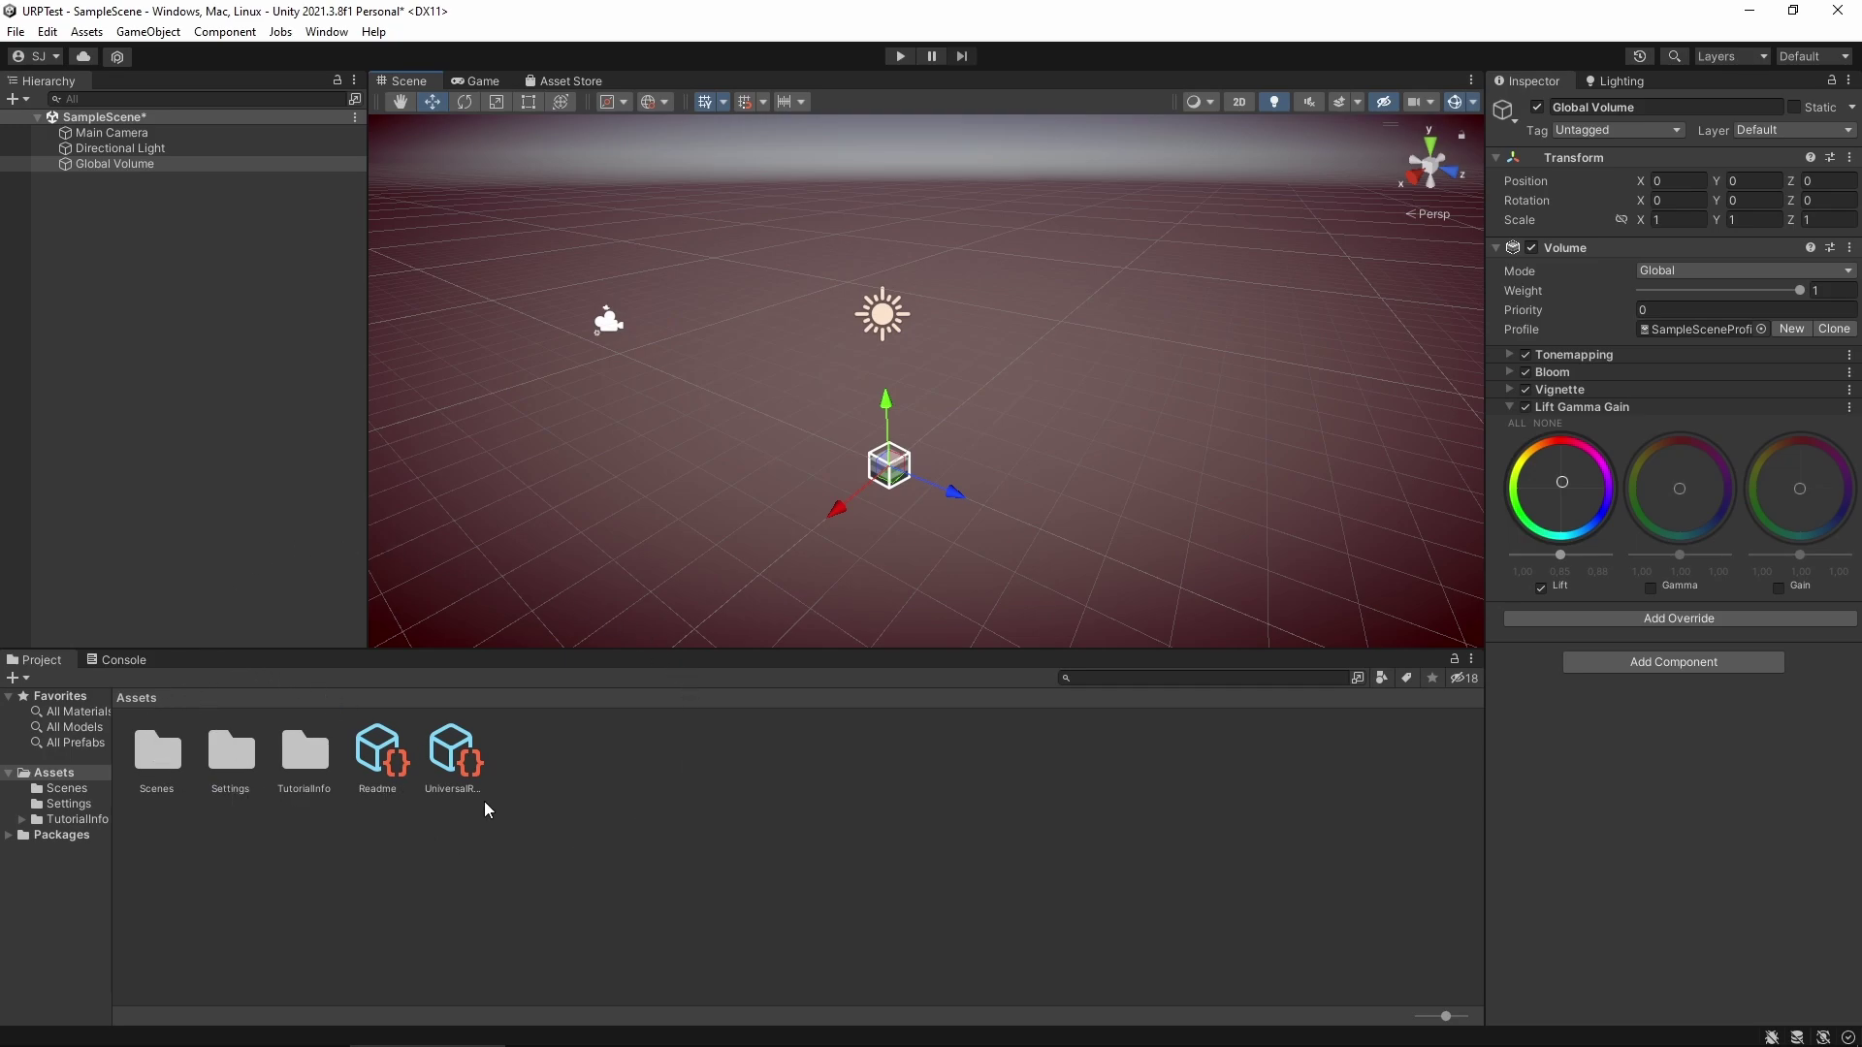
left_click(387, 758)
left_click(387, 759)
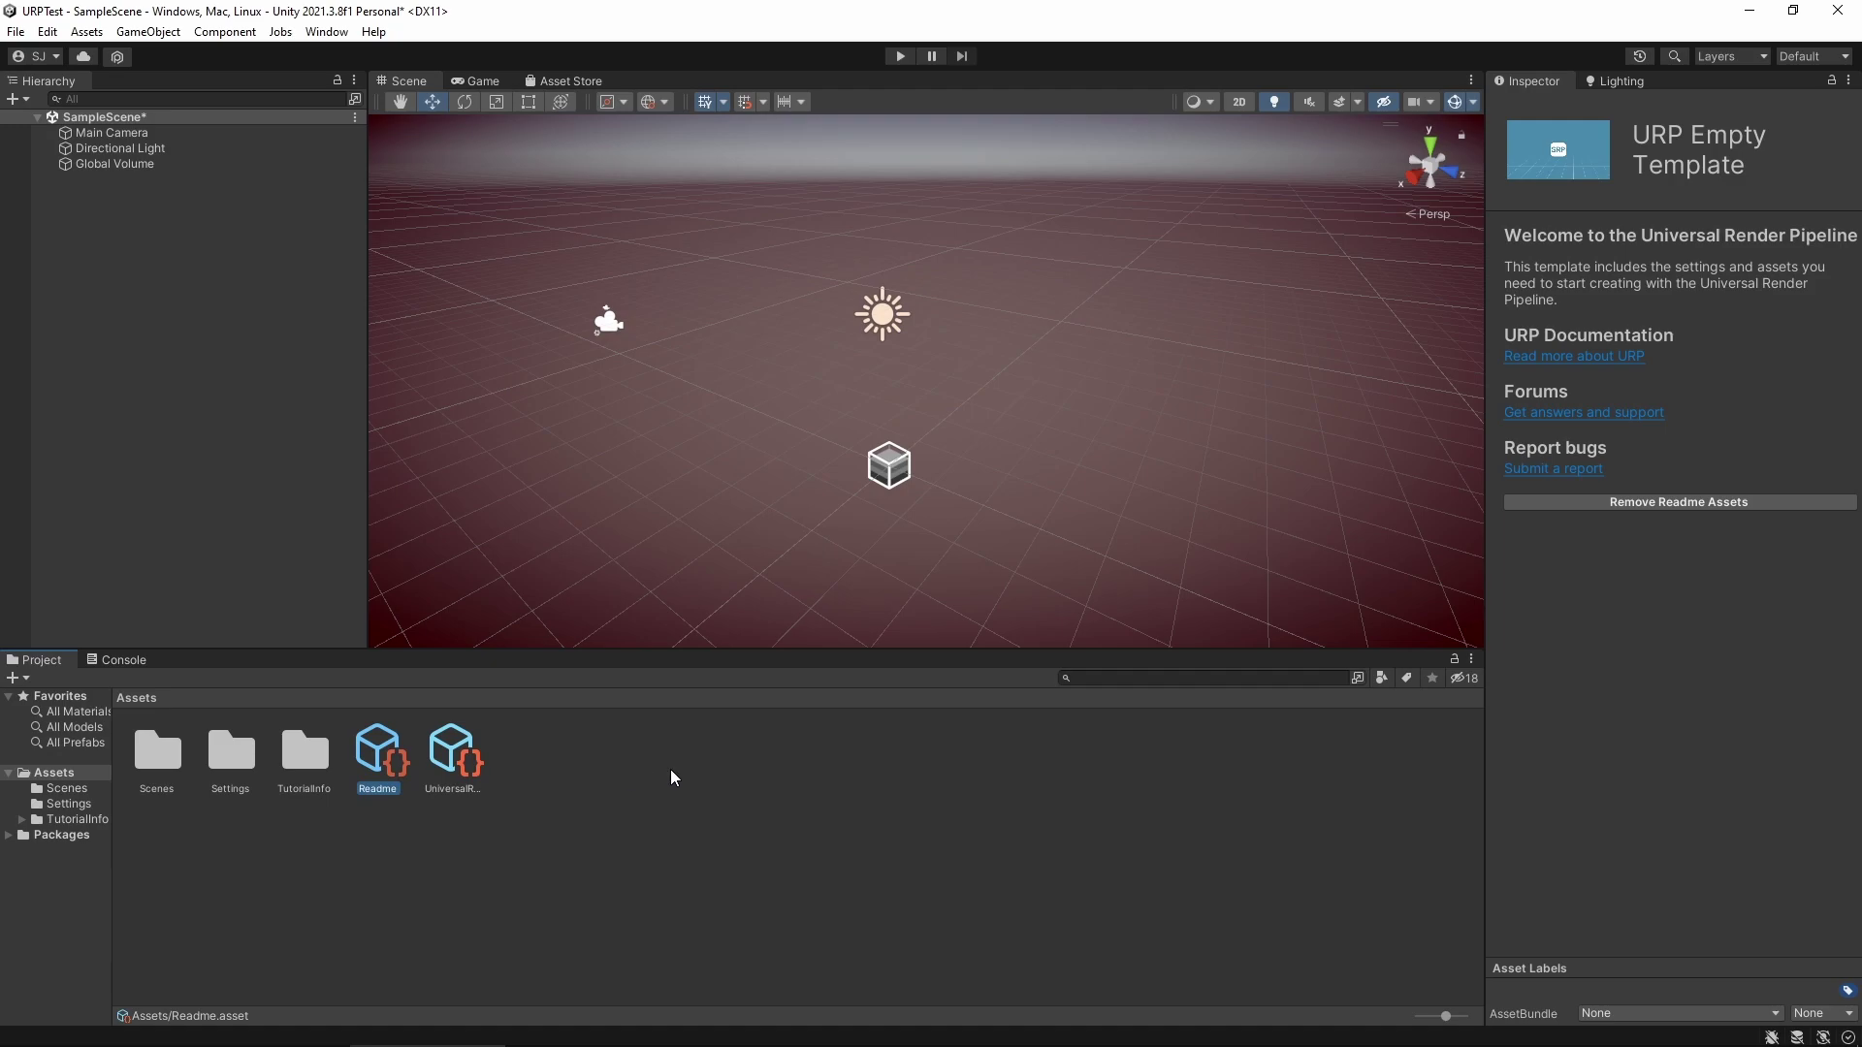
Step: Create a URP Lit Shader Graph in Assets, keeping the default name New Shader Graph
right_click(638, 784)
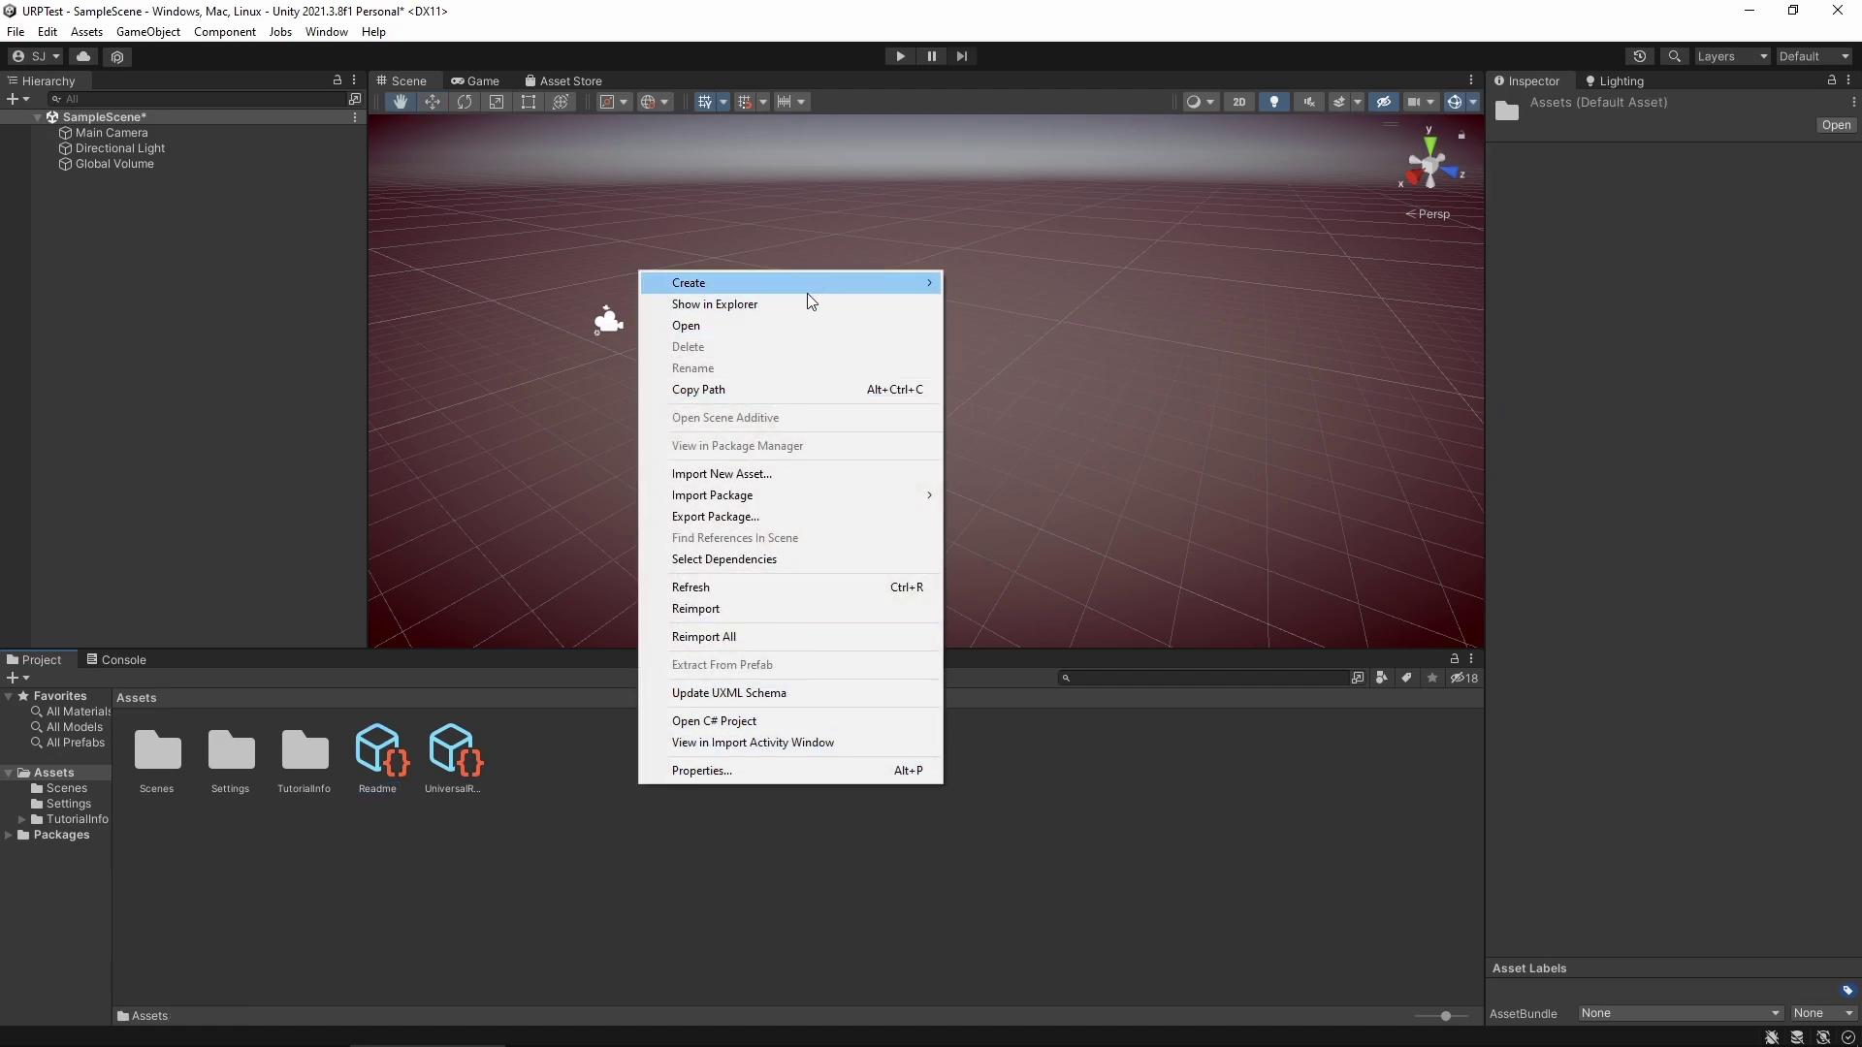
mouse_move(862, 288)
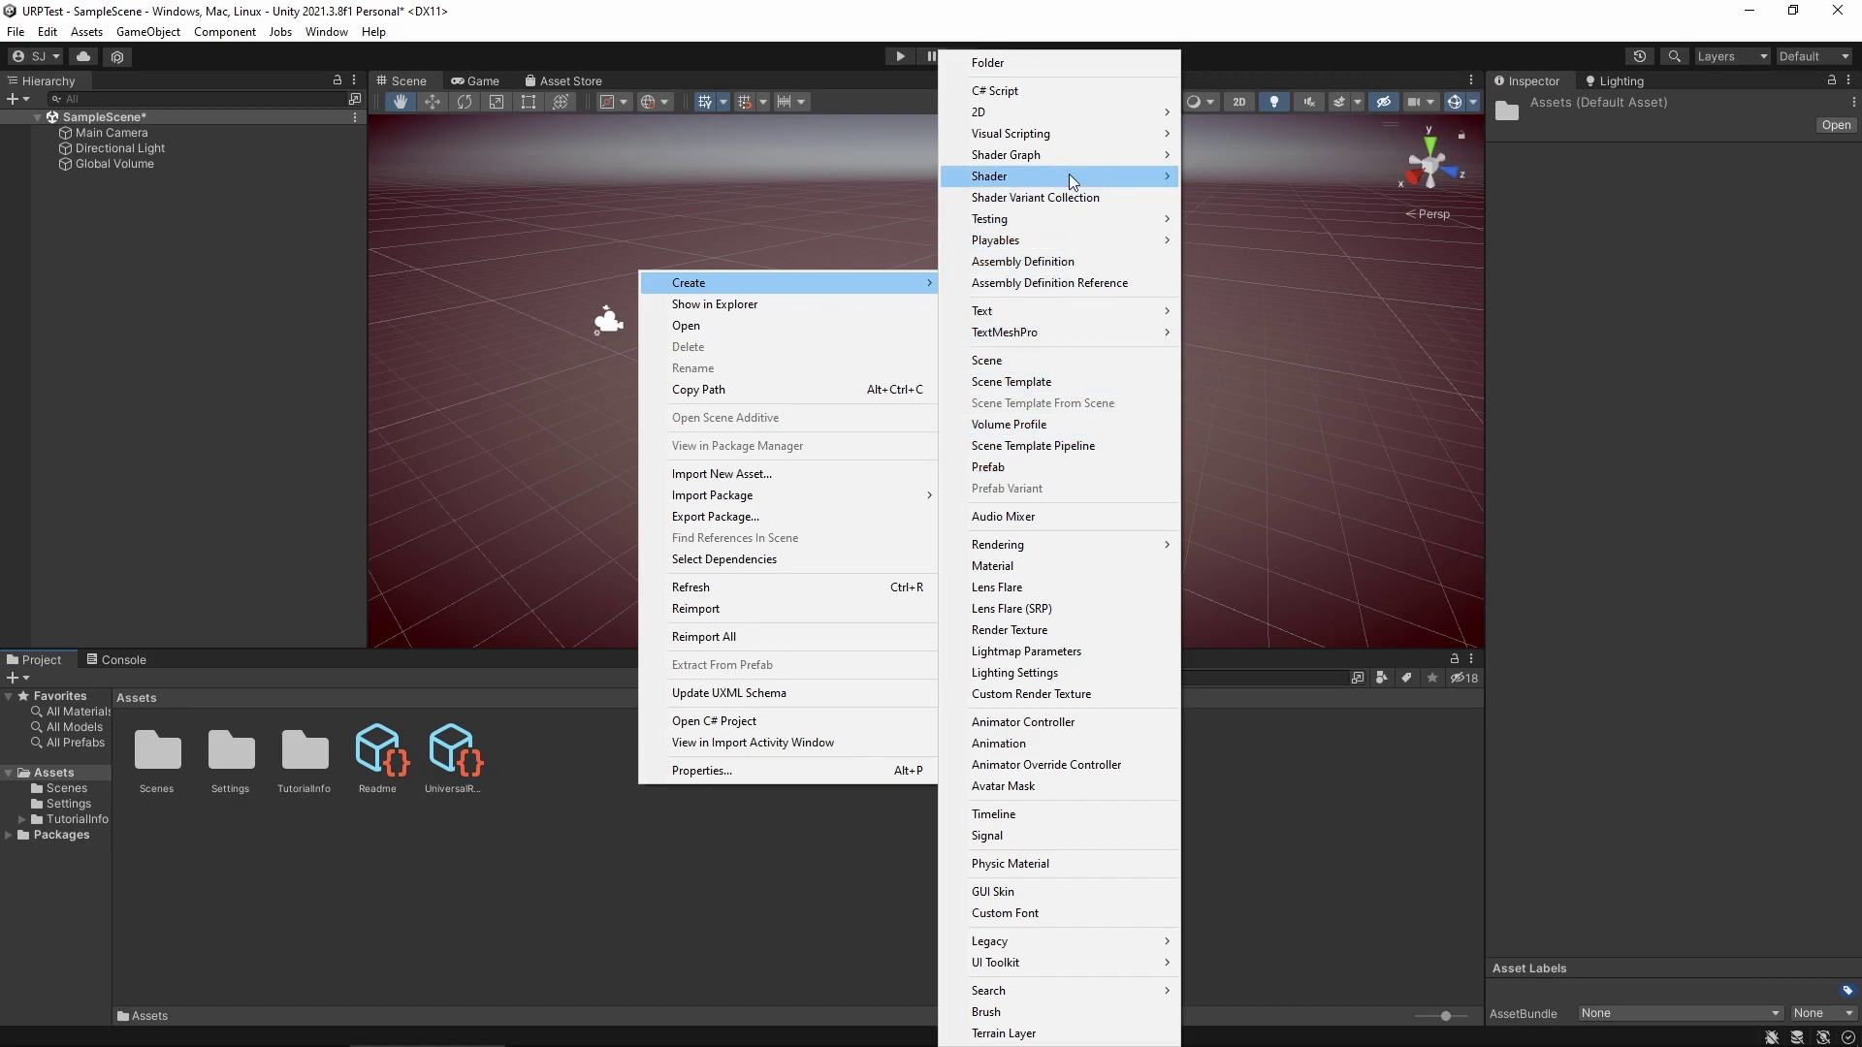
mouse_move(1103, 156)
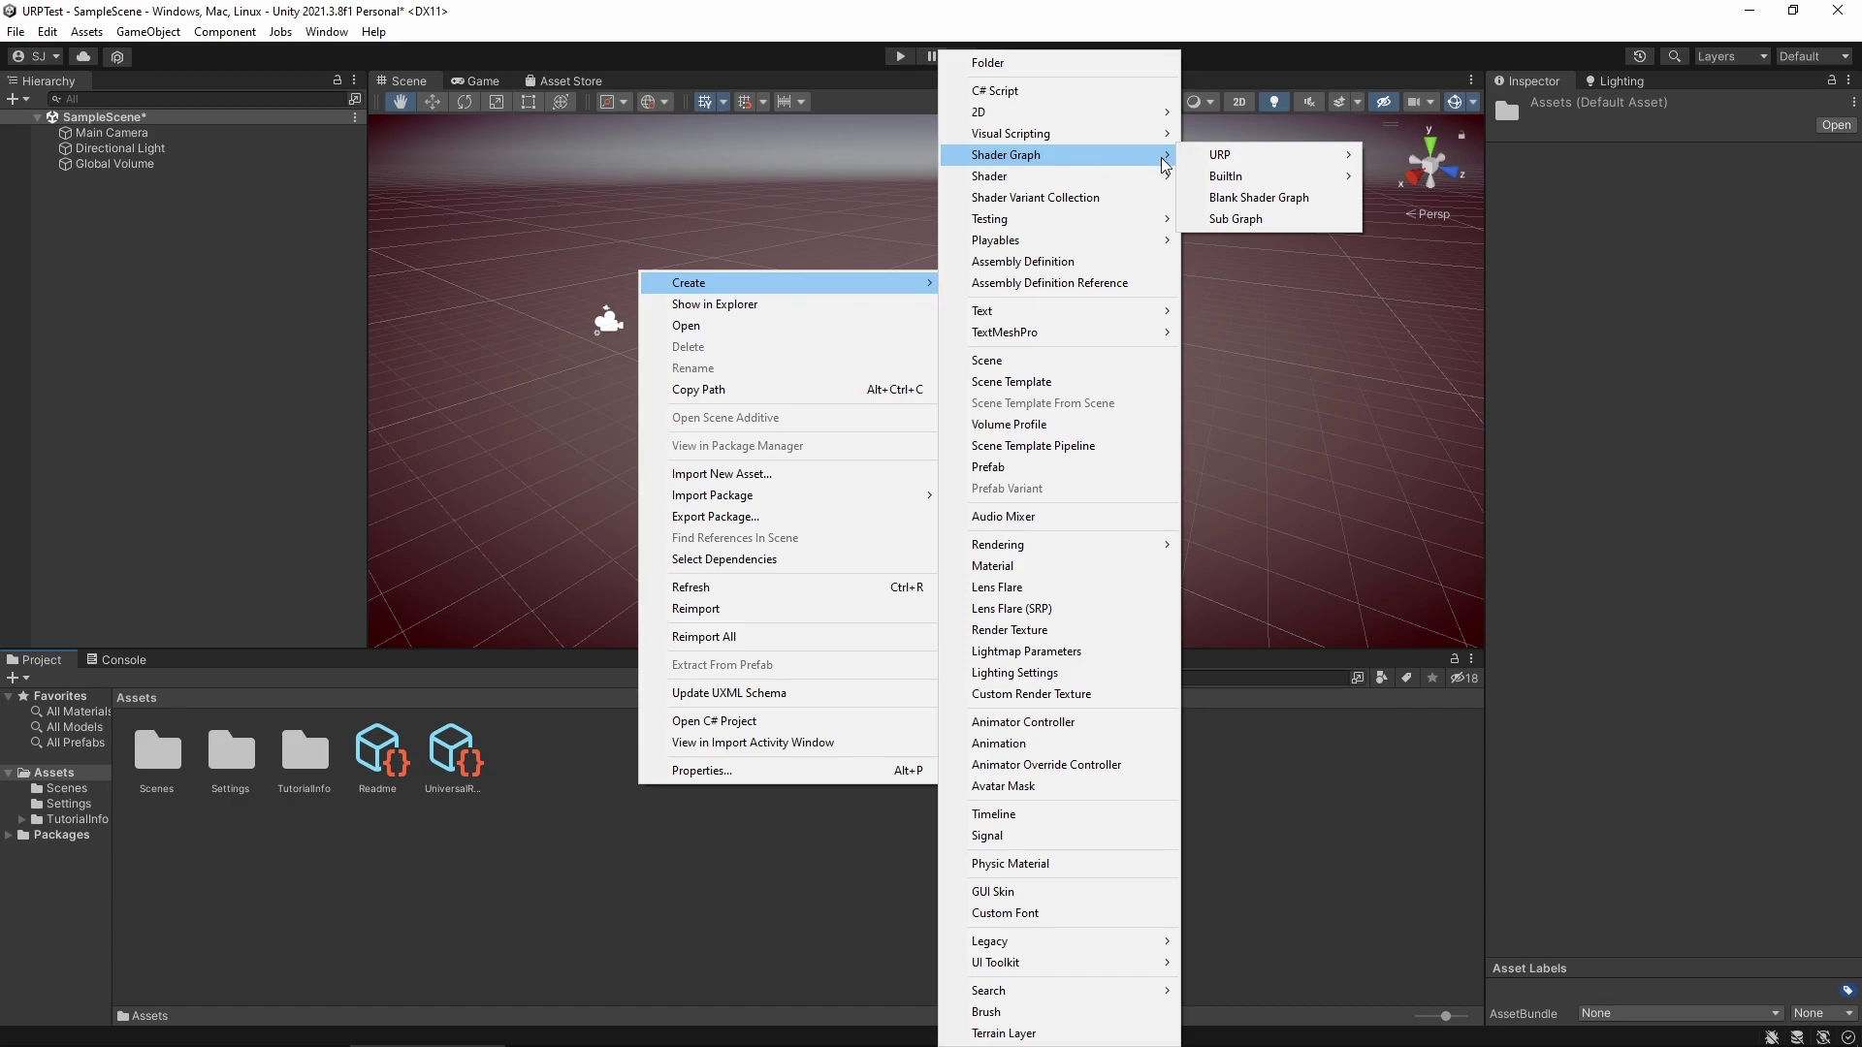
mouse_move(1207, 161)
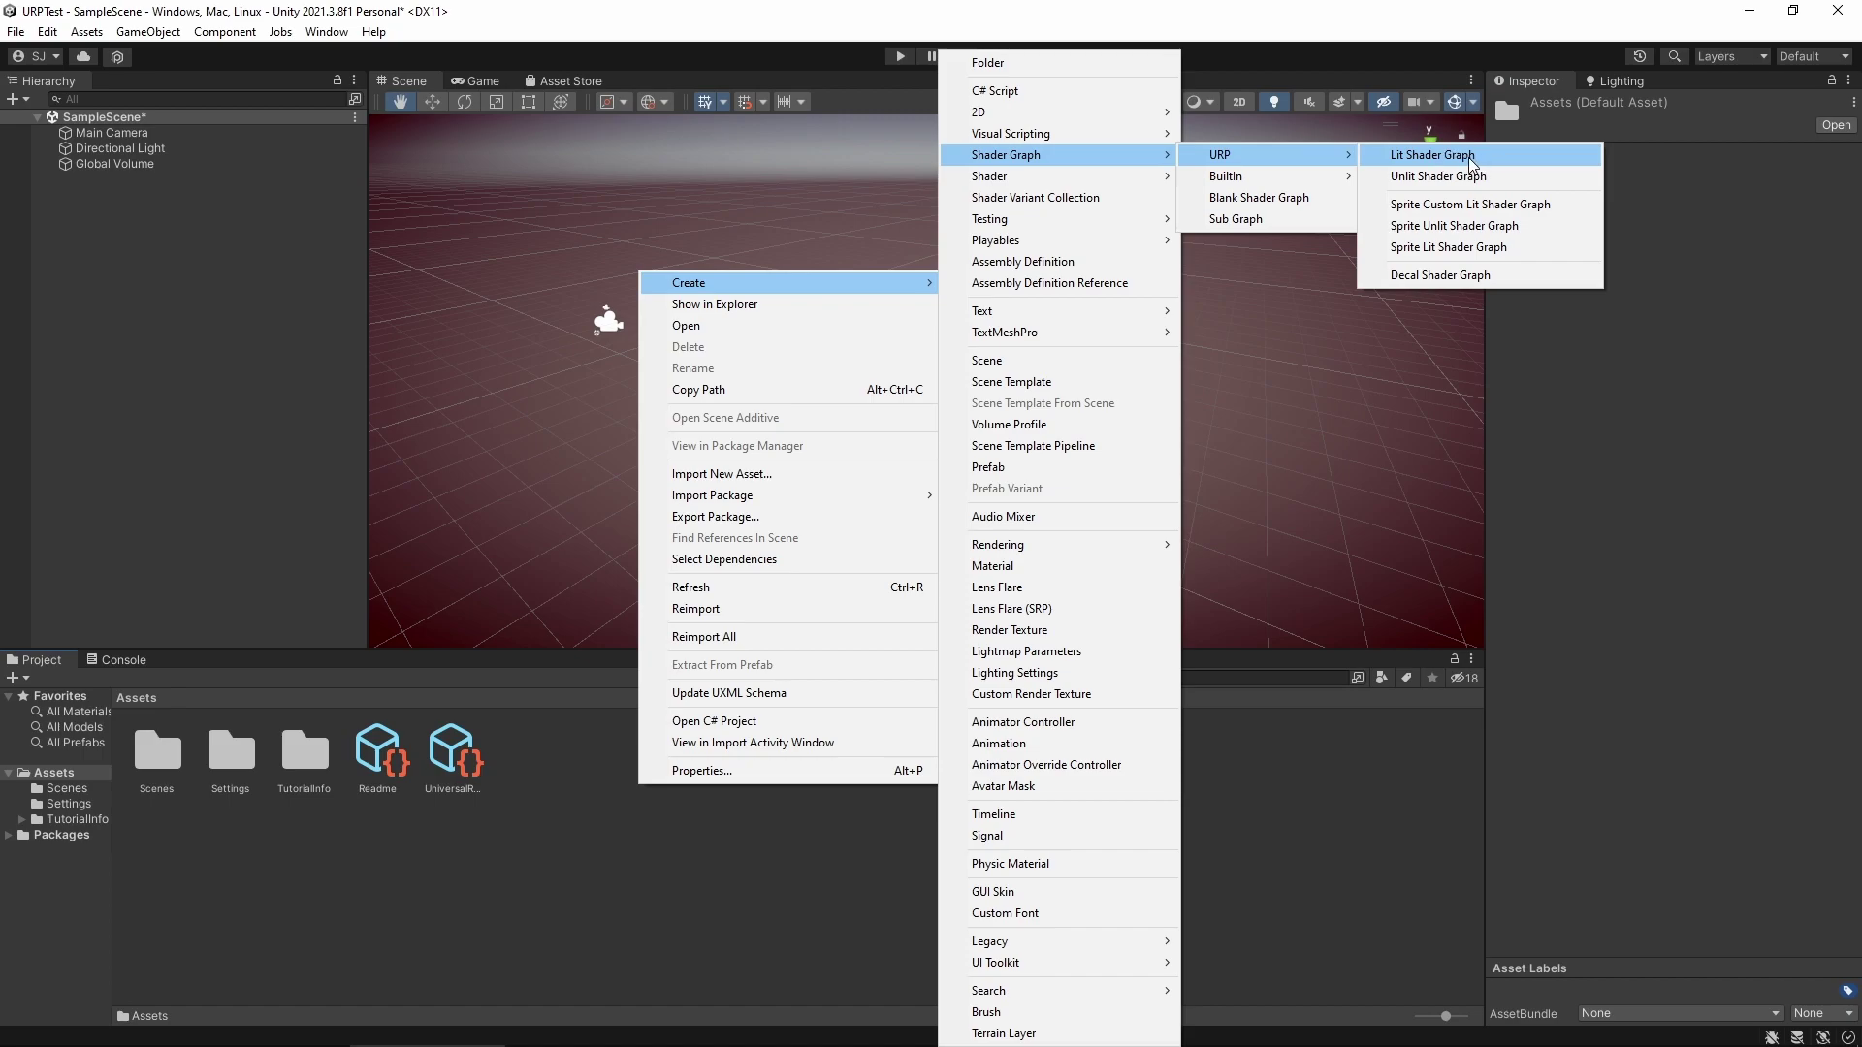
left_click(1460, 157)
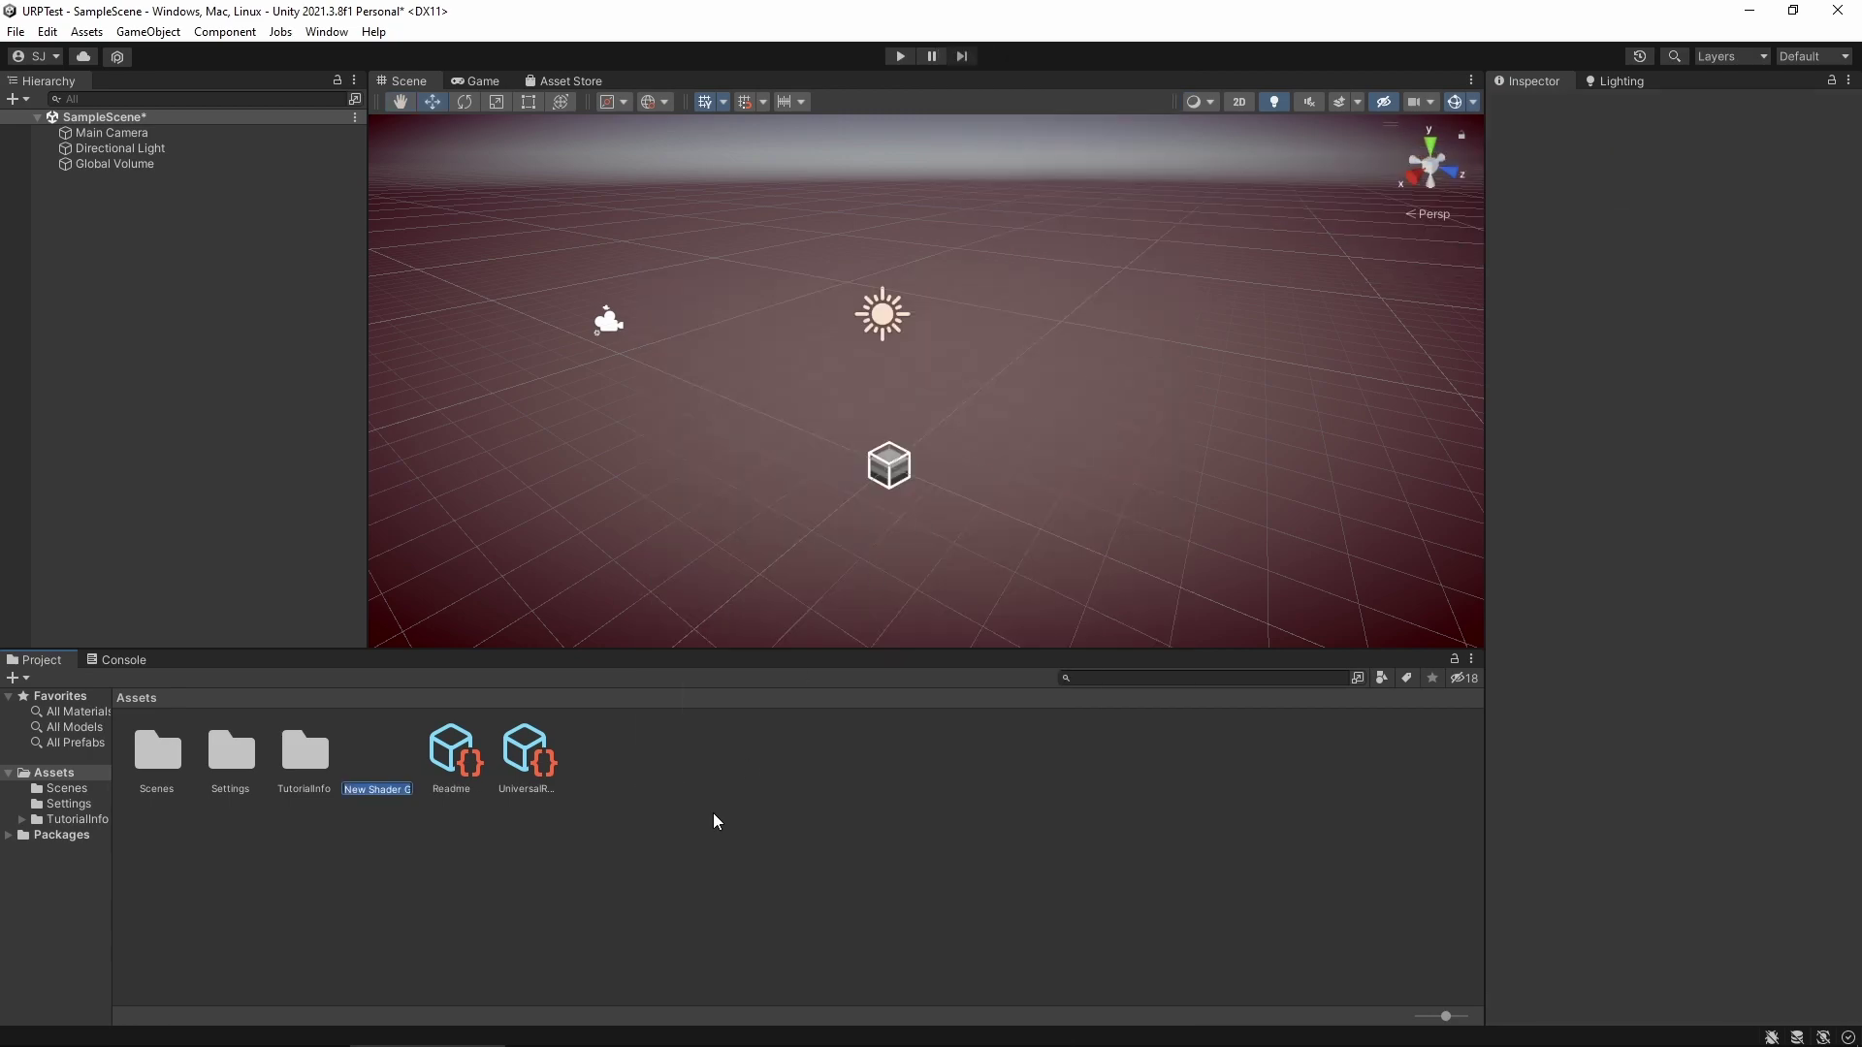
key("Return")
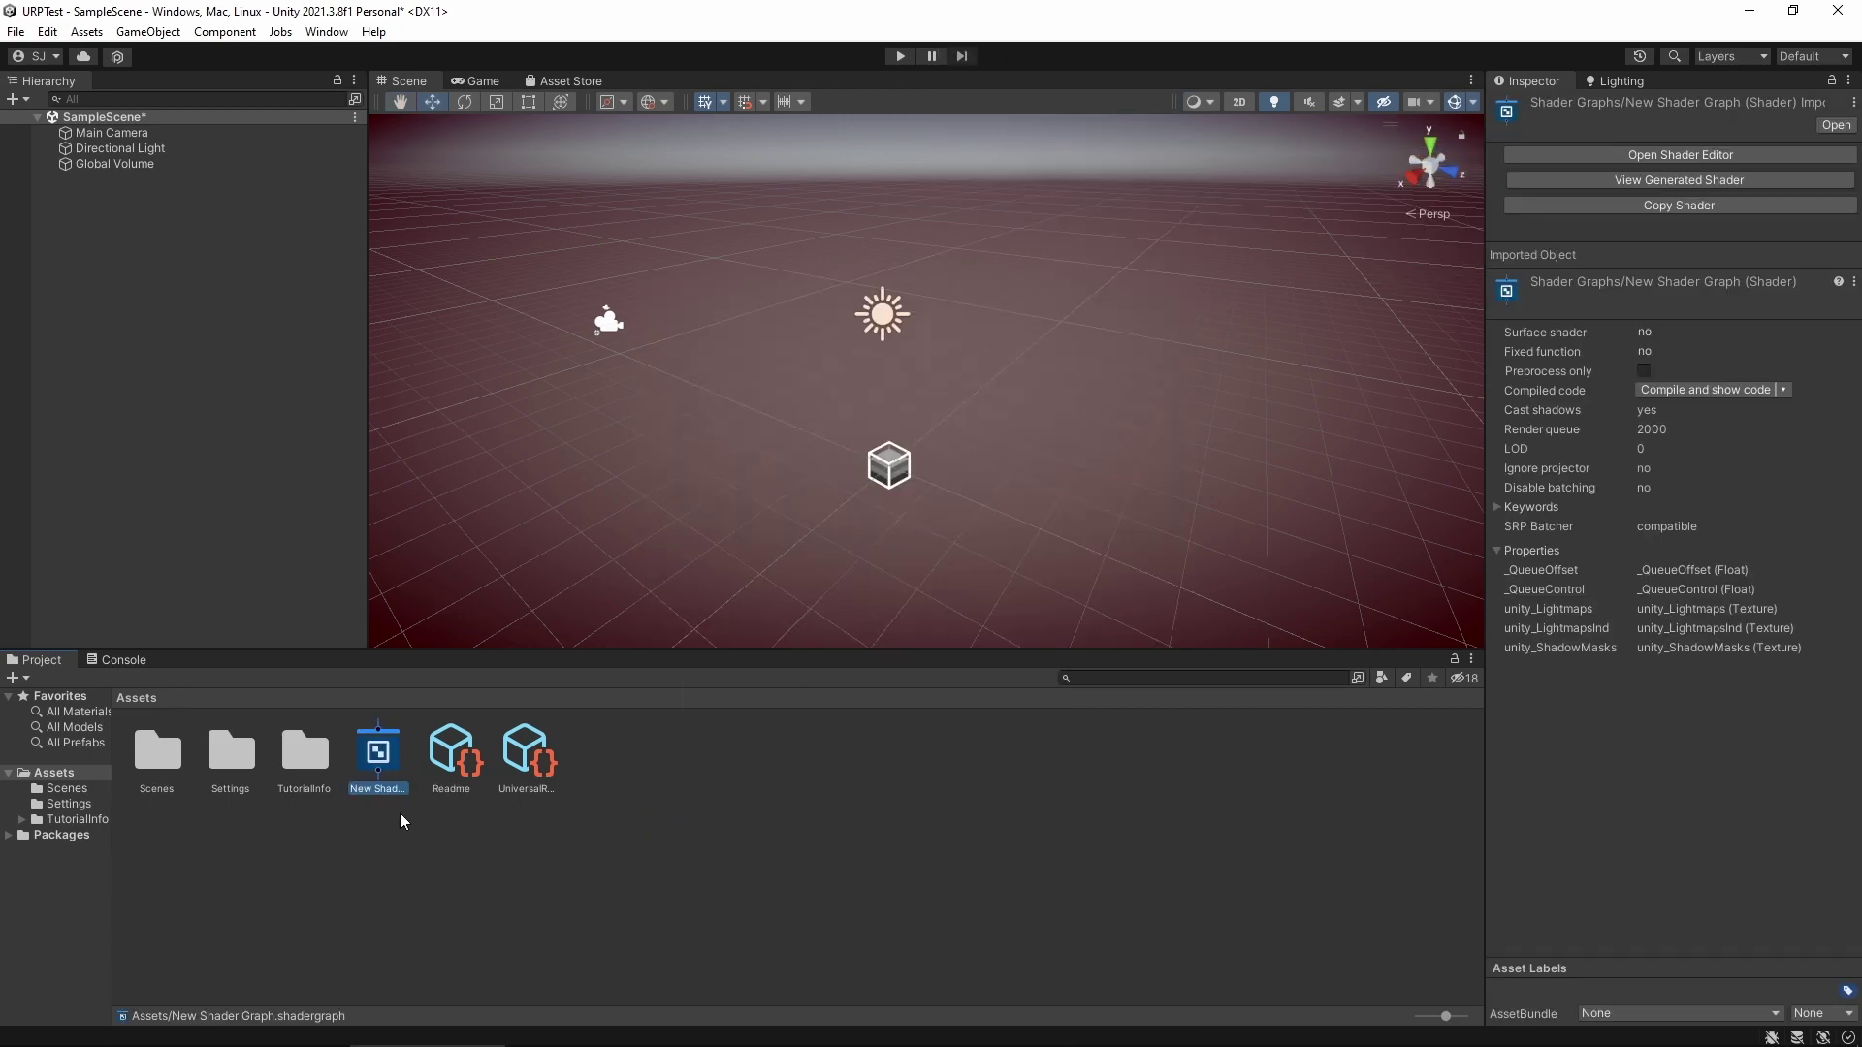
Step: Open New Shader Graph, enlarge its editing area and zoom out to show the Vertex and Fragment blocks
double_click(381, 749)
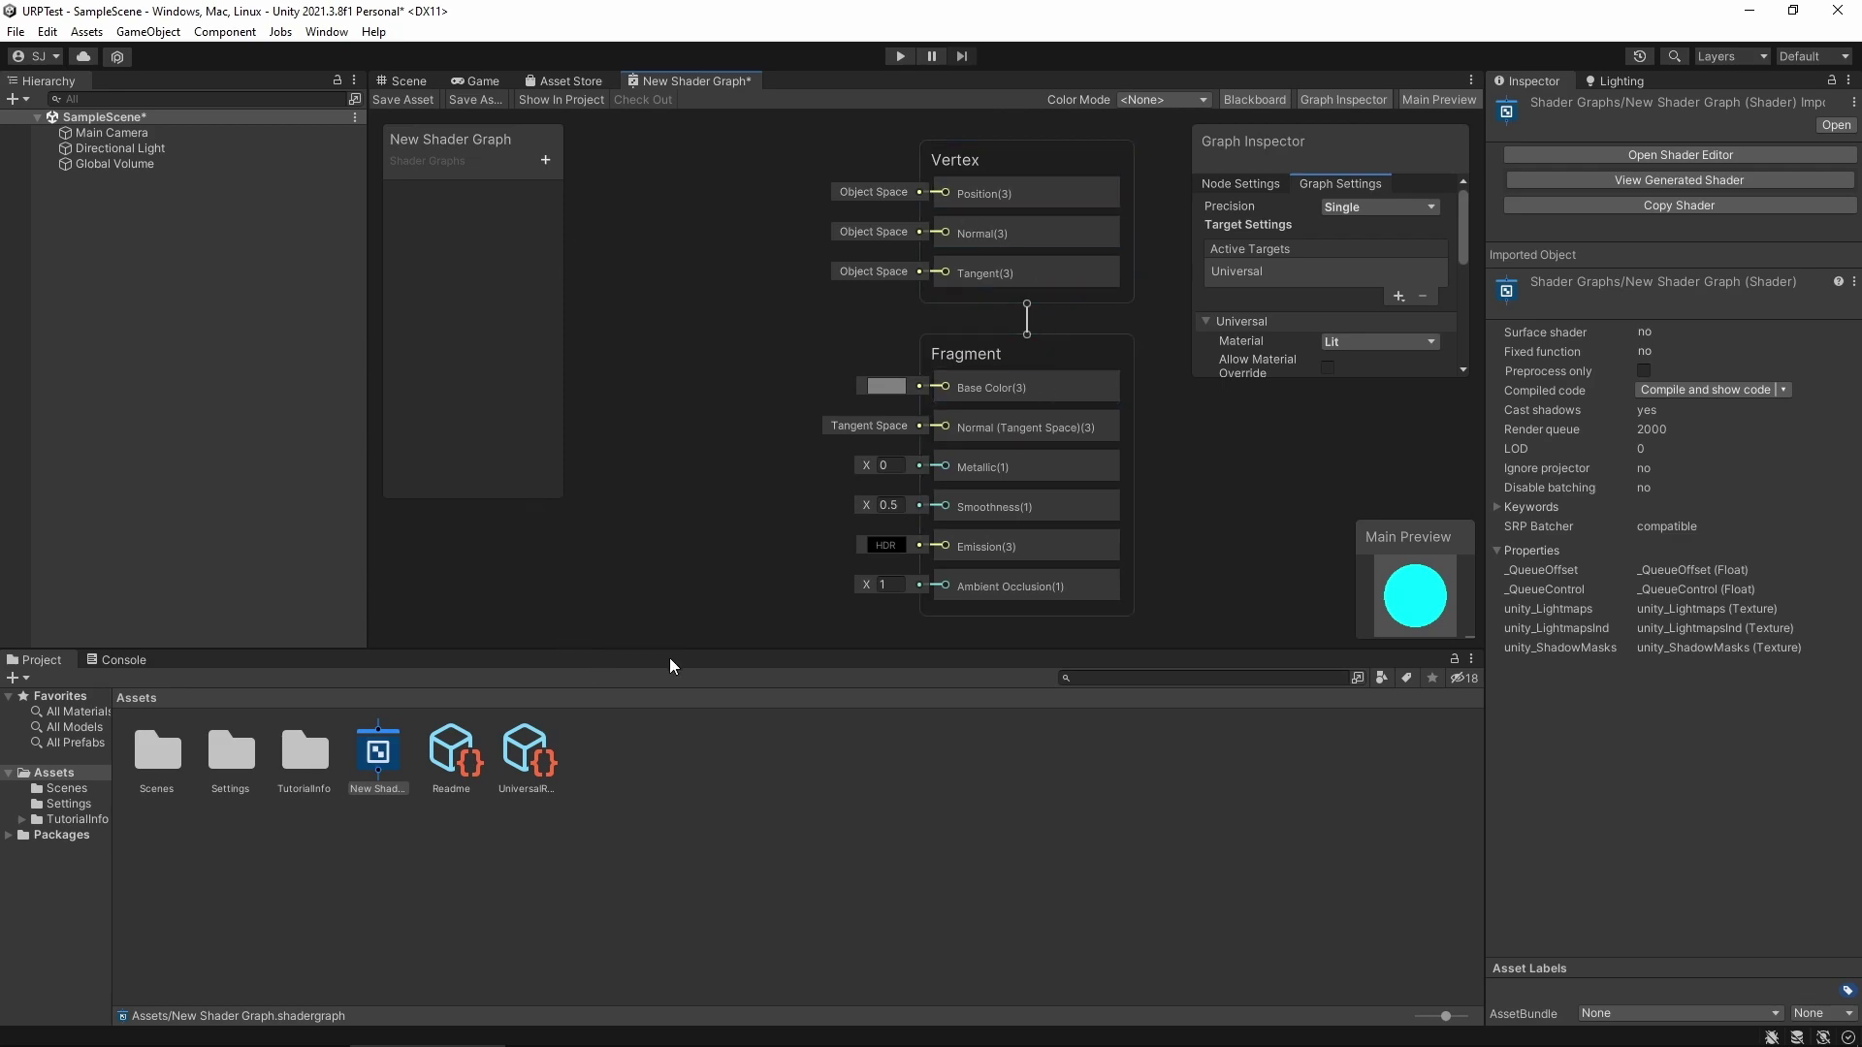
left_click_drag(676, 648, 675, 739)
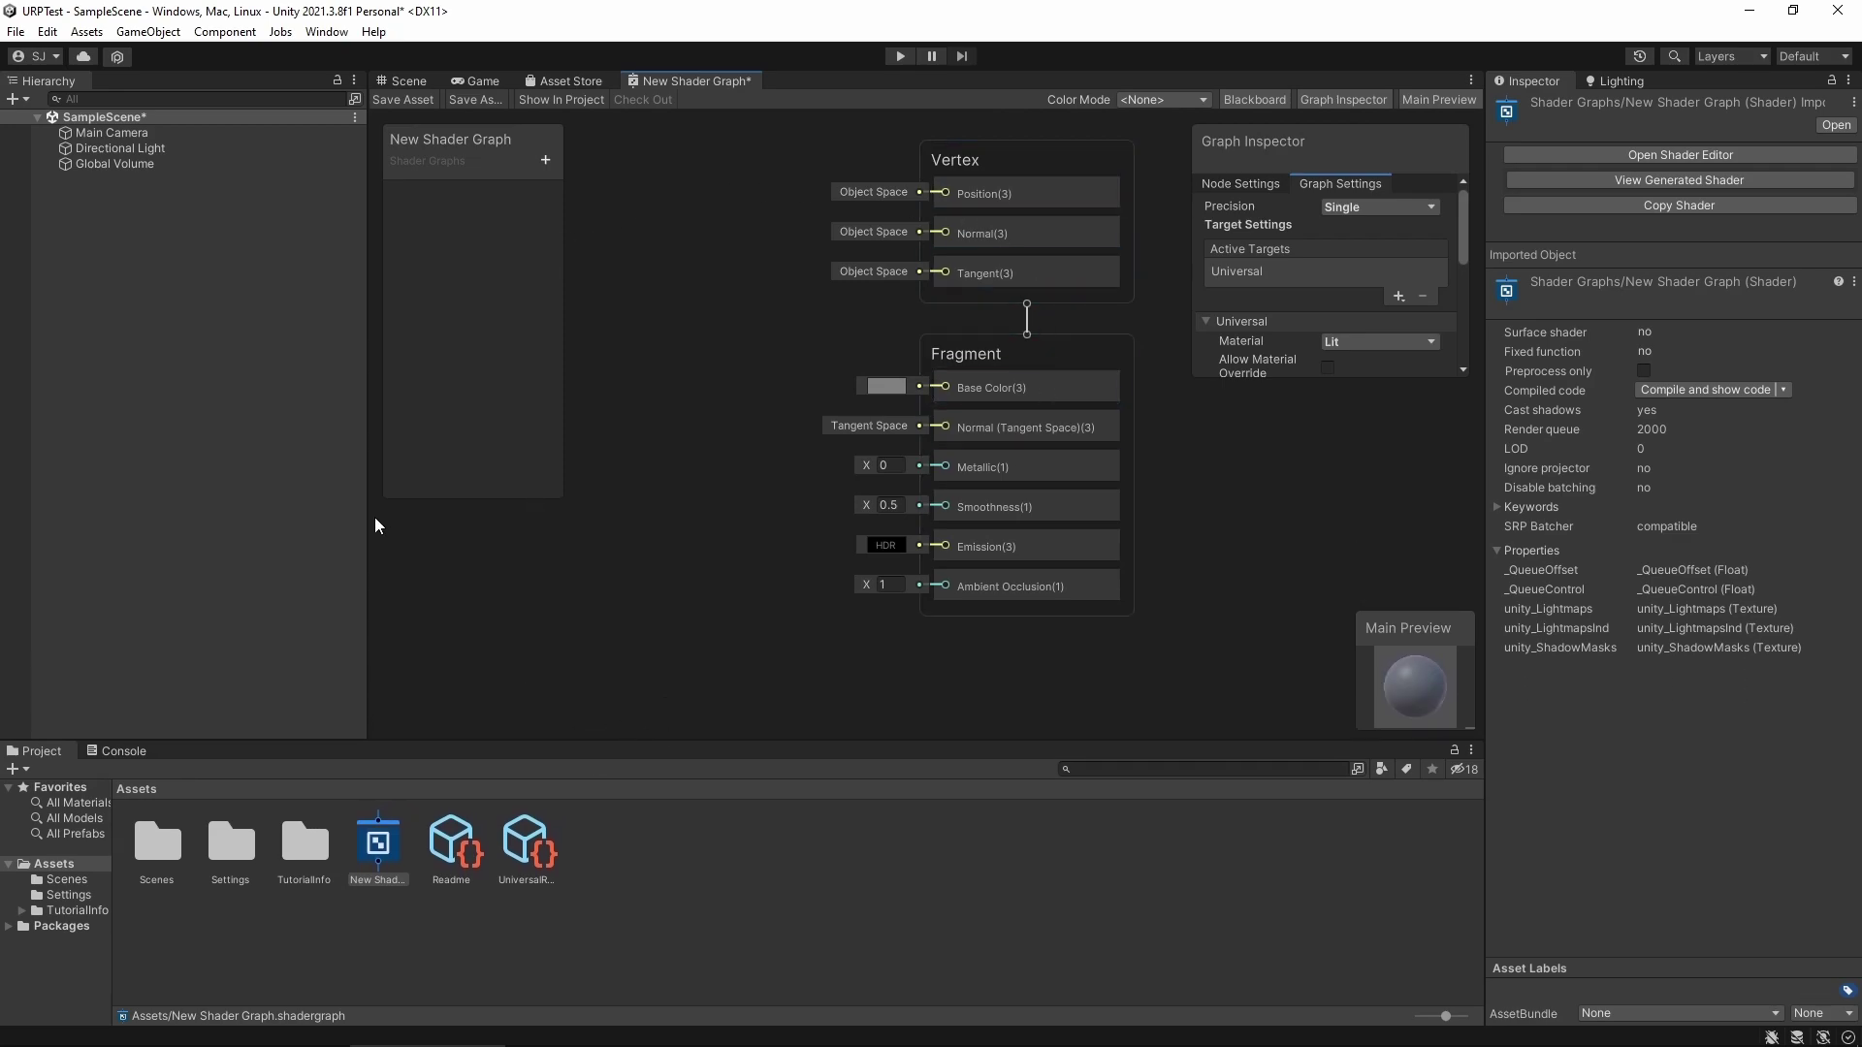
left_click_drag(365, 514, 254, 514)
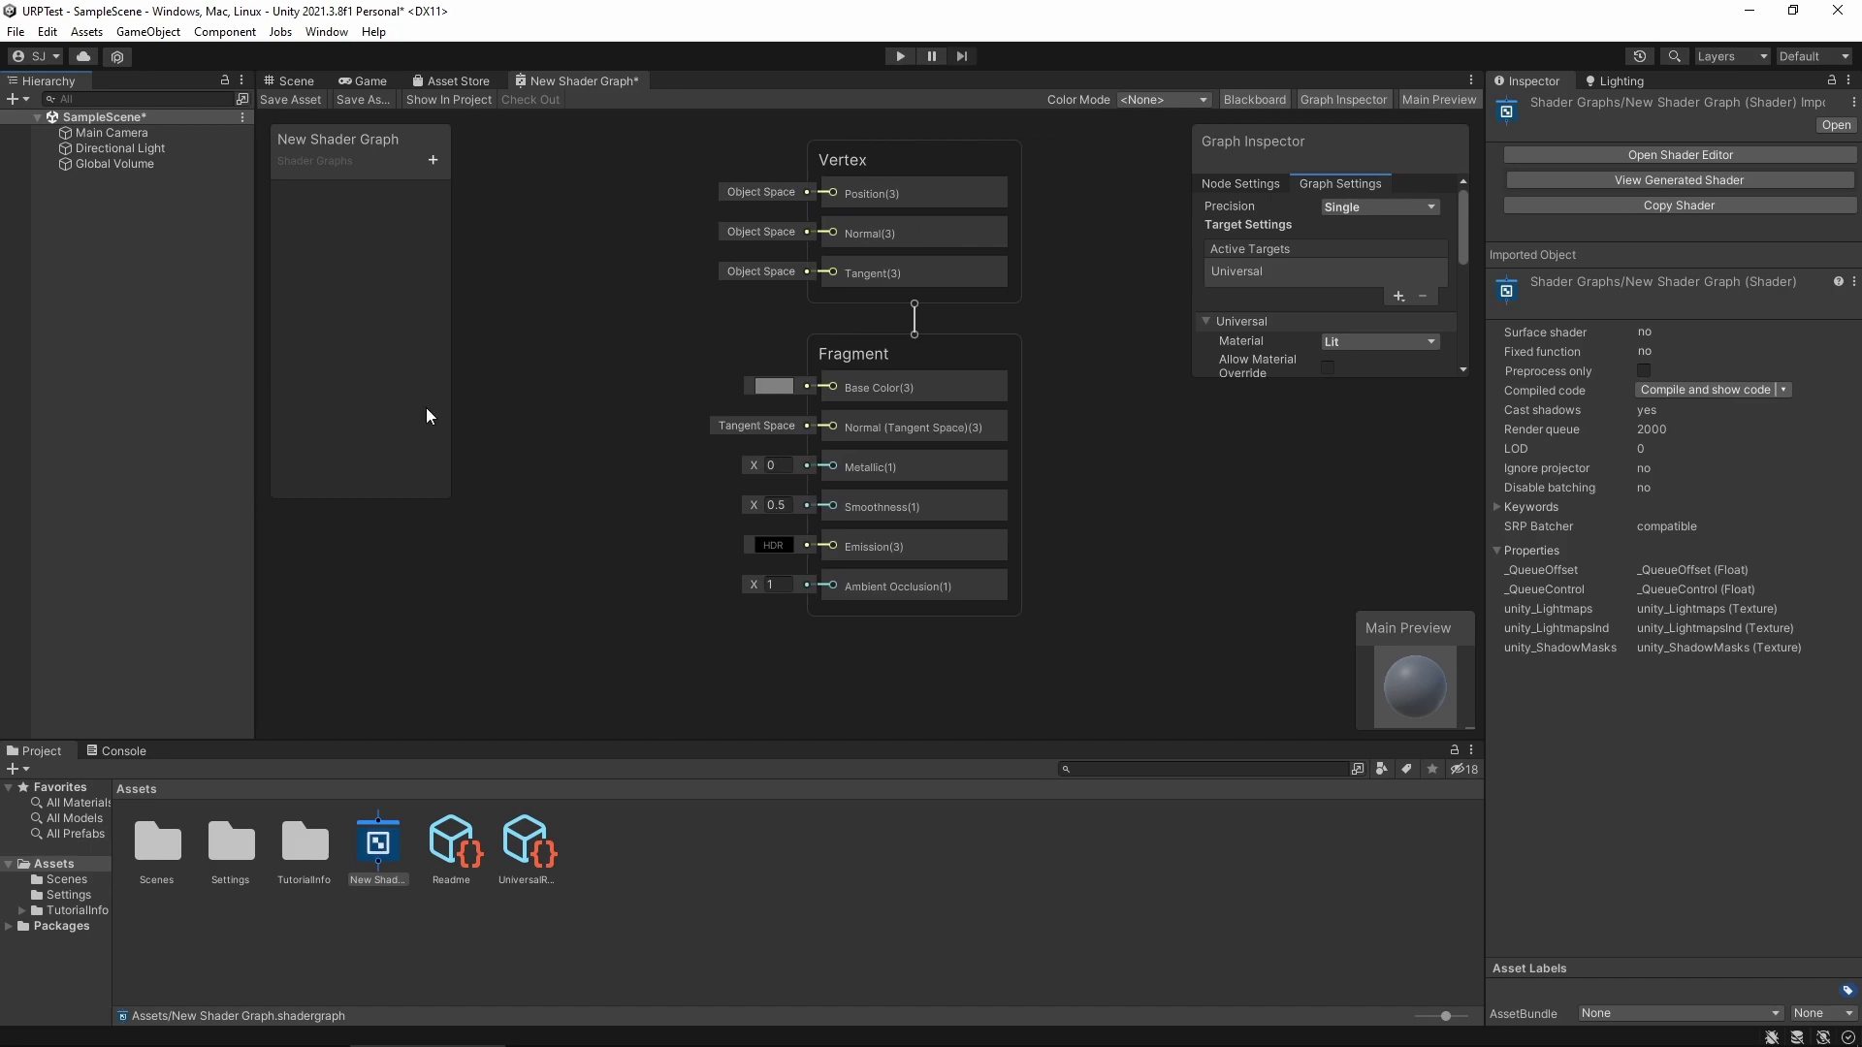
scroll(625, 490, "down", 1)
scroll(631, 483, "down", 1)
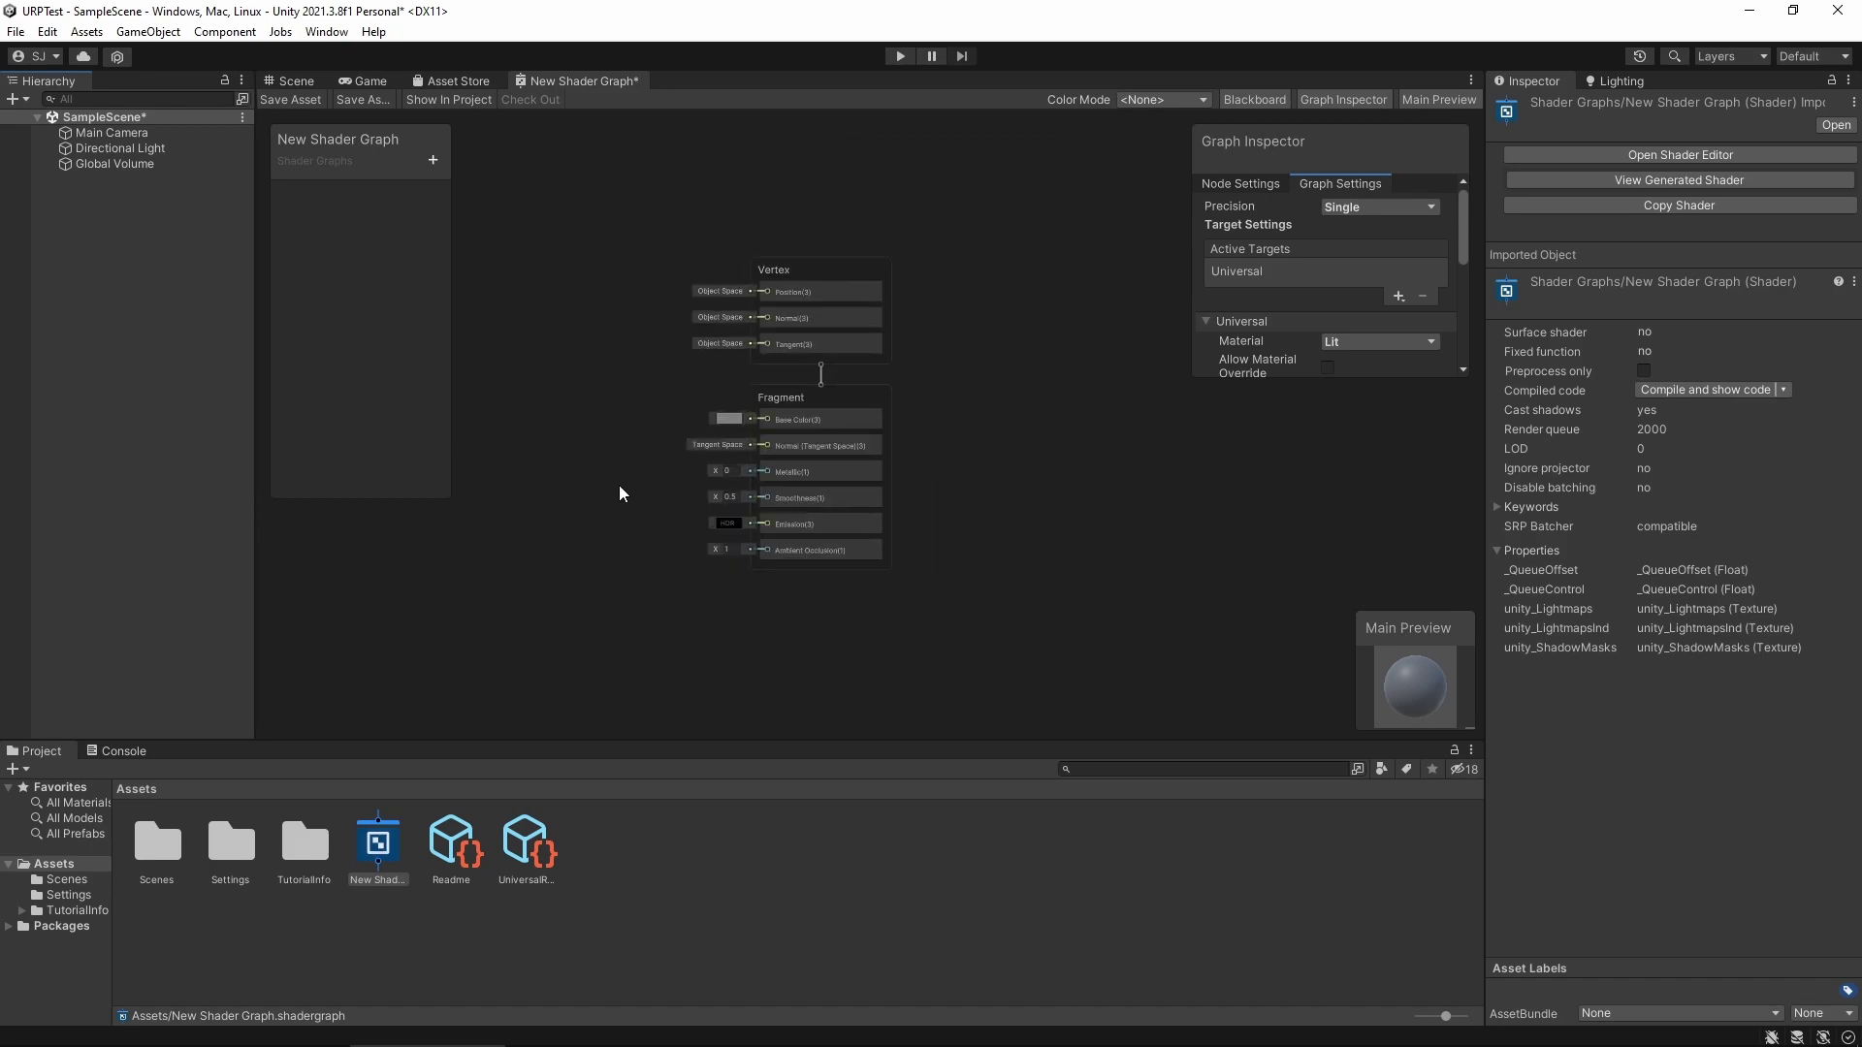
scroll(619, 485, "down", 1)
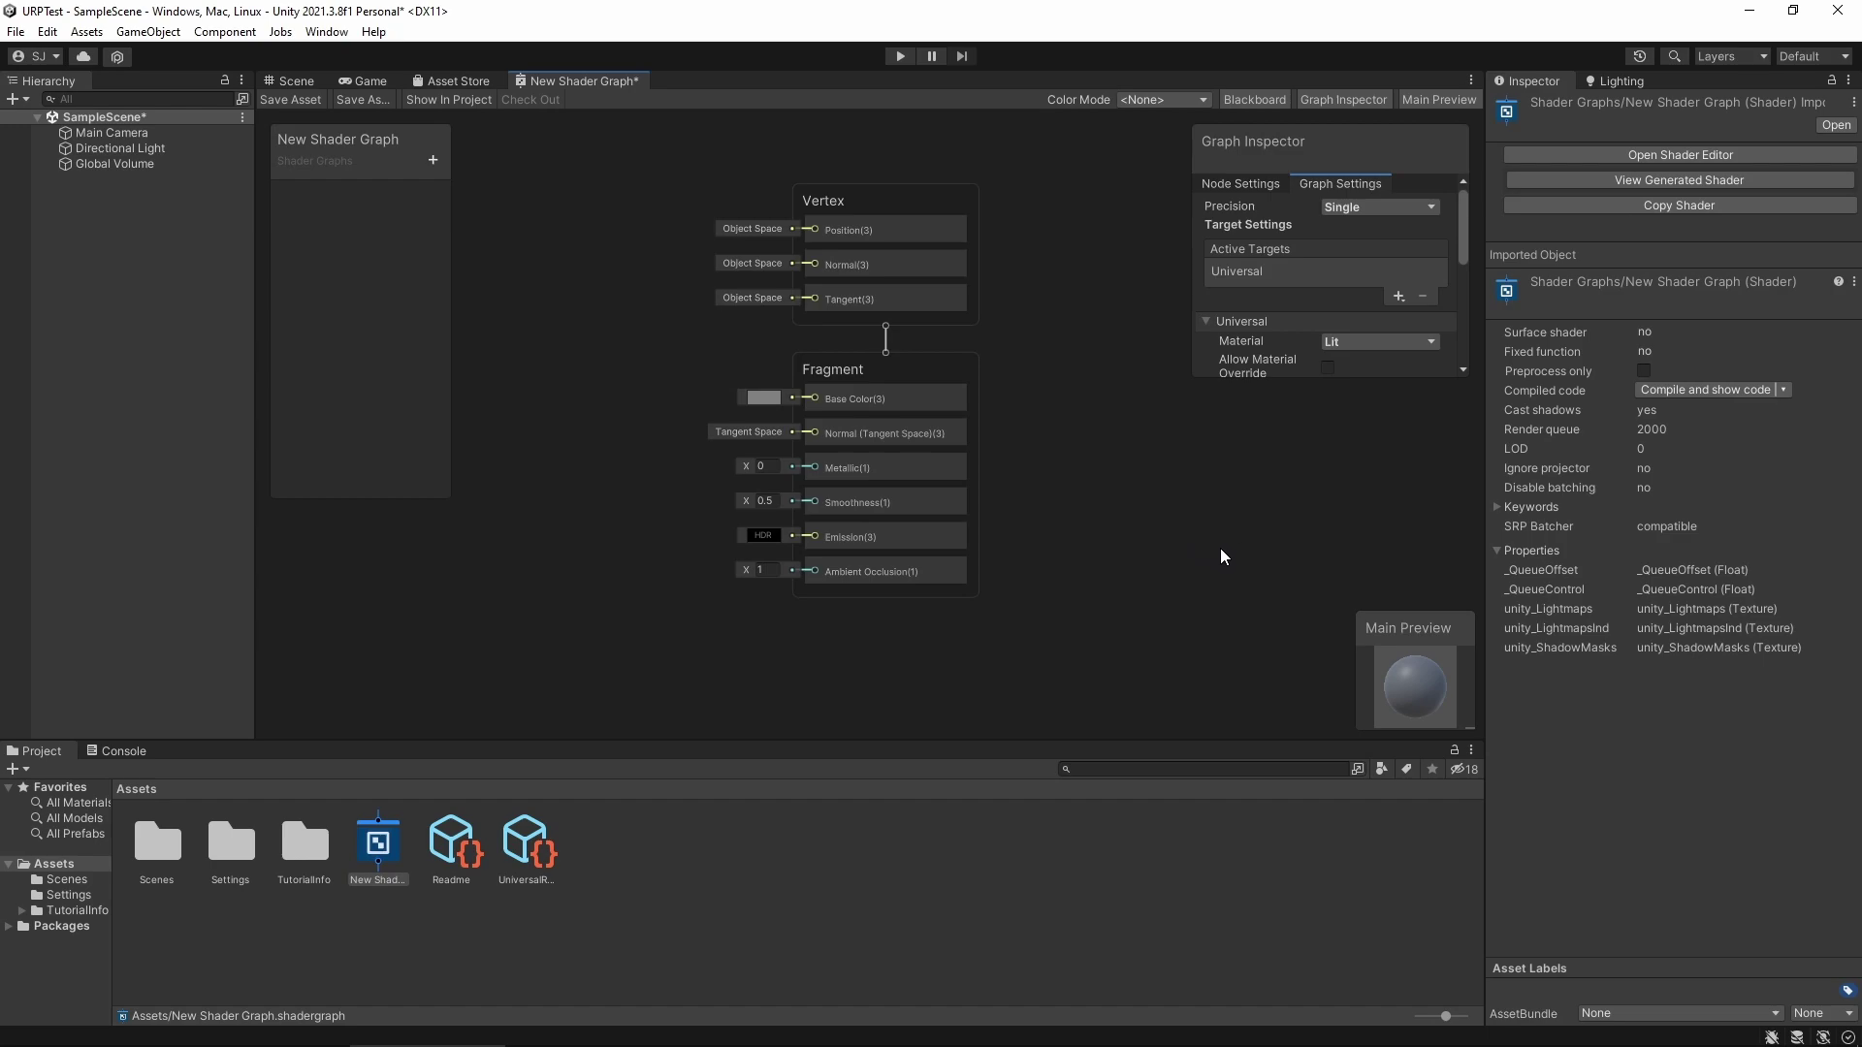
Step: Close the New Shader Graph tab, discarding its unsaved changes
right_click(619, 79)
left_click(706, 112)
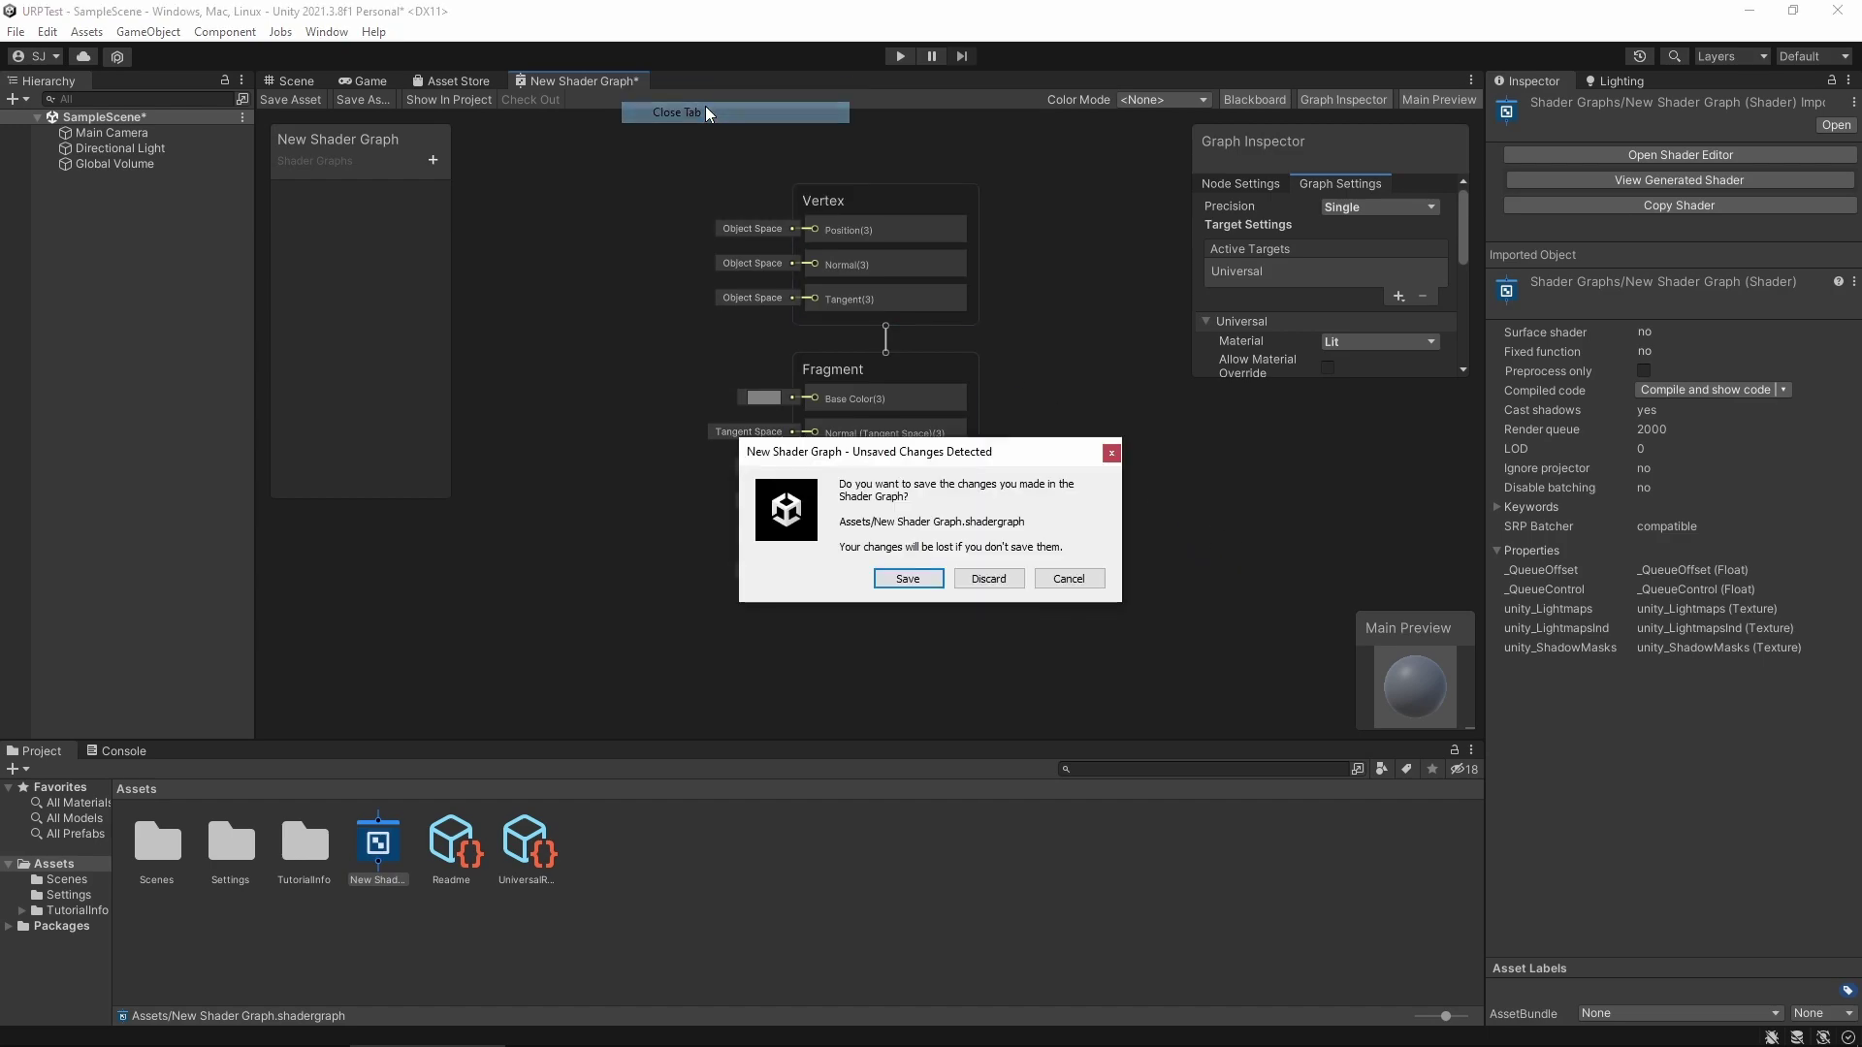
left_click(994, 579)
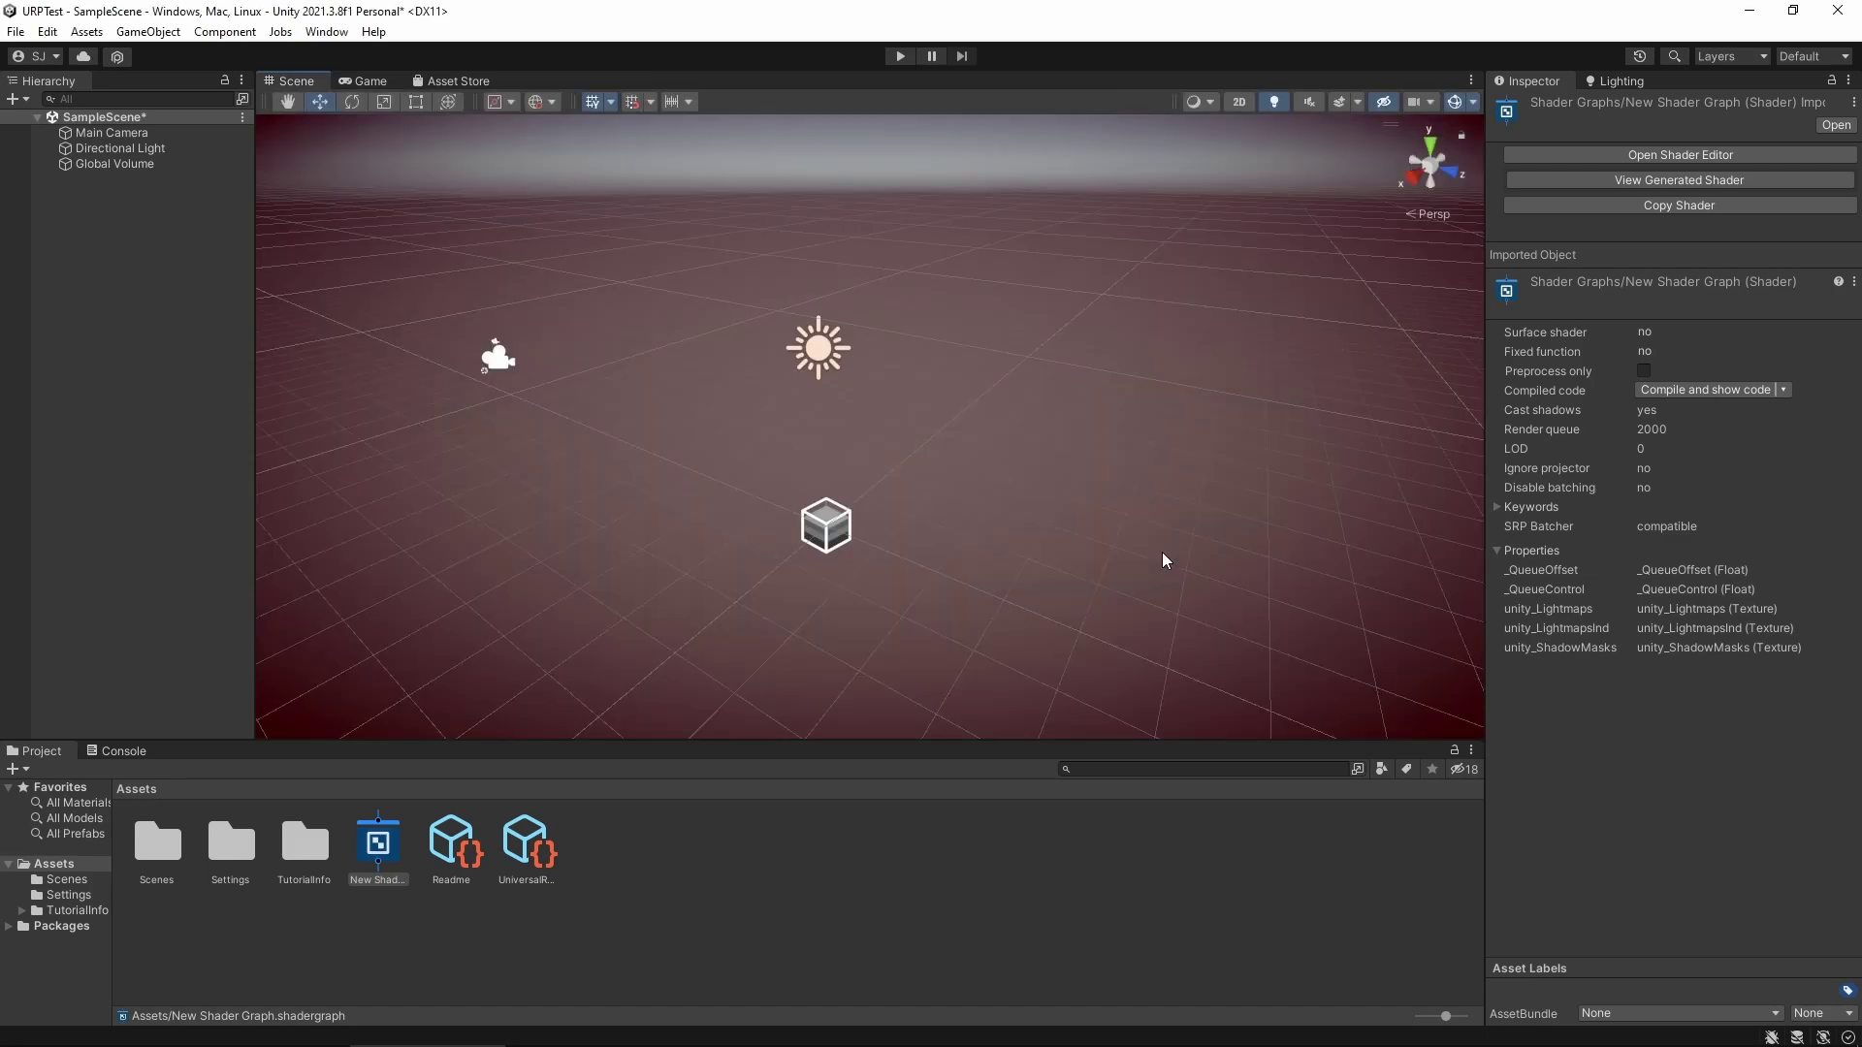